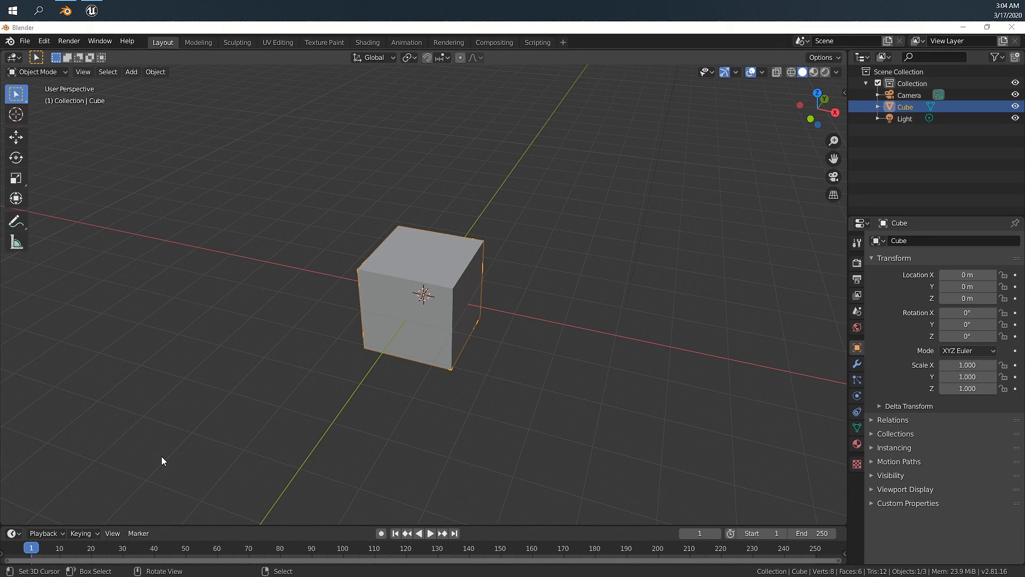
Step: Set the scene's unit scale to 0.01 in the metric unit settings
{"action": "middle_click_drag", "start_coordinate": [486, 317], "coordinate": [466, 321]}
{"action": "left_click", "coordinate": [857, 295]}
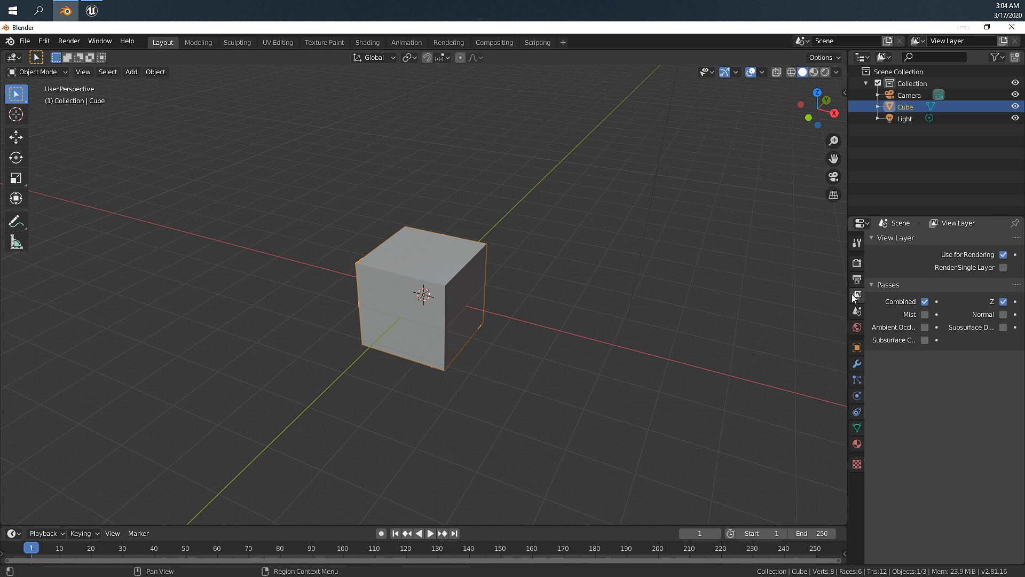
{"action": "left_click", "coordinate": [854, 283]}
{"action": "left_click", "coordinate": [856, 265]}
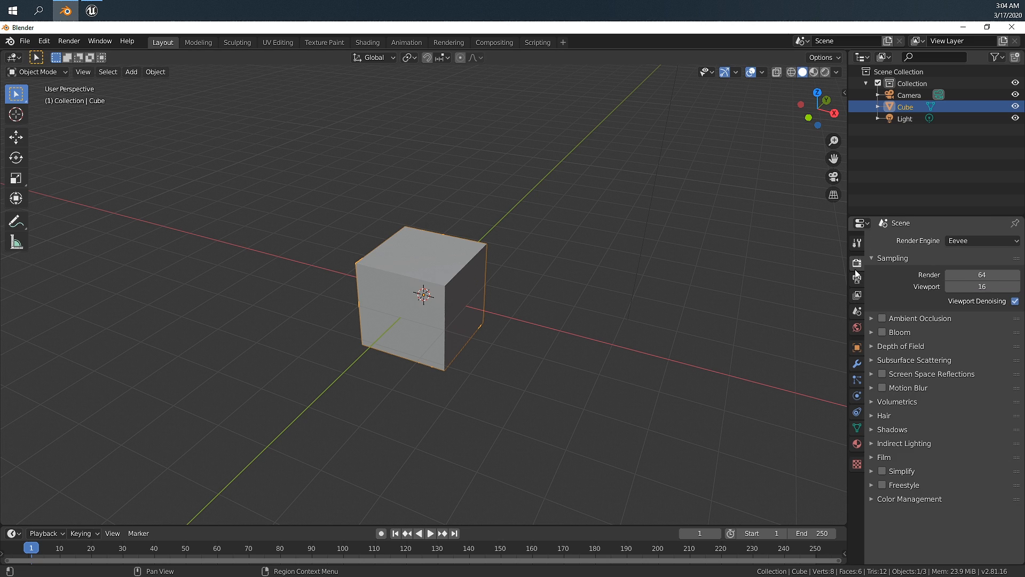
{"action": "left_click", "coordinate": [857, 310]}
{"action": "left_click", "coordinate": [879, 301]}
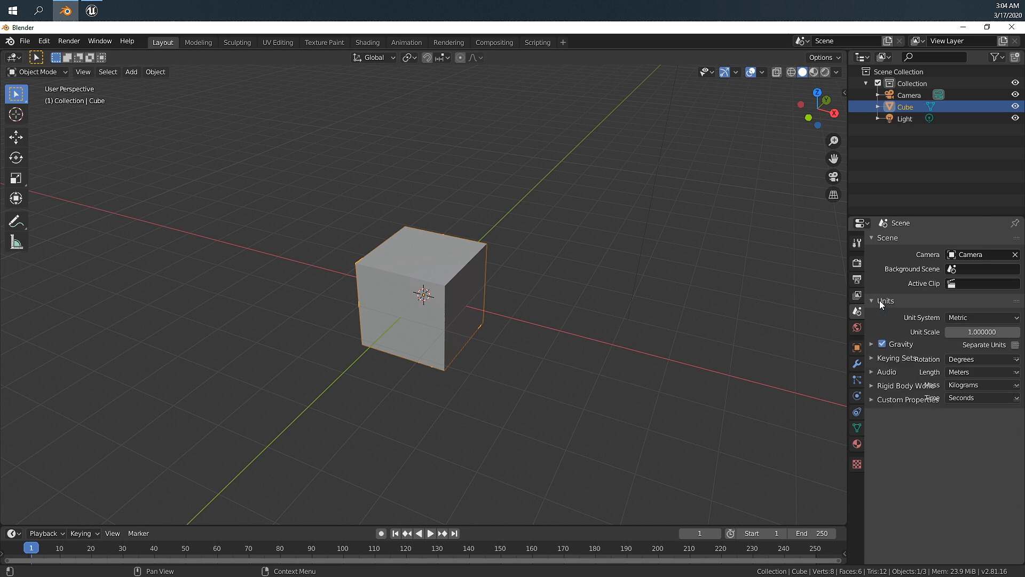
{"action": "left_click", "coordinate": [971, 332]}
{"action": "type", "text": "1.0"}
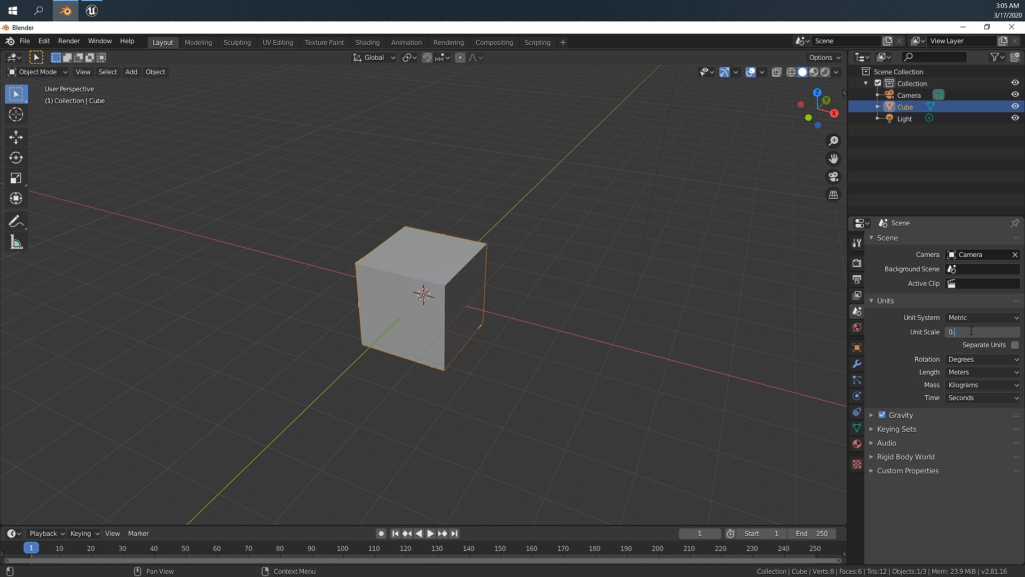
{"action": "key", "text": "Return"}
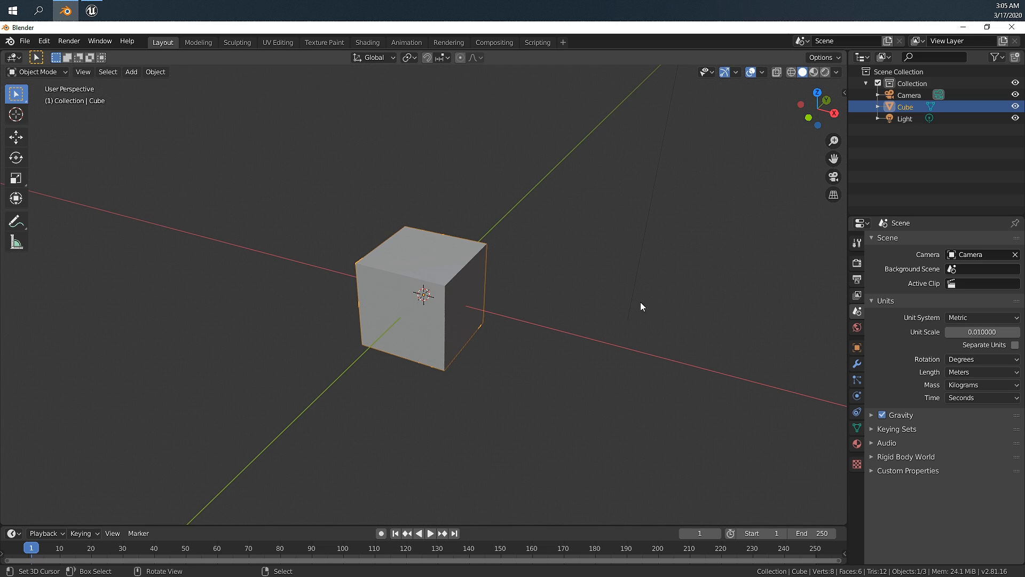
Step: Set the viewport's clip end distance to 100 m
{"action": "key", "text": "n"}
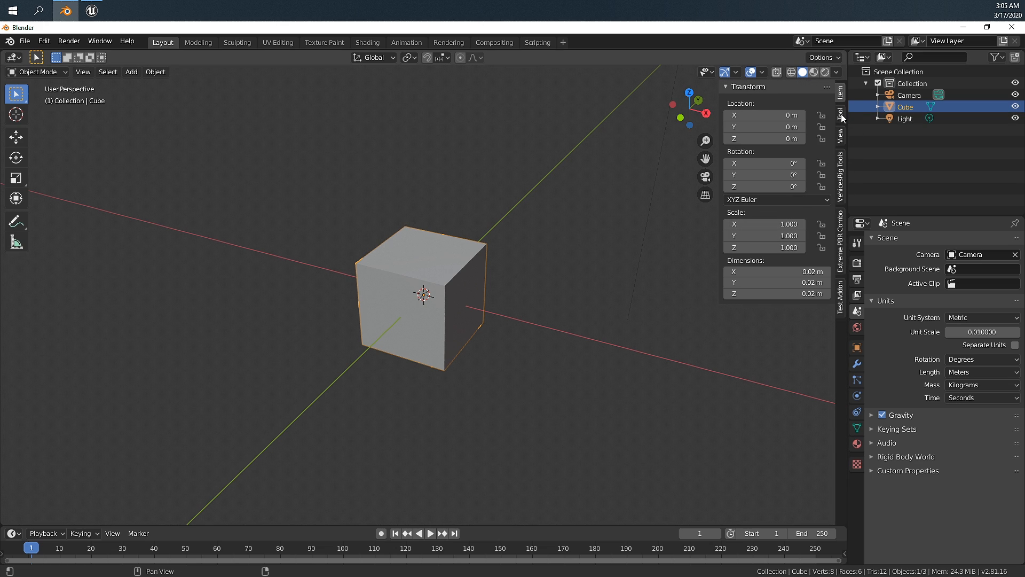
{"action": "left_click", "coordinate": [841, 134]}
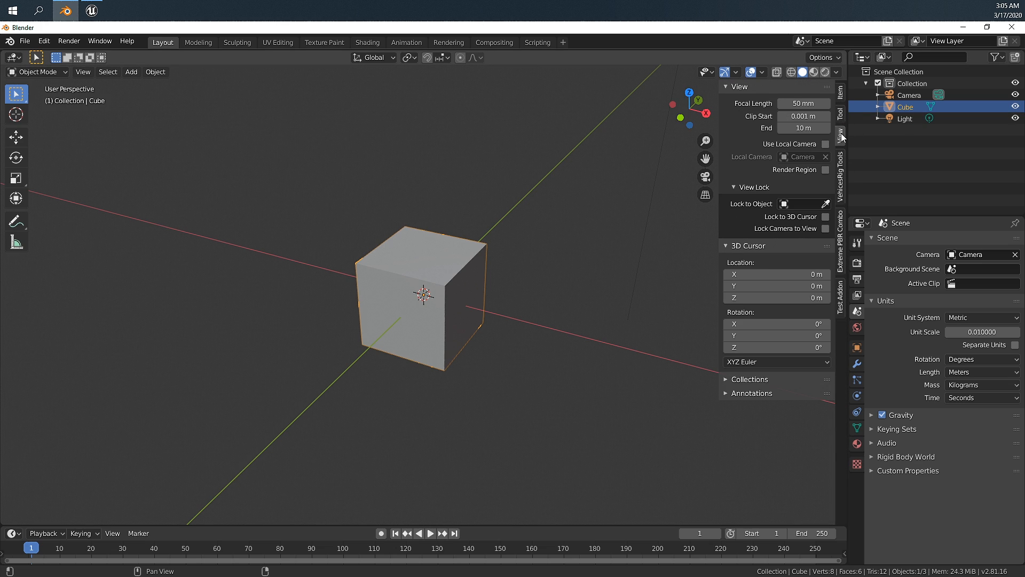
{"action": "left_click", "coordinate": [799, 128]}
{"action": "type", "text": "10"}
{"action": "key", "text": "Return"}
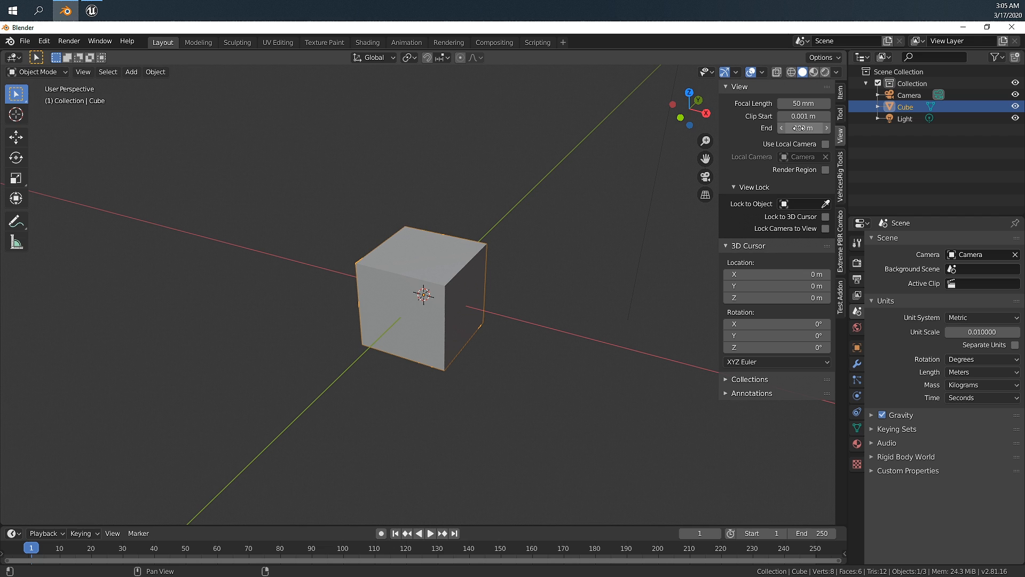
Step: Delete the default cube, camera and light from the scene
{"action": "scroll", "coordinate": [534, 334], "scroll_direction": "down", "scroll_amount": 3}
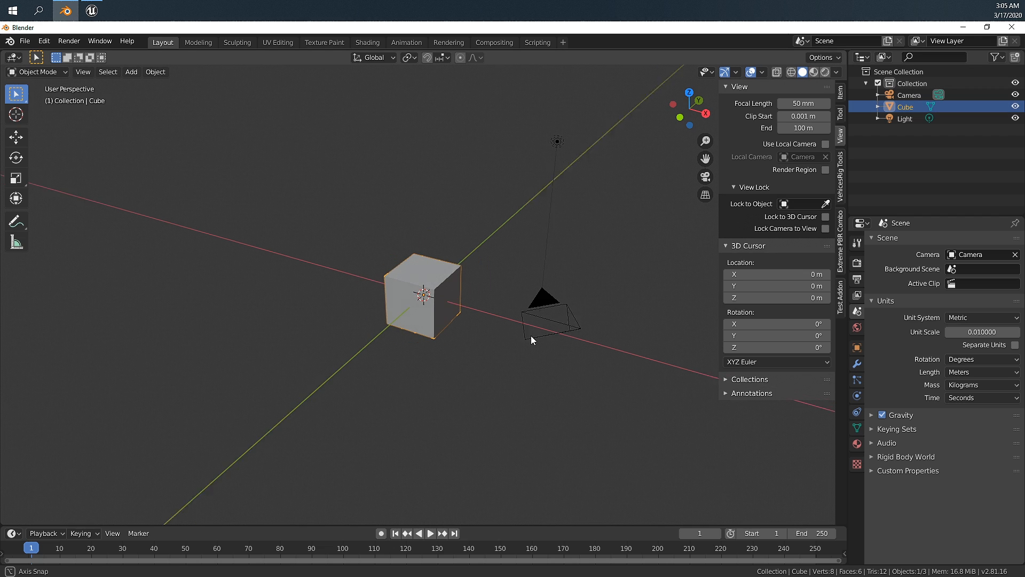
{"action": "key", "text": "x"}
{"action": "left_click", "coordinate": [417, 288]}
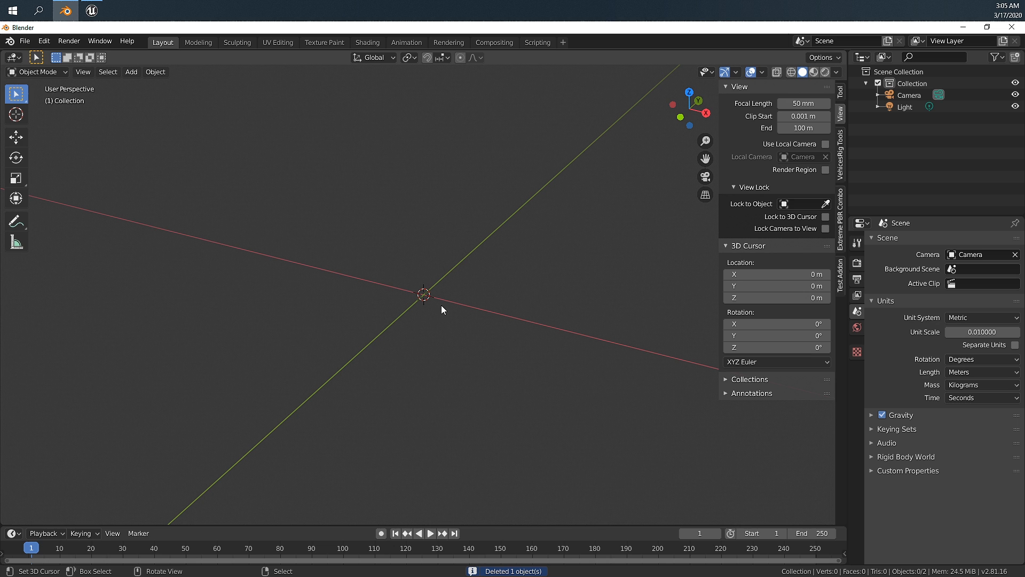
{"action": "middle_click_drag", "start_coordinate": [450, 312], "coordinate": [361, 308]}
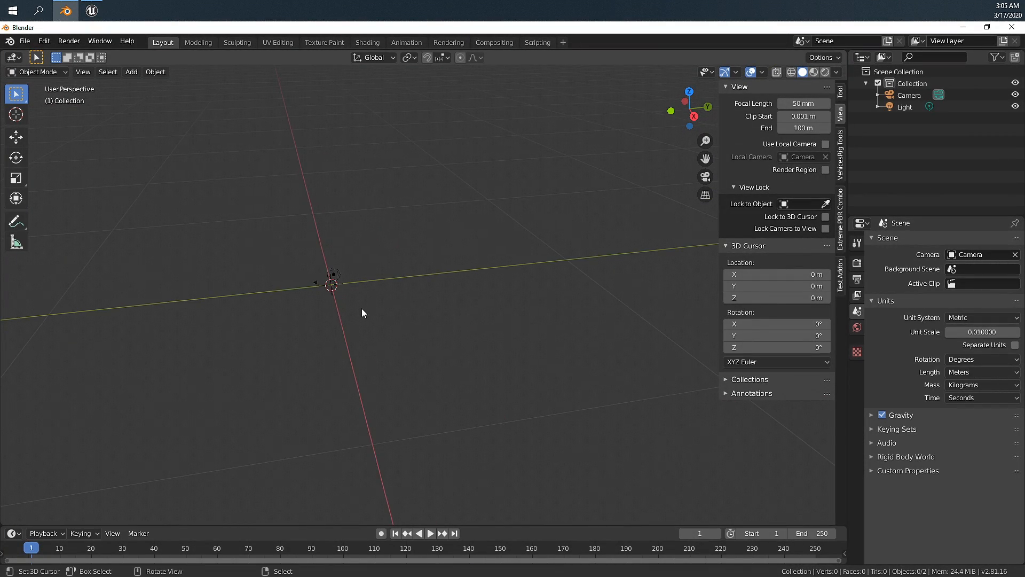
{"action": "scroll", "coordinate": [374, 309], "scroll_direction": "up", "scroll_amount": 3}
{"action": "scroll", "coordinate": [411, 310], "scroll_direction": "down", "scroll_amount": 8}
{"action": "middle_click_drag", "start_coordinate": [440, 309], "coordinate": [462, 306], "text": "shift"}
{"action": "key", "text": "a"}
{"action": "key", "text": "Delete"}
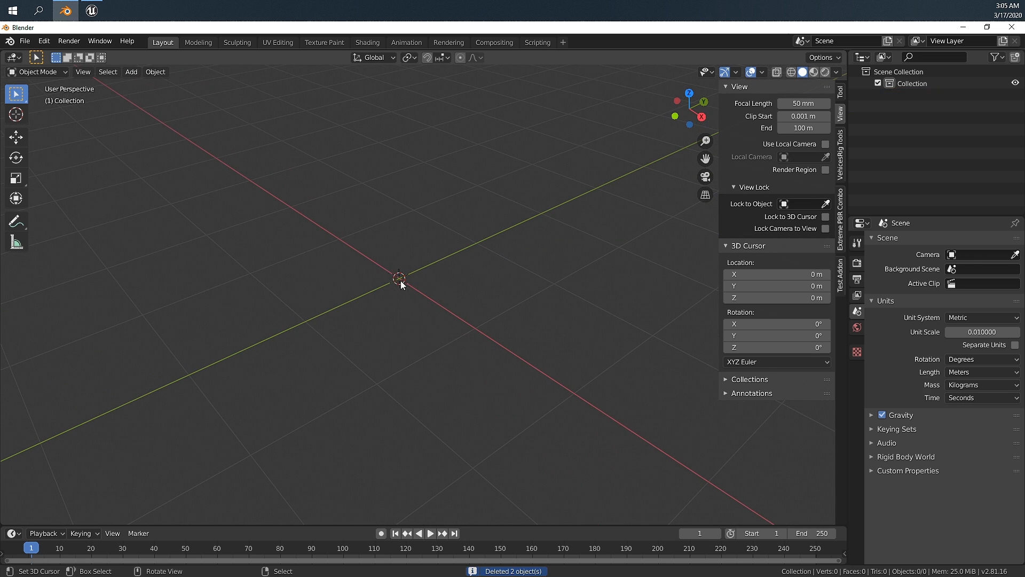
Step: Switch to the right orthographic view and add a Ball metaball at the world origin
{"action": "middle_click_drag", "start_coordinate": [398, 281], "coordinate": [440, 321]}
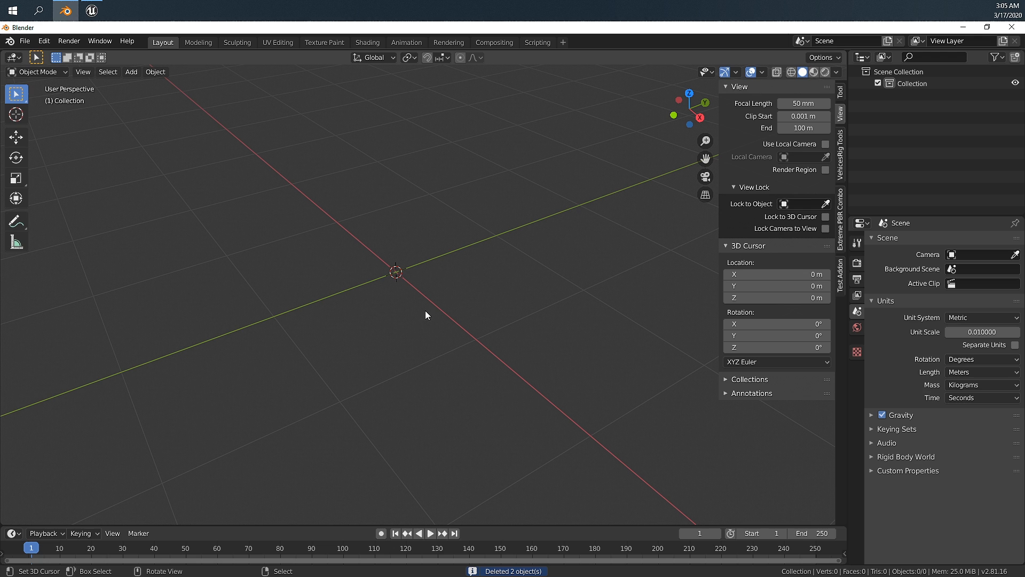
{"action": "middle_click_drag", "start_coordinate": [466, 366], "coordinate": [475, 357]}
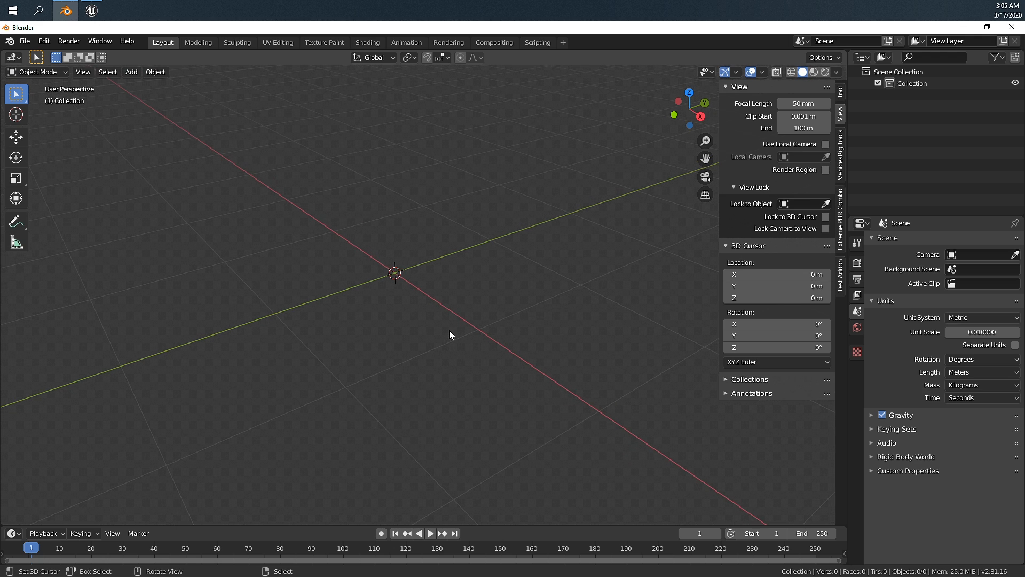
{"action": "key", "text": "KP_3"}
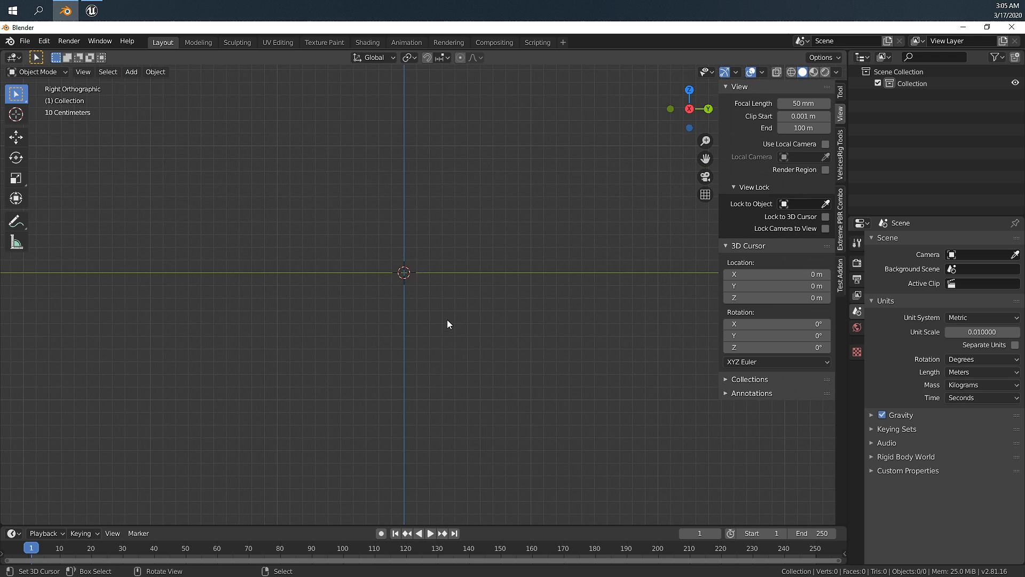
{"action": "middle_click_drag", "start_coordinate": [446, 311], "coordinate": [430, 366], "text": "shift"}
{"action": "key", "text": "shift+a"}
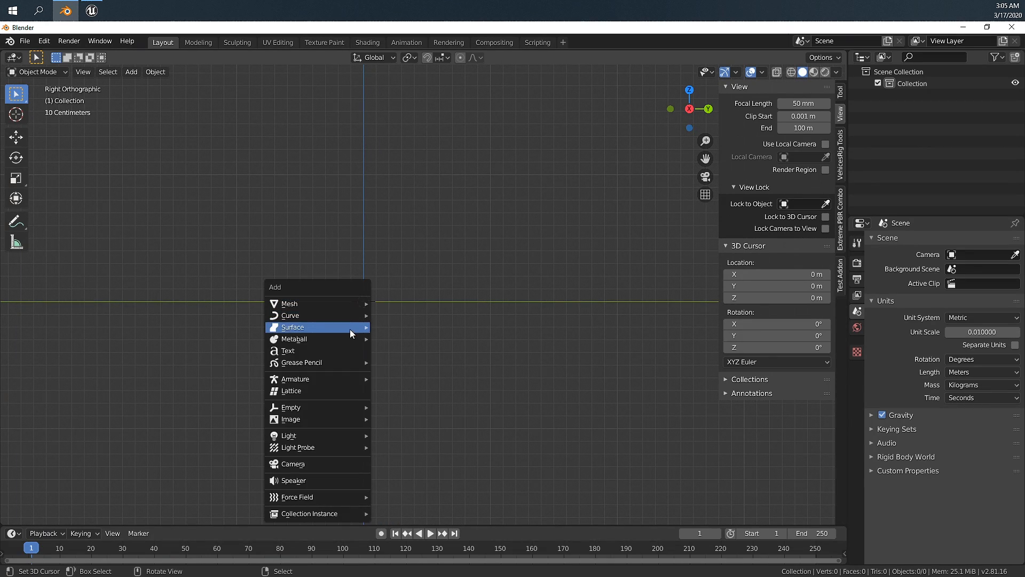
{"action": "mouse_move", "coordinate": [348, 339]}
{"action": "left_click", "coordinate": [415, 340]}
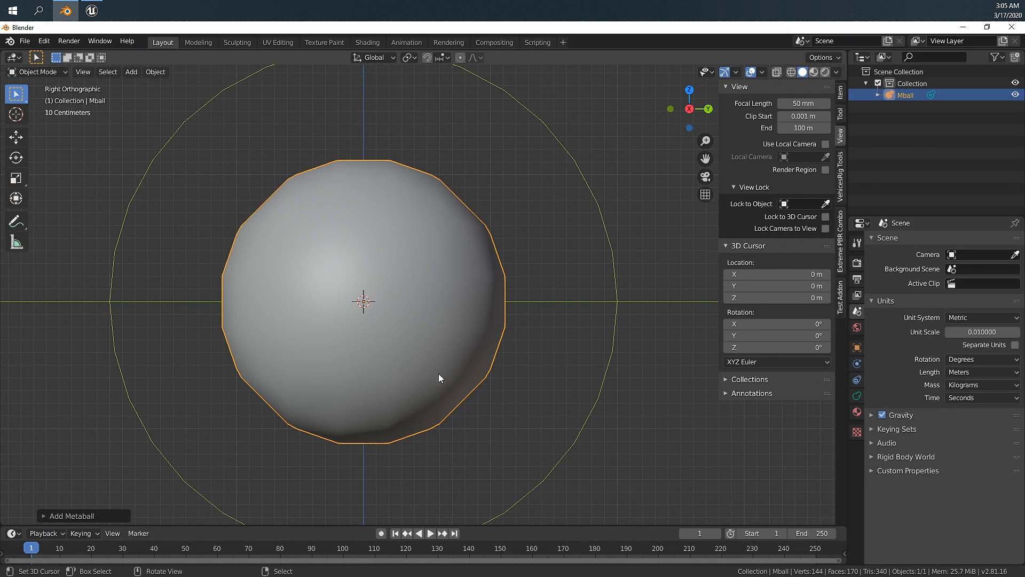
Step: Scale the metaball down to about half and move it up along Z and toward negative Y as the head
{"action": "key", "text": "s"}
{"action": "left_click", "coordinate": [424, 386]}
{"action": "key", "text": "g"}
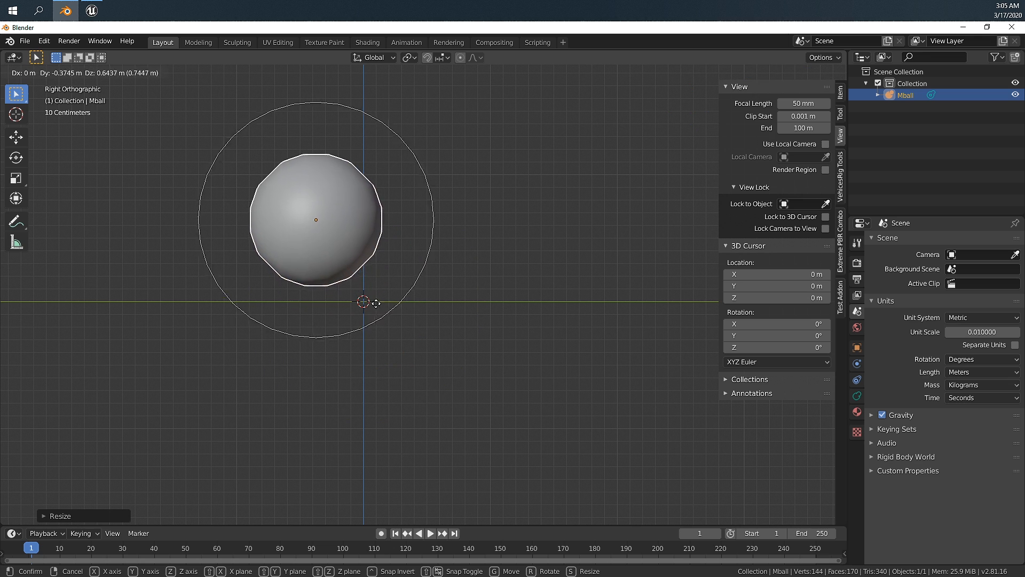
{"action": "left_click", "coordinate": [348, 255]}
Step: Duplicate the head metaball, place the copy just below it and shrink it to less than half to form the neck
{"action": "key", "text": "shift+d"}
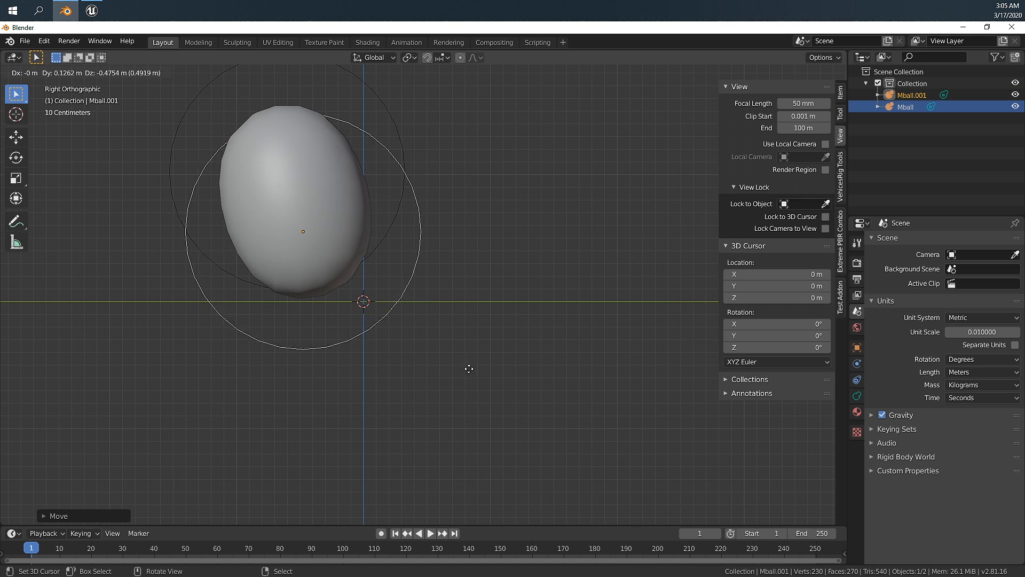
{"action": "left_click", "coordinate": [467, 366]}
{"action": "key", "text": "s"}
{"action": "left_click", "coordinate": [388, 287]}
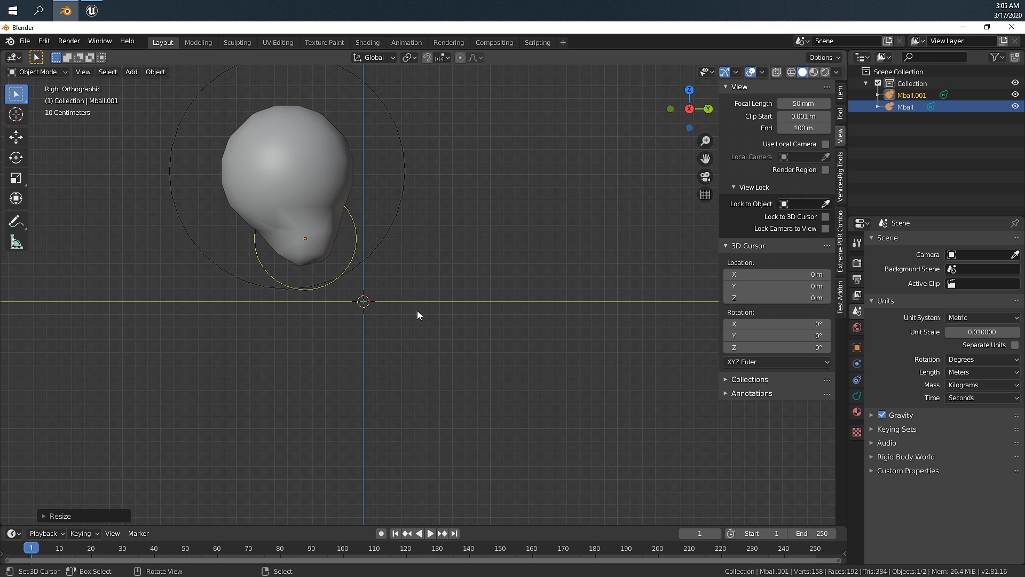
Step: Lower the neck ball slightly, then duplicate it below near the origin and enlarge the copy as the front of the body
{"action": "key", "text": "shift+d"}
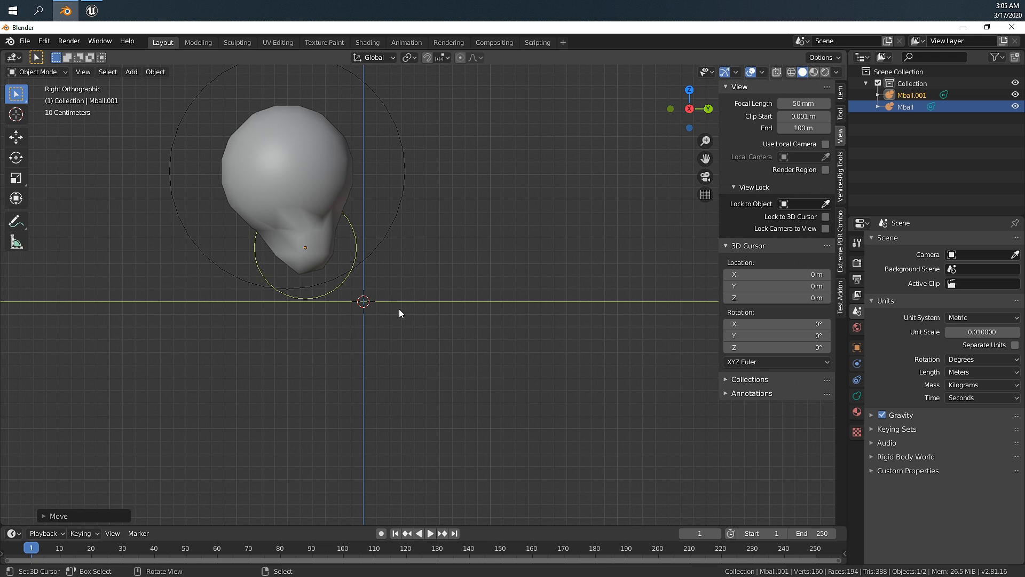
{"action": "left_click", "coordinate": [415, 354]}
{"action": "key", "text": "s"}
{"action": "left_click", "coordinate": [447, 384]}
{"action": "key", "text": "g"}
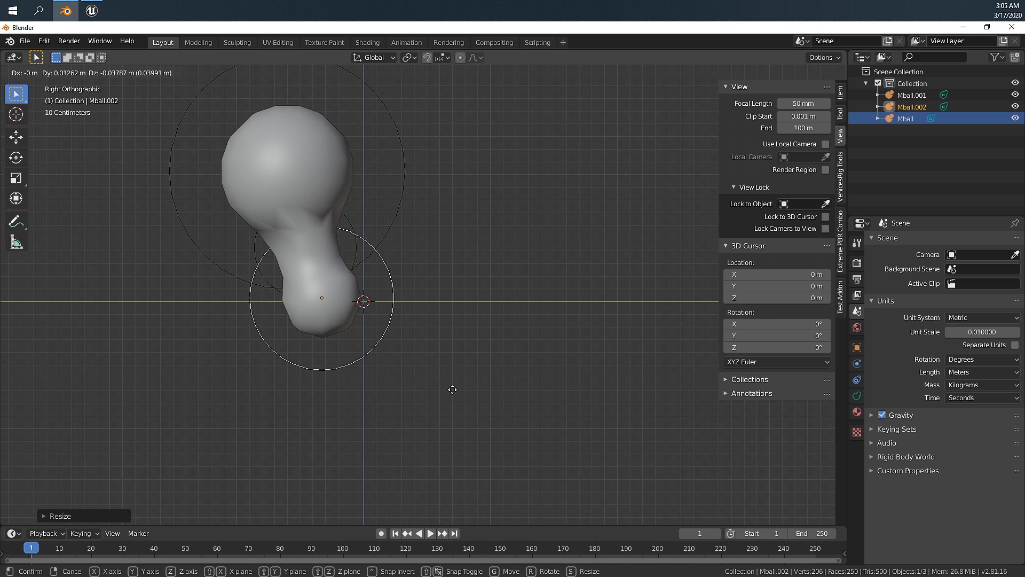
{"action": "left_click", "coordinate": [453, 390]}
{"action": "key", "text": "s"}
{"action": "left_click", "coordinate": [486, 406]}
{"action": "key", "text": "g"}
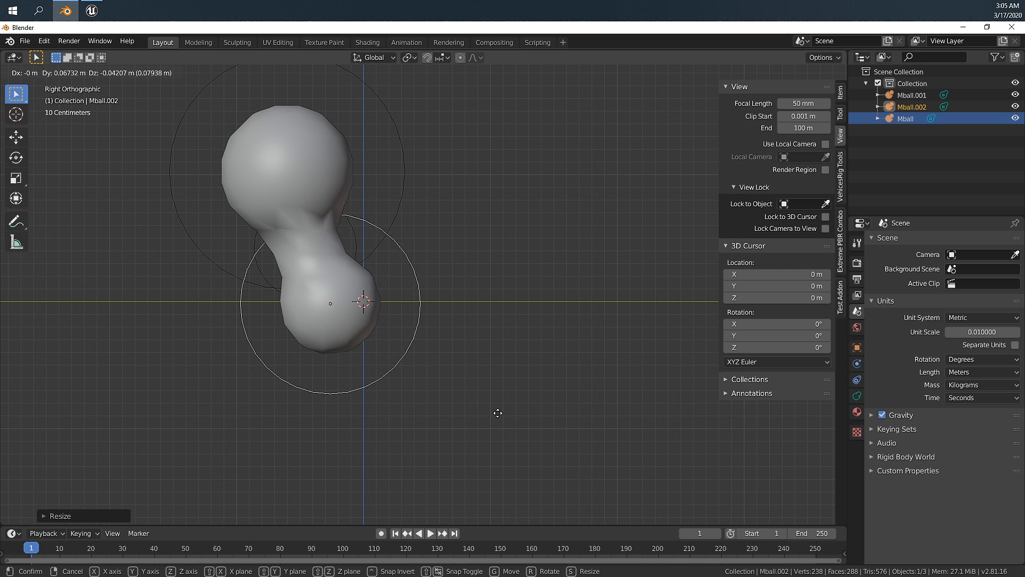
{"action": "left_click", "coordinate": [495, 424]}
Step: Select the head metaball and scale it down slightly
{"action": "left_click", "coordinate": [347, 162]}
{"action": "key", "text": "s"}
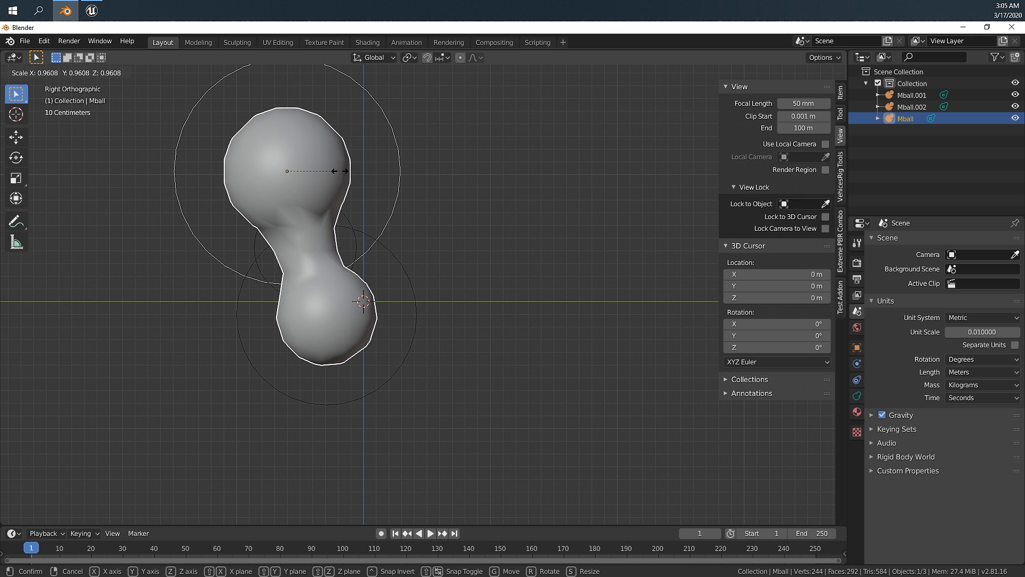
{"action": "left_click", "coordinate": [339, 176]}
Step: Duplicate the front body metaball and position the copy behind it along the Y axis to lengthen the body
{"action": "scroll", "coordinate": [382, 311], "scroll_direction": "down", "scroll_amount": 3}
{"action": "middle_click_drag", "start_coordinate": [431, 310], "coordinate": [394, 245], "text": "shift"}
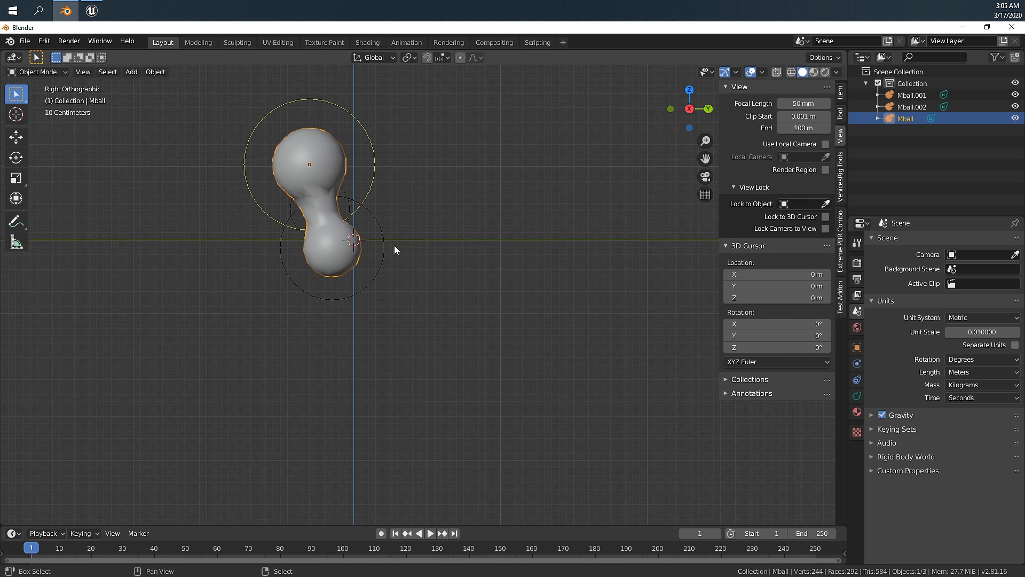
{"action": "key", "text": "shift+d"}
{"action": "scroll", "coordinate": [350, 293], "scroll_direction": "up", "scroll_amount": 2}
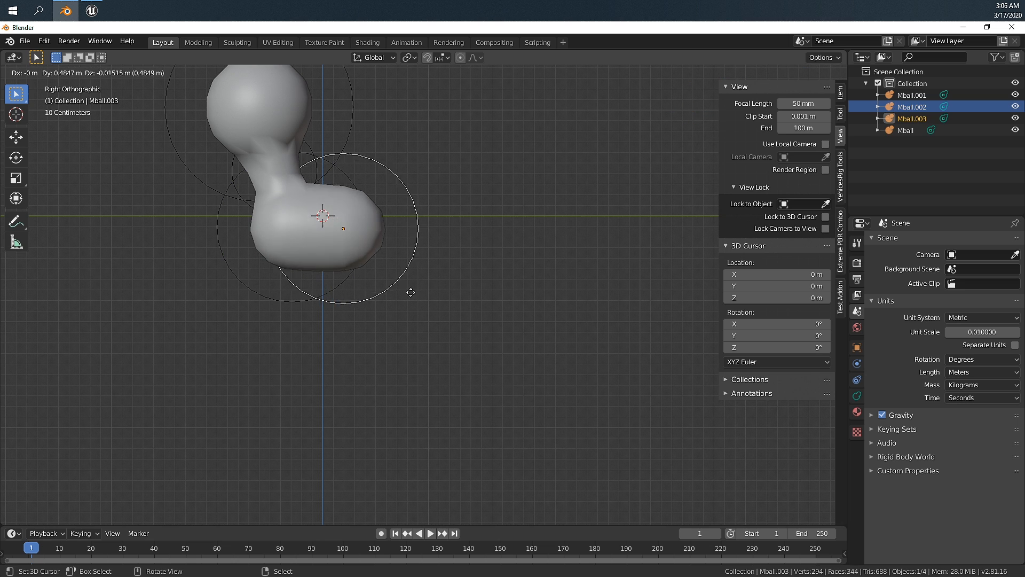
{"action": "left_click", "coordinate": [424, 292]}
{"action": "middle_click_drag", "start_coordinate": [422, 292], "coordinate": [411, 289], "text": "shift"}
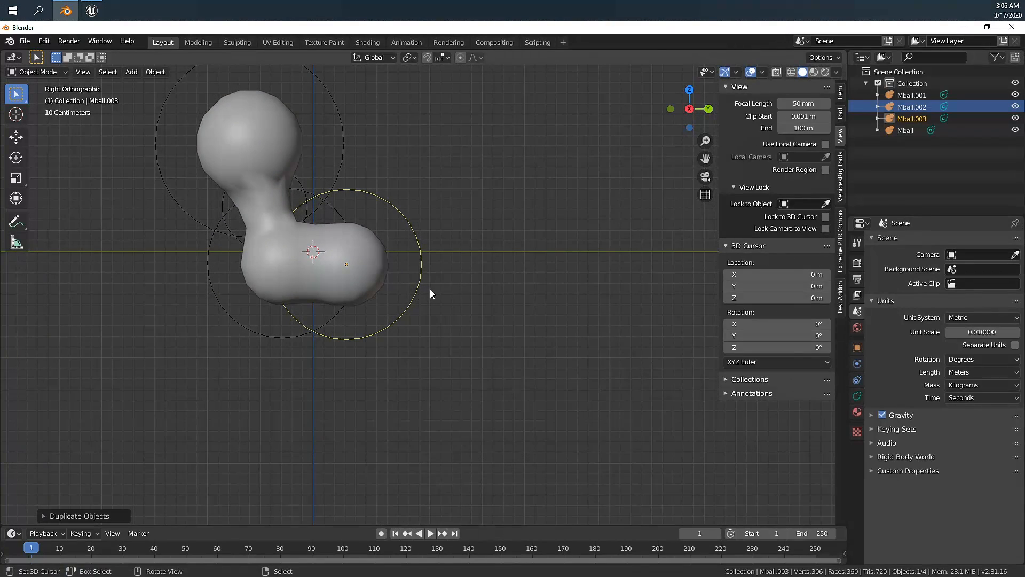
{"action": "key", "text": "g"}
{"action": "key", "text": "x"}
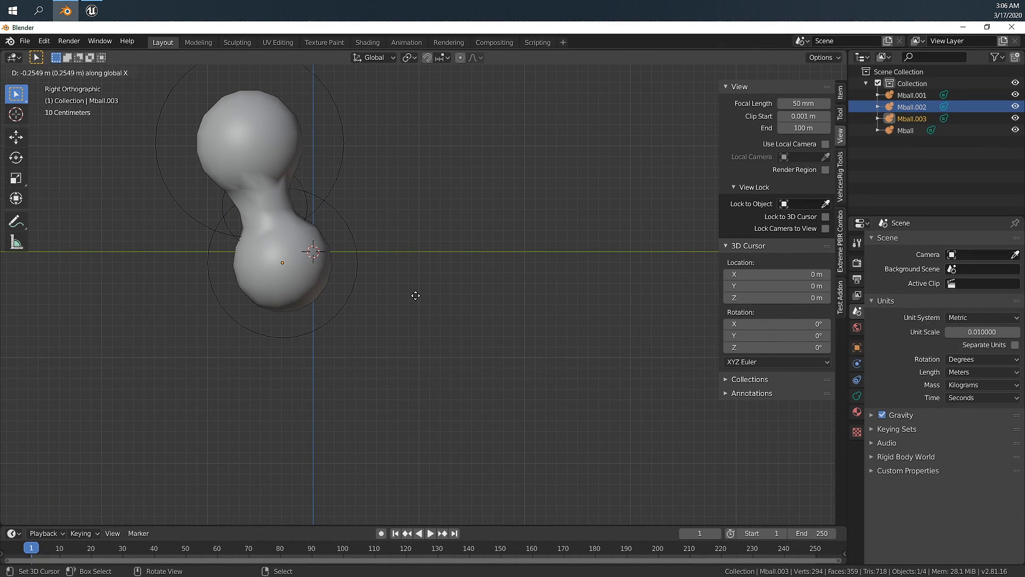
{"action": "key", "text": "y"}
{"action": "left_click", "coordinate": [433, 296]}
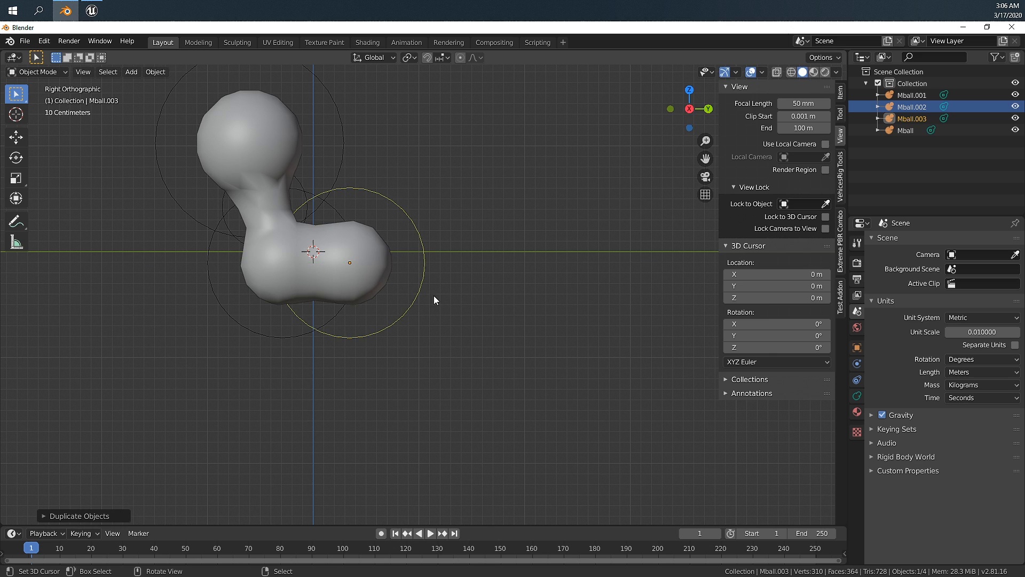
Step: Extend the body with two more metaball duplicates spaced farther along the Y axis
{"action": "key", "text": "shift+d"}
{"action": "key", "text": "y"}
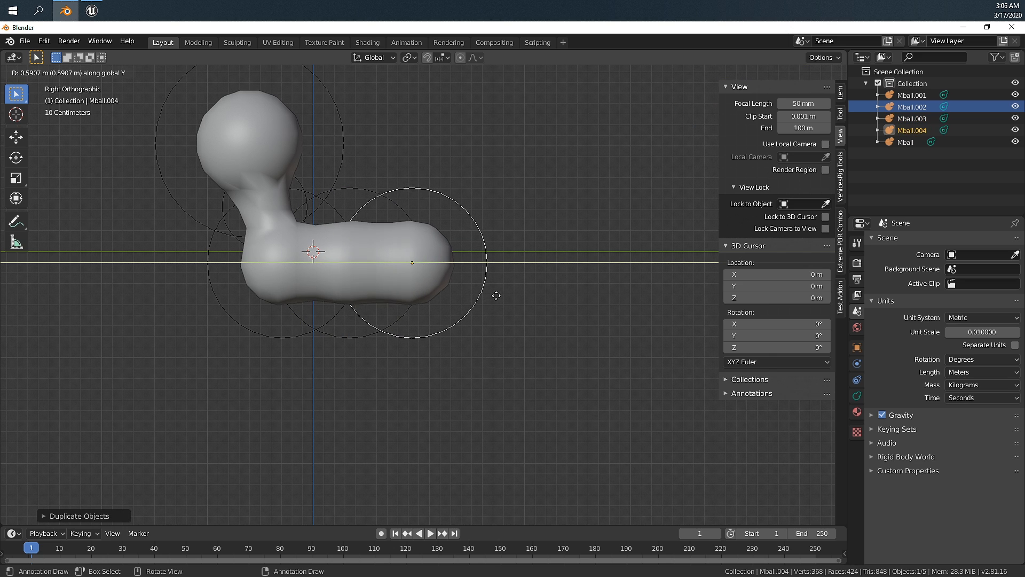
{"action": "left_click", "coordinate": [502, 294]}
{"action": "key", "text": "shift+d"}
{"action": "key", "text": "y"}
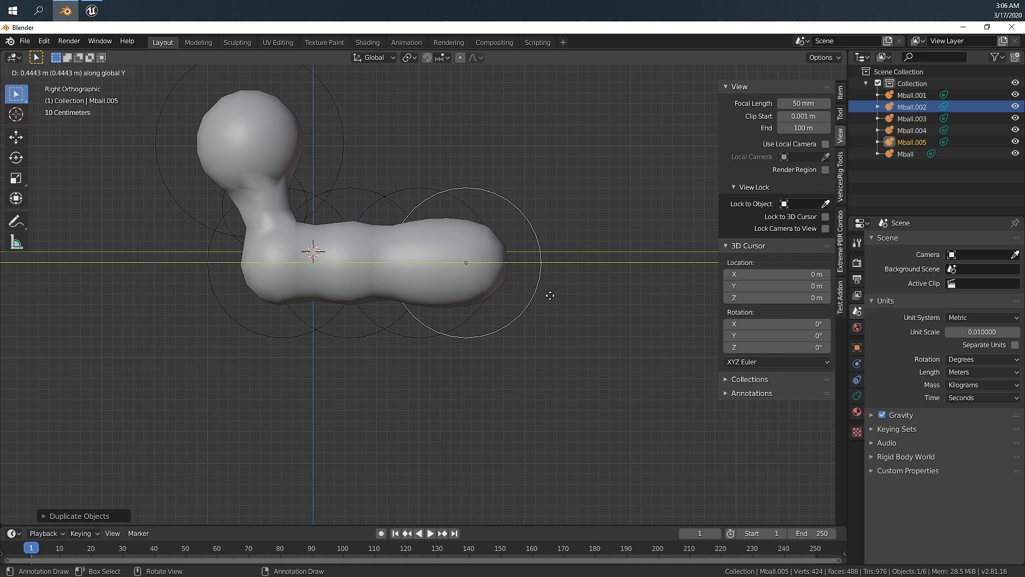
{"action": "left_click", "coordinate": [558, 294]}
Step: Scale down the rearmost body metaball and raise it slightly to taper the body's end
{"action": "key", "text": "s"}
{"action": "left_click", "coordinate": [526, 285]}
{"action": "key", "text": "g"}
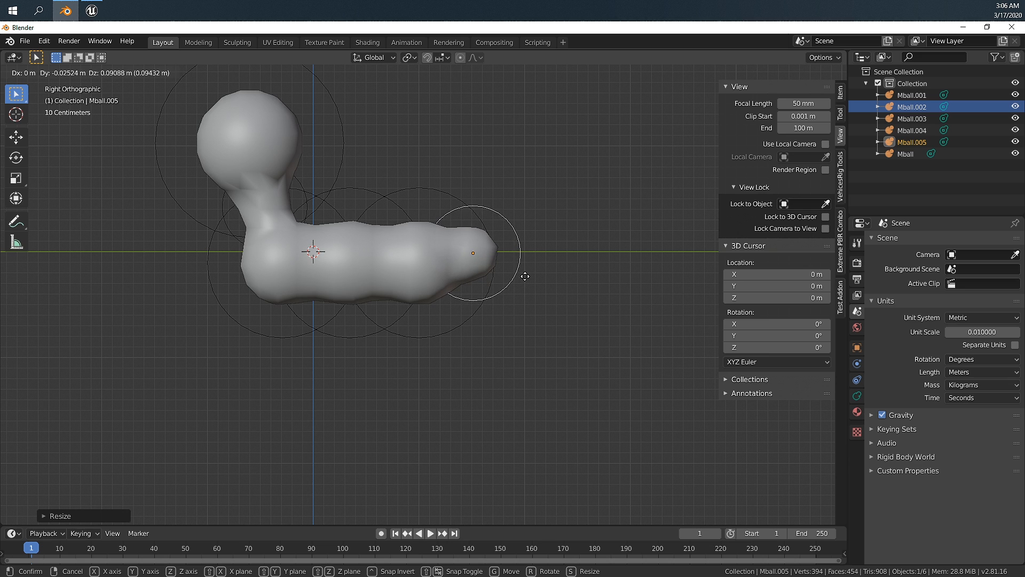
{"action": "left_click", "coordinate": [524, 274]}
Step: Select the neck metaball and scale it to about 0.77 to thin the neck
{"action": "middle_click_drag", "start_coordinate": [368, 206], "coordinate": [407, 246], "text": "shift"}
{"action": "left_click", "coordinate": [296, 243]}
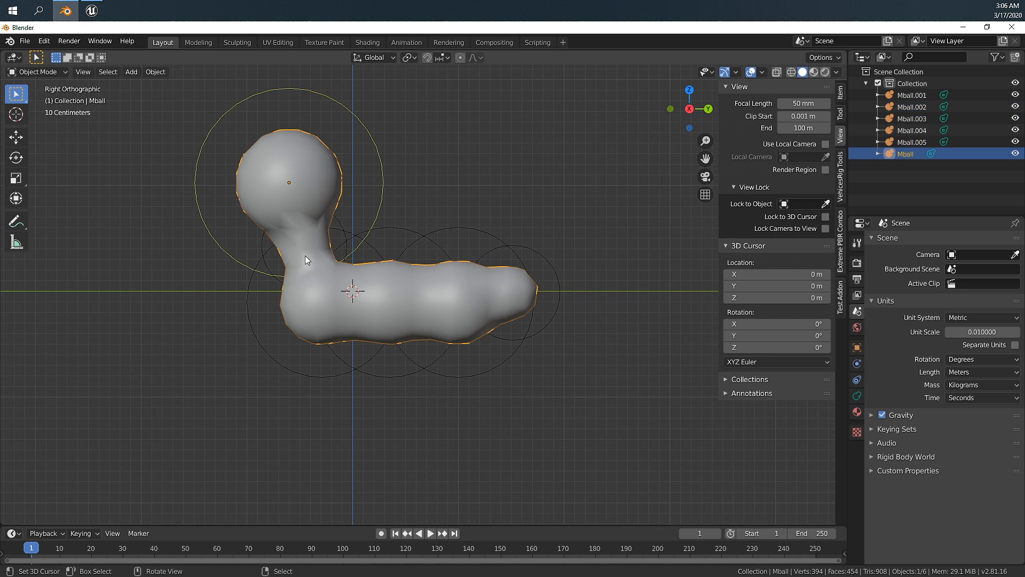
{"action": "left_click", "coordinate": [342, 225]}
{"action": "key", "text": "s"}
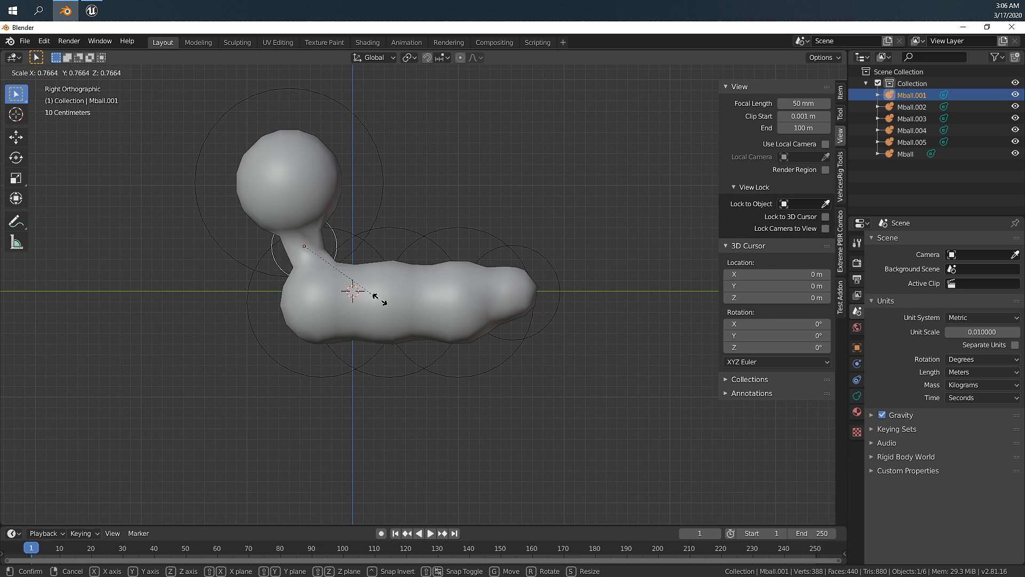
{"action": "left_click", "coordinate": [375, 297]}
Step: Scale down the head metaball and reposition it along the Z axis above the neck
{"action": "left_click", "coordinate": [290, 193]}
{"action": "middle_click_drag", "start_coordinate": [329, 260], "coordinate": [415, 207]}
{"action": "key", "text": "s"}
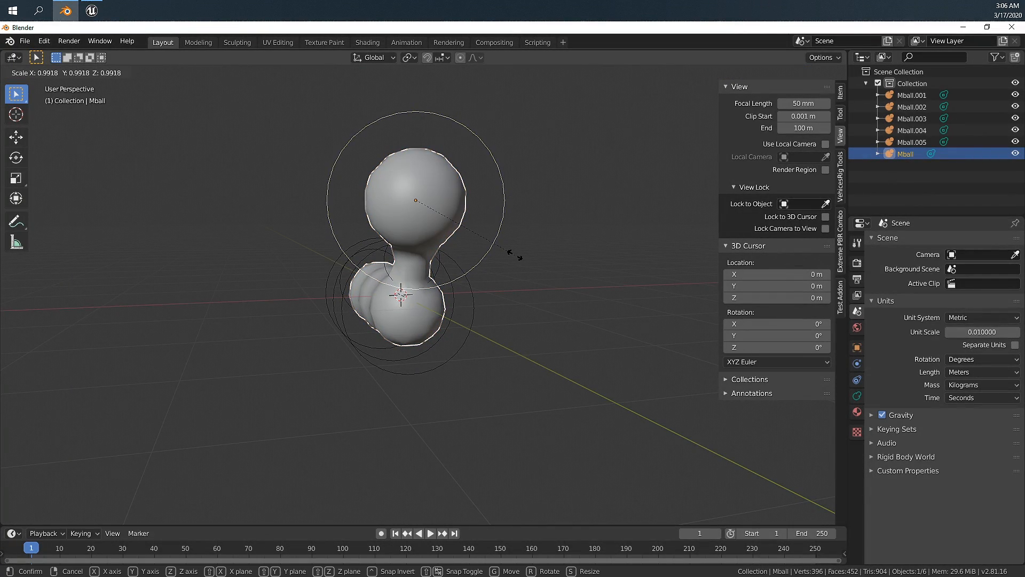
{"action": "key", "text": "Escape"}
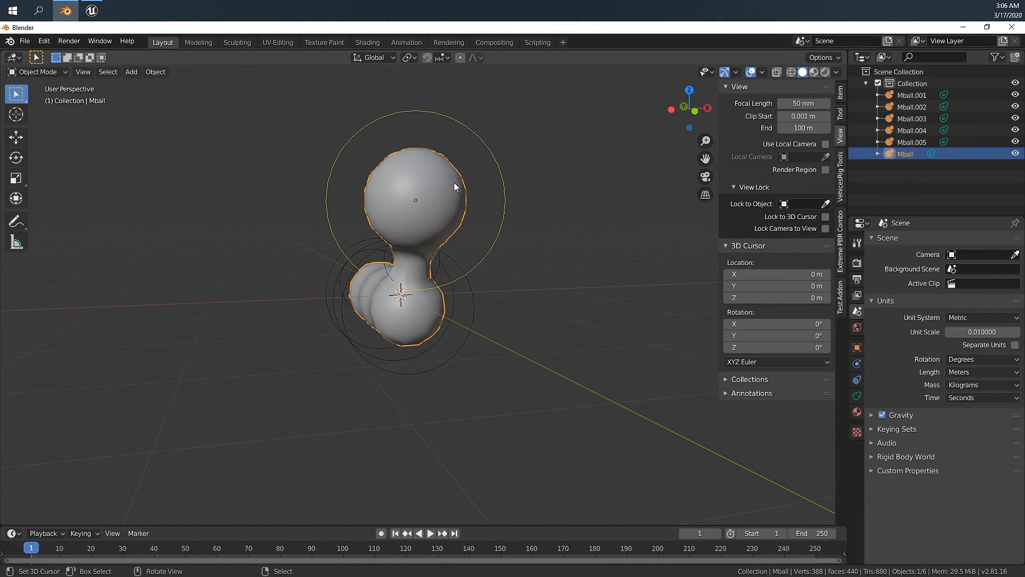
{"action": "key", "text": "s"}
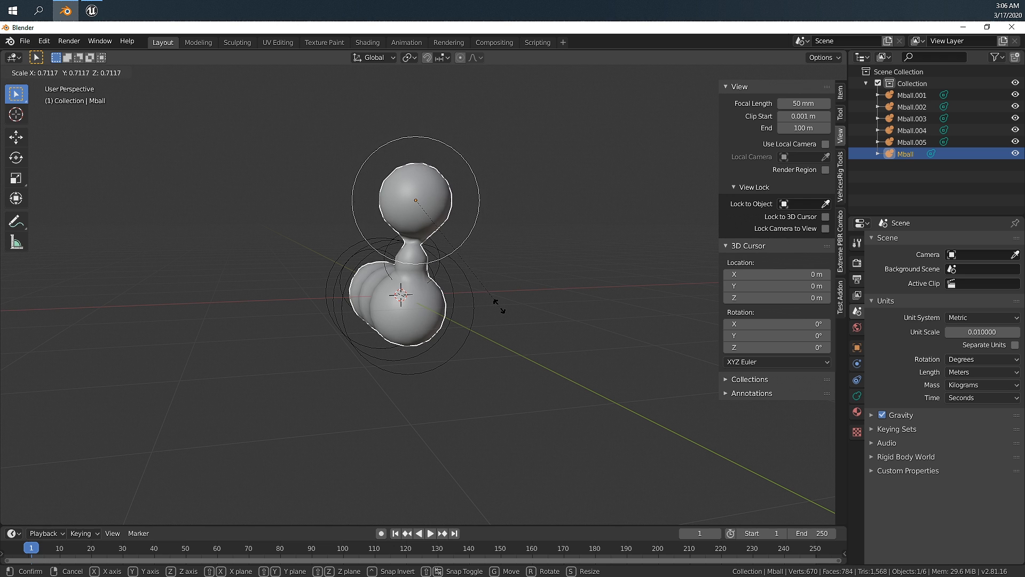
{"action": "left_click", "coordinate": [501, 314]}
{"action": "key", "text": "g"}
{"action": "left_click", "coordinate": [501, 325]}
{"action": "middle_click_drag", "start_coordinate": [501, 326], "coordinate": [481, 320]}
{"action": "key", "text": "g"}
{"action": "key", "text": "z"}
{"action": "left_click", "coordinate": [454, 324]}
Step: Duplicate the head metaball and offset the copy along the X axis to one side of the head
{"action": "scroll", "coordinate": [454, 325], "scroll_direction": "up", "scroll_amount": 4}
{"action": "scroll", "coordinate": [404, 337], "scroll_direction": "down", "scroll_amount": 2}
{"action": "key", "text": "shift+d"}
{"action": "right_click", "coordinate": [493, 311]}
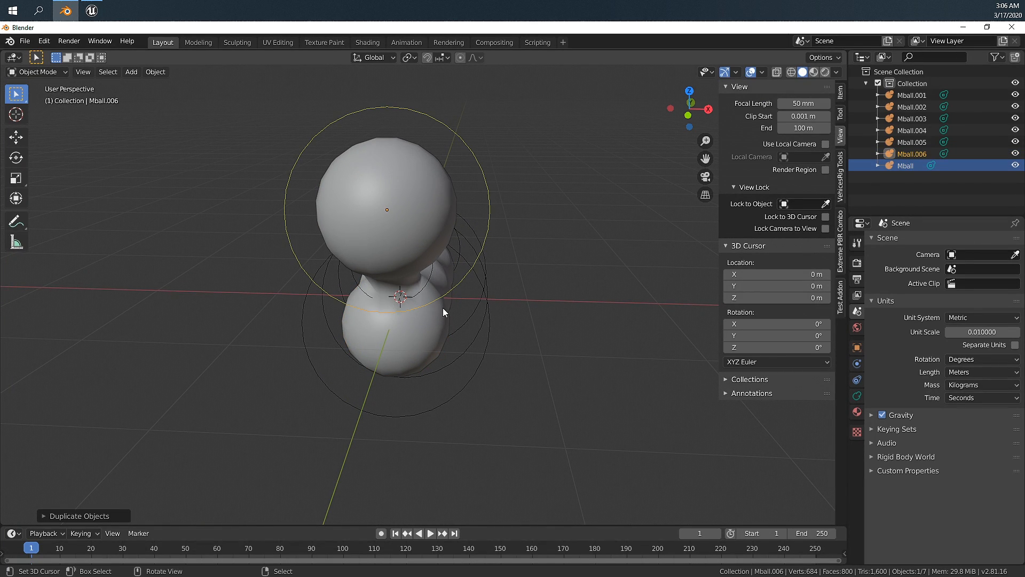
{"action": "key", "text": "KP_1"}
{"action": "middle_click_drag", "start_coordinate": [433, 302], "coordinate": [428, 344], "text": "shift"}
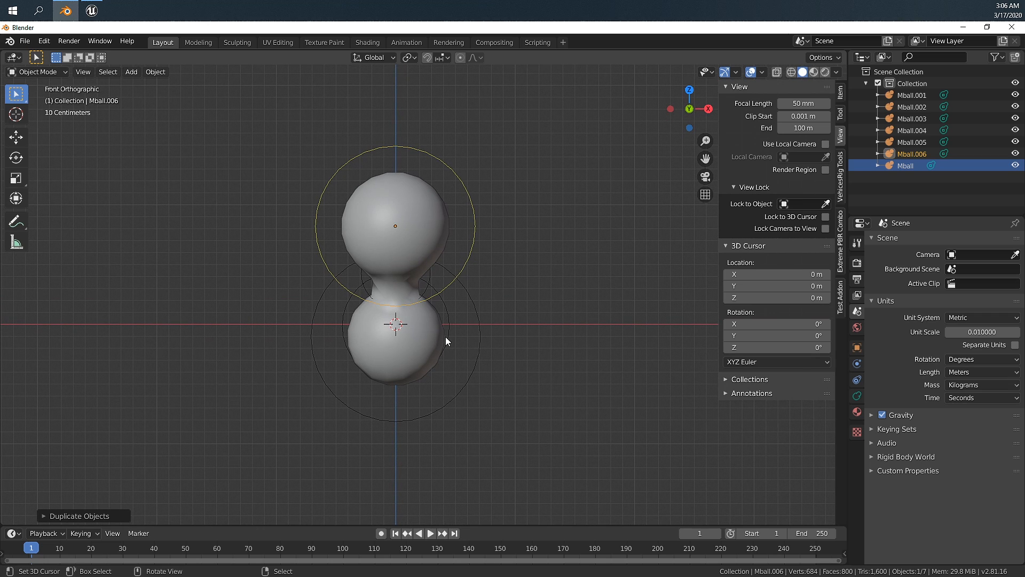
{"action": "key", "text": "g"}
{"action": "key", "text": "x"}
{"action": "left_click", "coordinate": [498, 335]}
Step: Shrink the duplicated metaball into a small bump and raise it to the upper side of the head
{"action": "key", "text": "s"}
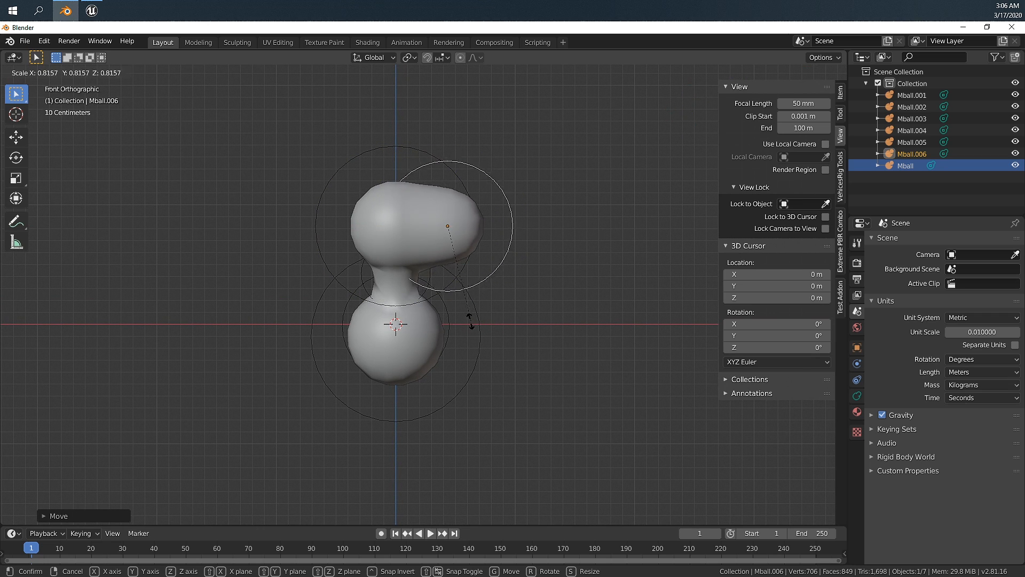
{"action": "left_click", "coordinate": [451, 282]}
{"action": "key", "text": "g"}
{"action": "left_click", "coordinate": [449, 271]}
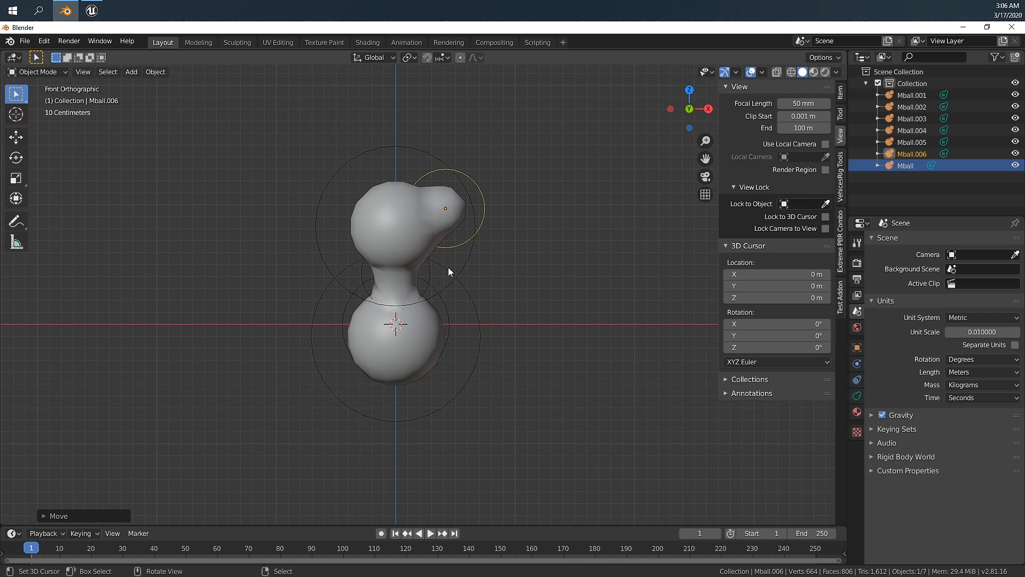
{"action": "key", "text": "s"}
{"action": "left_click", "coordinate": [460, 275]}
Step: Duplicate the small head bump and place the copy on the opposite side of the head along the X axis
{"action": "key", "text": "shift+d"}
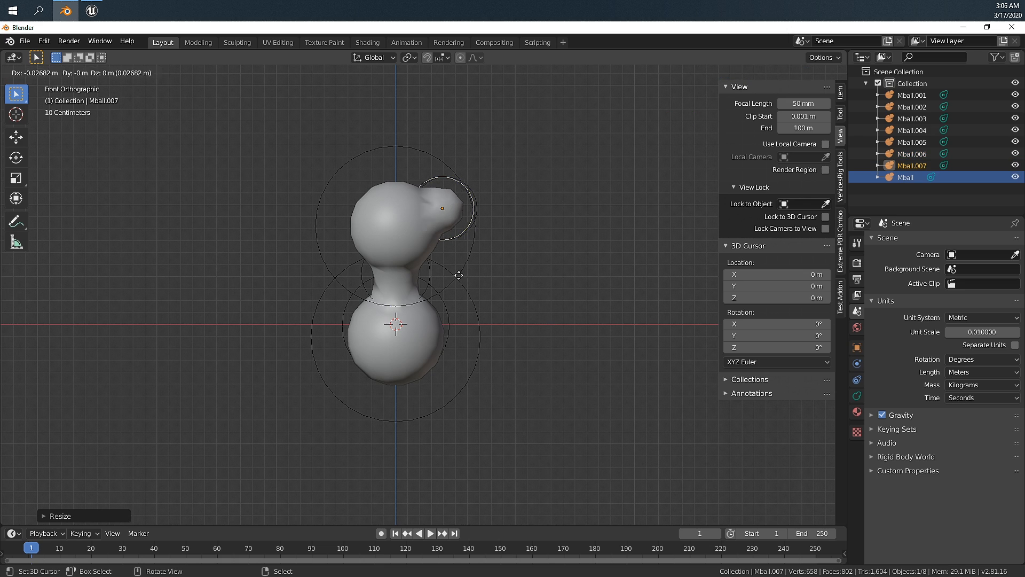
{"action": "key", "text": "y"}
{"action": "key", "text": "x"}
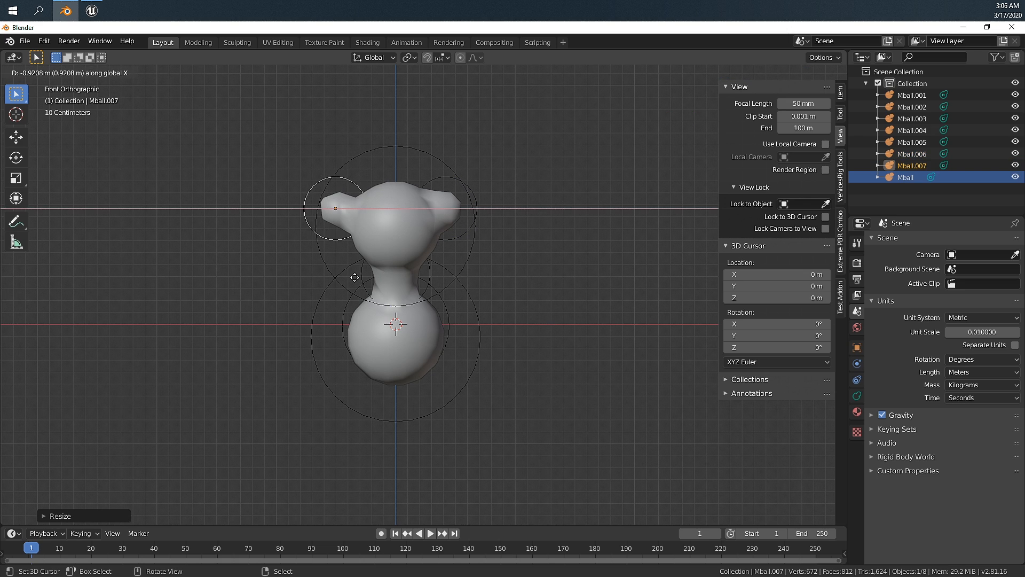
{"action": "left_click", "coordinate": [362, 280]}
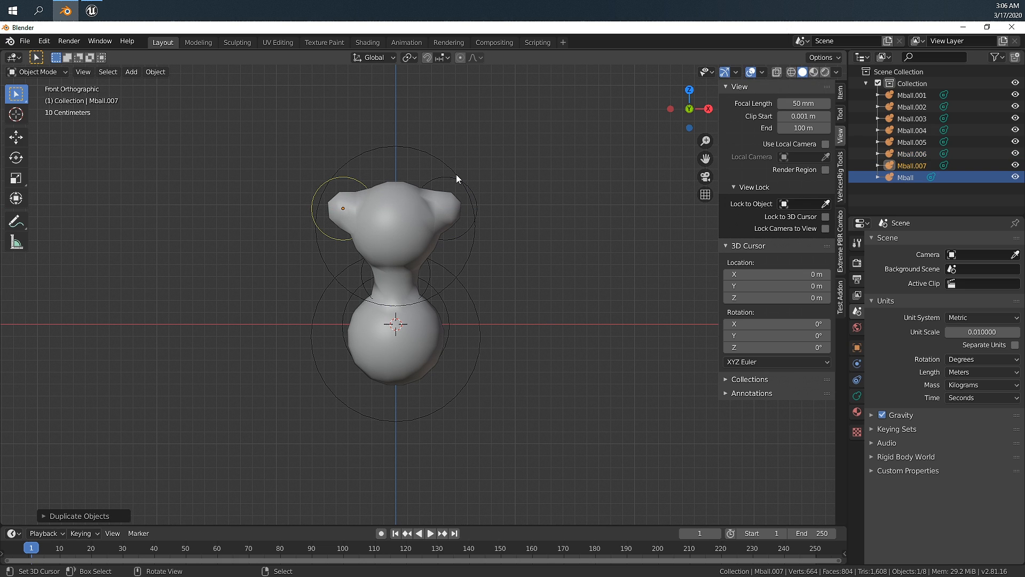
Step: Select both head bumps and move them along the Y axis toward the front of the head
{"action": "left_click", "coordinate": [467, 184], "text": "shift"}
{"action": "middle_click_drag", "start_coordinate": [545, 245], "coordinate": [533, 295]}
{"action": "key", "text": "g"}
{"action": "key", "text": "y"}
{"action": "left_click", "coordinate": [434, 295]}
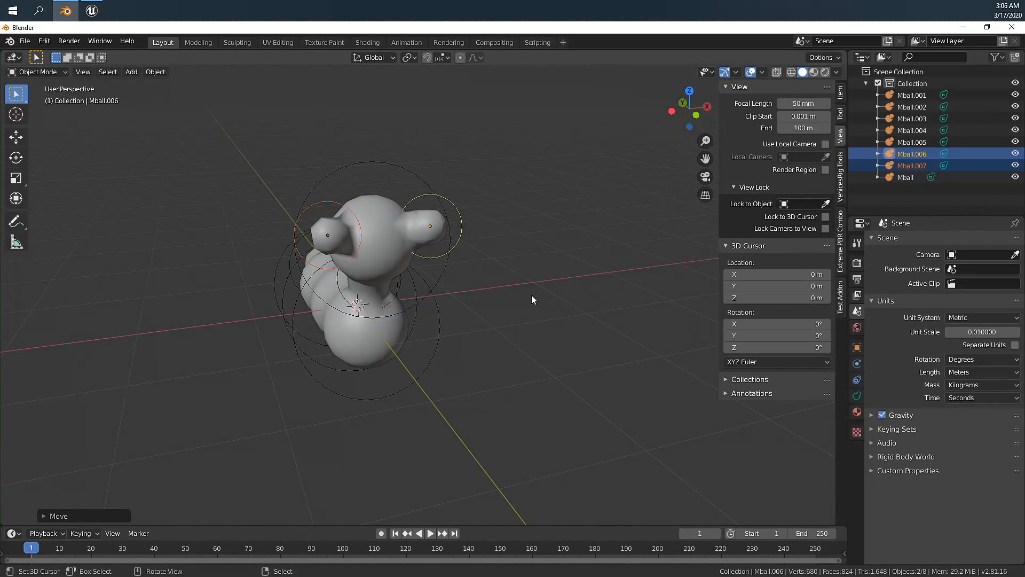
Step: Move each of the two head bumps inward along the X axis so they sit closer together
{"action": "key", "text": "KP_1"}
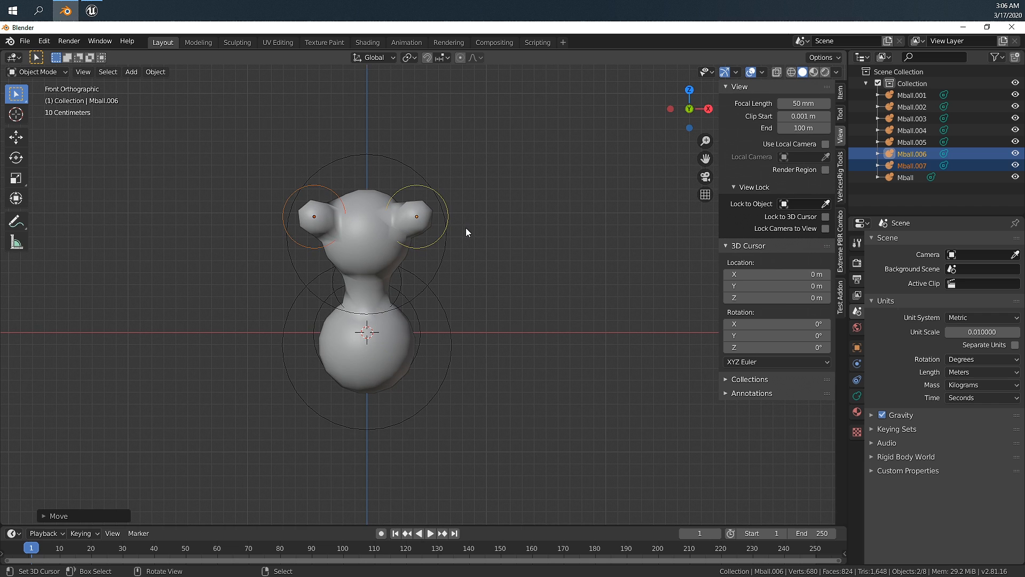
{"action": "left_click", "coordinate": [448, 220]}
{"action": "key", "text": "g"}
{"action": "key", "text": "x"}
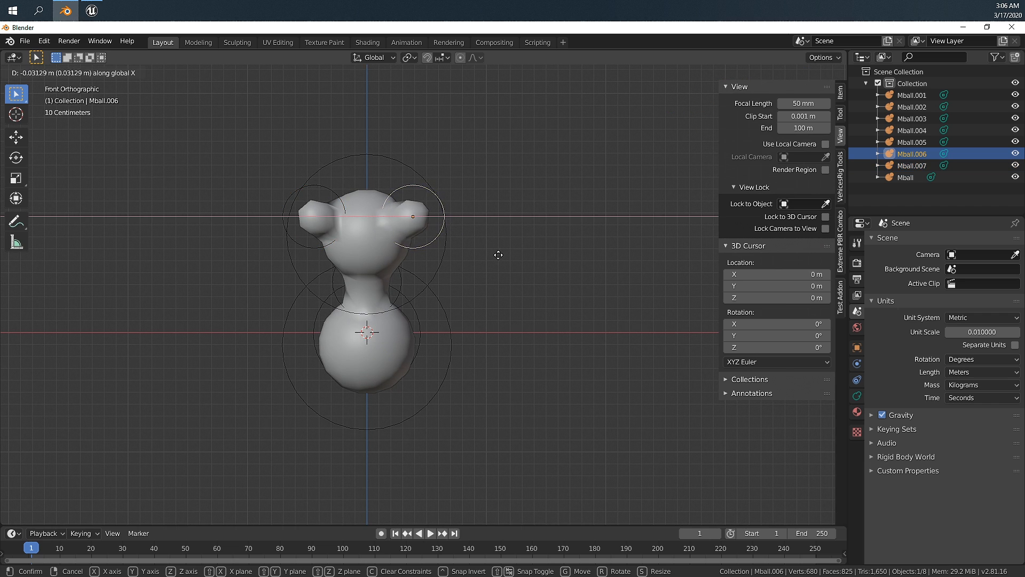
{"action": "left_click", "coordinate": [487, 252]}
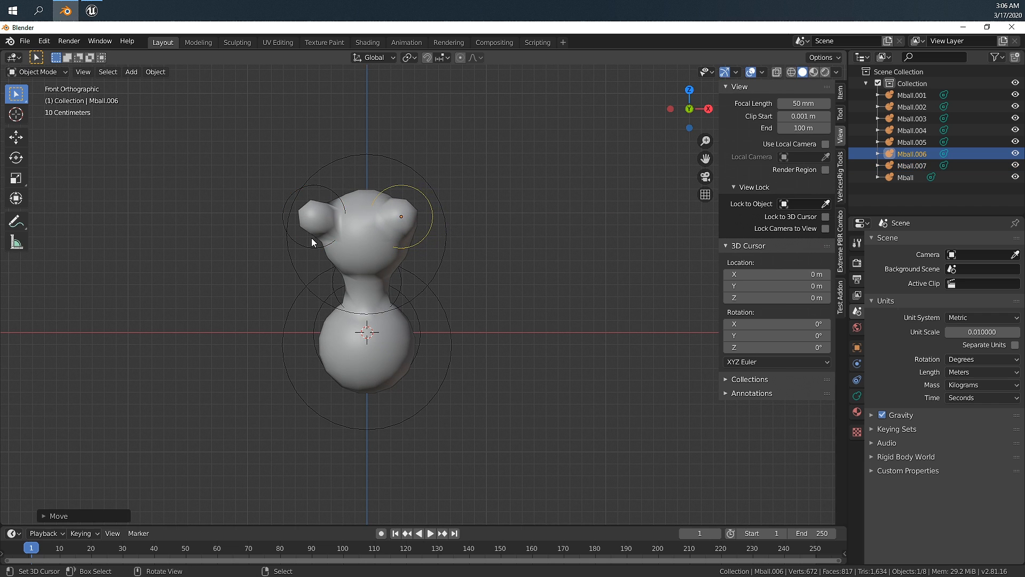
{"action": "left_click", "coordinate": [282, 224]}
{"action": "key", "text": "g"}
{"action": "key", "text": "x"}
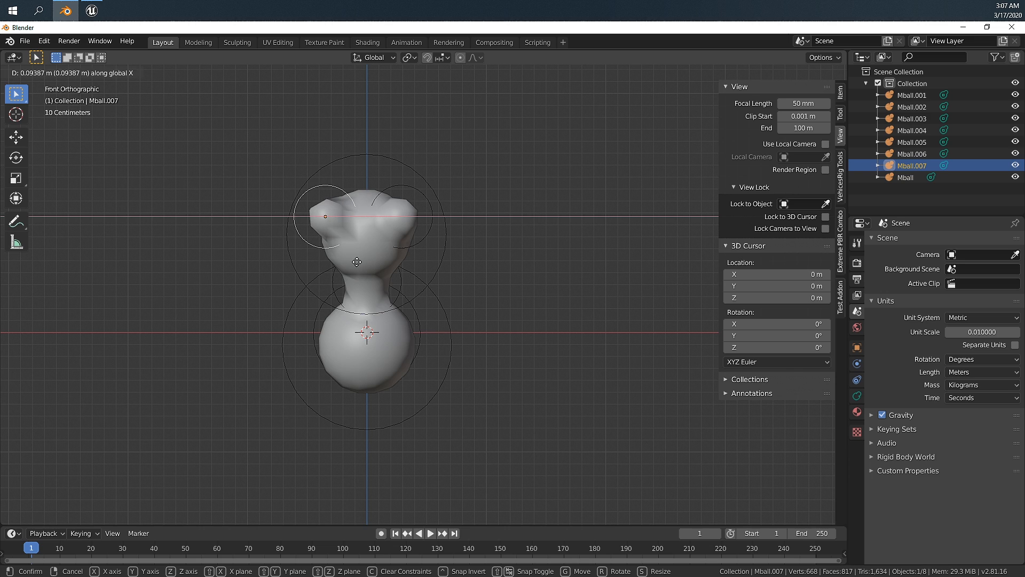
{"action": "left_click", "coordinate": [356, 261]}
Step: Select all the metaballs and convert them into a single mesh with Visual Geometry to Mesh
{"action": "middle_click_drag", "start_coordinate": [400, 286], "coordinate": [373, 206]}
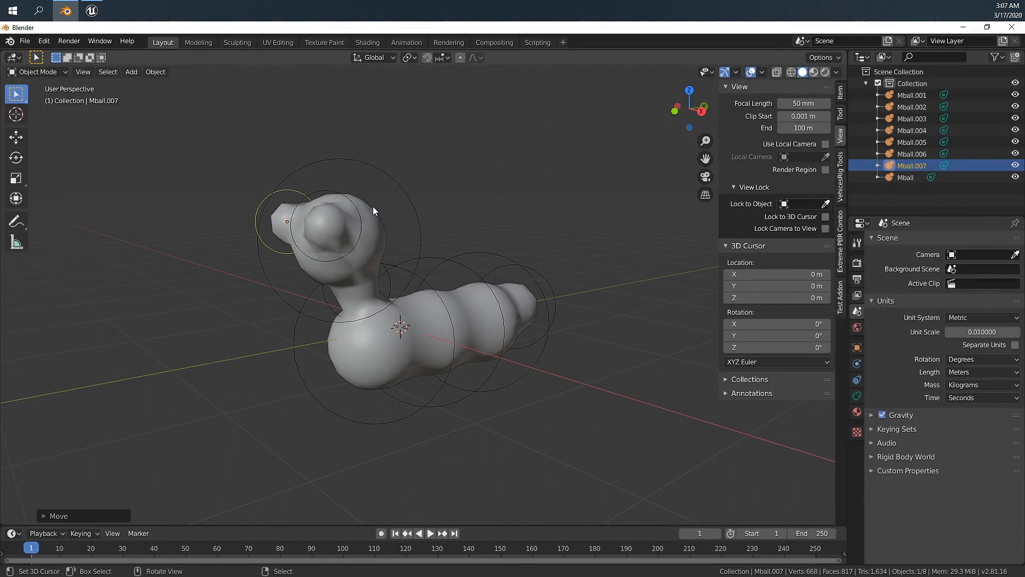
{"action": "middle_click_drag", "start_coordinate": [483, 369], "coordinate": [460, 348]}
{"action": "key", "text": "a"}
{"action": "key", "text": "n"}
{"action": "key", "text": "n"}
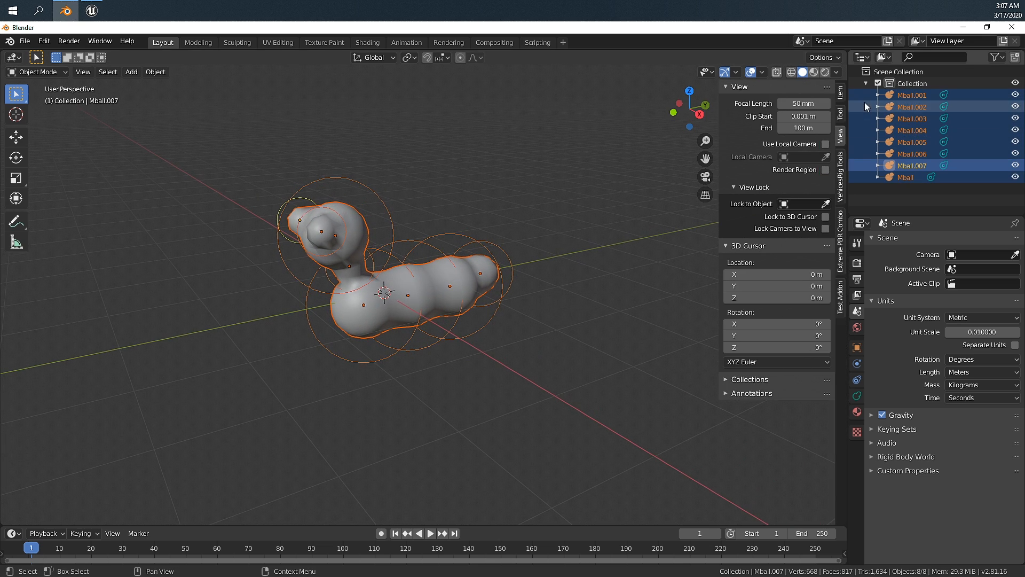
{"action": "left_click", "coordinate": [842, 95]}
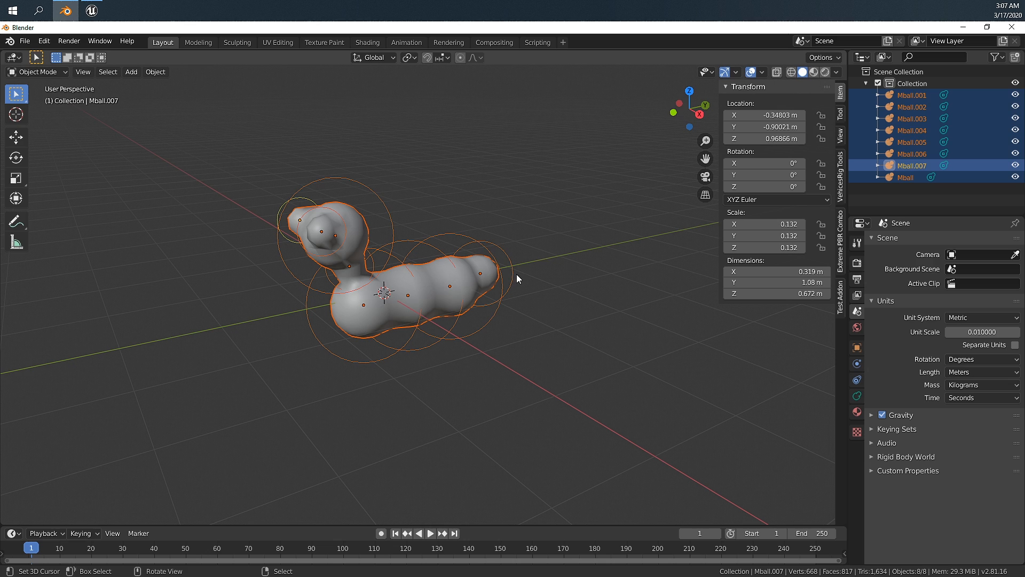
{"action": "left_click", "coordinate": [156, 72]}
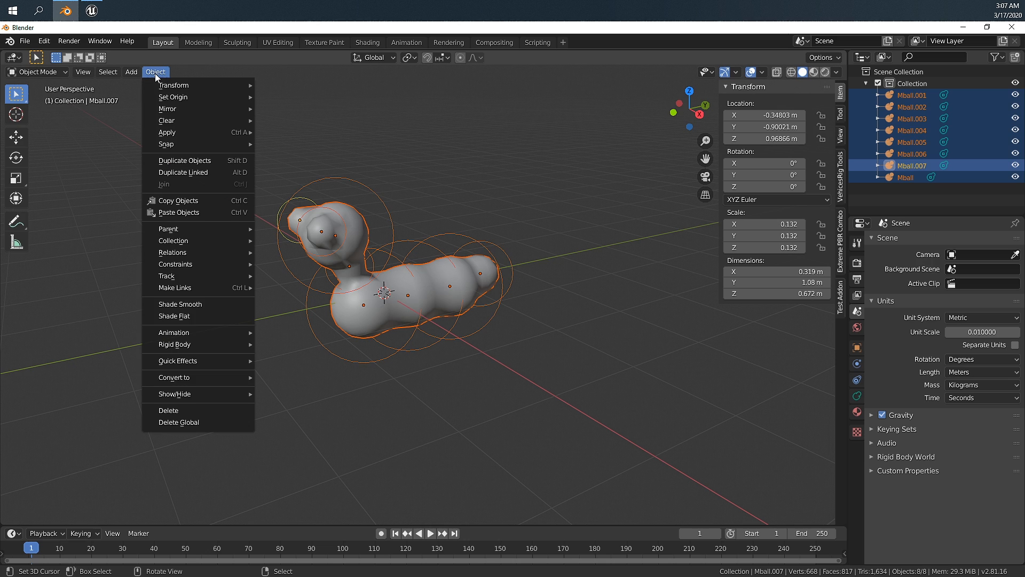
{"action": "mouse_move", "coordinate": [172, 136]}
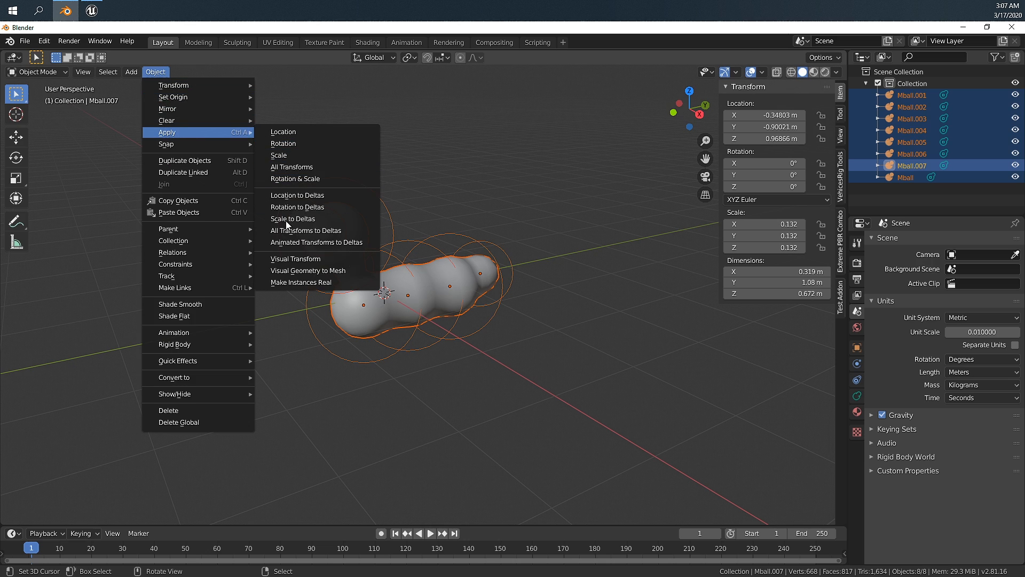
{"action": "left_click", "coordinate": [306, 270]}
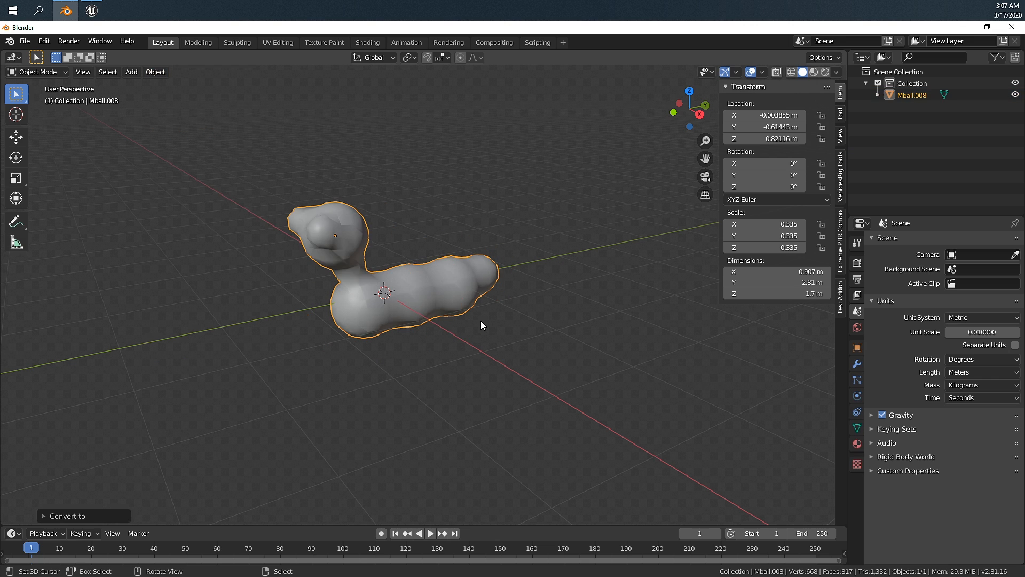
{"action": "middle_click_drag", "start_coordinate": [481, 321], "coordinate": [405, 297]}
{"action": "key", "text": "Tab"}
{"action": "key", "text": "Tab"}
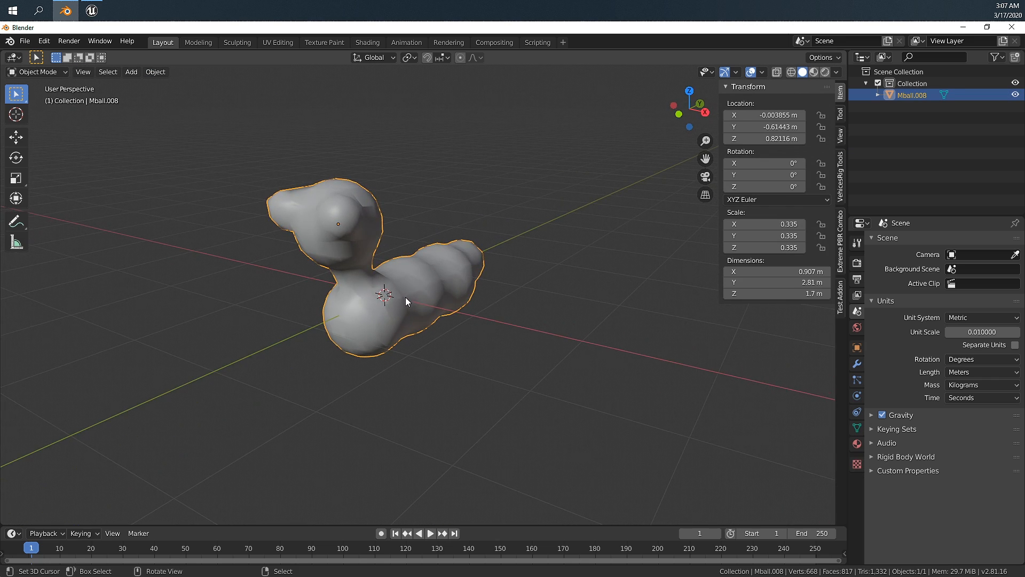
Step: Switch to the Texture Paint workspace and create a blank 1024 × 1024 px image named Untitled
{"action": "left_click", "coordinate": [333, 42]}
{"action": "scroll", "coordinate": [696, 430], "scroll_direction": "down", "scroll_amount": 4}
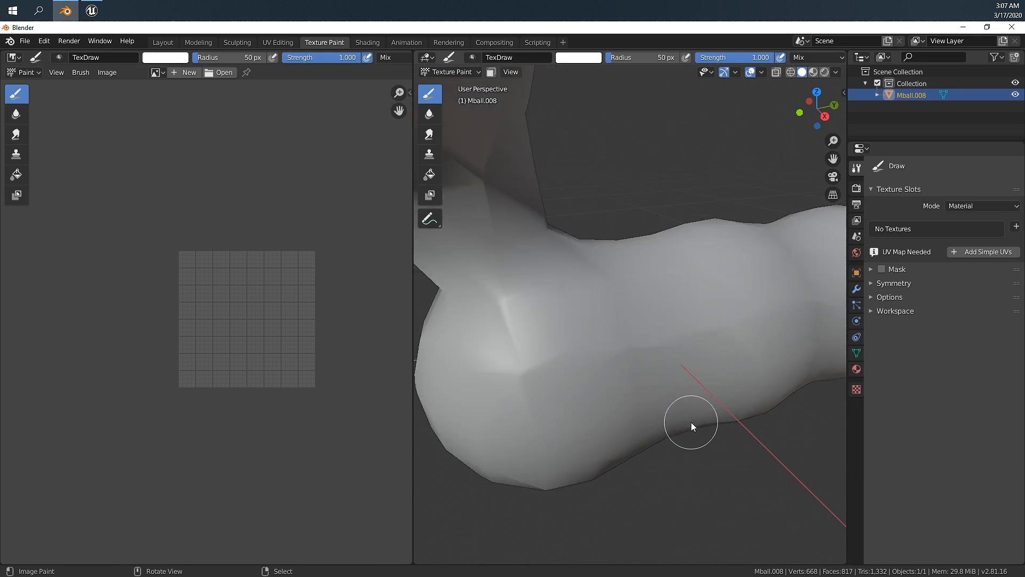
{"action": "scroll", "coordinate": [691, 421], "scroll_direction": "down", "scroll_amount": 4}
{"action": "mouse_move", "coordinate": [690, 422]}
{"action": "middle_mouse_down"}
{"action": "mouse_move", "coordinate": [687, 385]}
{"action": "mouse_move", "coordinate": [710, 381]}
{"action": "mouse_move", "coordinate": [597, 362]}
{"action": "mouse_move", "coordinate": [671, 379]}
{"action": "mouse_move", "coordinate": [594, 306]}
{"action": "middle_mouse_up"}
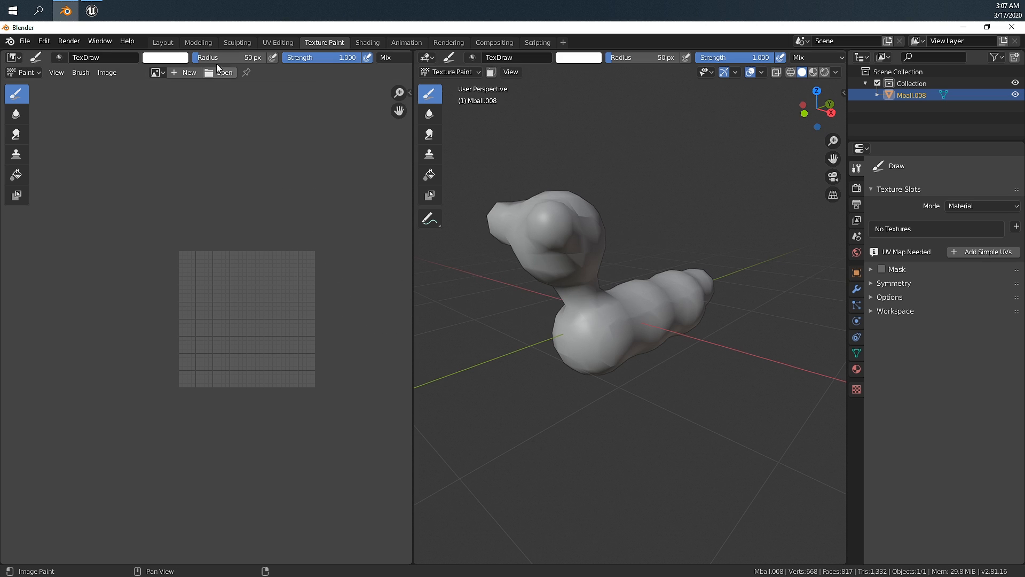
{"action": "left_click", "coordinate": [189, 73]}
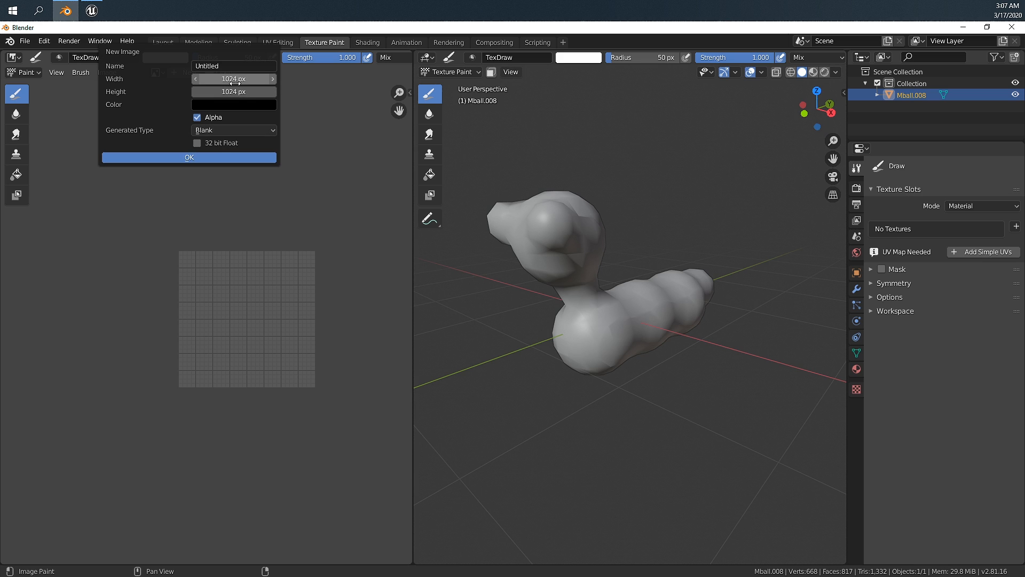
{"action": "left_click", "coordinate": [213, 158]}
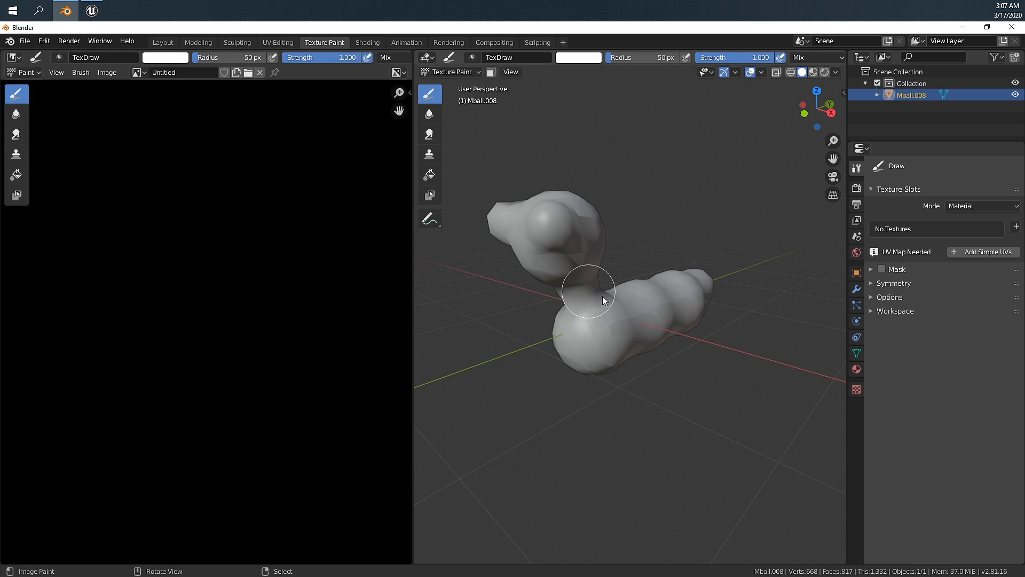
{"action": "scroll", "coordinate": [602, 296], "scroll_direction": "down", "scroll_amount": 3}
{"action": "scroll", "coordinate": [293, 323], "scroll_direction": "down", "scroll_amount": 3}
{"action": "scroll", "coordinate": [331, 315], "scroll_direction": "up", "scroll_amount": 1}
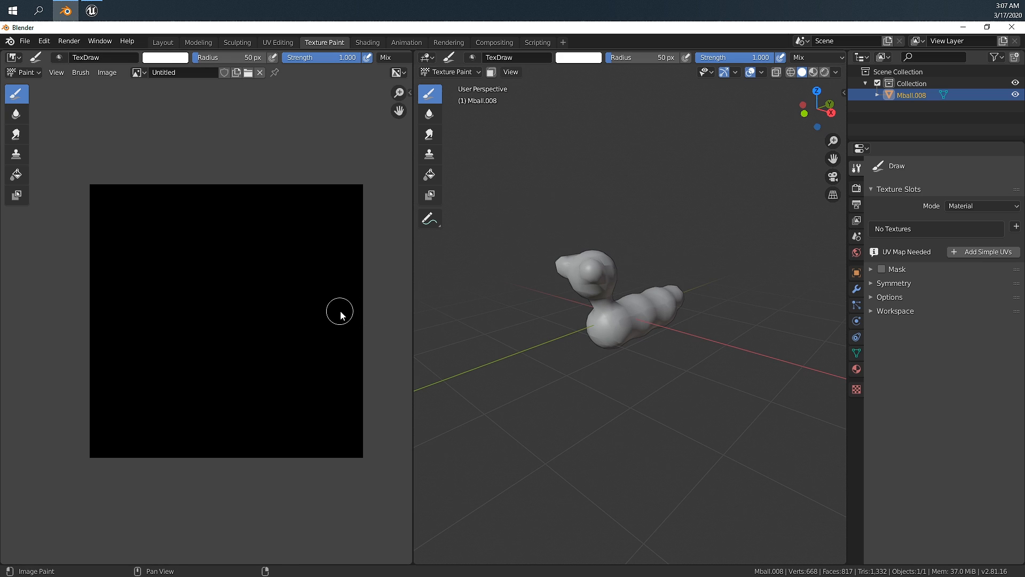
Step: Create a new material for the mesh and name it catepillarMat
{"action": "left_click", "coordinate": [856, 368]}
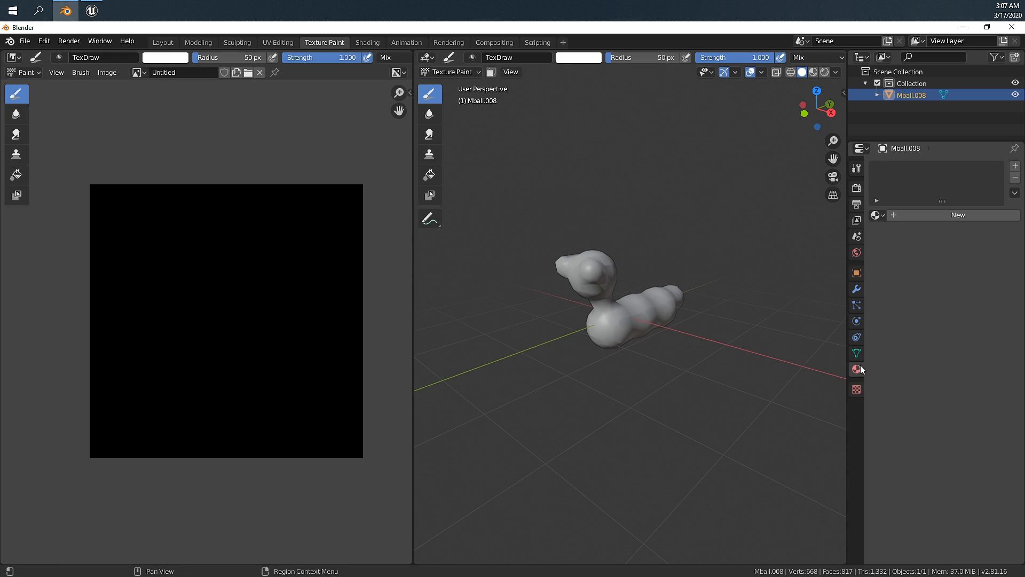
{"action": "left_click", "coordinate": [928, 213]}
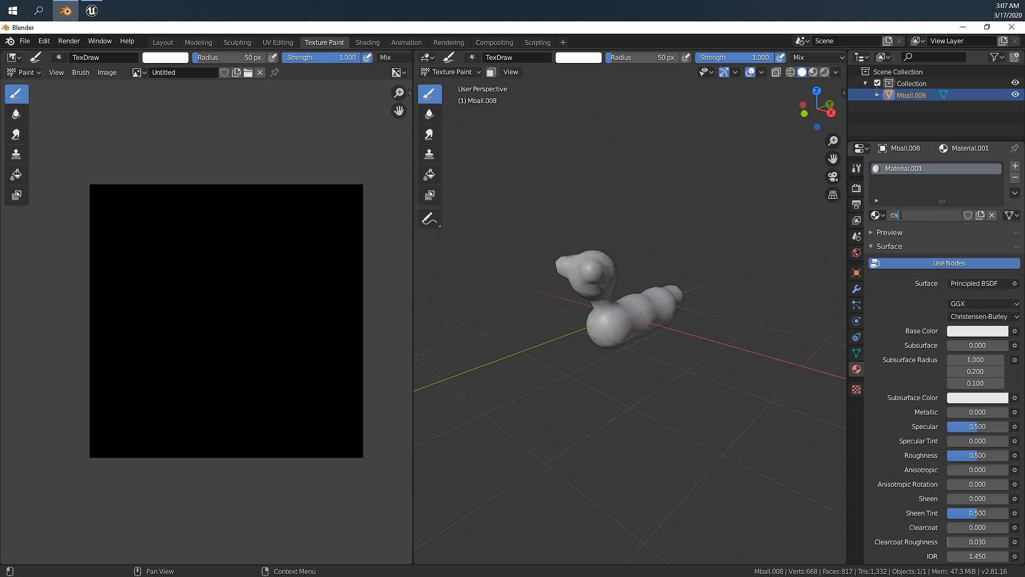
{"action": "type", "text": "catepillarMat"}
{"action": "key", "text": "Return"}
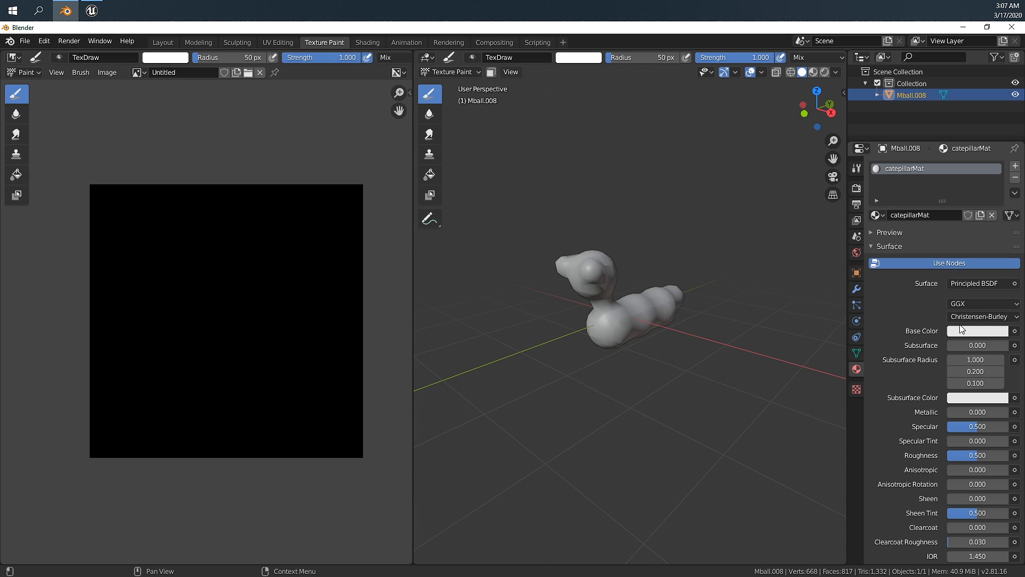
Step: Feed the material's Base Color from an Image Texture using the Untitled image
{"action": "scroll", "coordinate": [632, 315], "scroll_direction": "up", "scroll_amount": 3}
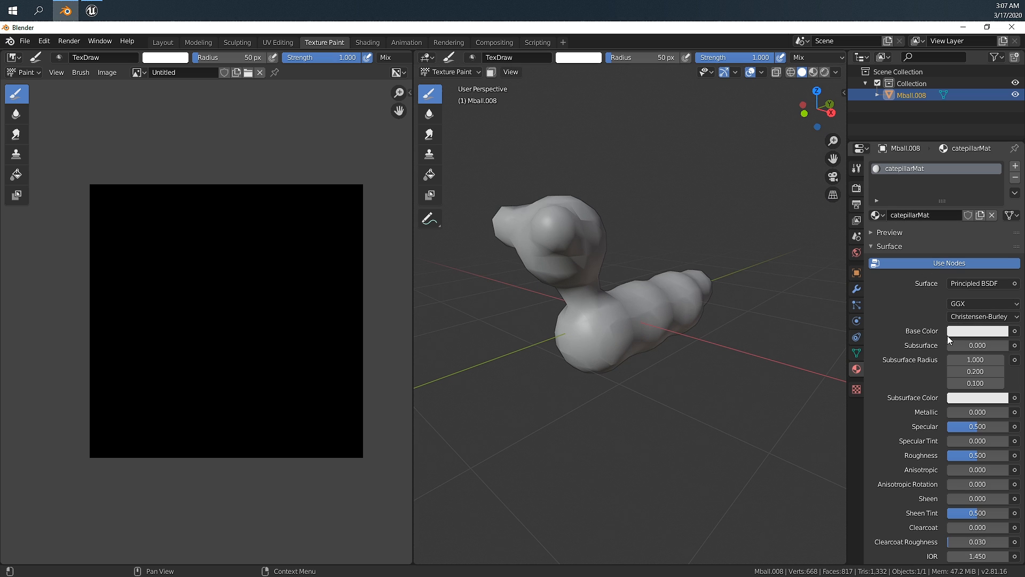
{"action": "left_click", "coordinate": [1014, 331]}
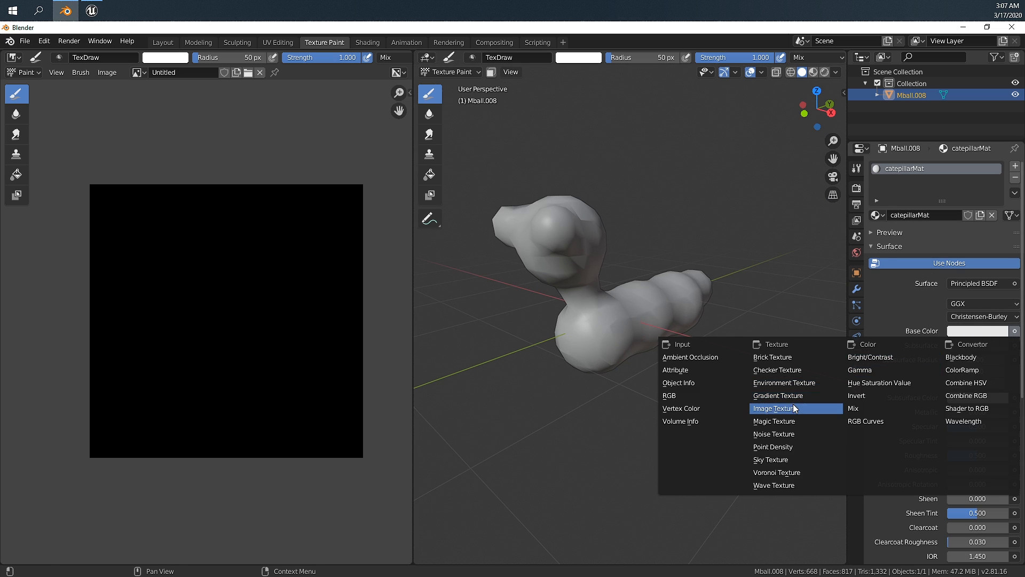
{"action": "left_click", "coordinate": [774, 407]}
{"action": "left_click", "coordinate": [954, 346]}
{"action": "left_click", "coordinate": [900, 377]}
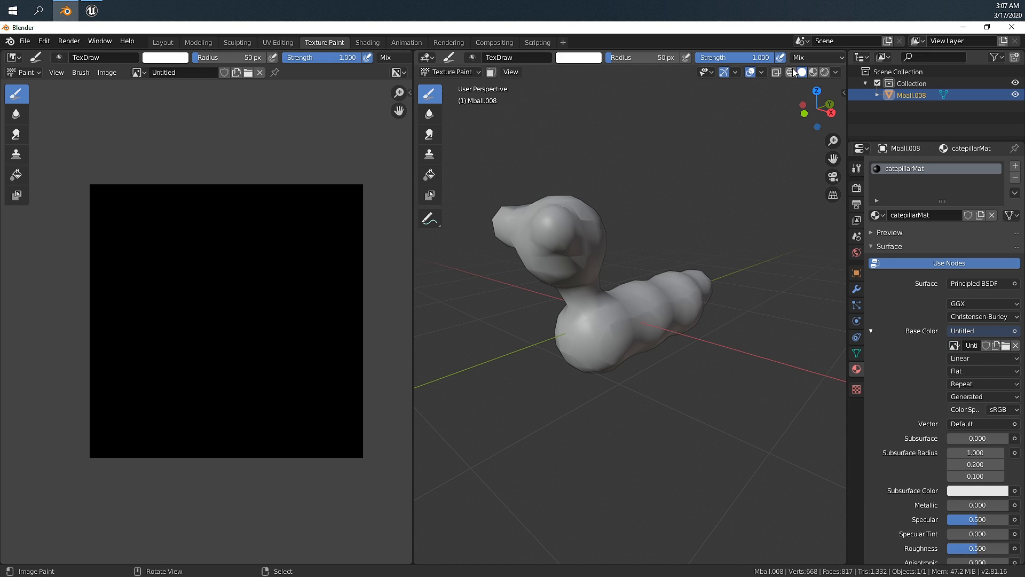
Step: Show the model in material preview shading and try to paint a stroke across the head
{"action": "left_click", "coordinate": [813, 73]}
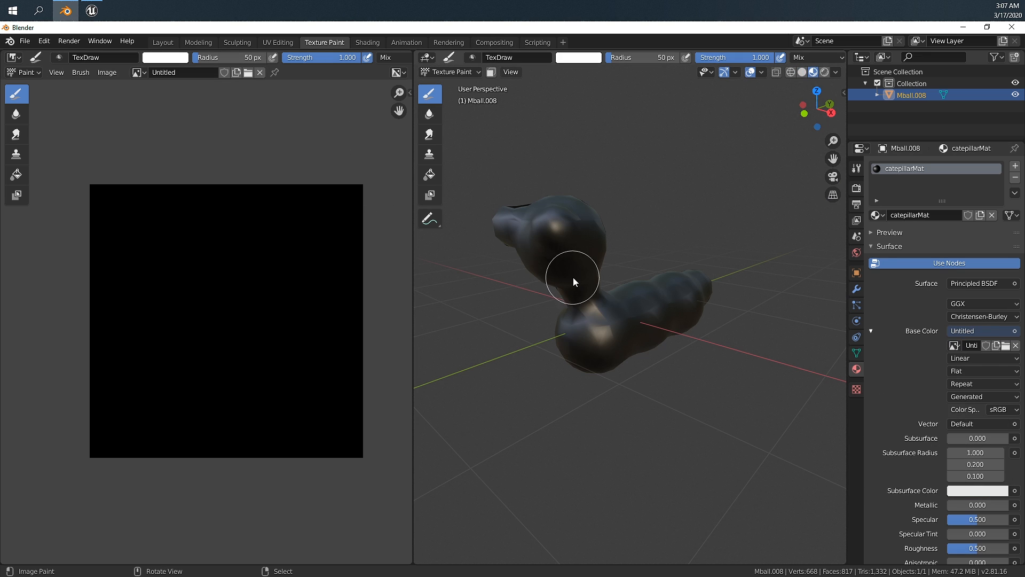
{"action": "left_click_drag", "start_coordinate": [567, 221], "coordinate": [514, 242]}
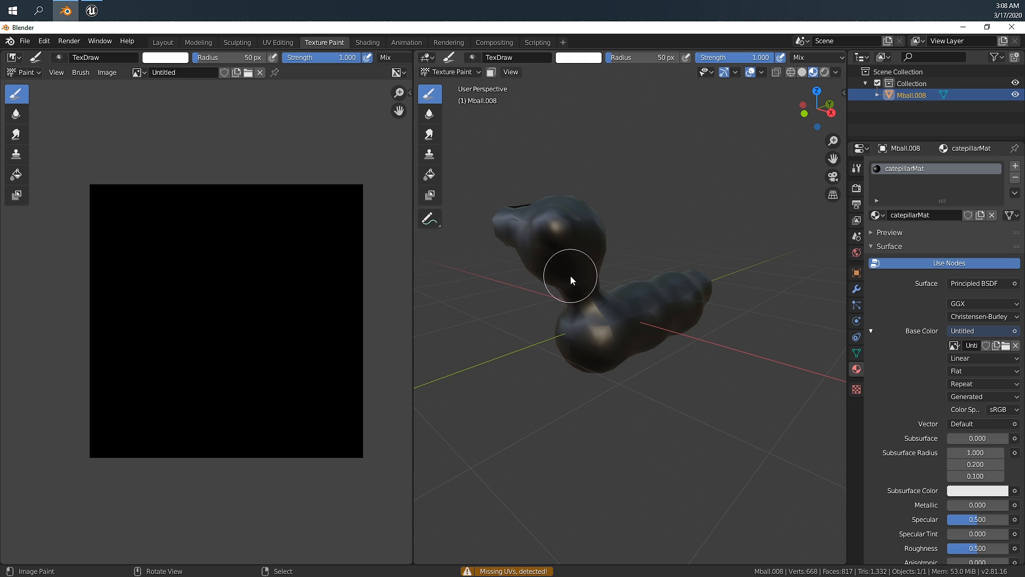
Step: Select all of the mesh's geometry and apply the object's scale in the Layout workspace
{"action": "key", "text": "Tab"}
{"action": "key", "text": "a"}
{"action": "key", "text": "Tab"}
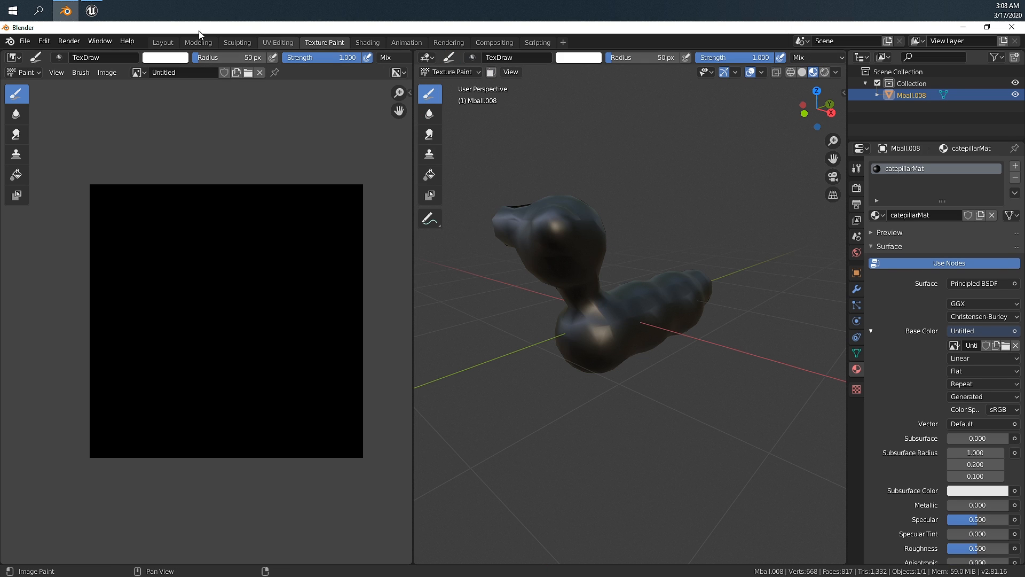
{"action": "left_click", "coordinate": [163, 42]}
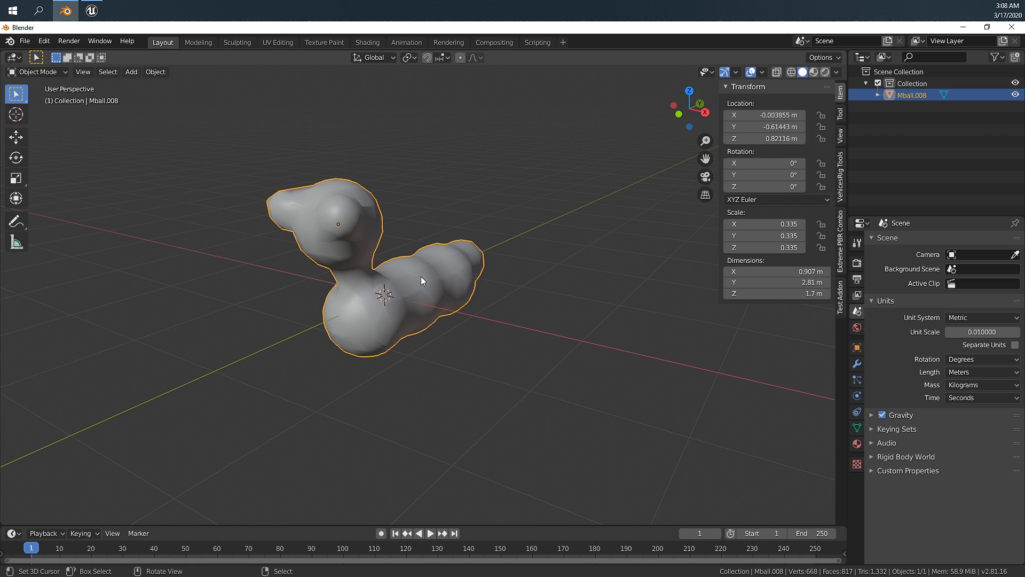
{"action": "key", "text": "ctrl+a"}
{"action": "left_click", "coordinate": [396, 320]}
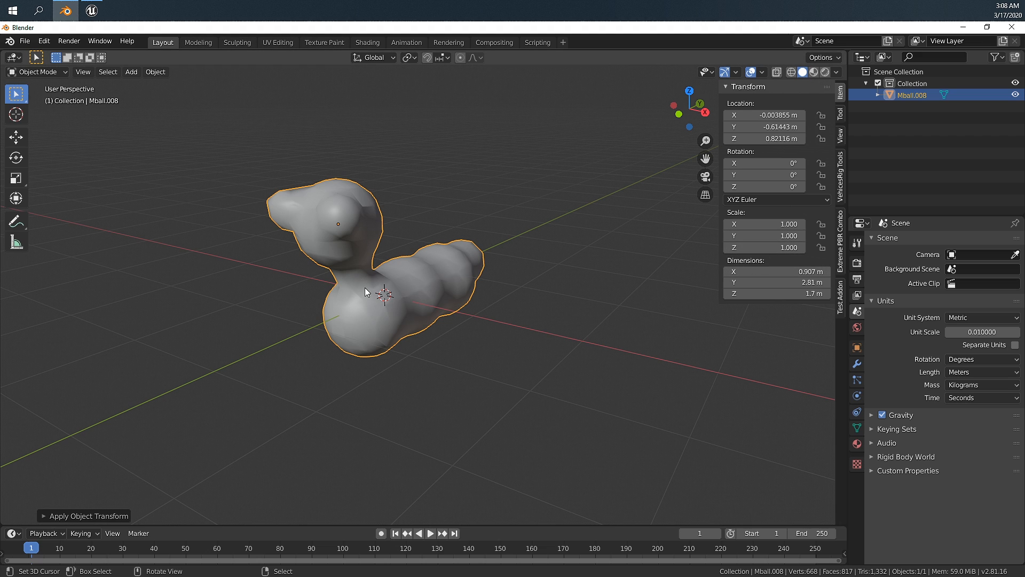
Step: Unwrap the whole caterpillar mesh with Smart UV Project, adding a small island margin
{"action": "key", "text": "Tab"}
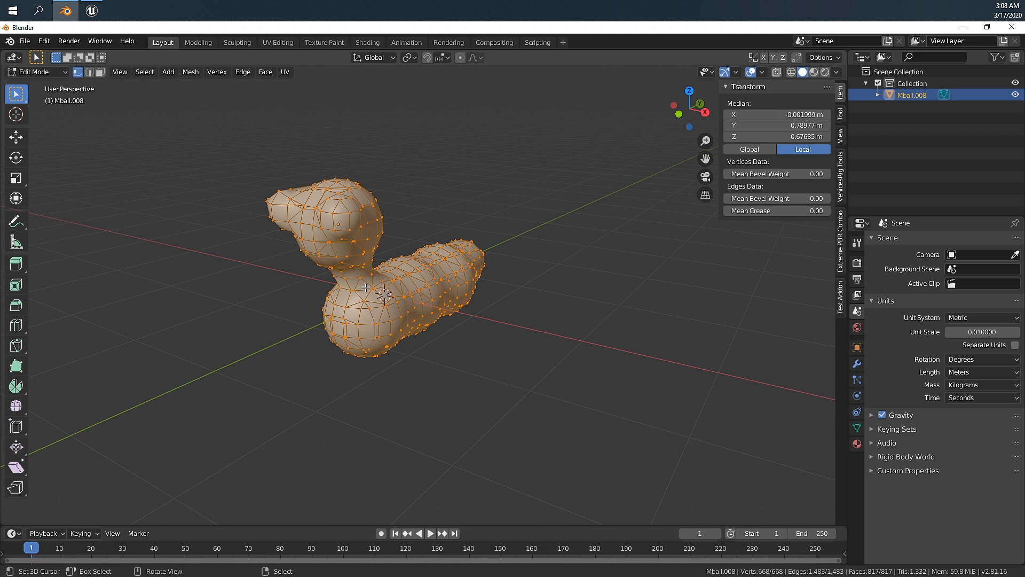
{"action": "key", "text": "u"}
{"action": "left_click", "coordinate": [354, 321]}
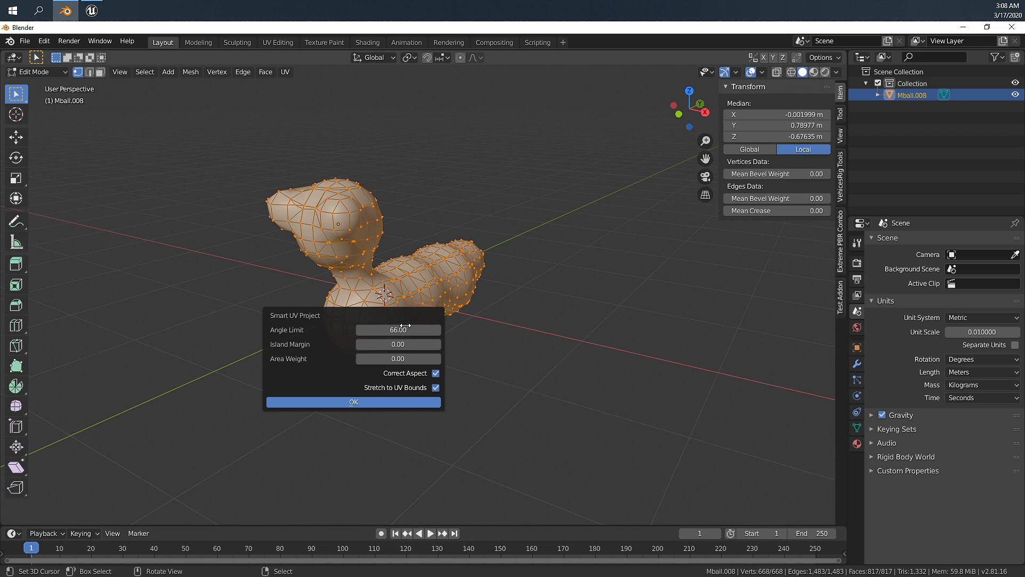
{"action": "left_click", "coordinate": [403, 345]}
{"action": "type", "text": "0."}
{"action": "key", "text": "Return"}
{"action": "key", "text": "Return"}
{"action": "key", "text": "Tab"}
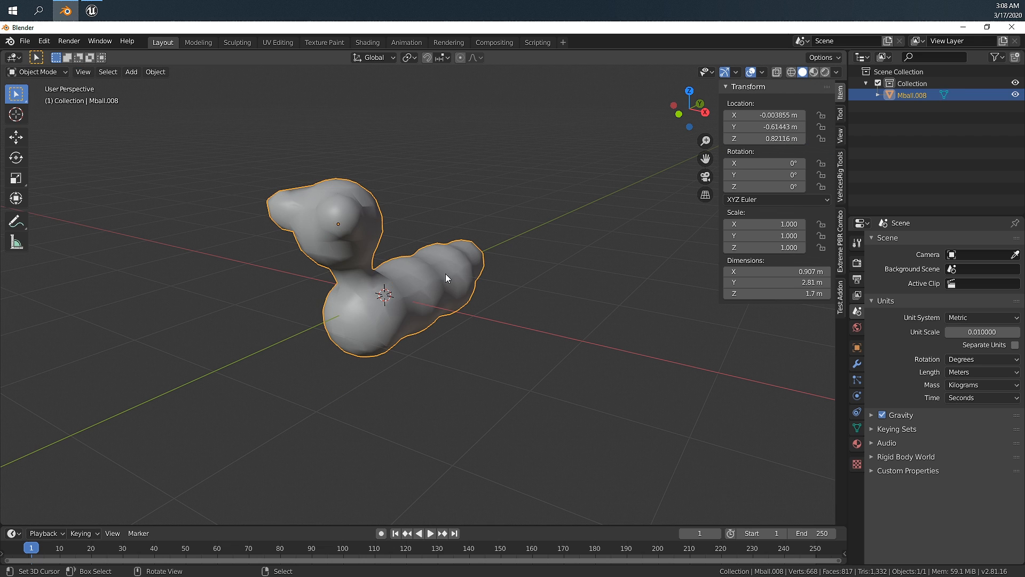
Step: Return to the Texture Paint workspace, test a white dab on the head and undo it
{"action": "left_click", "coordinate": [323, 43]}
{"action": "scroll", "coordinate": [178, 299], "scroll_direction": "up", "scroll_amount": 1}
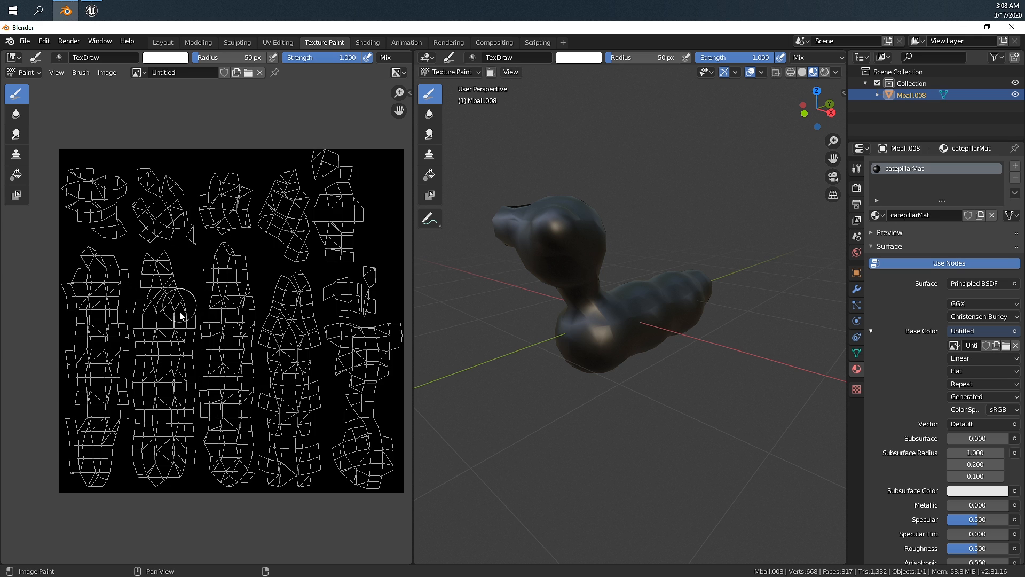
{"action": "middle_click_drag", "start_coordinate": [652, 274], "coordinate": [669, 294]}
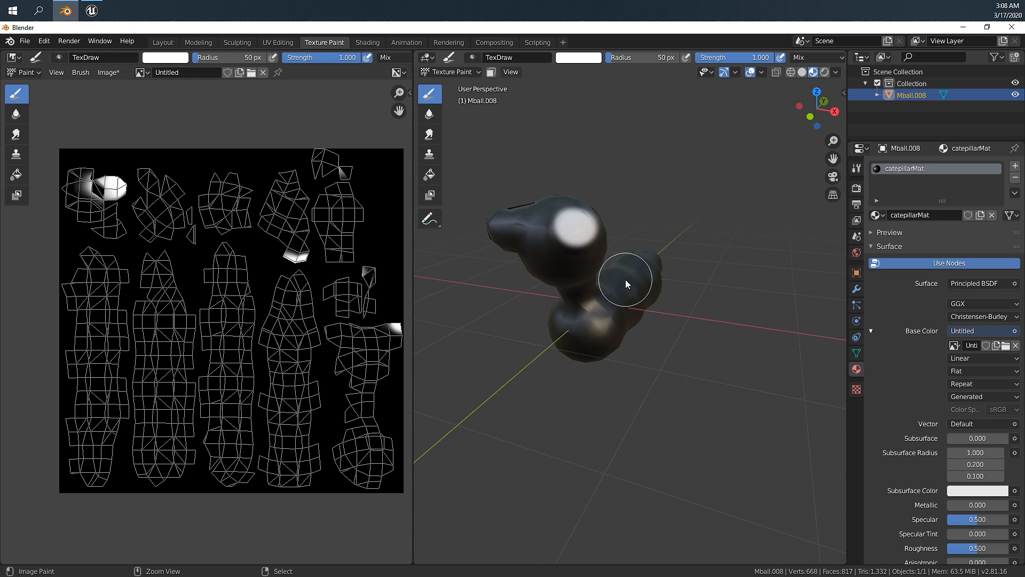
{"action": "key", "text": "ctrl+z"}
{"action": "scroll", "coordinate": [594, 275], "scroll_direction": "up", "scroll_amount": 4}
{"action": "middle_click_drag", "start_coordinate": [623, 300], "coordinate": [617, 299]}
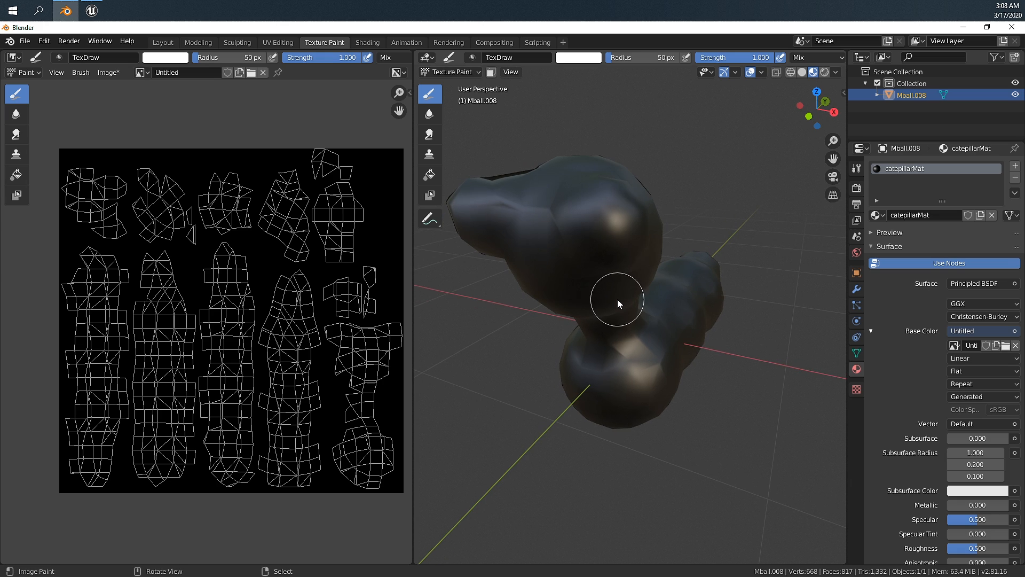
Step: Set the paint color to bright green (H 0.314, S 0.942, V 0.818) and fill the entire Untitled image with it
{"action": "left_click", "coordinate": [571, 59]}
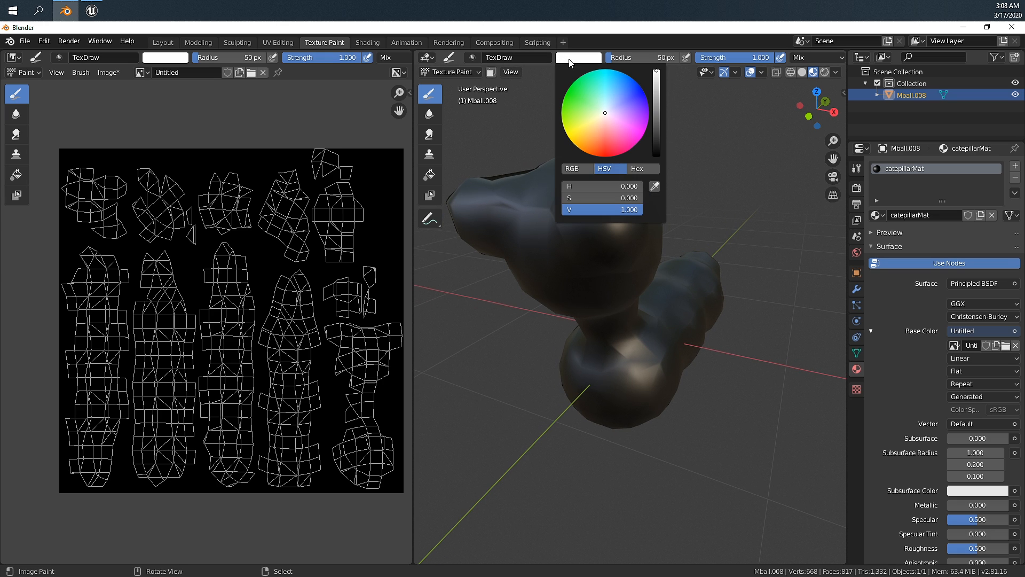
{"action": "left_click_drag", "start_coordinate": [578, 101], "coordinate": [567, 96]}
{"action": "left_click_drag", "start_coordinate": [656, 100], "coordinate": [656, 85]}
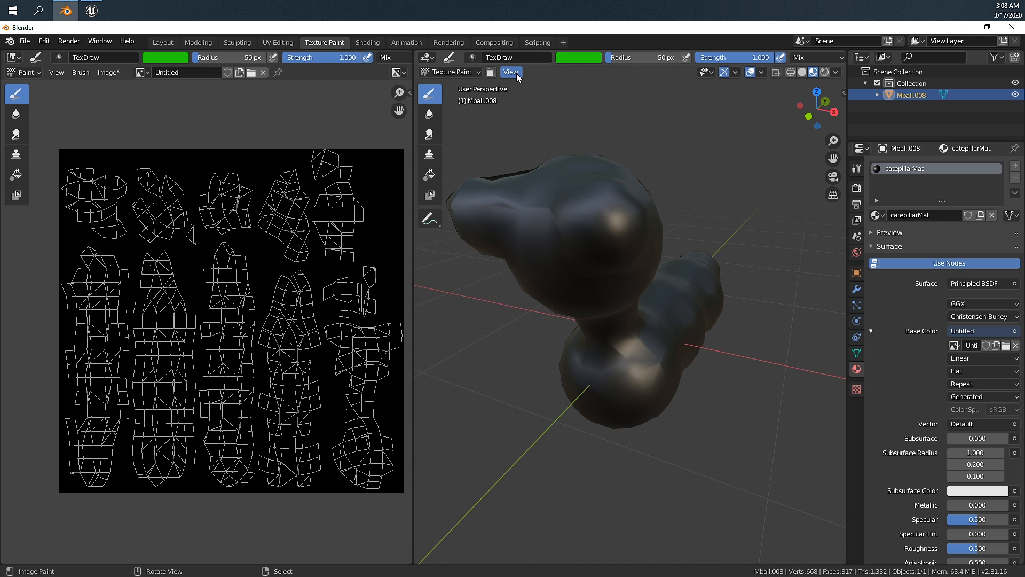
{"action": "middle_click_drag", "start_coordinate": [569, 221], "coordinate": [619, 285]}
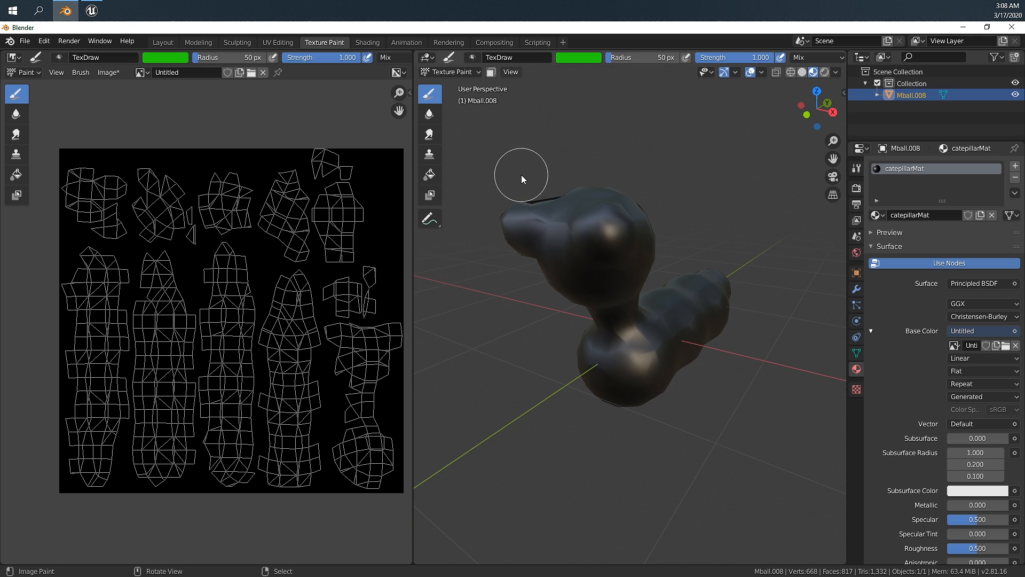
{"action": "left_click", "coordinate": [89, 72]}
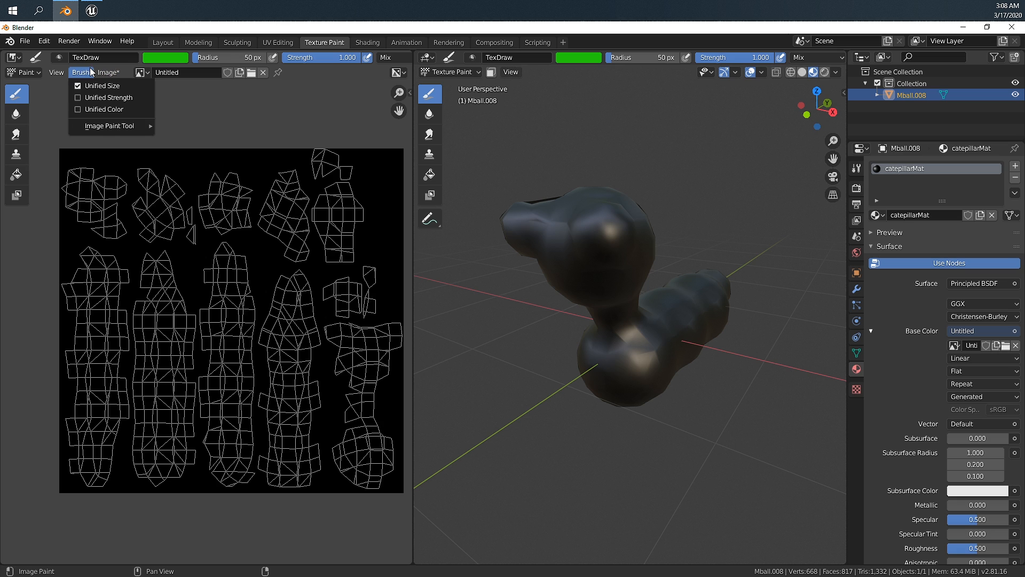
{"action": "mouse_move", "coordinate": [94, 121]}
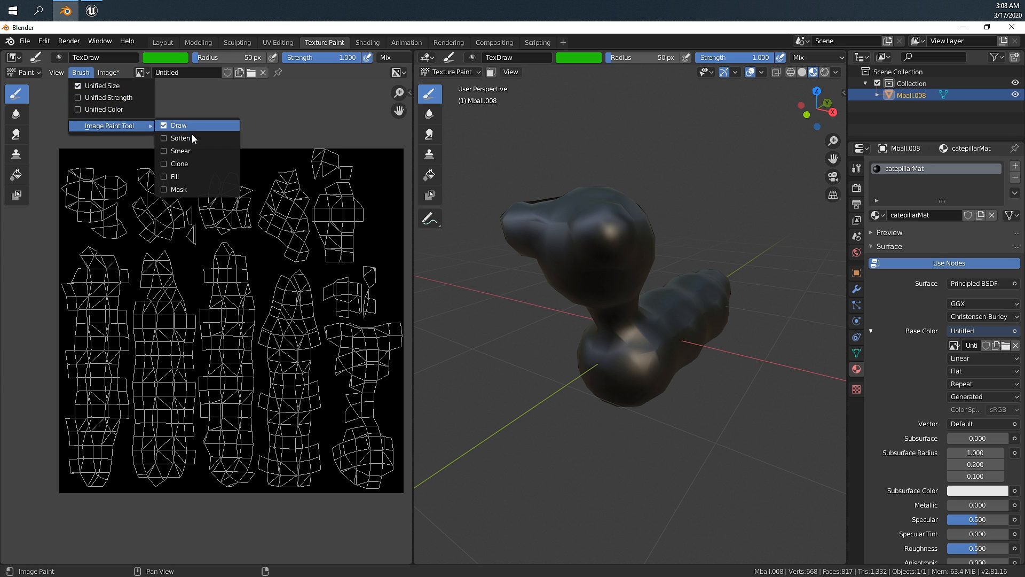
{"action": "left_click", "coordinate": [194, 177]}
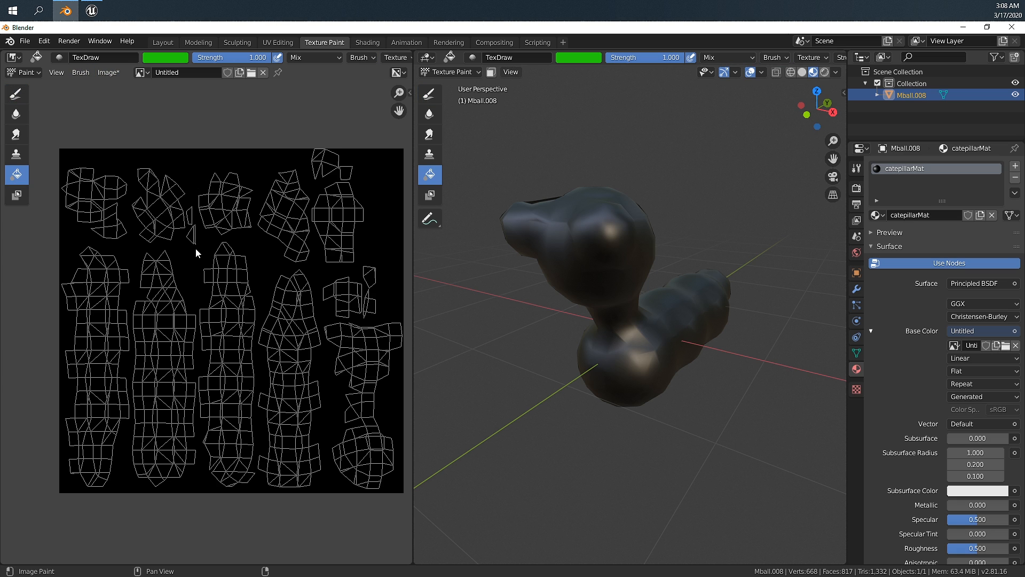
{"action": "left_click", "coordinate": [195, 248]}
Step: Darken the green paint color to a value of 0.515 and fill the caterpillar model's surface with it
{"action": "left_click", "coordinate": [574, 59]}
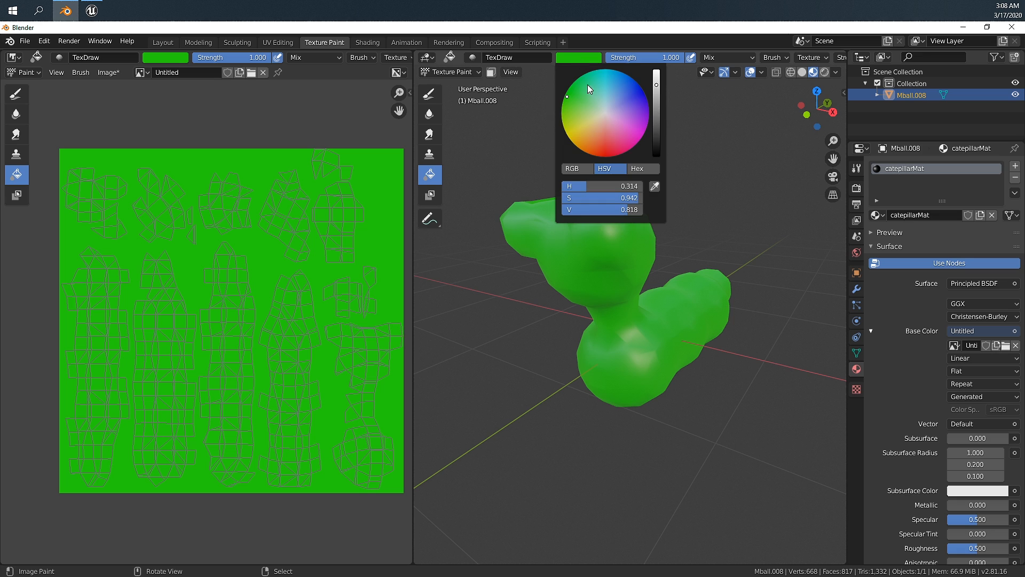
{"action": "left_click_drag", "start_coordinate": [656, 87], "coordinate": [656, 110]}
{"action": "left_click", "coordinate": [81, 72]}
{"action": "mouse_move", "coordinate": [107, 126]}
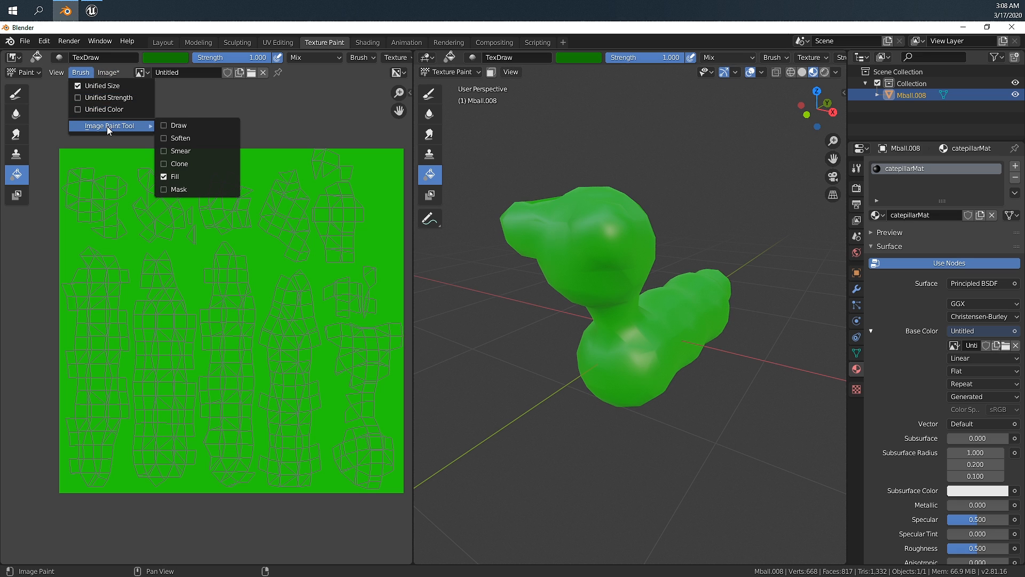
{"action": "left_click", "coordinate": [610, 253]}
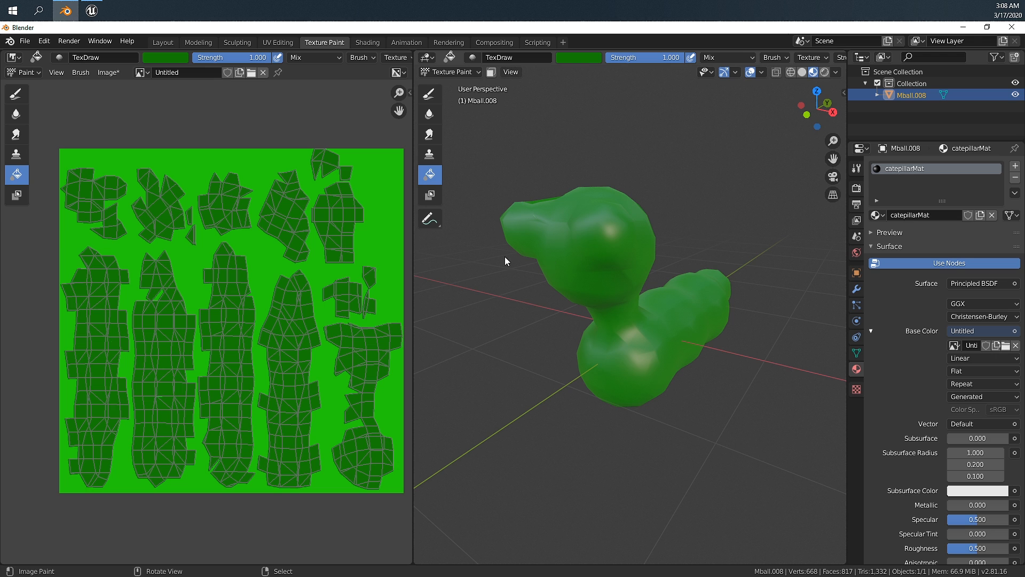
Step: Set the paint color to white with R, G and B all at 1.000
{"action": "middle_click_drag", "start_coordinate": [583, 287], "coordinate": [640, 282]}
{"action": "left_click", "coordinate": [584, 58]}
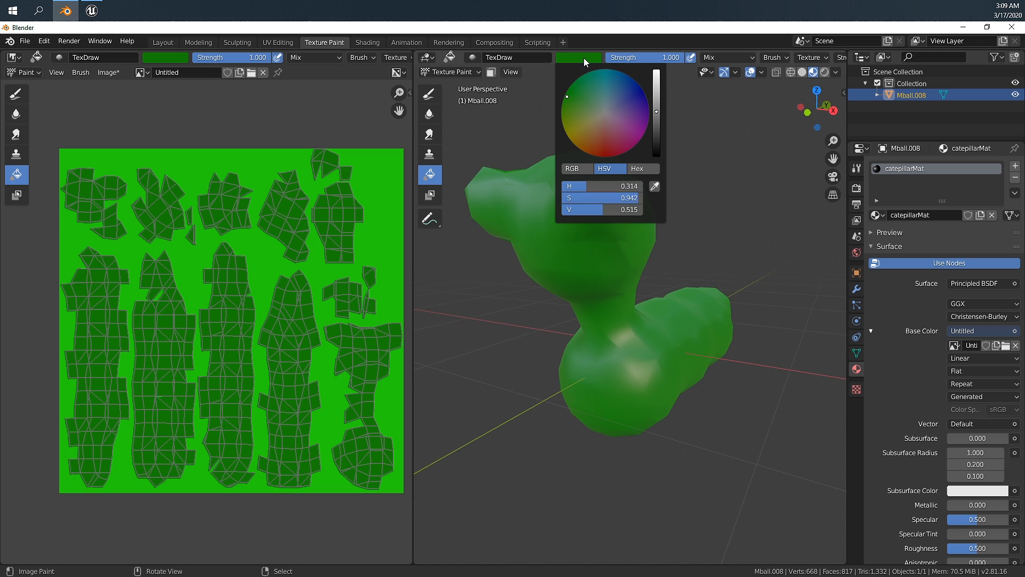
{"action": "left_click", "coordinate": [574, 168]}
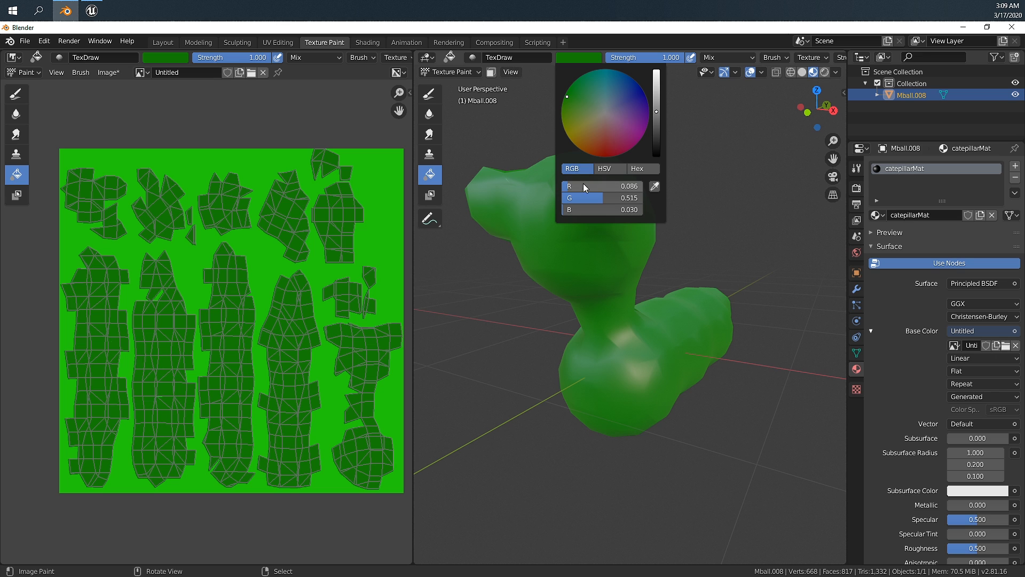
{"action": "mouse_move", "coordinate": [585, 187]}
{"action": "left_mouse_down"}
{"action": "mouse_move", "coordinate": [662, 187]}
{"action": "mouse_move", "coordinate": [659, 197]}
{"action": "left_mouse_up"}
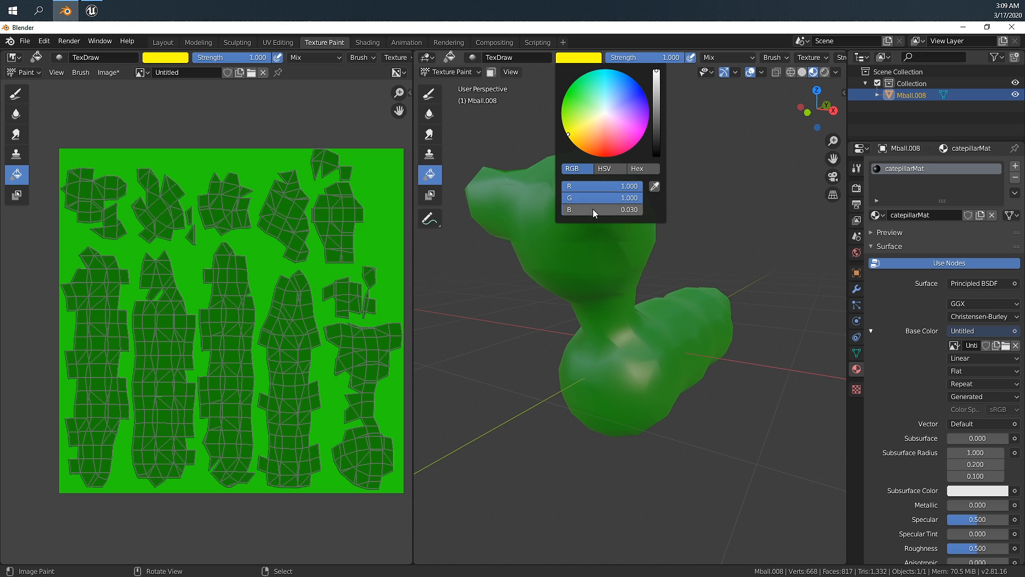
{"action": "left_click_drag", "start_coordinate": [594, 210], "coordinate": [674, 210]}
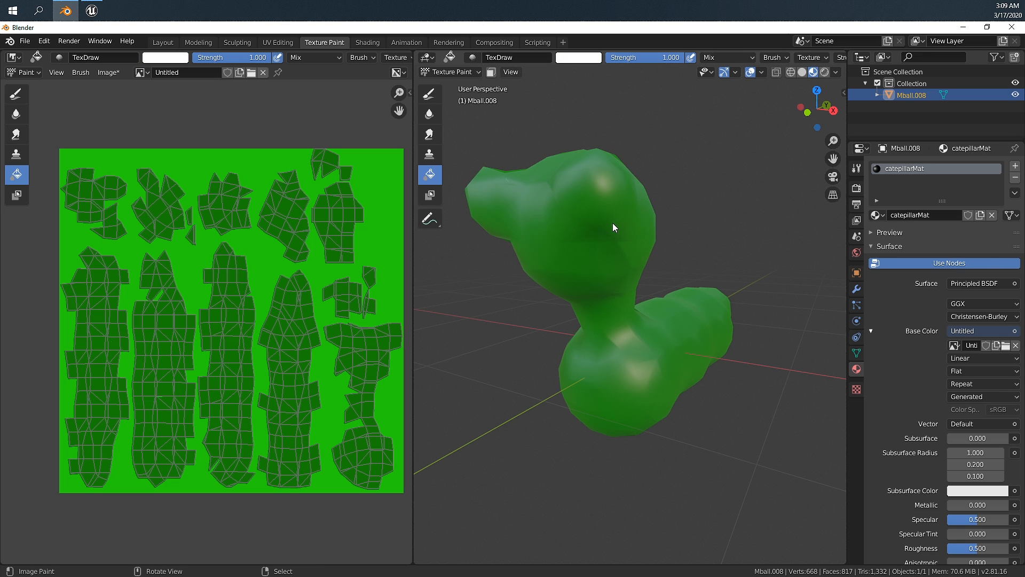
Step: Try filling the whole model with white and undo the fill
{"action": "middle_click_drag", "start_coordinate": [567, 175], "coordinate": [592, 204]}
{"action": "left_click", "coordinate": [591, 197]}
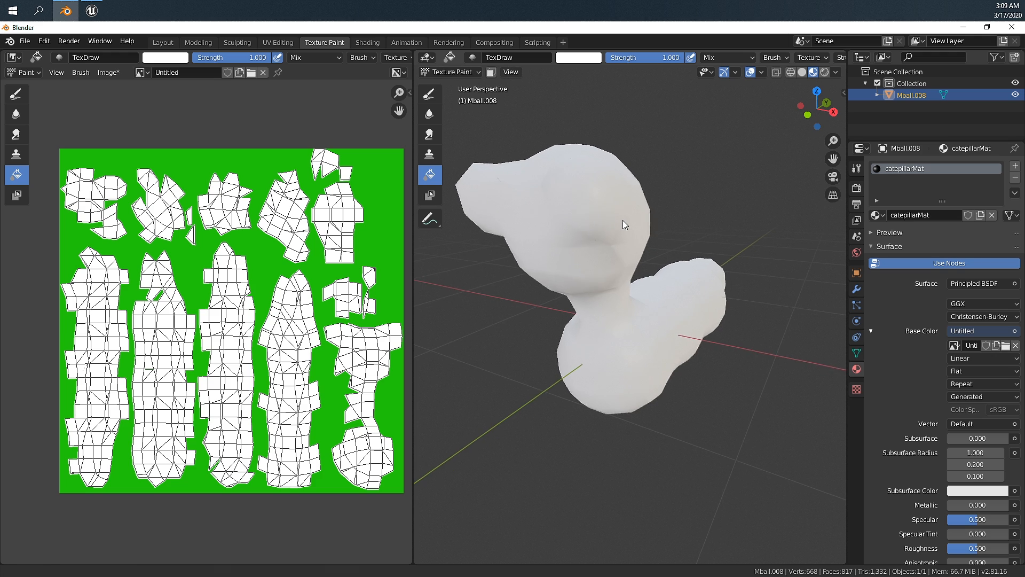
{"action": "key", "text": "ctrl+z"}
Step: Paint white eye patches on both sides of the head and a white snout tip with the Draw tool
{"action": "left_click", "coordinate": [510, 72]}
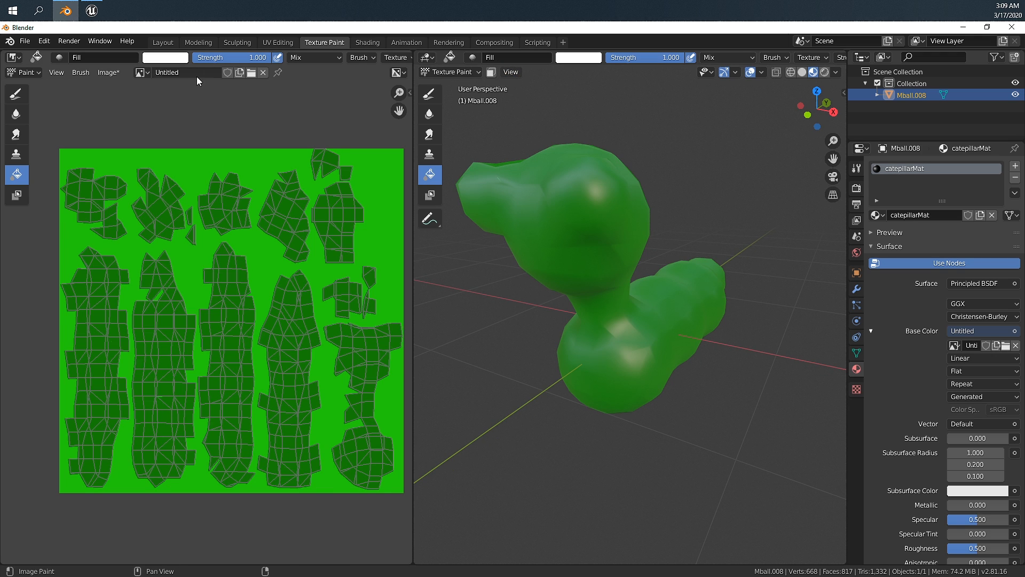
{"action": "left_click", "coordinate": [81, 72]}
{"action": "mouse_move", "coordinate": [94, 128]}
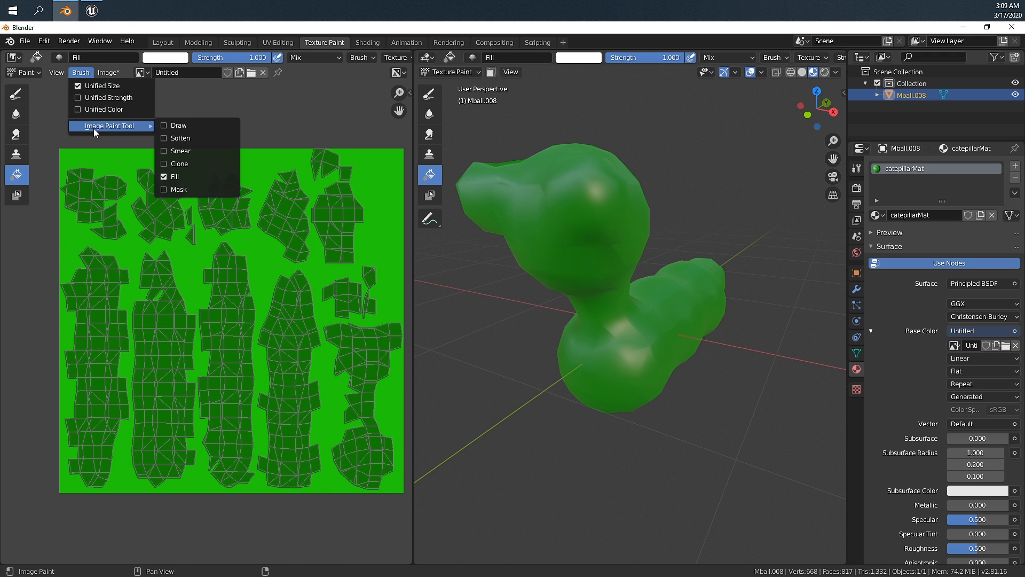
{"action": "left_click", "coordinate": [178, 125]}
{"action": "middle_click_drag", "start_coordinate": [543, 265], "coordinate": [597, 197]}
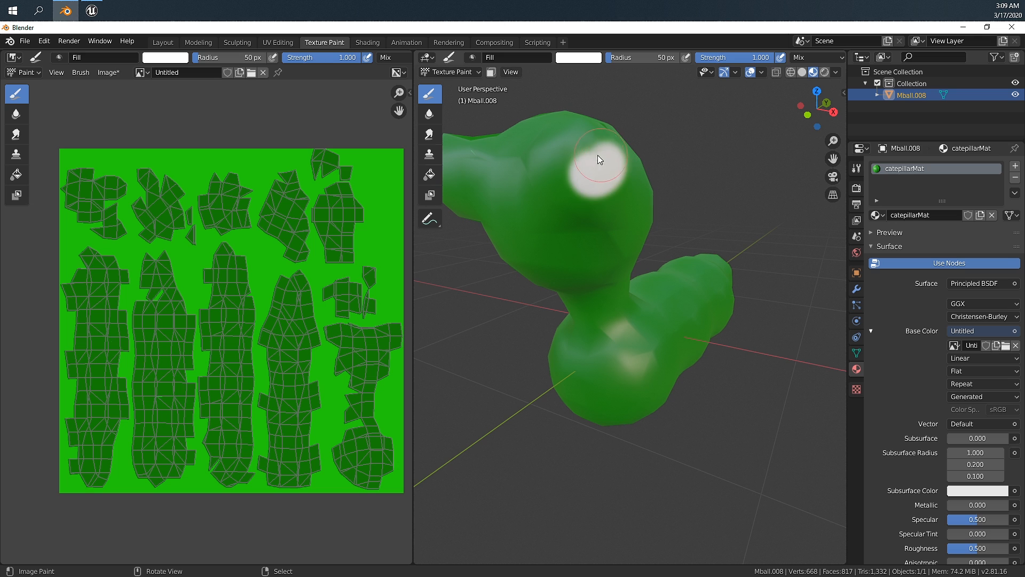
{"action": "scroll", "coordinate": [560, 256], "scroll_direction": "down", "scroll_amount": 2}
{"action": "mouse_move", "coordinate": [555, 256]}
{"action": "middle_mouse_down"}
{"action": "mouse_move", "coordinate": [616, 257]}
{"action": "mouse_move", "coordinate": [594, 286]}
{"action": "mouse_move", "coordinate": [661, 297]}
{"action": "mouse_move", "coordinate": [606, 239]}
{"action": "mouse_move", "coordinate": [591, 271]}
{"action": "mouse_move", "coordinate": [676, 275]}
{"action": "mouse_move", "coordinate": [653, 285]}
{"action": "mouse_move", "coordinate": [664, 252]}
{"action": "mouse_move", "coordinate": [636, 248]}
{"action": "mouse_move", "coordinate": [611, 280]}
{"action": "mouse_move", "coordinate": [584, 276]}
{"action": "mouse_move", "coordinate": [648, 258]}
{"action": "middle_mouse_up"}
{"action": "left_click", "coordinate": [593, 200]}
{"action": "scroll", "coordinate": [579, 272], "scroll_direction": "down", "scroll_amount": 1}
{"action": "left_click", "coordinate": [557, 235]}
{"action": "left_click", "coordinate": [605, 239]}
{"action": "scroll", "coordinate": [584, 274], "scroll_direction": "up", "scroll_amount": 3}
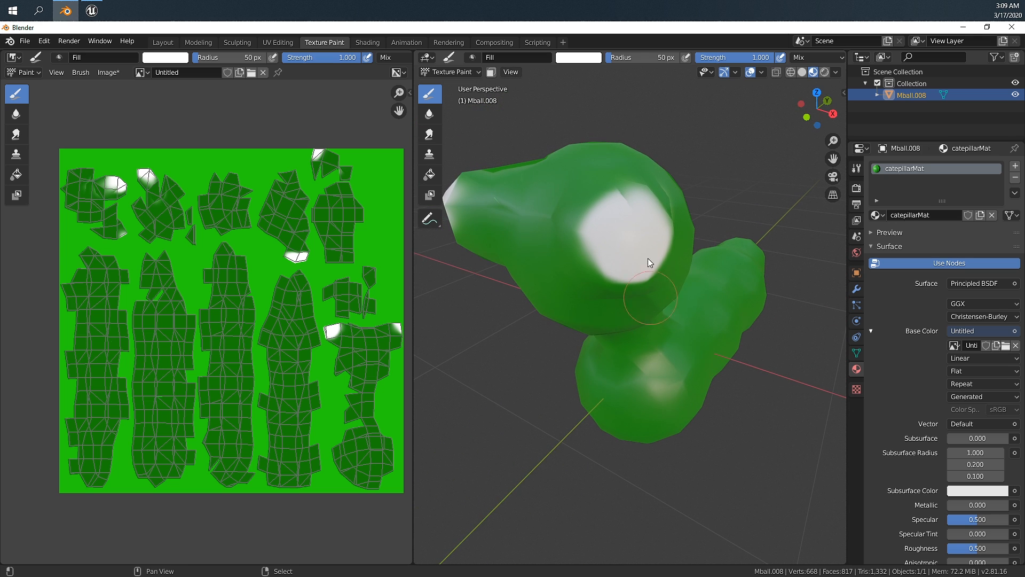
Step: Set the paint color to black and paint a round pupil in the middle of one white eye
{"action": "left_click", "coordinate": [578, 57]}
{"action": "left_click_drag", "start_coordinate": [658, 112], "coordinate": [658, 156]}
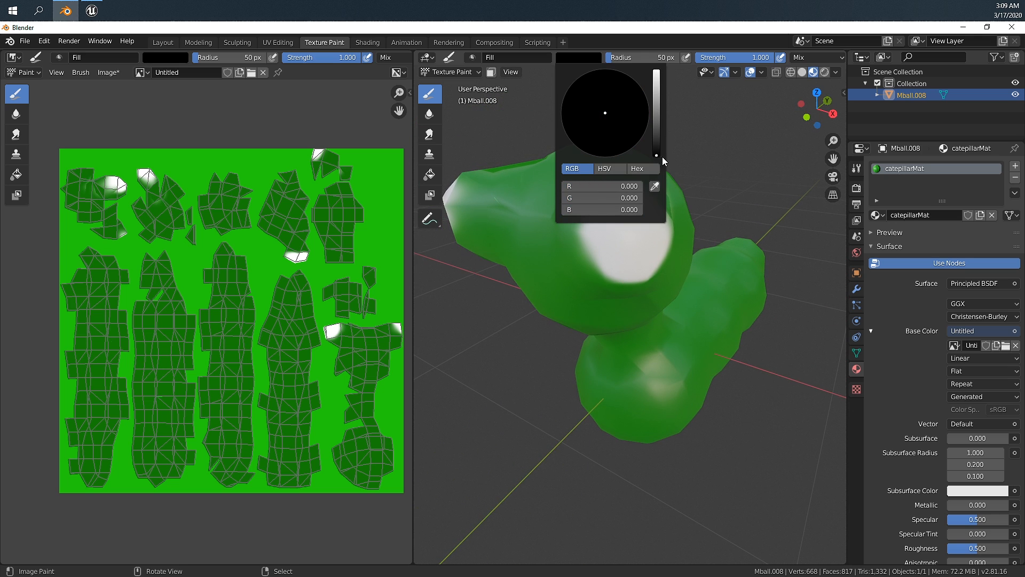
{"action": "scroll", "coordinate": [627, 236], "scroll_direction": "up", "scroll_amount": 1}
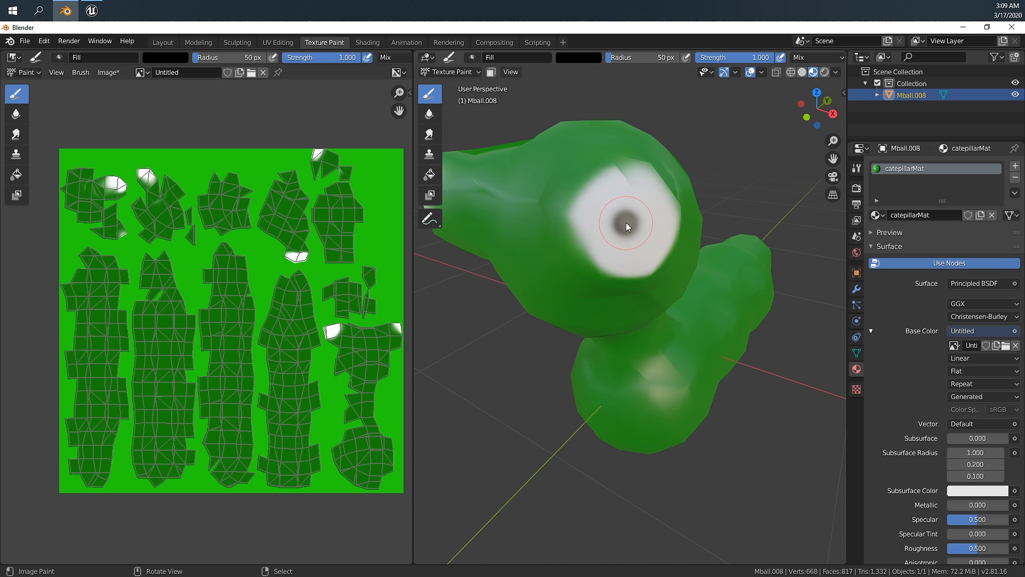
{"action": "left_click", "coordinate": [631, 216]}
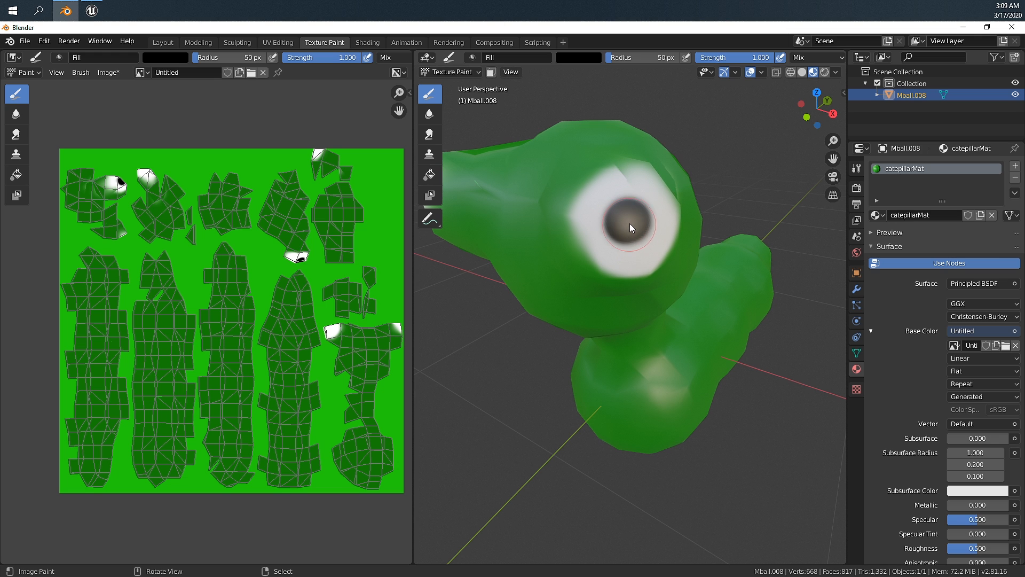
Step: Try painting a black pupil on the eye on the other side of the head and undo it
{"action": "mouse_move", "coordinate": [629, 220]}
{"action": "middle_mouse_down"}
{"action": "mouse_move", "coordinate": [575, 271]}
{"action": "mouse_move", "coordinate": [668, 262]}
{"action": "mouse_move", "coordinate": [546, 287]}
{"action": "mouse_move", "coordinate": [710, 311]}
{"action": "mouse_move", "coordinate": [690, 317]}
{"action": "mouse_move", "coordinate": [670, 277]}
{"action": "mouse_move", "coordinate": [584, 291]}
{"action": "middle_mouse_up"}
{"action": "left_click", "coordinate": [512, 285]}
{"action": "scroll", "coordinate": [587, 292], "scroll_direction": "up", "scroll_amount": 3}
{"action": "key", "text": "ctrl+z"}
{"action": "mouse_move", "coordinate": [576, 249]}
{"action": "middle_mouse_down"}
{"action": "mouse_move", "coordinate": [604, 284]}
{"action": "mouse_move", "coordinate": [564, 219]}
{"action": "middle_mouse_up"}
Step: Set the fill color to black and apply it to the caterpillar model's surface
{"action": "left_click", "coordinate": [586, 57]}
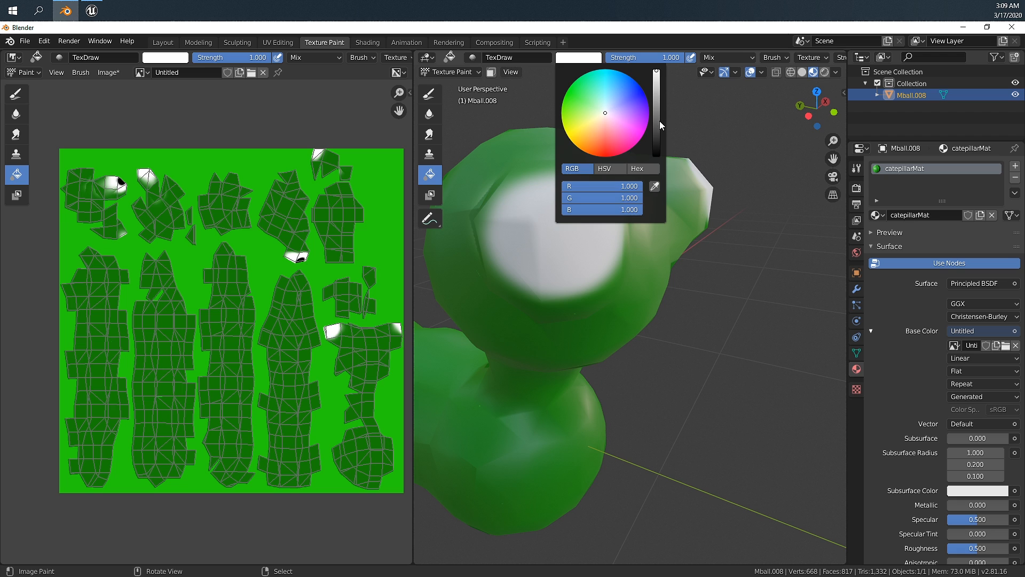
{"action": "left_click_drag", "start_coordinate": [660, 124], "coordinate": [656, 156]}
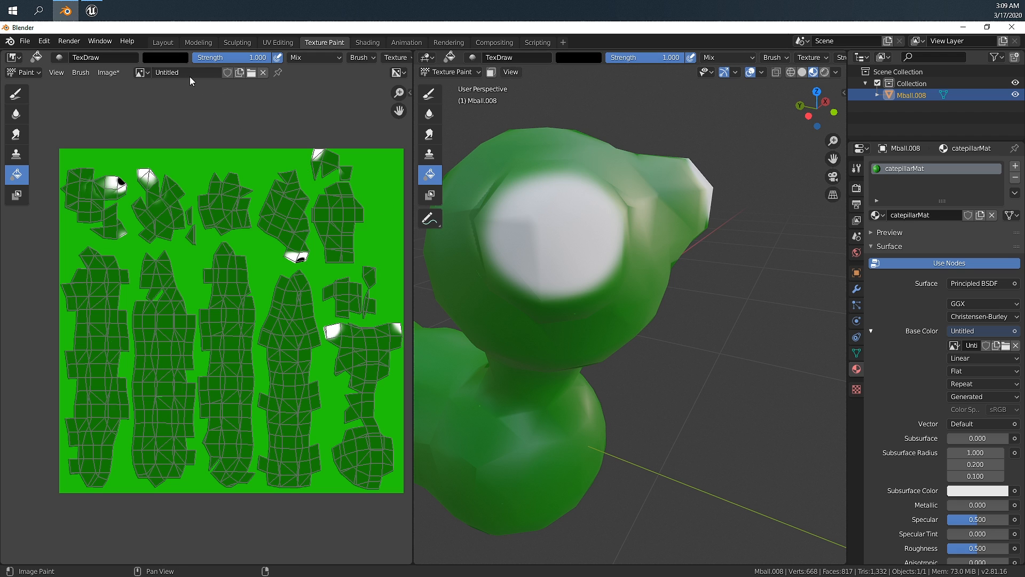
{"action": "left_click", "coordinate": [563, 228]}
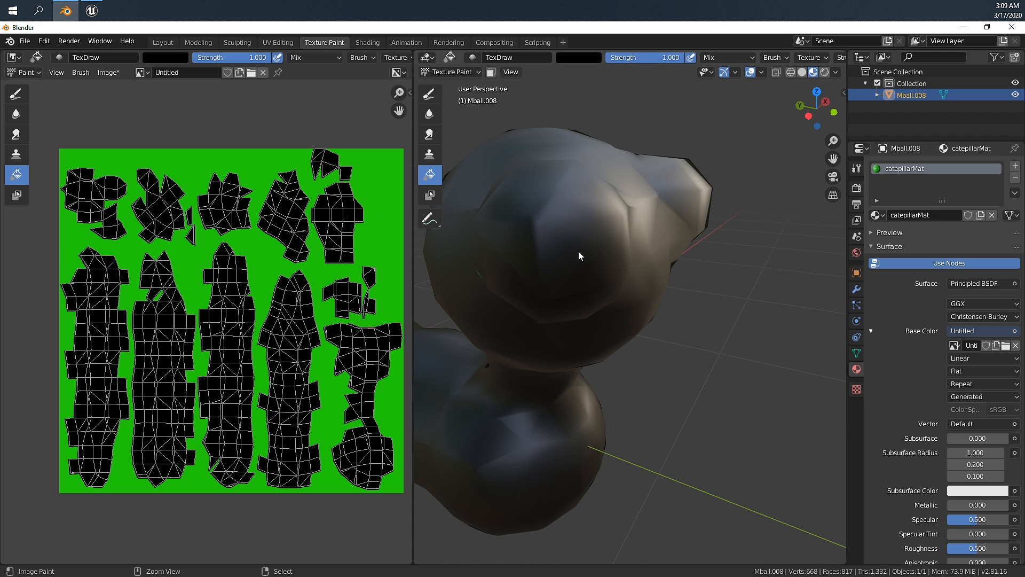
Step: Switch the image paint tool back to Draw and undo the black fill over the caterpillar
{"action": "left_click", "coordinate": [81, 73]}
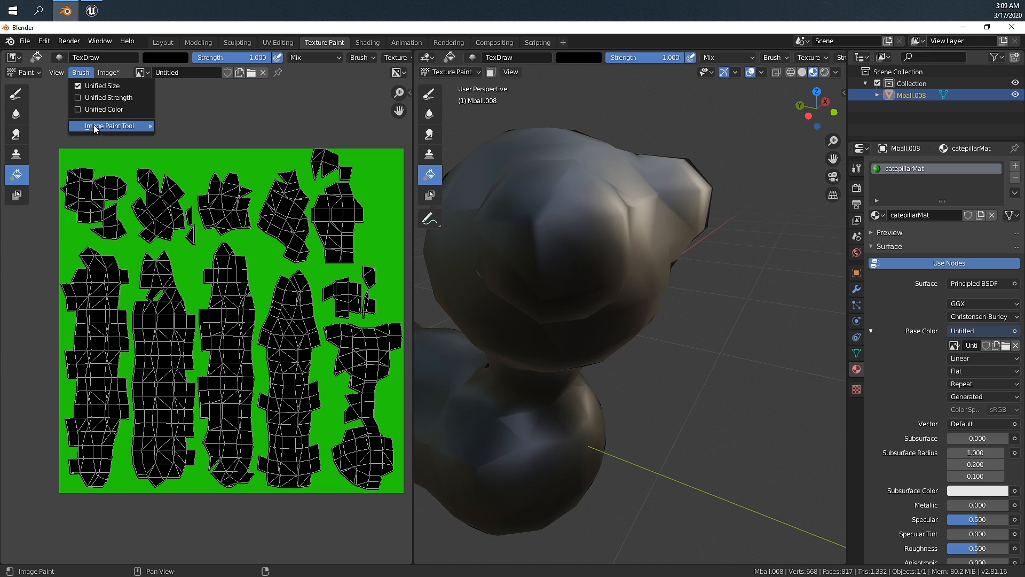
{"action": "left_click", "coordinate": [219, 129]}
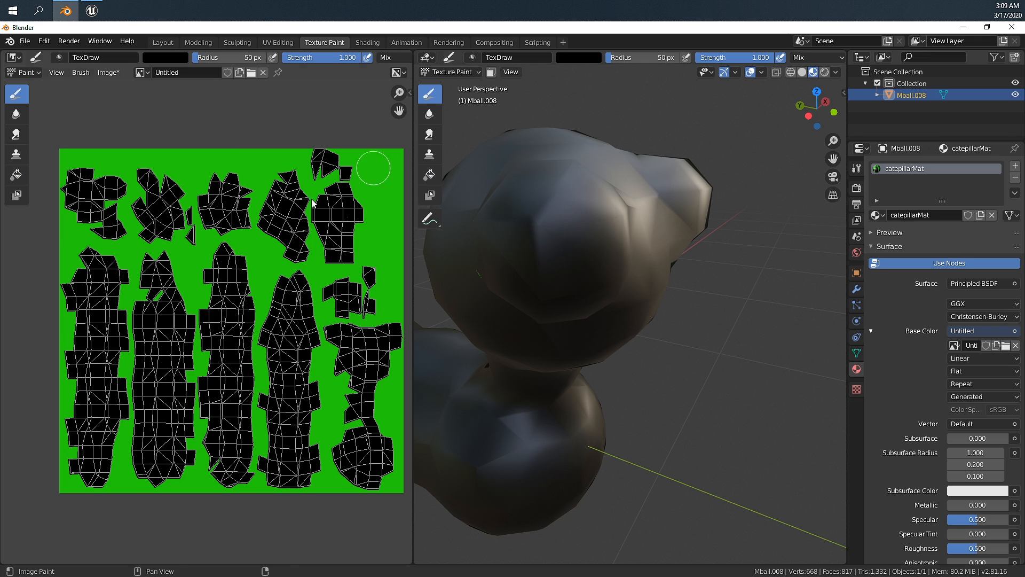
{"action": "key", "text": "ctrl+z"}
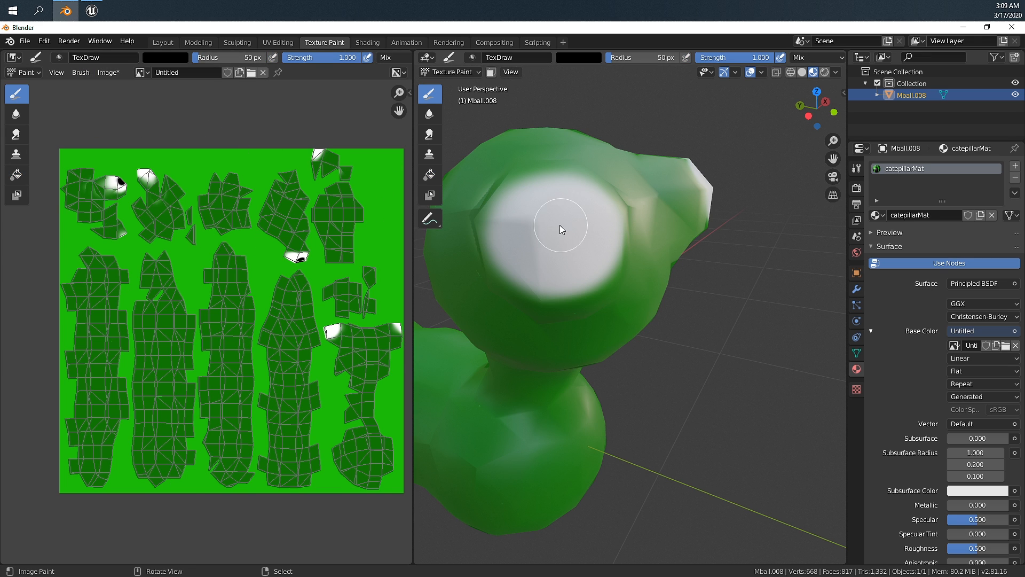
Step: Paint a round black pupil in the middle of the remaining blank white eye with the Draw tool
{"action": "left_click", "coordinate": [80, 72]}
{"action": "mouse_move", "coordinate": [96, 125]}
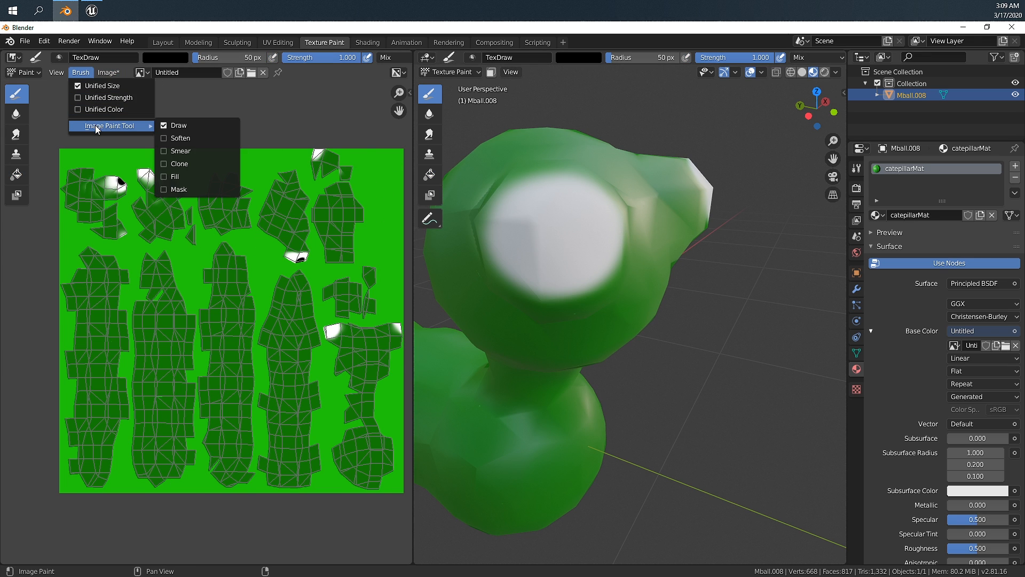
{"action": "left_click", "coordinate": [171, 126]}
{"action": "left_click_drag", "start_coordinate": [567, 229], "coordinate": [568, 238]}
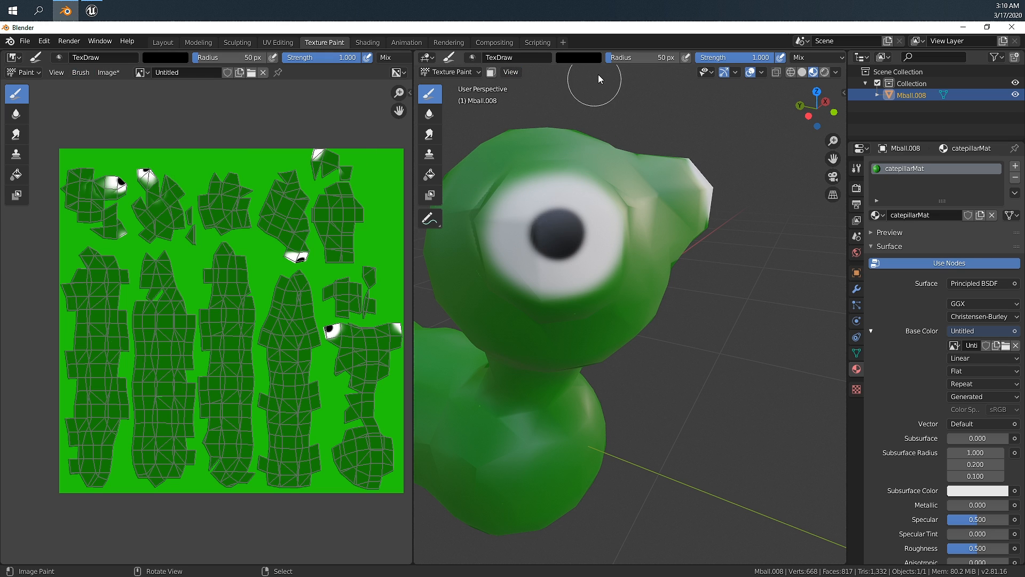
Step: Set the paint color to white and paint a small highlight dot on the pupil of each eye
{"action": "left_click", "coordinate": [587, 60]}
{"action": "left_click_drag", "start_coordinate": [657, 107], "coordinate": [658, 70]}
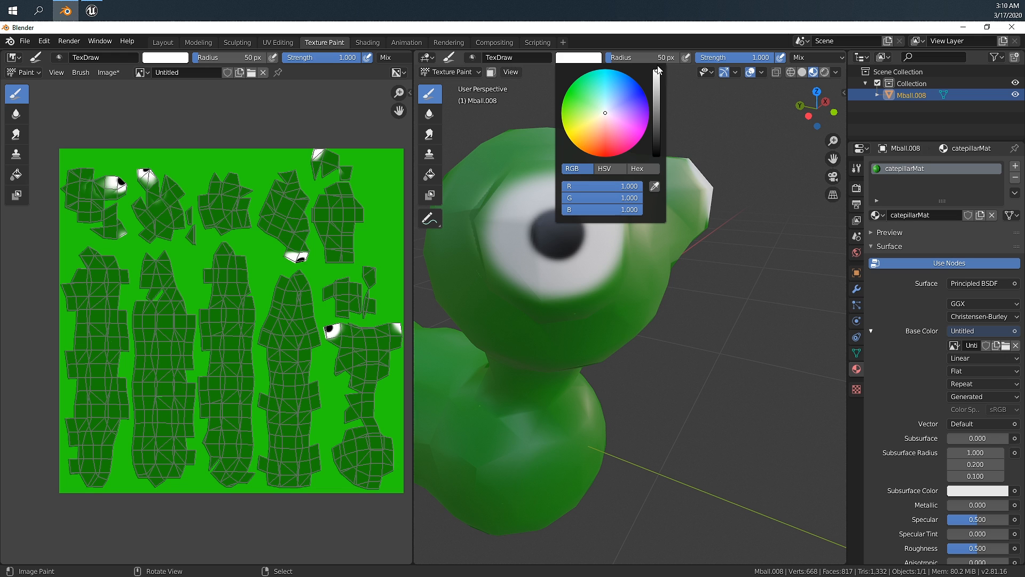
{"action": "scroll", "coordinate": [559, 243], "scroll_direction": "up", "scroll_amount": 3}
{"action": "middle_click_drag", "start_coordinate": [559, 239], "coordinate": [640, 330], "text": "shift"}
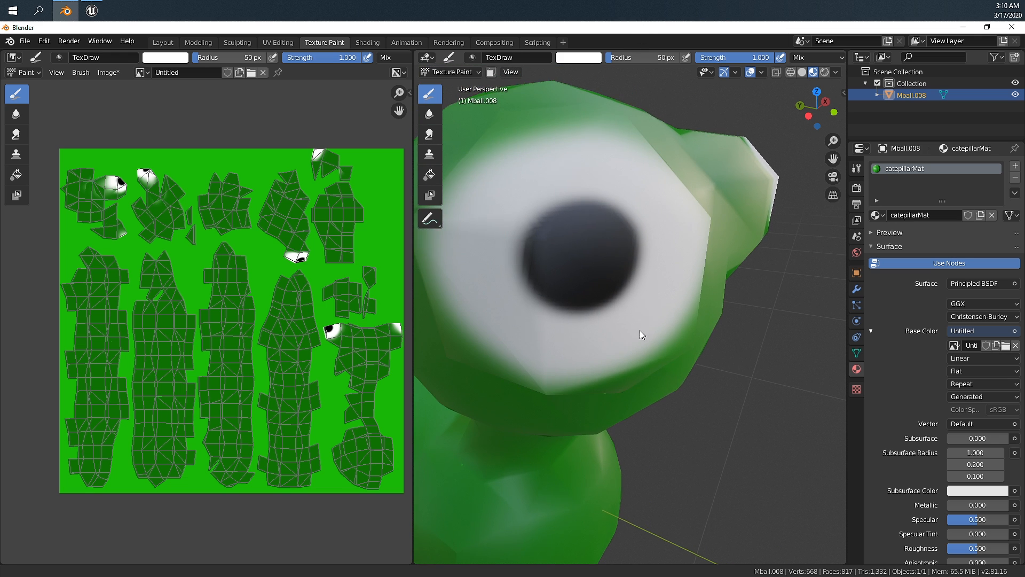
{"action": "scroll", "coordinate": [584, 253], "scroll_direction": "up", "scroll_amount": 1}
{"action": "scroll", "coordinate": [562, 213], "scroll_direction": "down", "scroll_amount": 4}
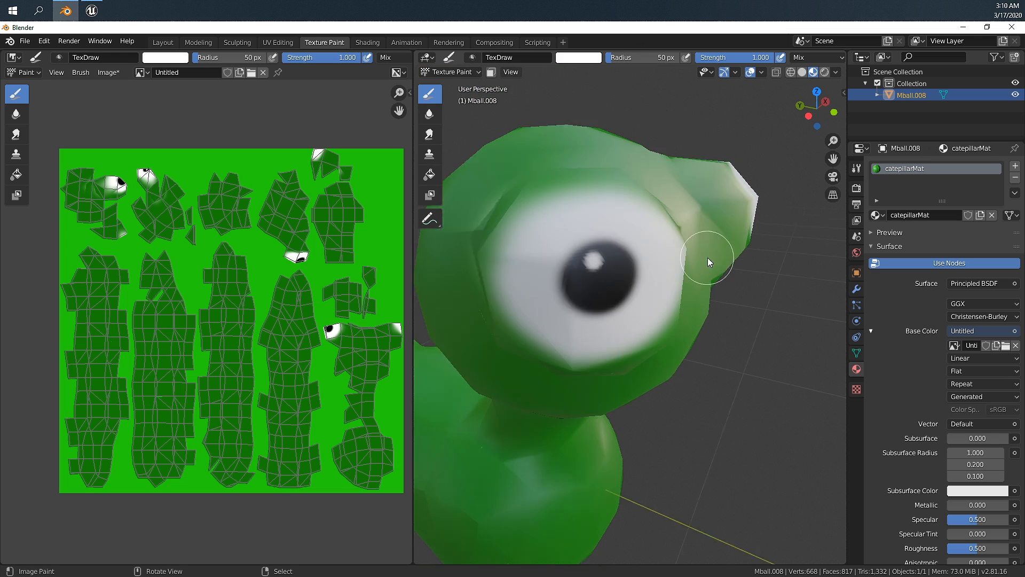
{"action": "mouse_move", "coordinate": [707, 257]}
{"action": "middle_mouse_down"}
{"action": "mouse_move", "coordinate": [661, 264]}
{"action": "mouse_move", "coordinate": [709, 292]}
{"action": "mouse_move", "coordinate": [590, 258]}
{"action": "mouse_move", "coordinate": [530, 291]}
{"action": "mouse_move", "coordinate": [687, 289]}
{"action": "mouse_move", "coordinate": [670, 289]}
{"action": "mouse_move", "coordinate": [577, 235]}
{"action": "middle_mouse_up"}
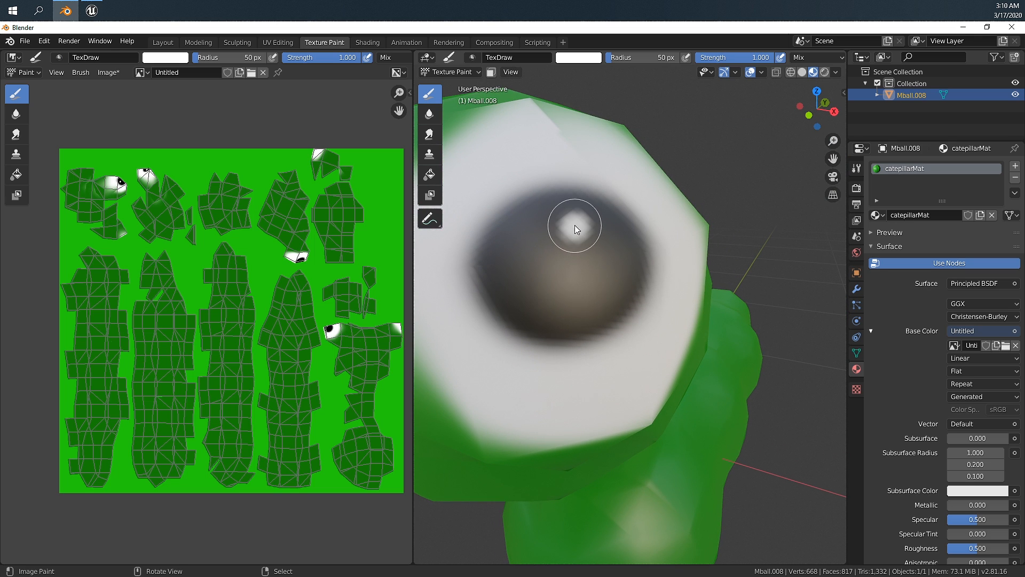
{"action": "scroll", "coordinate": [574, 225], "scroll_direction": "down", "scroll_amount": 3}
{"action": "middle_click_drag", "start_coordinate": [577, 302], "coordinate": [689, 264]}
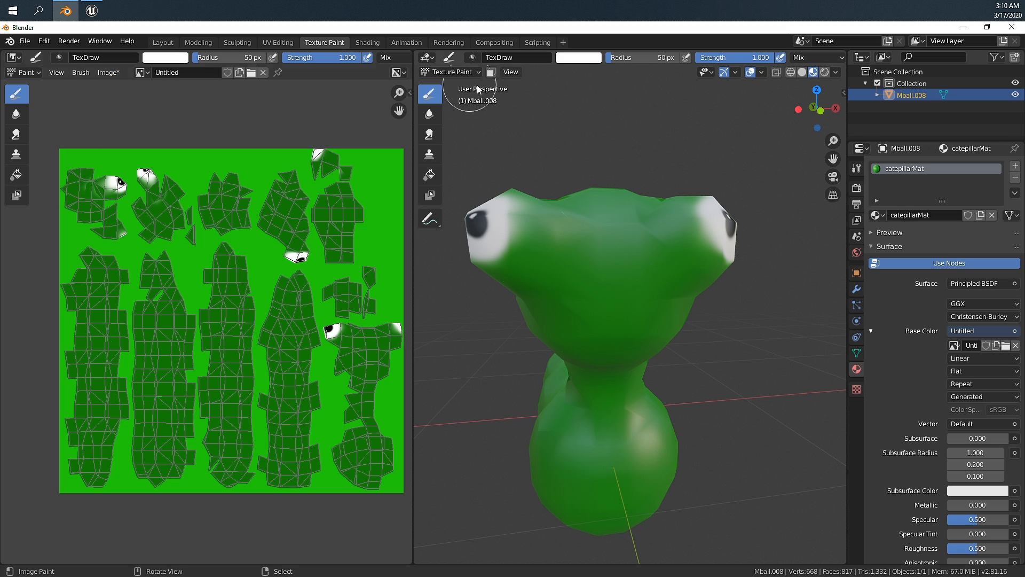
Step: Set the paint color to a medium green with R 0.092, G 0.697 and B 0.045
{"action": "middle_click_drag", "start_coordinate": [606, 235], "coordinate": [608, 238]}
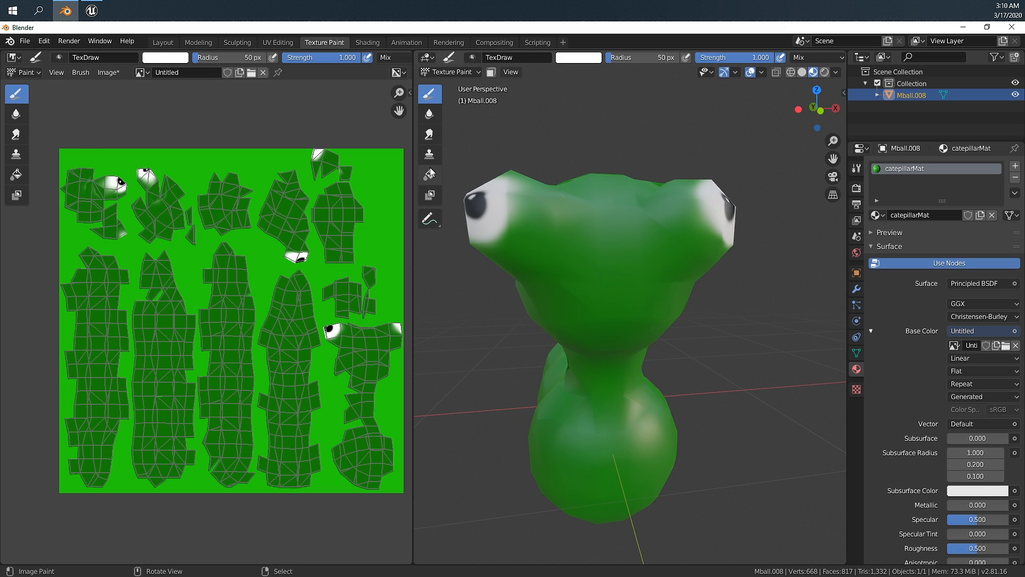
{"action": "middle_click_drag", "start_coordinate": [642, 303], "coordinate": [625, 330]}
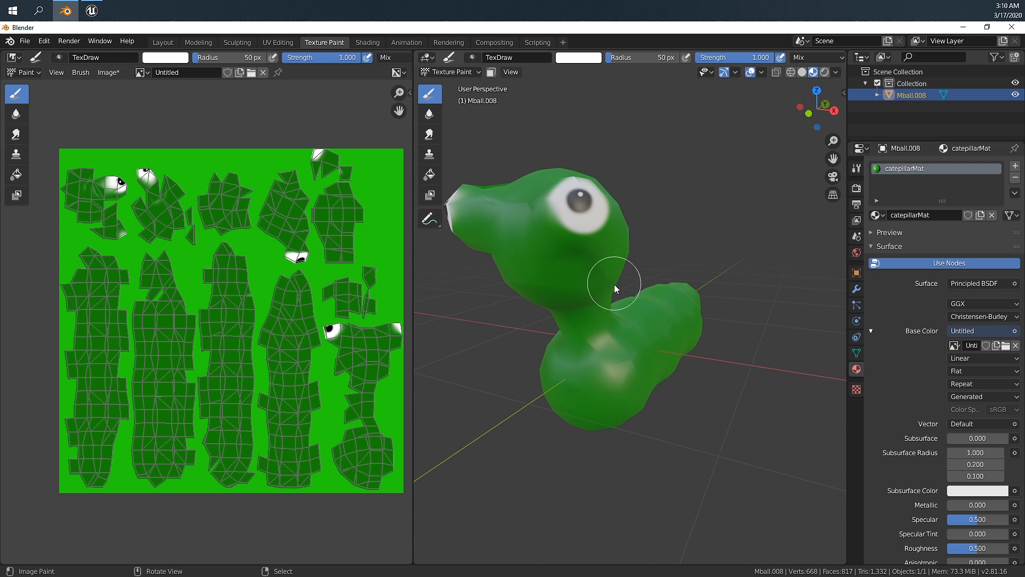
{"action": "middle_click_drag", "start_coordinate": [614, 284], "coordinate": [619, 287]}
{"action": "left_click", "coordinate": [579, 58]}
{"action": "left_click_drag", "start_coordinate": [591, 92], "coordinate": [575, 96]}
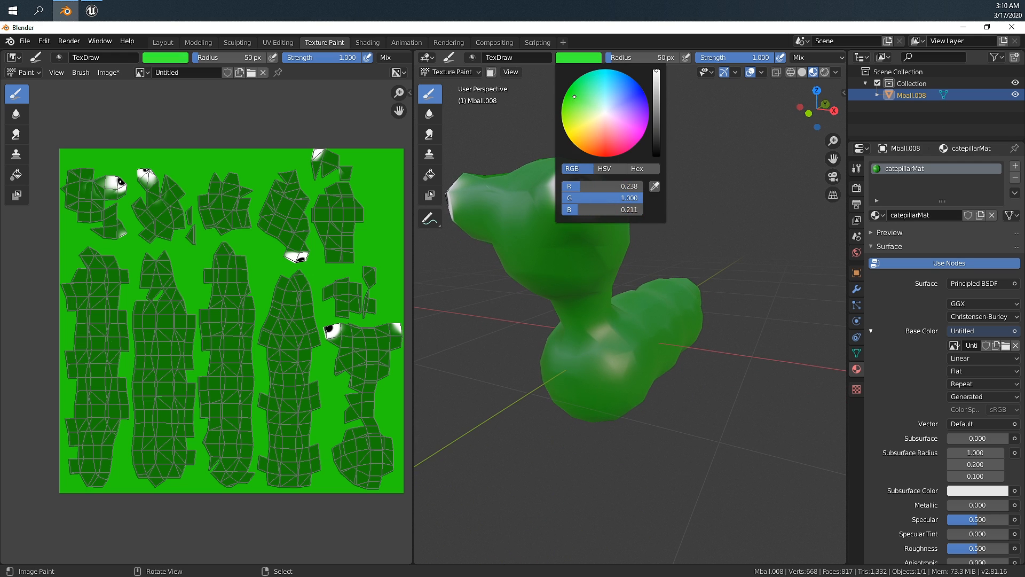
{"action": "middle_click_drag", "start_coordinate": [659, 291], "coordinate": [645, 299]}
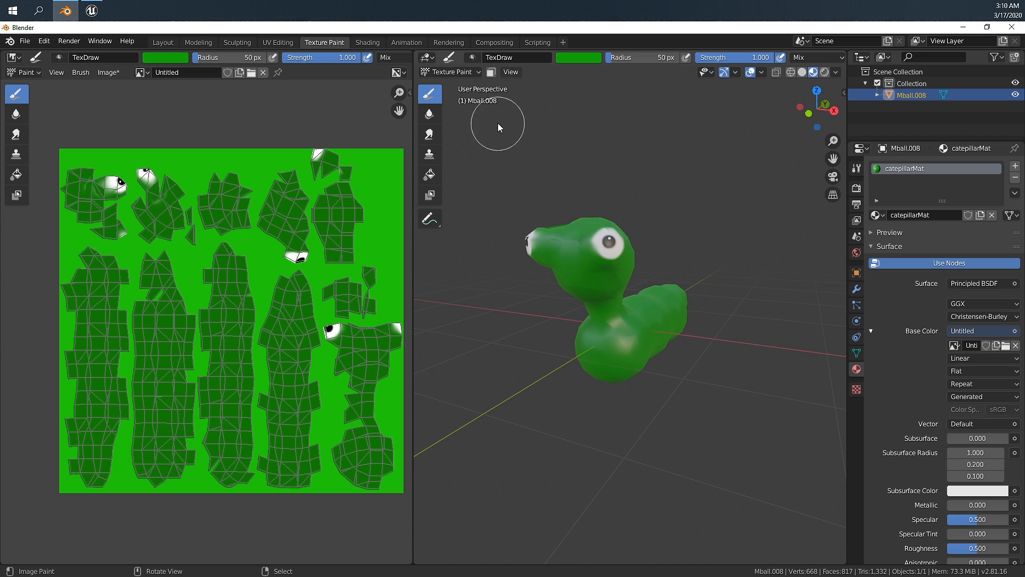
Step: Darken the green paint color and paint shading around the neck just below the head
{"action": "left_click", "coordinate": [109, 72]}
{"action": "mouse_move", "coordinate": [87, 126]}
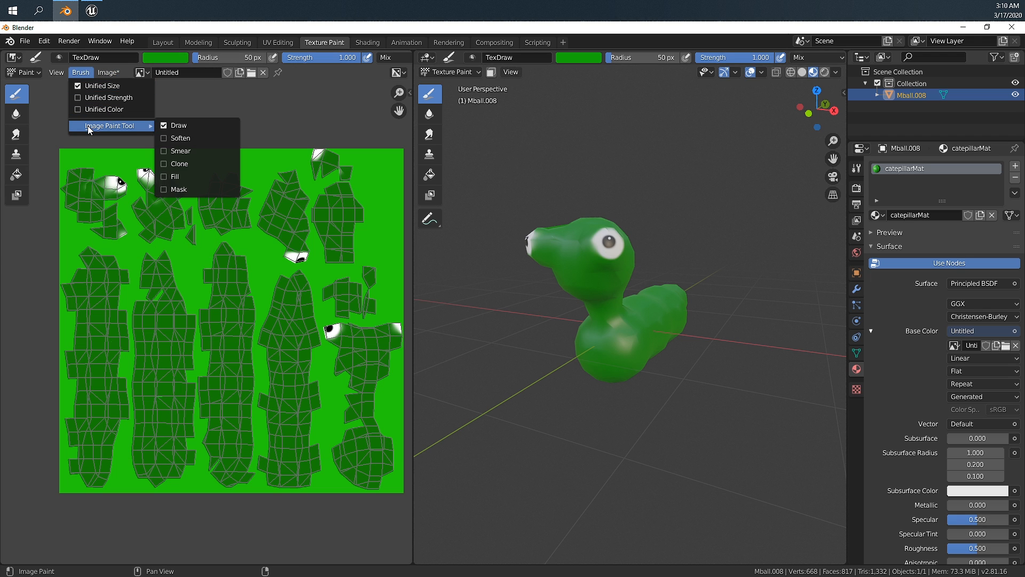
{"action": "scroll", "coordinate": [618, 329], "scroll_direction": "up", "scroll_amount": 5}
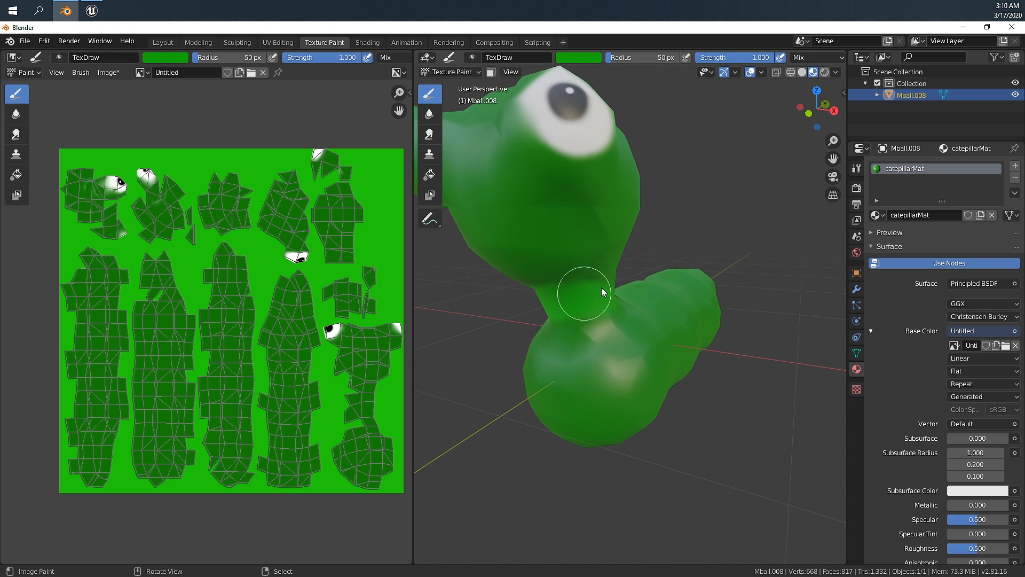
{"action": "left_click", "coordinate": [580, 58]}
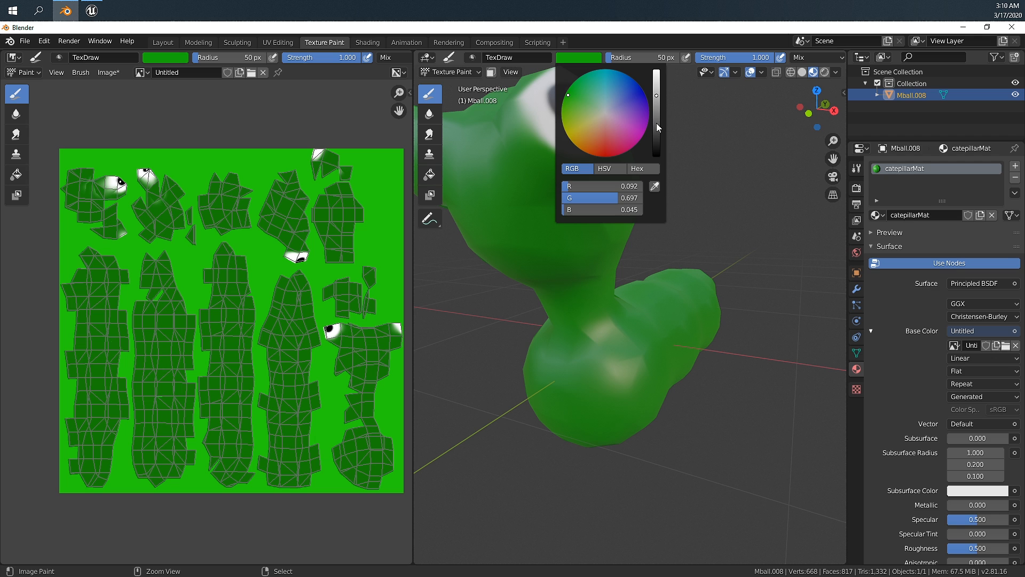
{"action": "left_click_drag", "start_coordinate": [656, 123], "coordinate": [656, 120]}
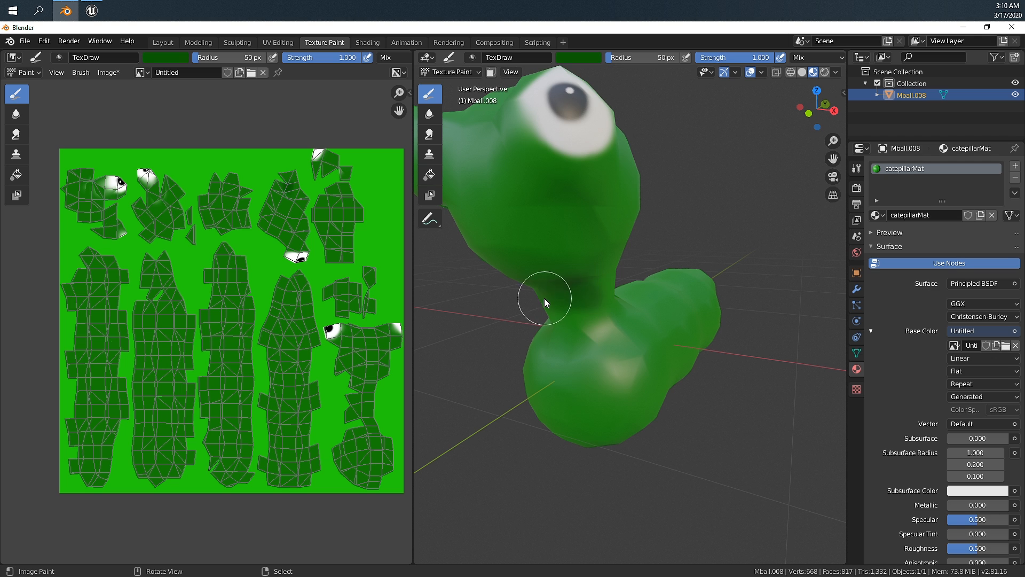
{"action": "middle_click_drag", "start_coordinate": [612, 284], "coordinate": [644, 297]}
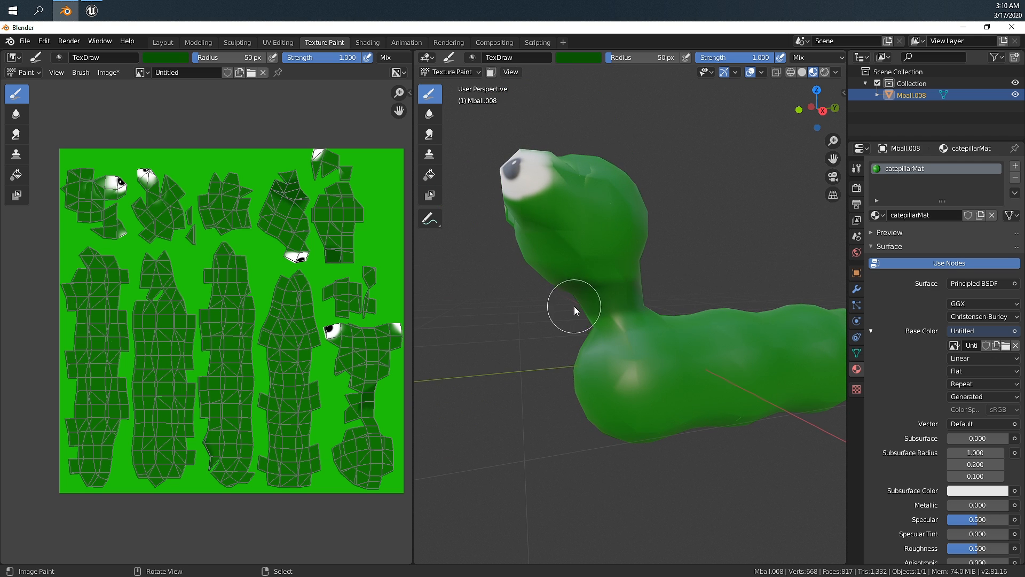
{"action": "mouse_move", "coordinate": [574, 306]}
{"action": "middle_mouse_down"}
{"action": "mouse_move", "coordinate": [645, 288]}
{"action": "mouse_move", "coordinate": [578, 290]}
{"action": "mouse_move", "coordinate": [627, 318]}
{"action": "mouse_move", "coordinate": [635, 251]}
{"action": "middle_mouse_up"}
{"action": "mouse_move", "coordinate": [626, 210]}
{"action": "middle_mouse_down"}
{"action": "mouse_move", "coordinate": [579, 270]}
{"action": "mouse_move", "coordinate": [623, 270]}
{"action": "middle_mouse_up"}
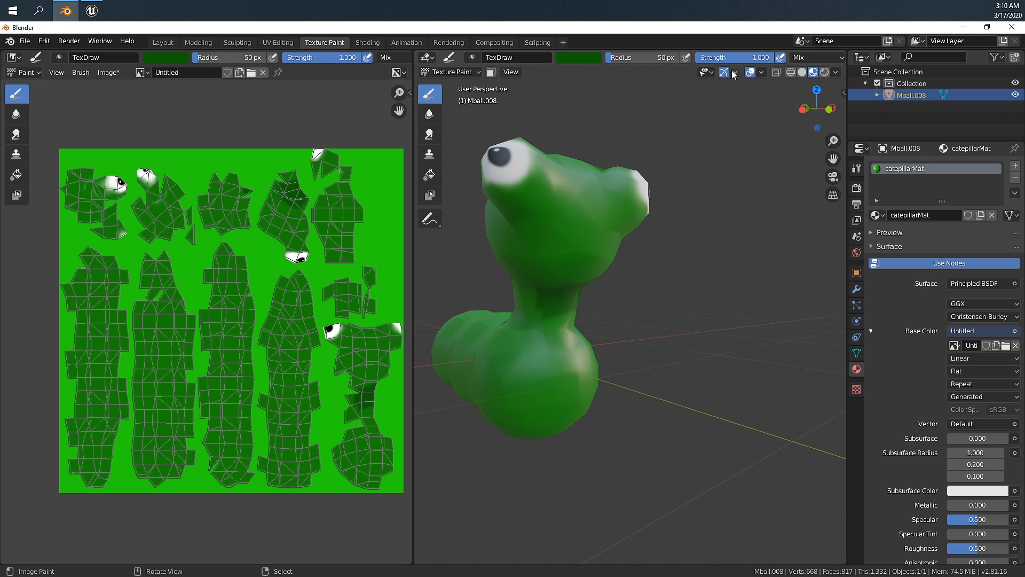
Step: Set the brush strength to 0.413 and softly shade the lower head and neck with dark green
{"action": "left_click_drag", "start_coordinate": [772, 58], "coordinate": [727, 58]}
{"action": "middle_click_drag", "start_coordinate": [742, 193], "coordinate": [619, 218]}
{"action": "middle_click_drag", "start_coordinate": [602, 281], "coordinate": [607, 247]}
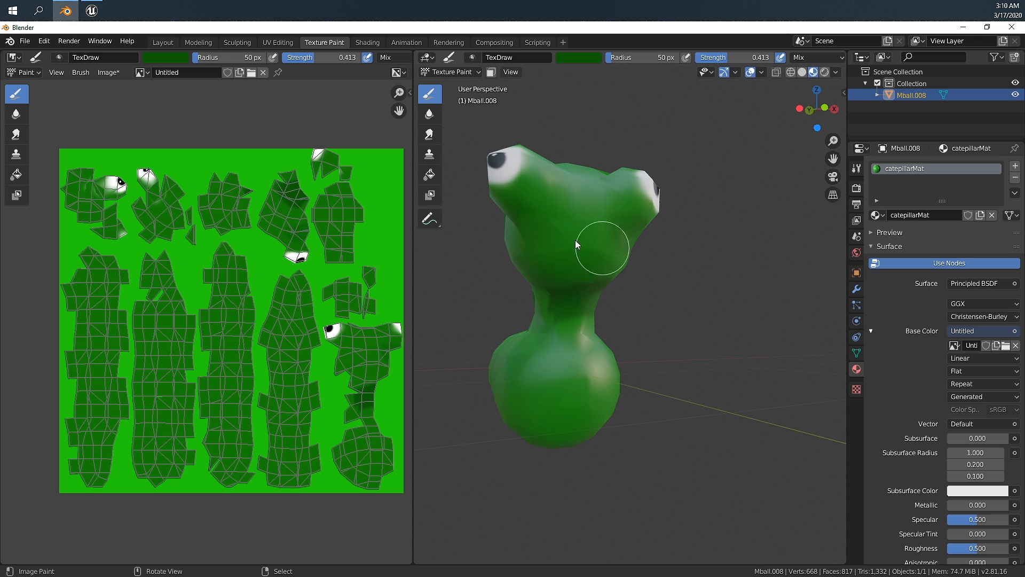
{"action": "middle_click_drag", "start_coordinate": [512, 229], "coordinate": [540, 225]}
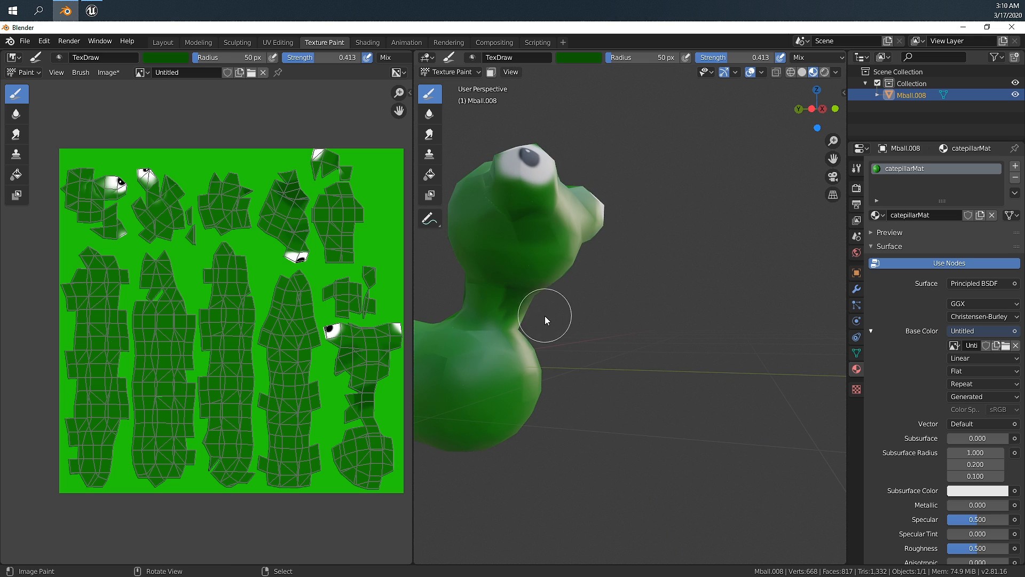
Step: Paint dark green shading along the underside of the caterpillar's body on both sides and around the tail
{"action": "middle_click_drag", "start_coordinate": [531, 336], "coordinate": [507, 343]}
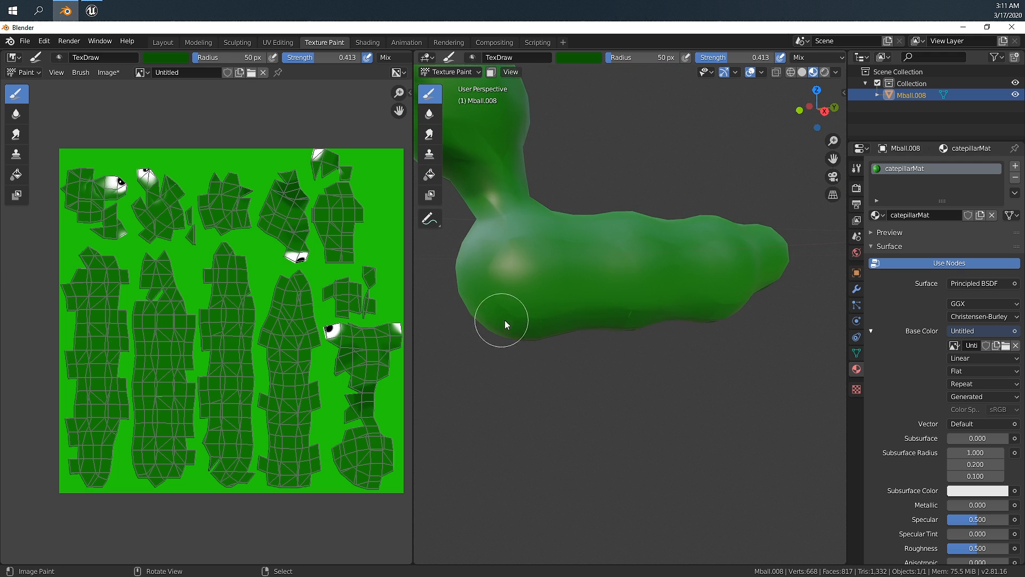
{"action": "left_click_drag", "start_coordinate": [674, 316], "coordinate": [687, 318]}
{"action": "middle_click_drag", "start_coordinate": [539, 334], "coordinate": [670, 322]}
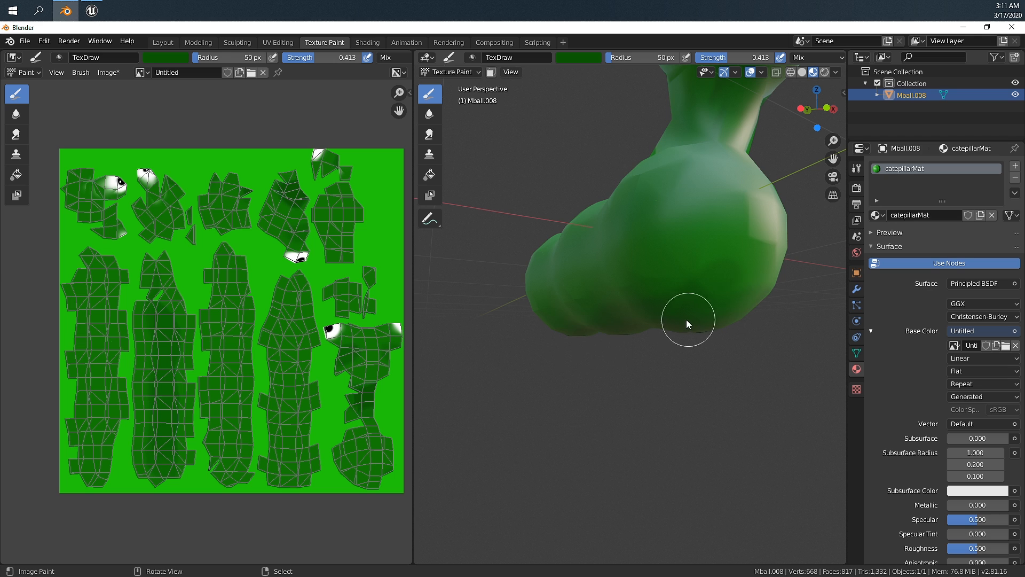
{"action": "left_click_drag", "start_coordinate": [723, 308], "coordinate": [754, 273]}
{"action": "middle_click_drag", "start_coordinate": [511, 349], "coordinate": [670, 338]}
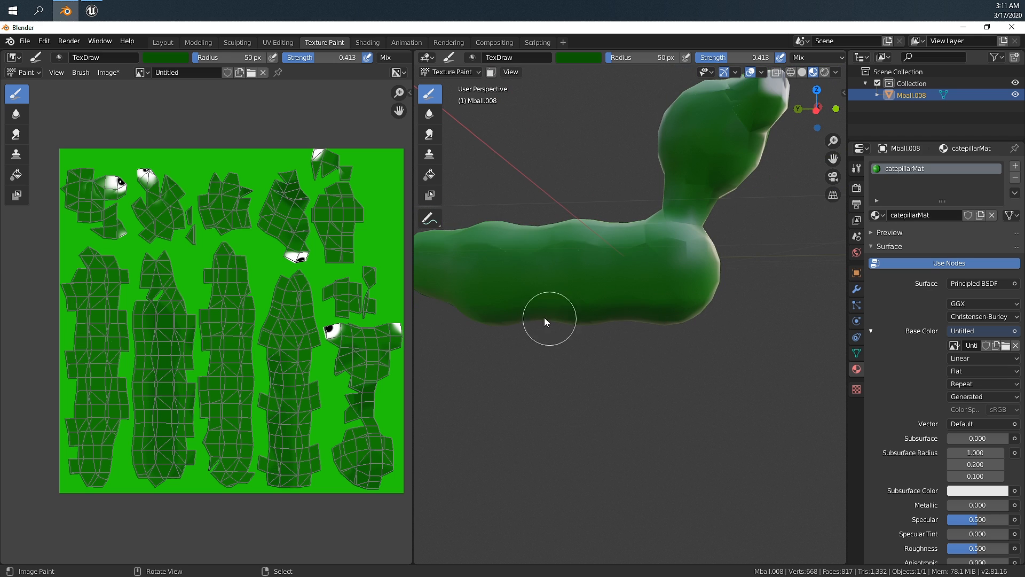
{"action": "left_click_drag", "start_coordinate": [544, 317], "coordinate": [488, 328]}
{"action": "mouse_move", "coordinate": [488, 328]}
{"action": "middle_mouse_down"}
{"action": "mouse_move", "coordinate": [590, 354]}
{"action": "mouse_move", "coordinate": [471, 312]}
{"action": "middle_mouse_up"}
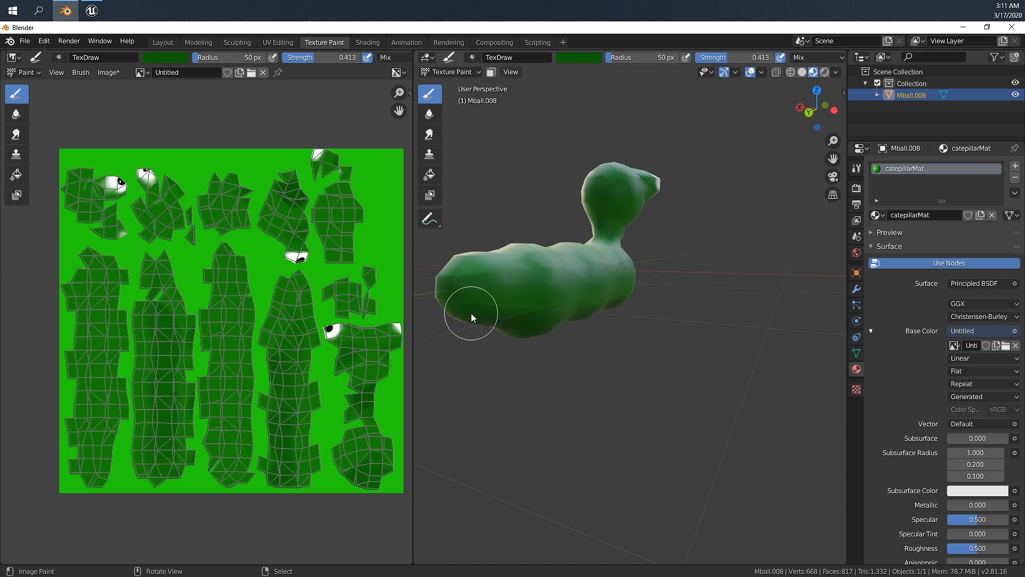
{"action": "left_click_drag", "start_coordinate": [471, 312], "coordinate": [493, 338]}
{"action": "mouse_move", "coordinate": [493, 338]}
{"action": "middle_mouse_down"}
{"action": "mouse_move", "coordinate": [630, 360]}
{"action": "mouse_move", "coordinate": [701, 291]}
{"action": "middle_mouse_up"}
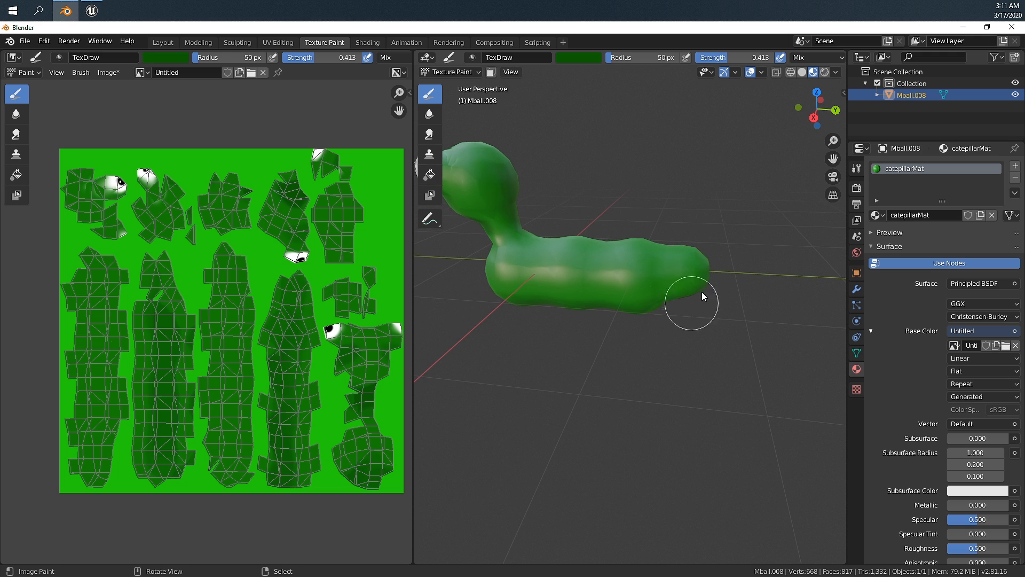
{"action": "middle_click_drag", "start_coordinate": [559, 309], "coordinate": [619, 349]}
{"action": "mouse_move", "coordinate": [619, 350]}
{"action": "left_mouse_down"}
{"action": "mouse_move", "coordinate": [663, 320]}
{"action": "mouse_move", "coordinate": [618, 338]}
{"action": "left_mouse_up"}
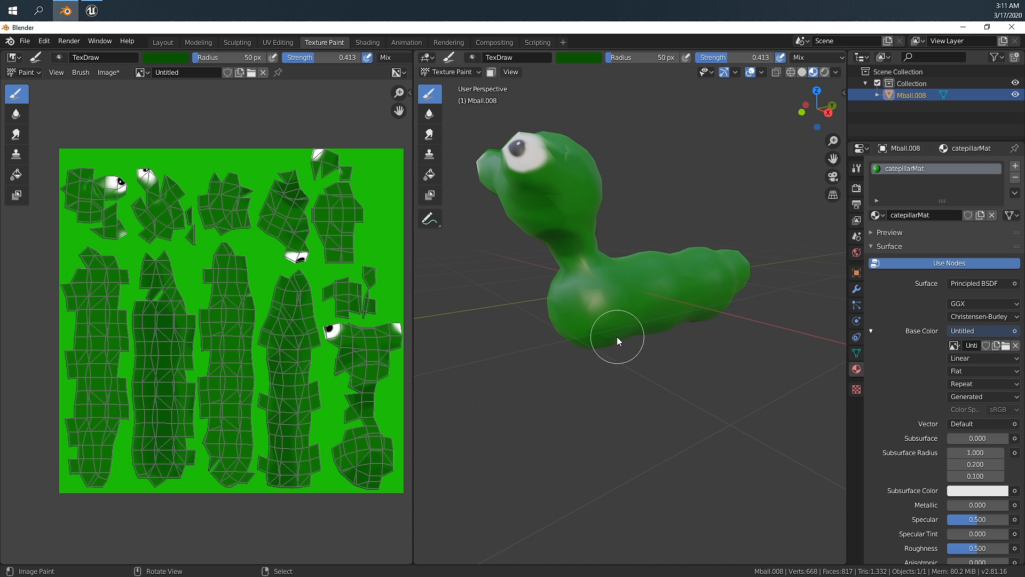
Step: Set the paint color to black, the brush strength to 0.573 and the brush radius to 45 px
{"action": "mouse_move", "coordinate": [617, 338]}
{"action": "middle_mouse_down"}
{"action": "mouse_move", "coordinate": [681, 327]}
{"action": "mouse_move", "coordinate": [690, 310]}
{"action": "mouse_move", "coordinate": [660, 293]}
{"action": "mouse_move", "coordinate": [638, 341]}
{"action": "middle_mouse_up"}
{"action": "scroll", "coordinate": [638, 341], "scroll_direction": "up", "scroll_amount": 2}
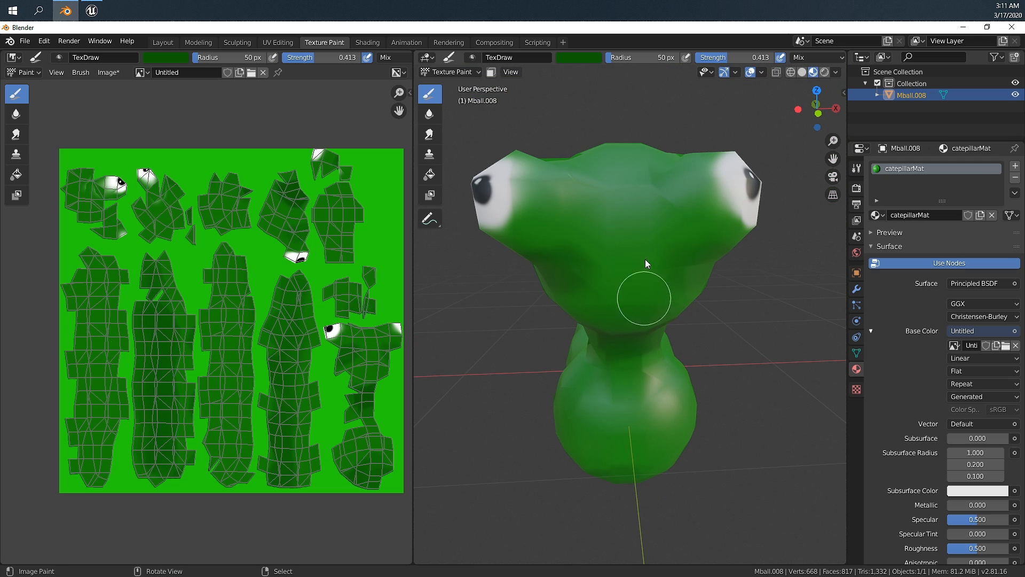
{"action": "left_click", "coordinate": [578, 58]}
{"action": "left_click_drag", "start_coordinate": [656, 123], "coordinate": [656, 157]}
{"action": "left_click_drag", "start_coordinate": [715, 58], "coordinate": [741, 57]}
{"action": "key", "text": "bracketleft"}
{"action": "key", "text": "bracketleft"}
{"action": "key", "text": "bracketleft"}
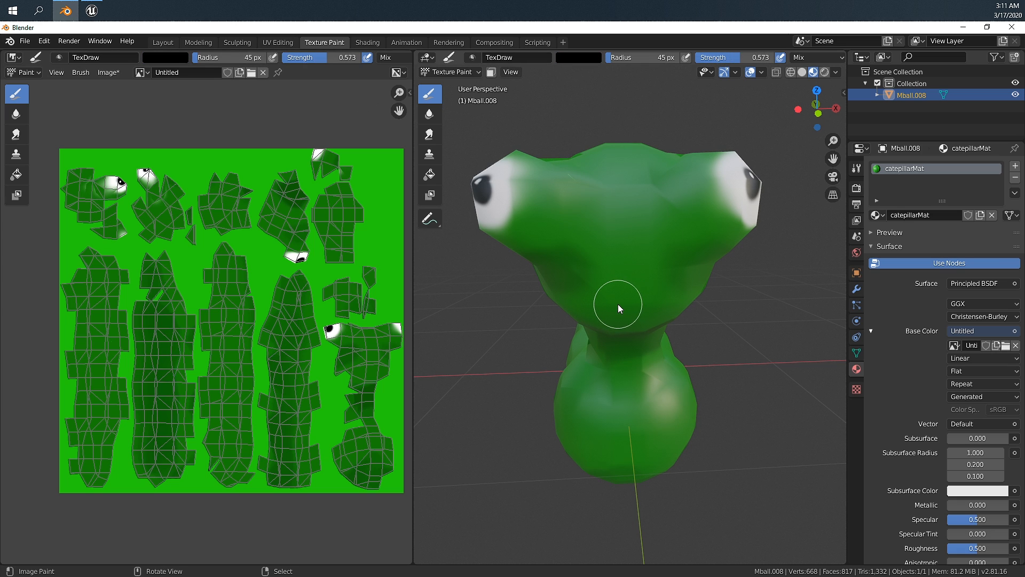
Step: Reduce the brush radius to 36 px and paint a filled black oval mouth on the lower front of the head
{"action": "scroll", "coordinate": [618, 303], "scroll_direction": "up", "scroll_amount": 2}
{"action": "mouse_move", "coordinate": [621, 311]}
{"action": "middle_mouse_down"}
{"action": "mouse_move", "coordinate": [627, 336]}
{"action": "mouse_move", "coordinate": [638, 289]}
{"action": "mouse_move", "coordinate": [633, 309]}
{"action": "middle_mouse_up"}
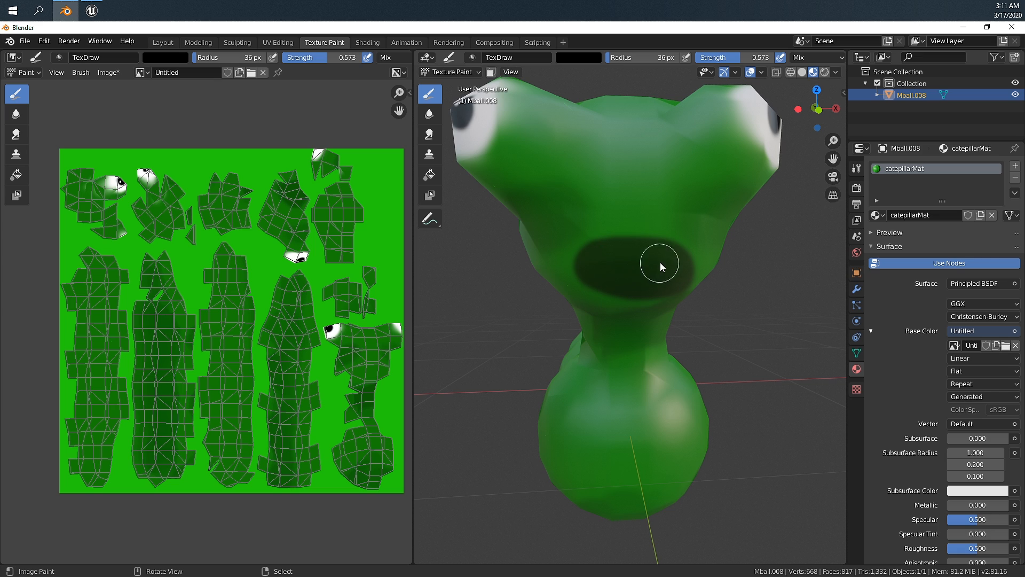
{"action": "left_click", "coordinate": [619, 266]}
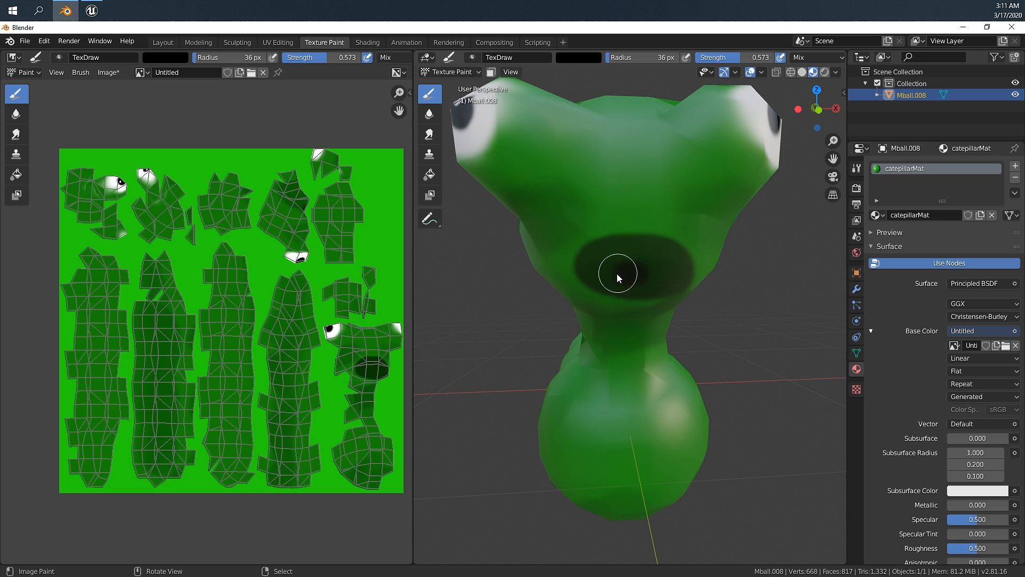
{"action": "mouse_move", "coordinate": [618, 276]}
{"action": "left_mouse_down"}
{"action": "mouse_move", "coordinate": [676, 277]}
{"action": "mouse_move", "coordinate": [599, 258]}
{"action": "mouse_move", "coordinate": [670, 281]}
{"action": "left_mouse_up"}
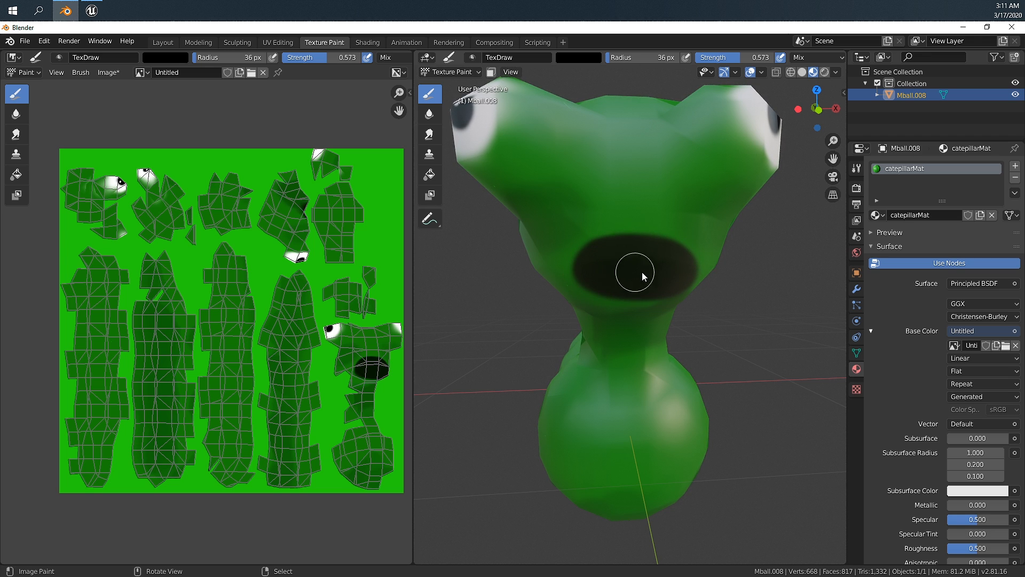
Step: Set the paint color to a very dark bluish grey and paint a slightly lighter patch inside the black mouth
{"action": "scroll", "coordinate": [678, 266], "scroll_direction": "up", "scroll_amount": 5}
{"action": "scroll", "coordinate": [661, 316], "scroll_direction": "up", "scroll_amount": 2}
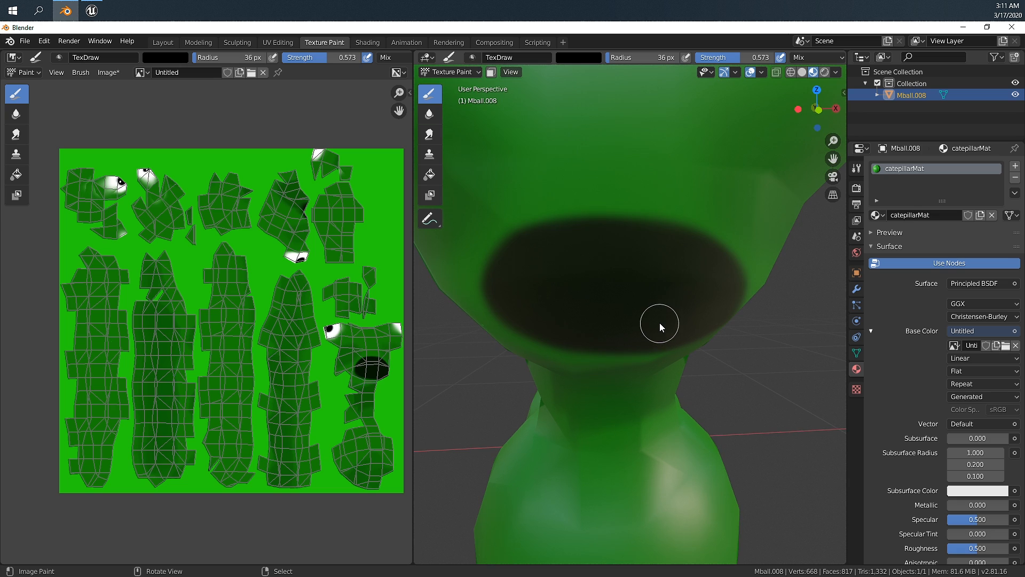
{"action": "left_click", "coordinate": [597, 59]}
{"action": "mouse_move", "coordinate": [656, 133]}
{"action": "left_mouse_down"}
{"action": "mouse_move", "coordinate": [652, 119]}
{"action": "mouse_move", "coordinate": [635, 139]}
{"action": "left_mouse_up"}
{"action": "left_click", "coordinate": [610, 116]}
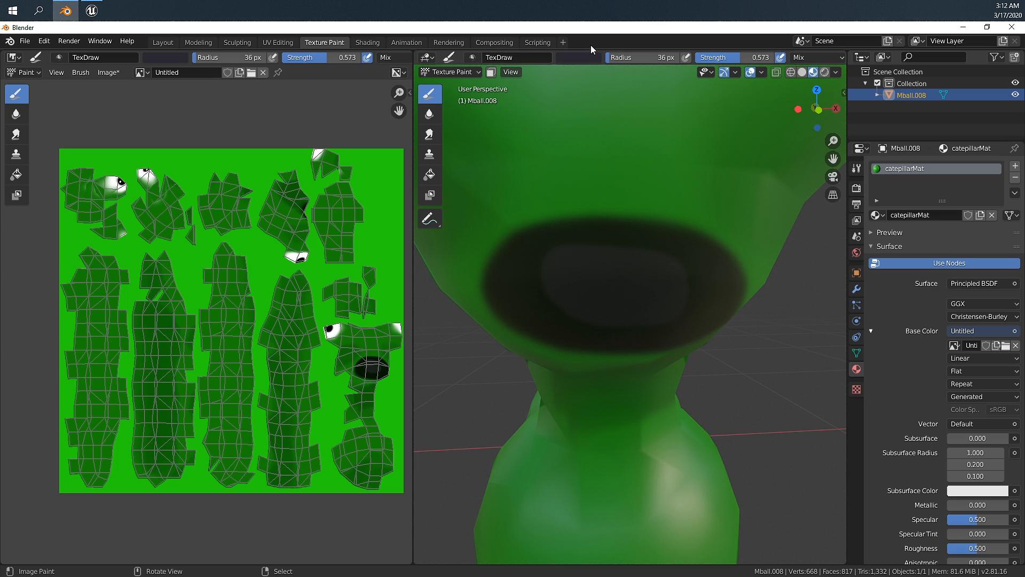
Step: Set the paint color to a dark reddish brown and paint a faint small patch in the middle of the mouth
{"action": "left_click", "coordinate": [581, 57]}
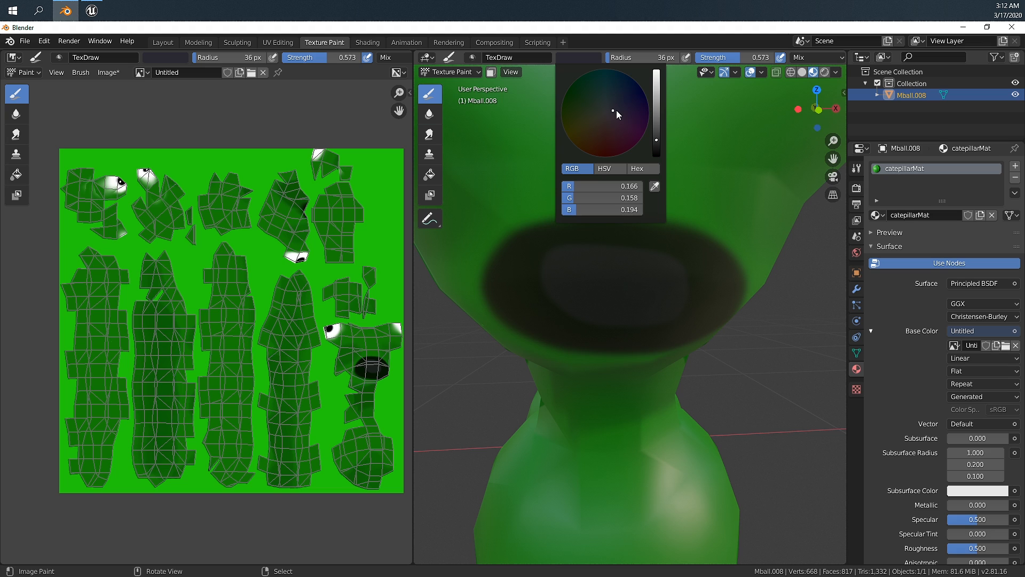
{"action": "left_click_drag", "start_coordinate": [612, 111], "coordinate": [602, 126]}
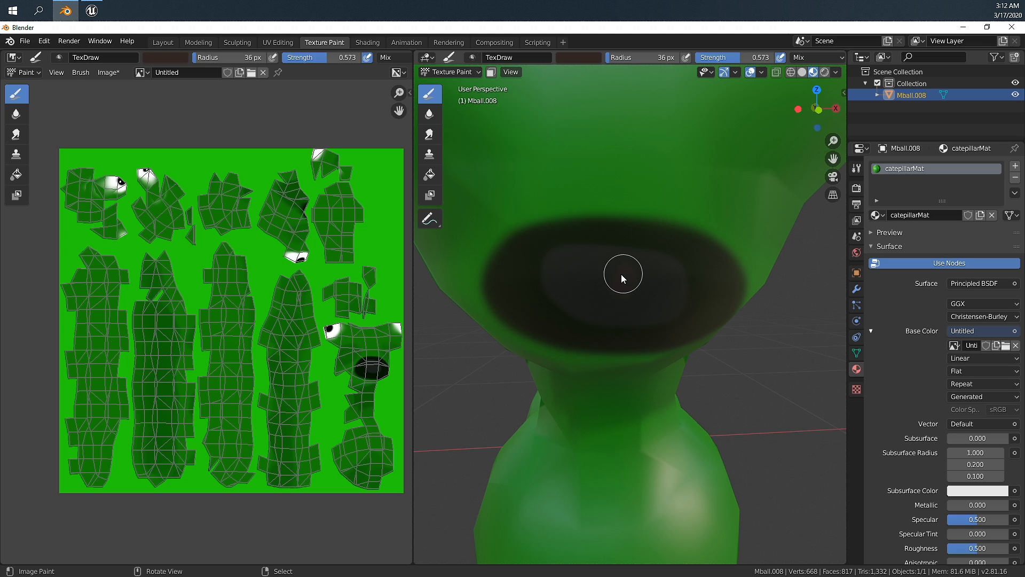
{"action": "scroll", "coordinate": [630, 292], "scroll_direction": "down", "scroll_amount": 4}
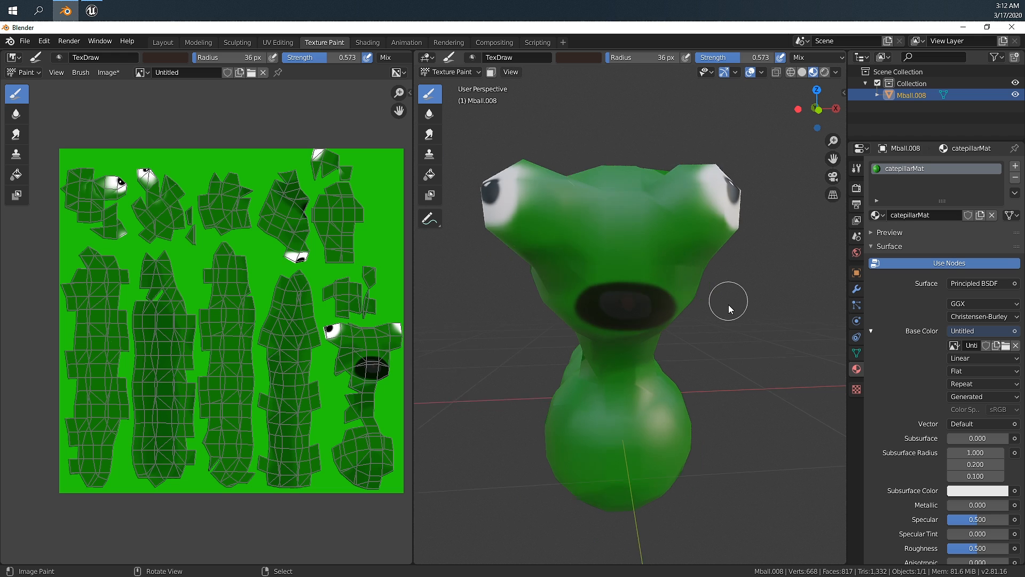
{"action": "middle_click_drag", "start_coordinate": [728, 305], "coordinate": [650, 277]}
{"action": "scroll", "coordinate": [650, 277], "scroll_direction": "up", "scroll_amount": 5}
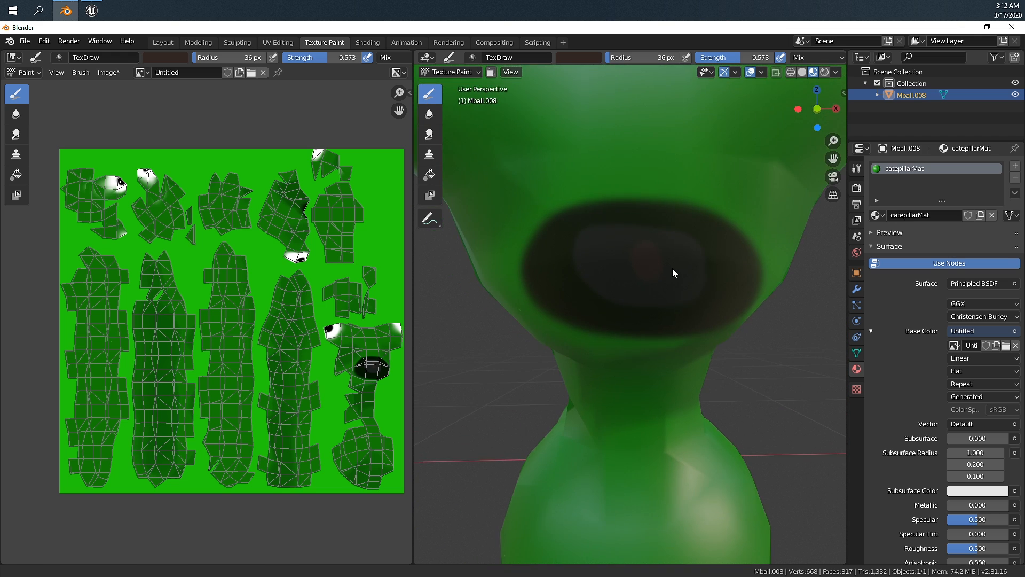
Step: Set the paint color to white and the brush strength to 1.000
{"action": "left_click", "coordinate": [592, 57]}
{"action": "left_click_drag", "start_coordinate": [657, 146], "coordinate": [659, 72]}
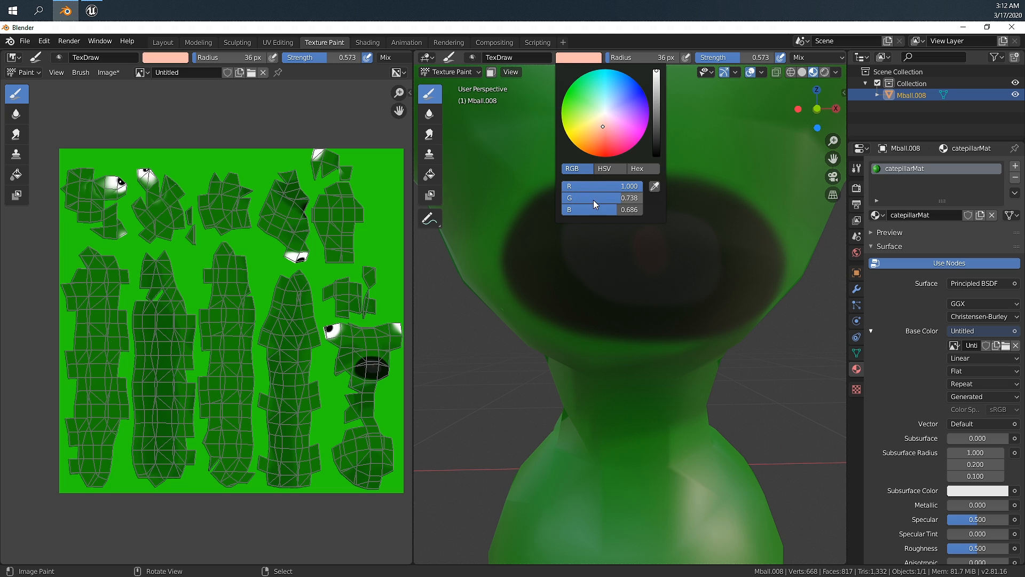
{"action": "left_click_drag", "start_coordinate": [593, 200], "coordinate": [642, 243]}
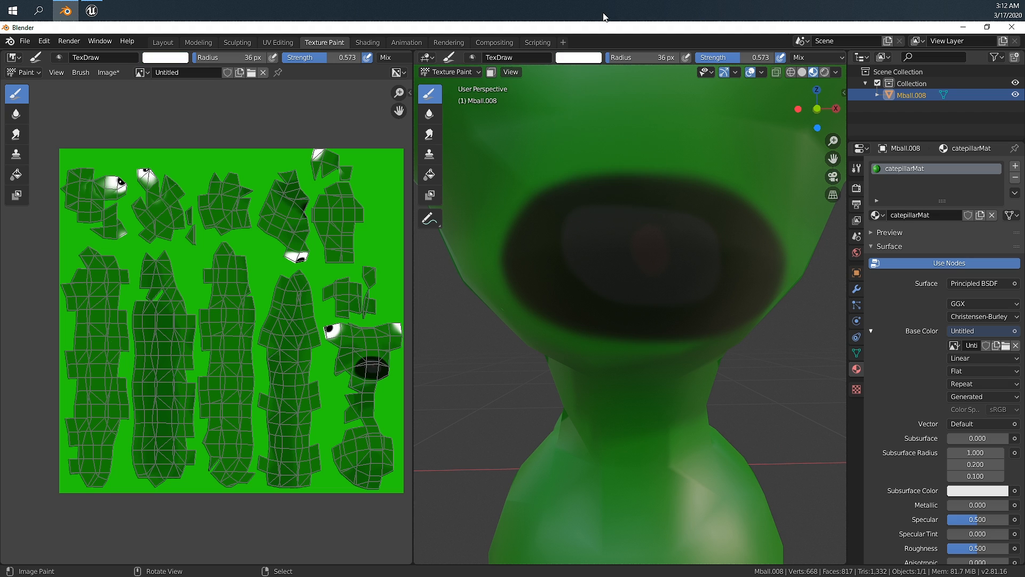
{"action": "scroll", "coordinate": [630, 227], "scroll_direction": "up", "scroll_amount": 1}
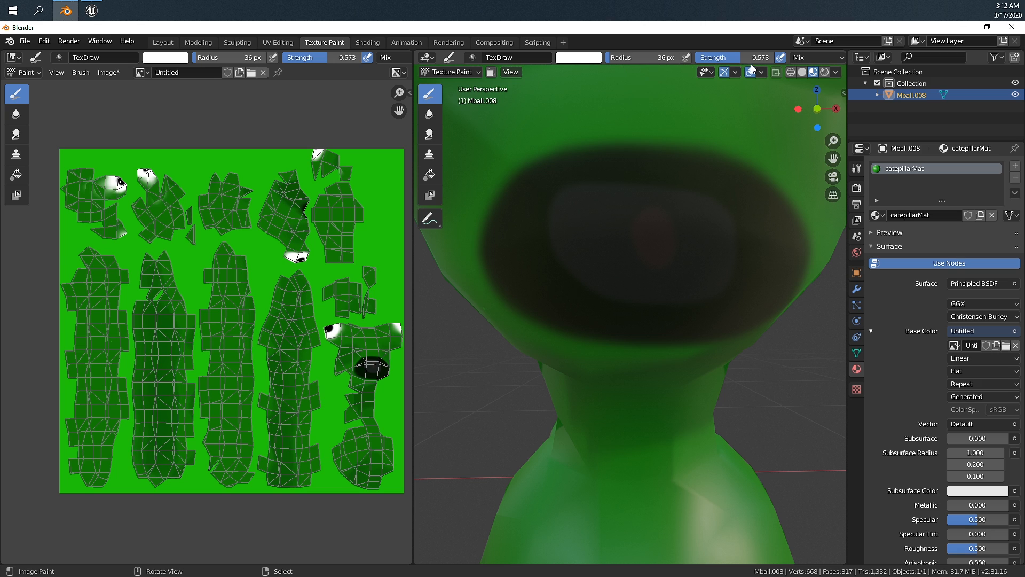
{"action": "left_click_drag", "start_coordinate": [749, 60], "coordinate": [785, 59]}
{"action": "scroll", "coordinate": [601, 200], "scroll_direction": "up", "scroll_amount": 1}
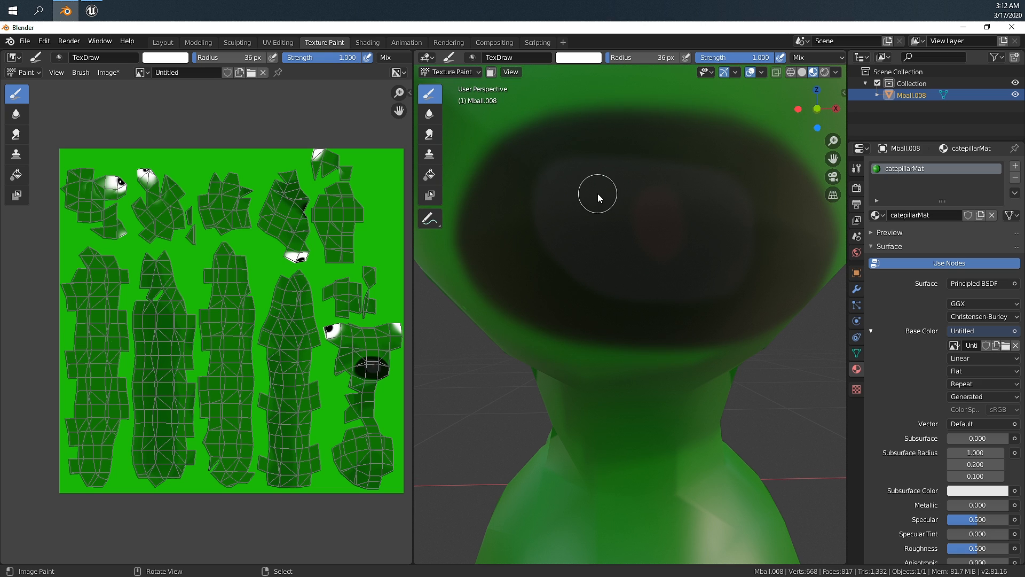
Step: Reduce the brush radius to 13 px and paint two small rectangular white teeth in the upper part of the mouth
{"action": "key", "text": "bracketleft"}
{"action": "key", "text": "bracketleft"}
{"action": "key", "text": "bracketleft"}
{"action": "key", "text": "bracketleft"}
{"action": "key", "text": "bracketleft"}
{"action": "key", "text": "bracketleft"}
{"action": "key", "text": "bracketleft"}
{"action": "key", "text": "bracketleft"}
{"action": "mouse_move", "coordinate": [600, 163]}
{"action": "left_mouse_down"}
{"action": "mouse_move", "coordinate": [596, 207]}
{"action": "mouse_move", "coordinate": [613, 204]}
{"action": "left_mouse_up"}
{"action": "mouse_move", "coordinate": [684, 161]}
{"action": "left_mouse_down"}
{"action": "mouse_move", "coordinate": [682, 201]}
{"action": "mouse_move", "coordinate": [695, 209]}
{"action": "left_mouse_up"}
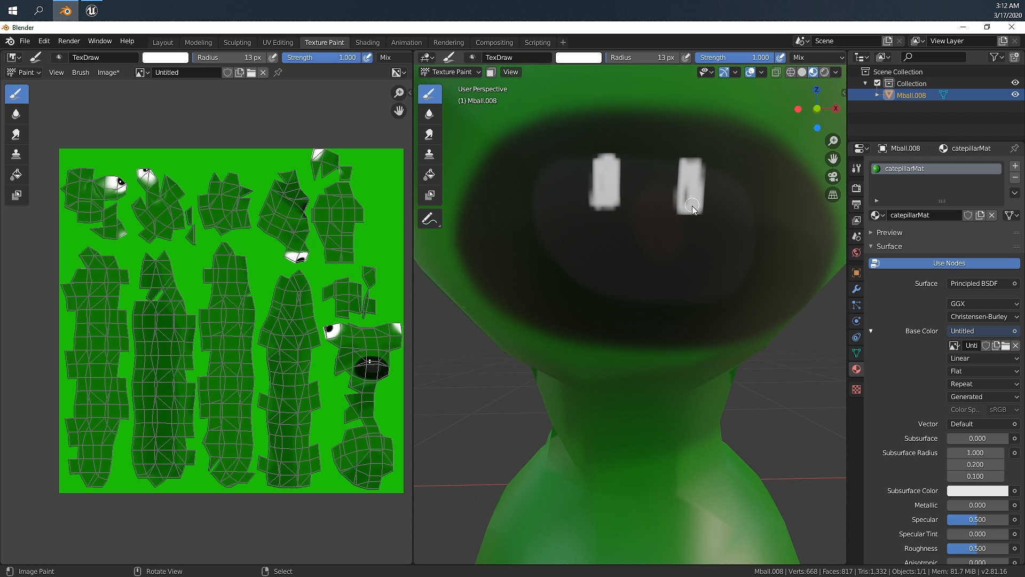
{"action": "left_click_drag", "start_coordinate": [687, 191], "coordinate": [687, 202]}
{"action": "scroll", "coordinate": [715, 246], "scroll_direction": "down", "scroll_amount": 10}
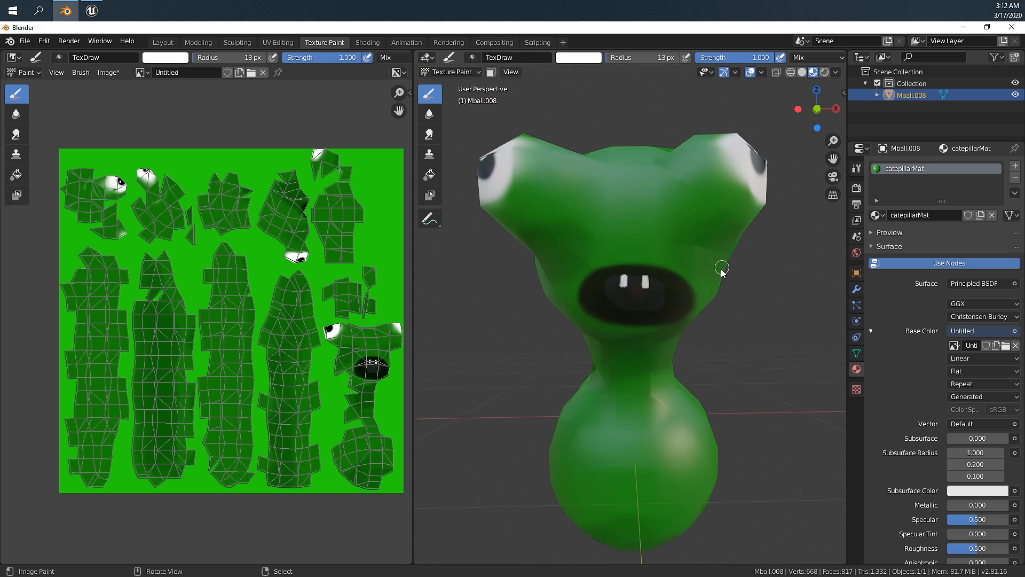
{"action": "mouse_move", "coordinate": [717, 279]}
{"action": "middle_mouse_down"}
{"action": "mouse_move", "coordinate": [652, 296]}
{"action": "mouse_move", "coordinate": [715, 300]}
{"action": "middle_mouse_up"}
Step: Try a dark grey stroke inside the mouth below the teeth and undo it
{"action": "scroll", "coordinate": [652, 296], "scroll_direction": "up", "scroll_amount": 3}
{"action": "scroll", "coordinate": [654, 298], "scroll_direction": "up", "scroll_amount": 4}
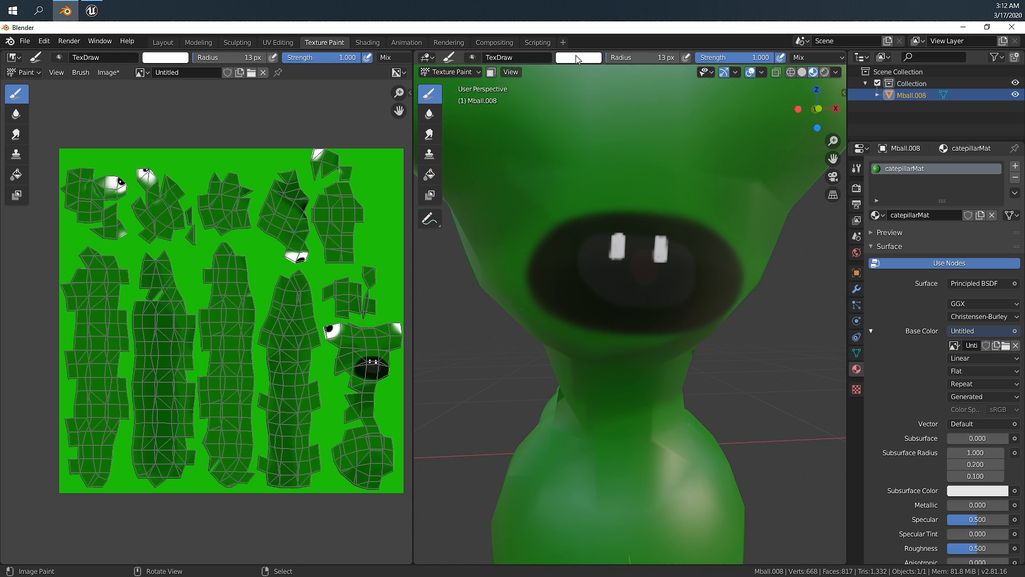
{"action": "left_click", "coordinate": [576, 59]}
{"action": "left_click_drag", "start_coordinate": [660, 101], "coordinate": [657, 156]}
{"action": "left_click", "coordinate": [92, 73]}
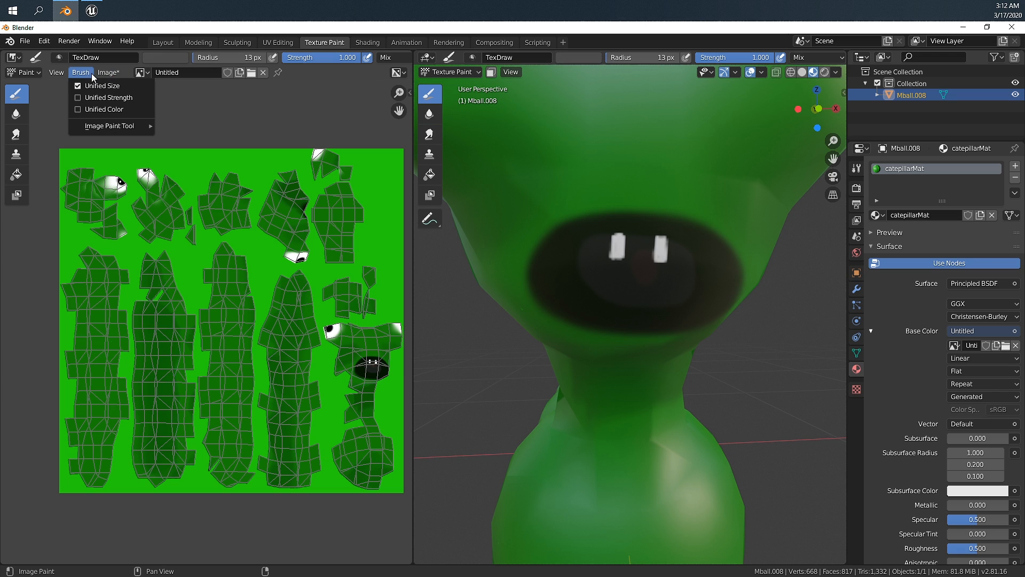
{"action": "mouse_move", "coordinate": [91, 126]}
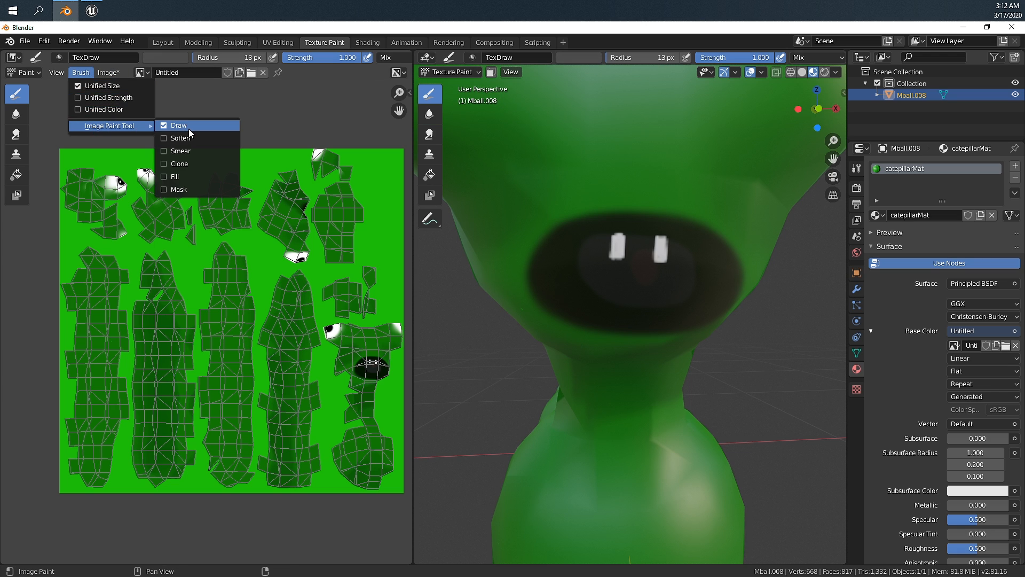
{"action": "scroll", "coordinate": [670, 279], "scroll_direction": "up", "scroll_amount": 4}
{"action": "mouse_move", "coordinate": [668, 275]}
{"action": "left_mouse_down"}
{"action": "mouse_move", "coordinate": [578, 243]}
{"action": "mouse_move", "coordinate": [663, 251]}
{"action": "mouse_move", "coordinate": [640, 258]}
{"action": "left_mouse_up"}
{"action": "key", "text": "ctrl+z"}
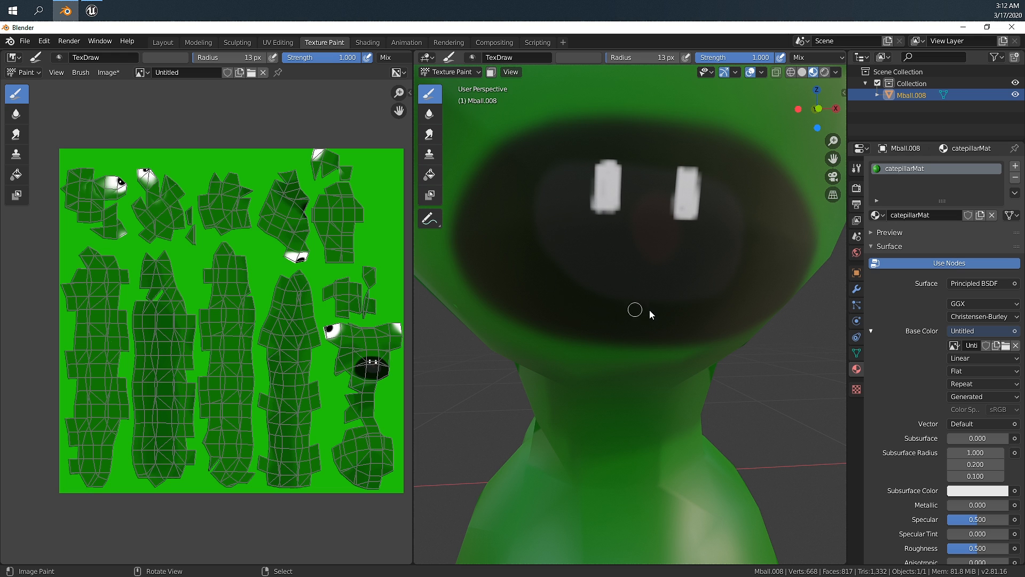
Step: Set the paint color to a dark reddish brown for the body stripes
{"action": "scroll", "coordinate": [649, 309], "scroll_direction": "down", "scroll_amount": 5}
{"action": "middle_click_drag", "start_coordinate": [698, 240], "coordinate": [638, 323]}
{"action": "scroll", "coordinate": [584, 342], "scroll_direction": "up", "scroll_amount": 4}
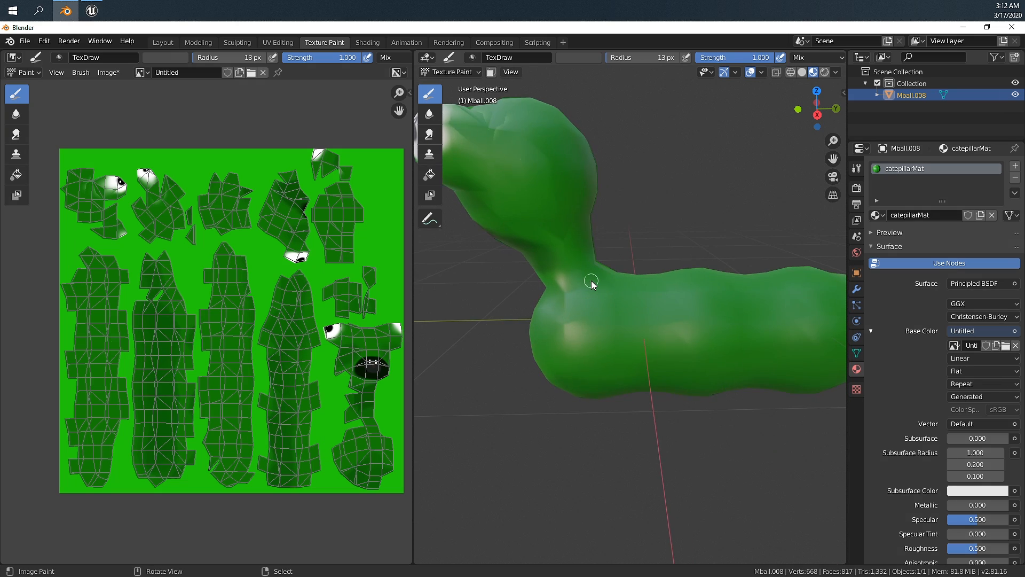
{"action": "middle_click_drag", "start_coordinate": [591, 281], "coordinate": [653, 153]}
{"action": "left_click", "coordinate": [585, 57]}
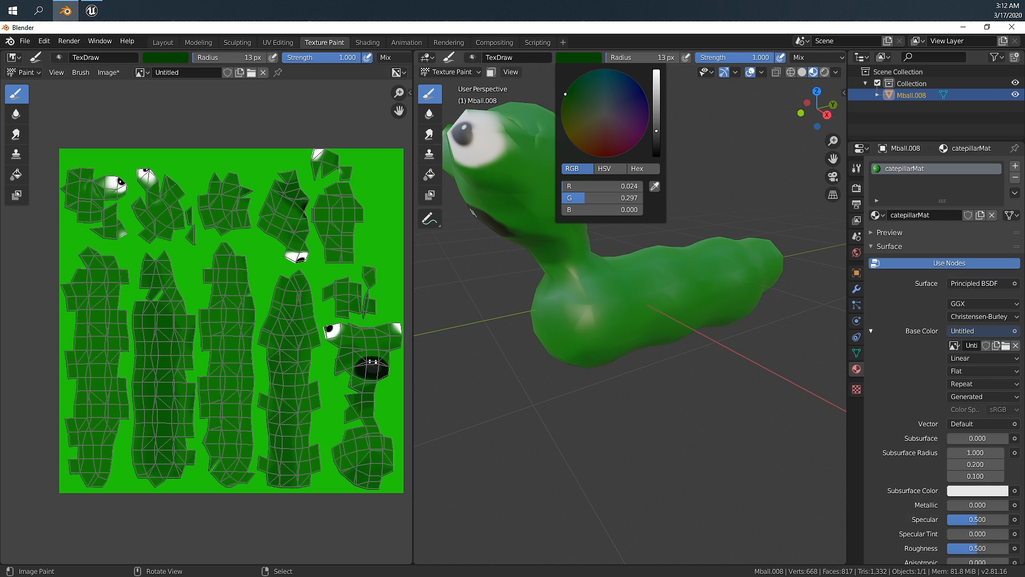
{"action": "left_click_drag", "start_coordinate": [656, 132], "coordinate": [656, 139]}
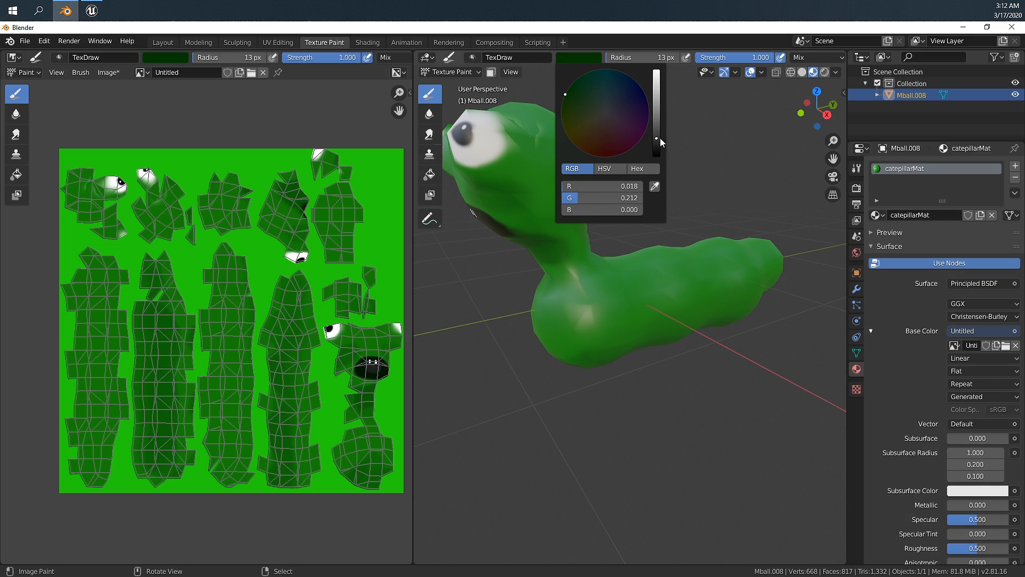
{"action": "left_click", "coordinate": [600, 118]}
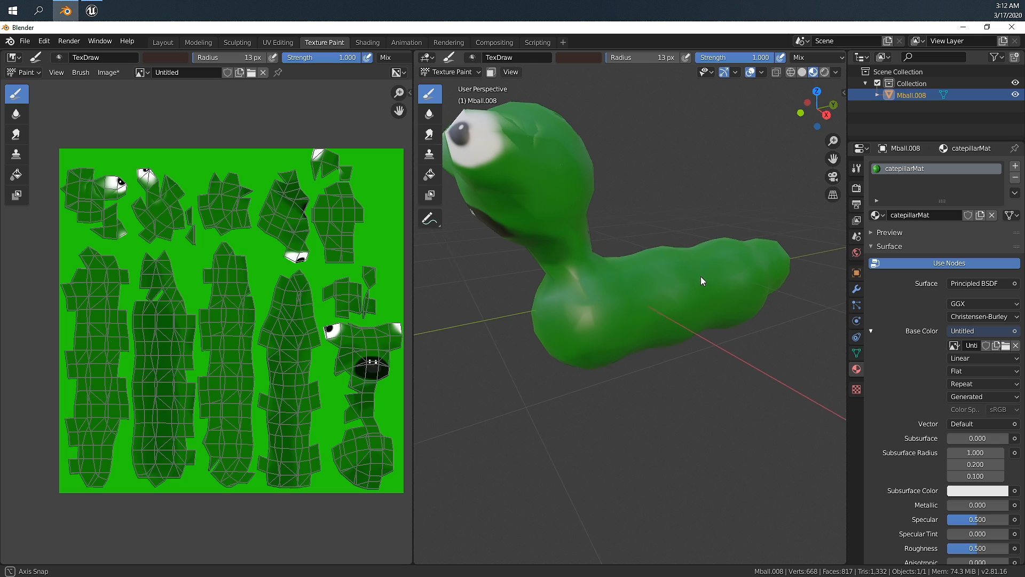
Step: Paint a vertical dark stripe up the front part of the body and show the body in the right side view
{"action": "middle_click_drag", "start_coordinate": [701, 276], "coordinate": [614, 269]}
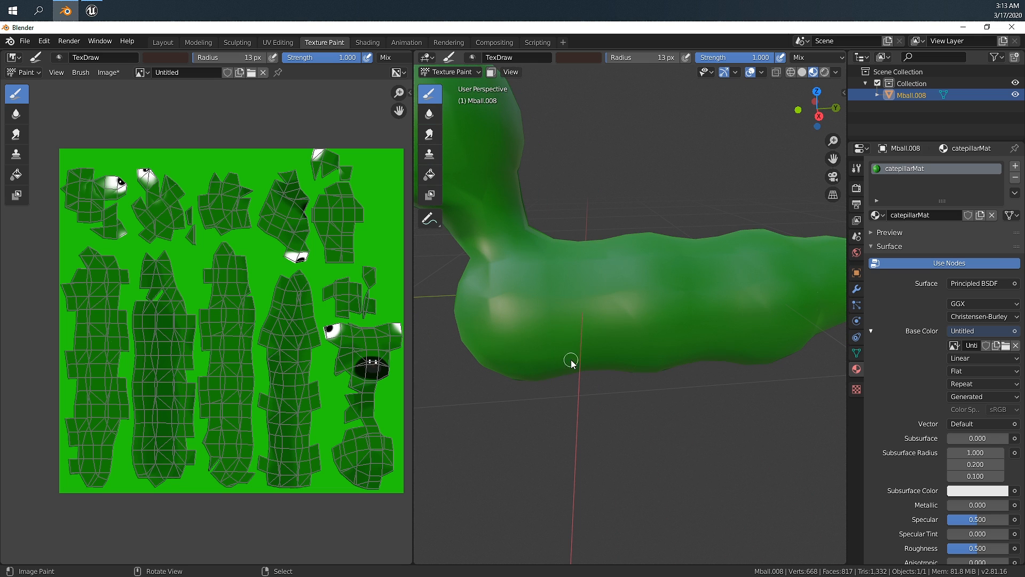
{"action": "left_click_drag", "start_coordinate": [570, 367], "coordinate": [569, 243]}
{"action": "key", "text": "KP_3"}
{"action": "scroll", "coordinate": [561, 320], "scroll_direction": "down", "scroll_amount": 3}
{"action": "middle_click_drag", "start_coordinate": [559, 320], "coordinate": [628, 299]}
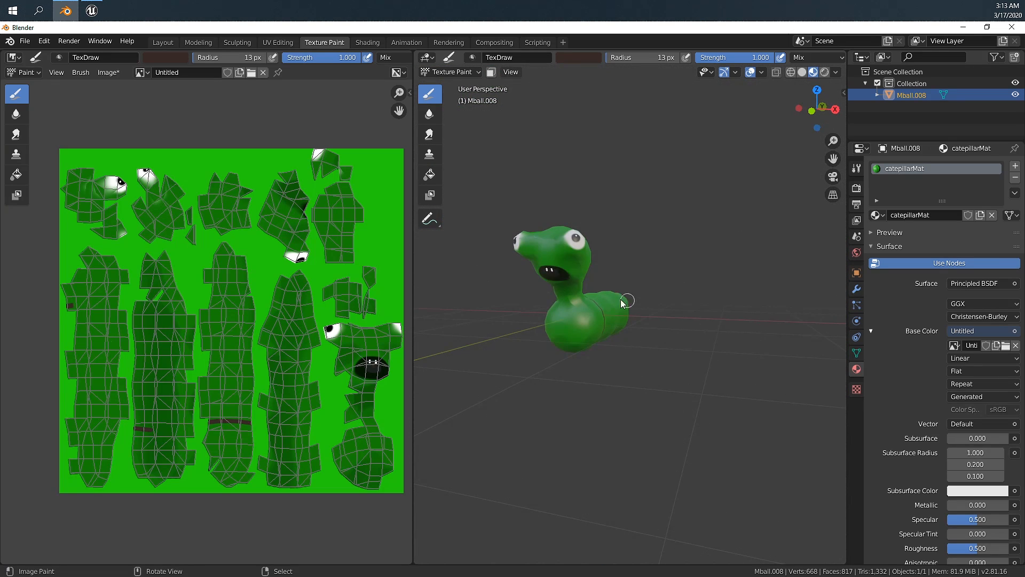
{"action": "key", "text": "KP_3"}
{"action": "scroll", "coordinate": [628, 314], "scroll_direction": "up", "scroll_amount": 6}
Step: Paint a row of spaced vertical dark stripes along this side of the body, shortening them toward the tail
{"action": "left_click_drag", "start_coordinate": [601, 362], "coordinate": [602, 247]}
{"action": "left_click_drag", "start_coordinate": [677, 255], "coordinate": [678, 372]}
{"action": "left_click_drag", "start_coordinate": [735, 253], "coordinate": [744, 368]}
{"action": "left_click_drag", "start_coordinate": [640, 250], "coordinate": [640, 367]}
{"action": "left_click_drag", "start_coordinate": [571, 254], "coordinate": [562, 374]}
{"action": "middle_click_drag", "start_coordinate": [713, 283], "coordinate": [633, 277], "text": "shift"}
{"action": "left_click_drag", "start_coordinate": [626, 249], "coordinate": [626, 361]}
{"action": "left_click_drag", "start_coordinate": [690, 243], "coordinate": [704, 357]}
{"action": "left_click_drag", "start_coordinate": [720, 249], "coordinate": [734, 310]}
{"action": "left_click_drag", "start_coordinate": [755, 253], "coordinate": [766, 295]}
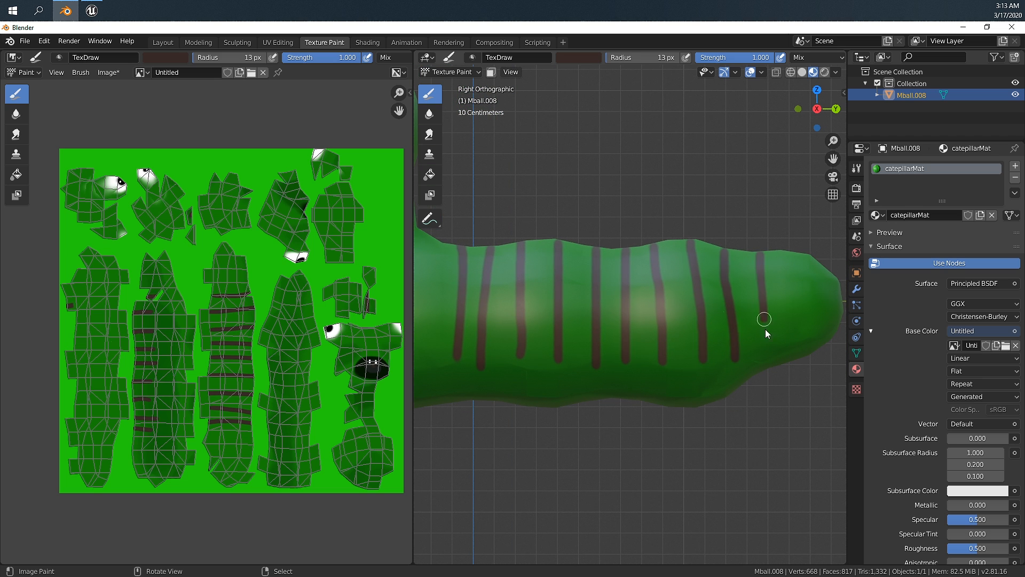
Step: In the top view, extend the front five stripes straight across the caterpillar's back
{"action": "mouse_move", "coordinate": [765, 329]}
{"action": "middle_mouse_down"}
{"action": "mouse_move", "coordinate": [624, 362]}
{"action": "mouse_move", "coordinate": [650, 226]}
{"action": "mouse_move", "coordinate": [609, 238]}
{"action": "middle_mouse_up"}
{"action": "key", "text": "KP_7"}
{"action": "middle_click_drag", "start_coordinate": [566, 352], "coordinate": [634, 190], "text": "shift"}
{"action": "left_click_drag", "start_coordinate": [629, 272], "coordinate": [563, 272]}
{"action": "left_click_drag", "start_coordinate": [646, 247], "coordinate": [564, 246]}
{"action": "left_click_drag", "start_coordinate": [638, 221], "coordinate": [563, 220]}
{"action": "left_click_drag", "start_coordinate": [645, 190], "coordinate": [568, 190]}
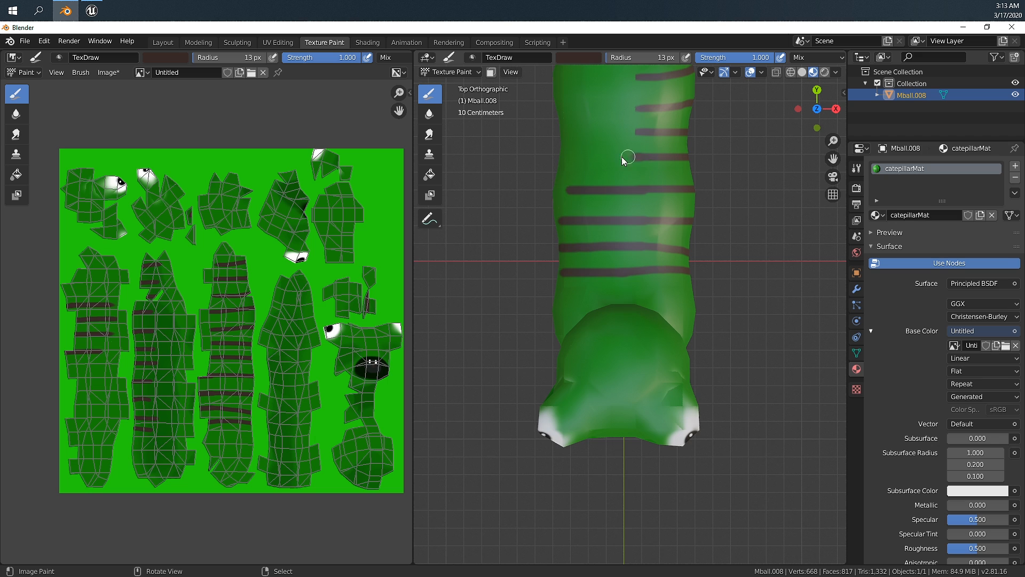
{"action": "left_click_drag", "start_coordinate": [640, 157], "coordinate": [568, 157]}
Step: Extend the remaining stripes across the back as far as the tail
{"action": "middle_click_drag", "start_coordinate": [627, 134], "coordinate": [621, 211], "text": "shift"}
{"action": "left_click_drag", "start_coordinate": [633, 210], "coordinate": [567, 210]}
{"action": "left_click_drag", "start_coordinate": [636, 186], "coordinate": [564, 187]}
{"action": "middle_click_drag", "start_coordinate": [613, 155], "coordinate": [598, 205], "text": "shift"}
{"action": "left_click_drag", "start_coordinate": [620, 205], "coordinate": [540, 206]}
{"action": "left_click_drag", "start_coordinate": [627, 174], "coordinate": [545, 175]}
{"action": "left_click_drag", "start_coordinate": [620, 145], "coordinate": [562, 145]}
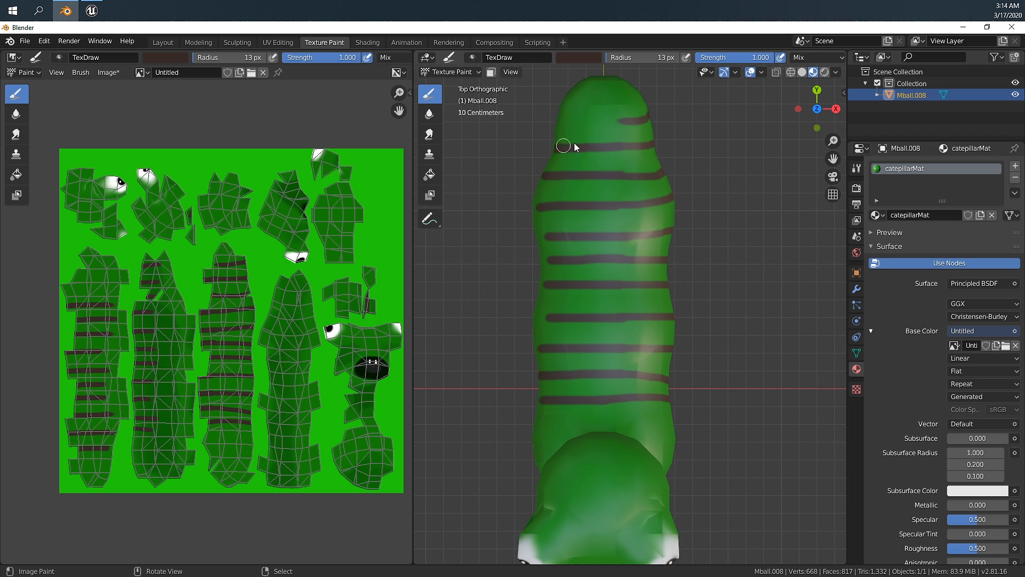
{"action": "left_click_drag", "start_coordinate": [622, 121], "coordinate": [567, 120]}
Step: Continue the dark stripes from the back down the opposite side of the body, from the front to the tail
{"action": "middle_click_drag", "start_coordinate": [593, 315], "coordinate": [710, 213]}
{"action": "mouse_move", "coordinate": [660, 237]}
{"action": "left_mouse_down"}
{"action": "mouse_move", "coordinate": [659, 307]}
{"action": "mouse_move", "coordinate": [633, 305]}
{"action": "left_mouse_up"}
{"action": "left_click_drag", "start_coordinate": [608, 241], "coordinate": [604, 303]}
{"action": "middle_click_drag", "start_coordinate": [605, 285], "coordinate": [674, 284], "text": "shift"}
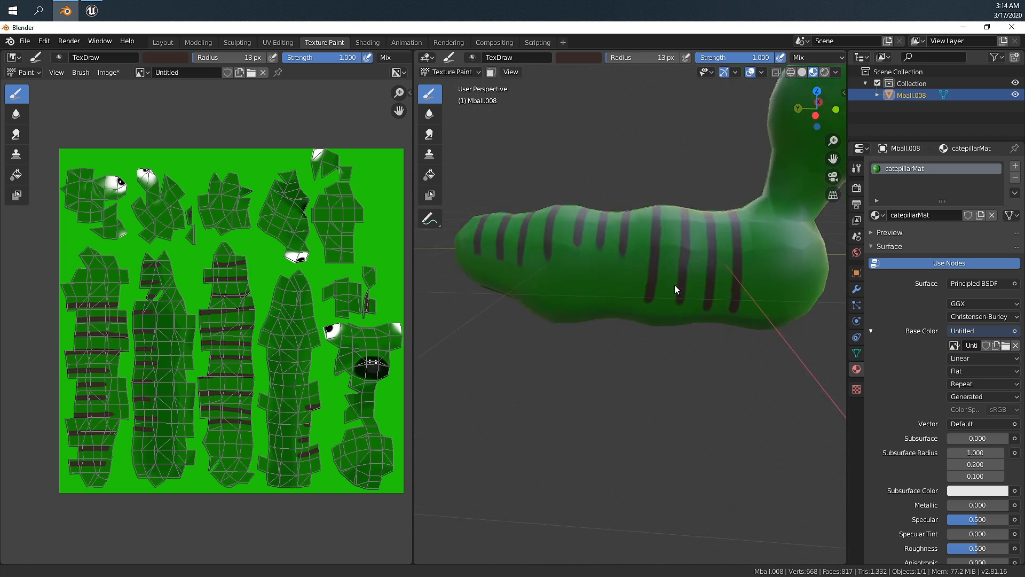
{"action": "left_click_drag", "start_coordinate": [686, 244], "coordinate": [682, 299]}
{"action": "scroll", "coordinate": [683, 291], "scroll_direction": "up", "scroll_amount": 4}
{"action": "left_click_drag", "start_coordinate": [691, 180], "coordinate": [685, 277]}
{"action": "left_click_drag", "start_coordinate": [647, 168], "coordinate": [636, 283]}
{"action": "scroll", "coordinate": [633, 267], "scroll_direction": "down", "scroll_amount": 2}
{"action": "left_click_drag", "start_coordinate": [607, 224], "coordinate": [600, 295]}
{"action": "left_click_drag", "start_coordinate": [564, 235], "coordinate": [558, 303]}
{"action": "left_click_drag", "start_coordinate": [501, 239], "coordinate": [499, 277]}
{"action": "left_click_drag", "start_coordinate": [466, 230], "coordinate": [468, 263]}
{"action": "scroll", "coordinate": [629, 272], "scroll_direction": "down", "scroll_amount": 5}
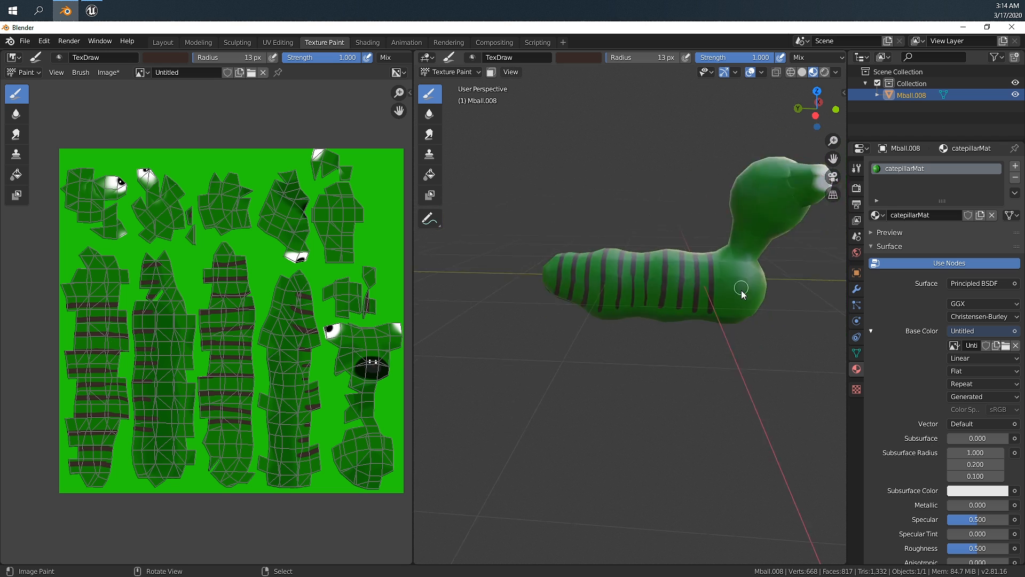
Step: Set the paint color to a golden brown and paint short dashes along the stripe nearest the head
{"action": "middle_click_drag", "start_coordinate": [742, 290], "coordinate": [669, 269]}
{"action": "left_click", "coordinate": [578, 58]}
{"action": "left_click", "coordinate": [584, 137]}
{"action": "scroll", "coordinate": [659, 131], "scroll_direction": "up", "scroll_amount": 5}
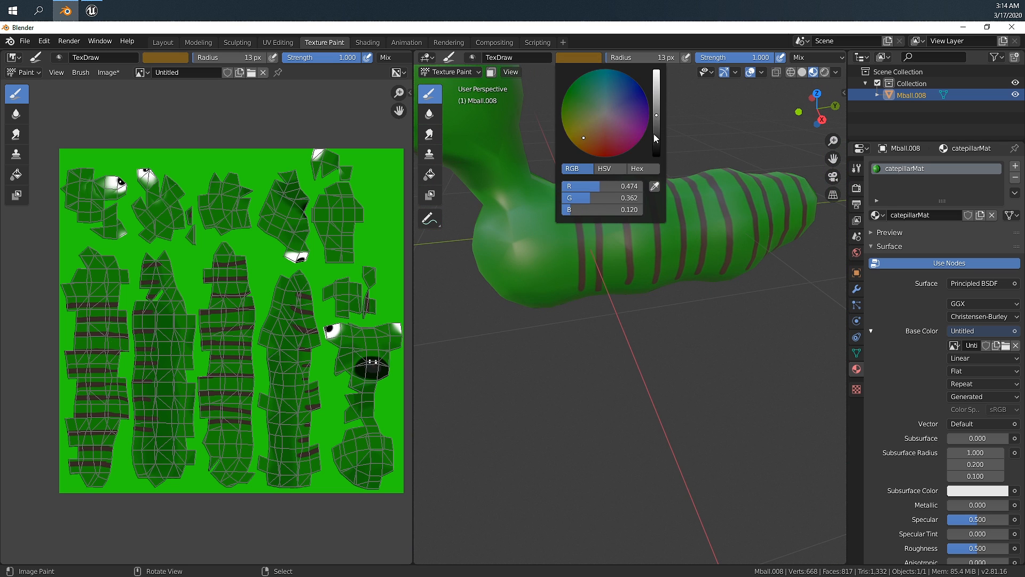
{"action": "scroll", "coordinate": [614, 283], "scroll_direction": "up", "scroll_amount": 4}
{"action": "left_click", "coordinate": [577, 305]}
{"action": "left_click", "coordinate": [577, 284]}
{"action": "left_click", "coordinate": [575, 257]}
{"action": "left_click", "coordinate": [566, 196]}
{"action": "left_click", "coordinate": [559, 160]}
Step: Brighten the paint color to a golden yellow and dash the second stripe from the head on the opposite side
{"action": "mouse_move", "coordinate": [603, 174]}
{"action": "middle_mouse_down"}
{"action": "mouse_move", "coordinate": [566, 162]}
{"action": "mouse_move", "coordinate": [575, 160]}
{"action": "mouse_move", "coordinate": [572, 315]}
{"action": "mouse_move", "coordinate": [662, 297]}
{"action": "mouse_move", "coordinate": [663, 270]}
{"action": "middle_mouse_up"}
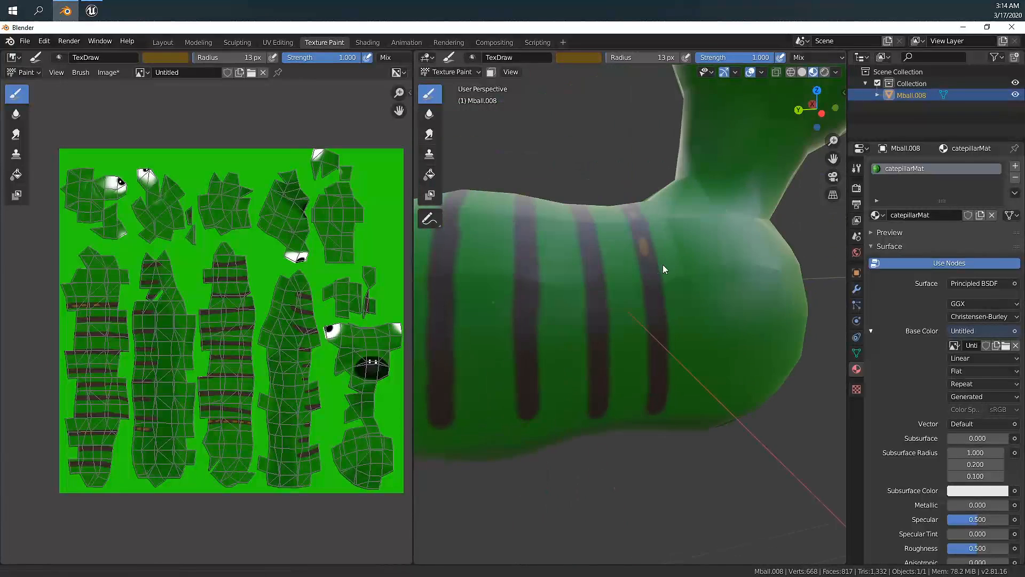
{"action": "middle_click_drag", "start_coordinate": [656, 390], "coordinate": [634, 334]}
{"action": "left_click", "coordinate": [578, 57]}
{"action": "left_click_drag", "start_coordinate": [656, 105], "coordinate": [656, 94]}
{"action": "middle_click_drag", "start_coordinate": [649, 256], "coordinate": [641, 291]}
{"action": "left_click", "coordinate": [634, 305]}
{"action": "left_click", "coordinate": [632, 283]}
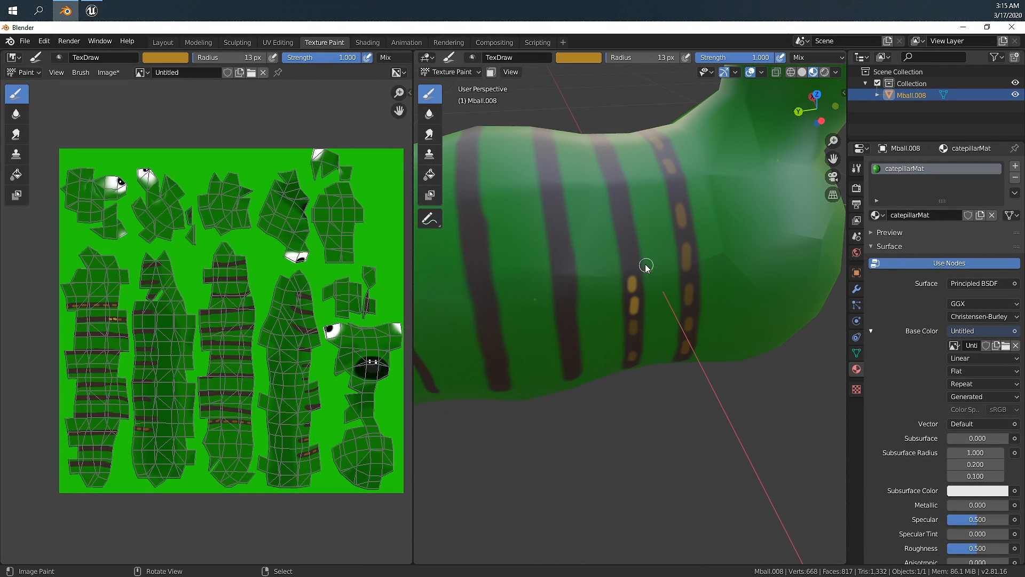
{"action": "left_click", "coordinate": [627, 254]}
{"action": "left_click", "coordinate": [621, 220]}
{"action": "left_click", "coordinate": [615, 184]}
{"action": "left_click", "coordinate": [604, 156]}
Step: Paint golden dashes along the third stripe from the head
{"action": "left_click", "coordinate": [553, 189]}
{"action": "left_click", "coordinate": [547, 157]}
{"action": "left_click", "coordinate": [544, 139]}
{"action": "middle_click_drag", "start_coordinate": [527, 315], "coordinate": [574, 300], "text": "shift"}
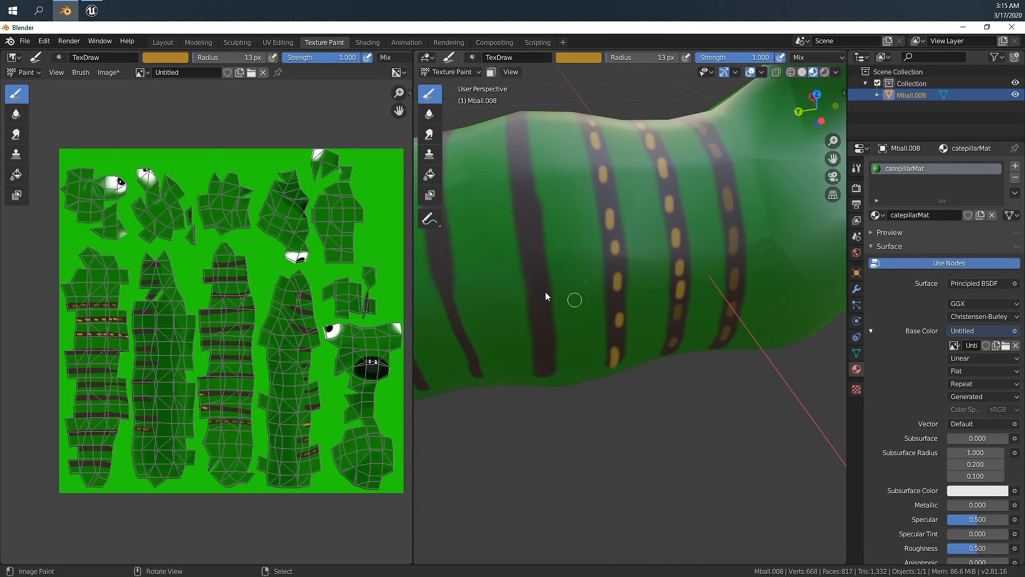
Step: Save the painted texture as a PNG image named catTe in the uevehicle folder
{"action": "left_click", "coordinate": [108, 72]}
{"action": "left_click", "coordinate": [130, 176]}
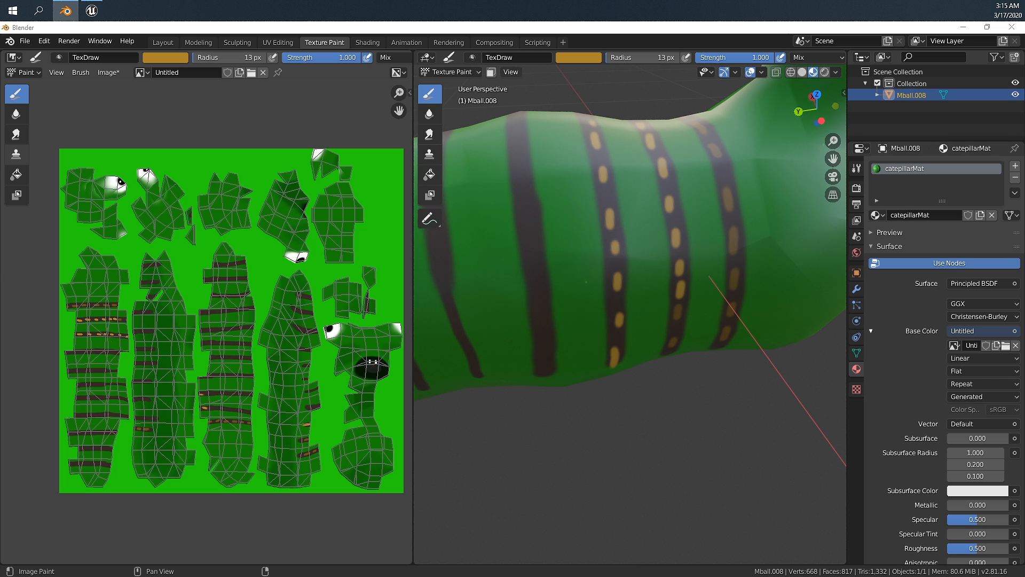
{"action": "type", "text": "catTe"}
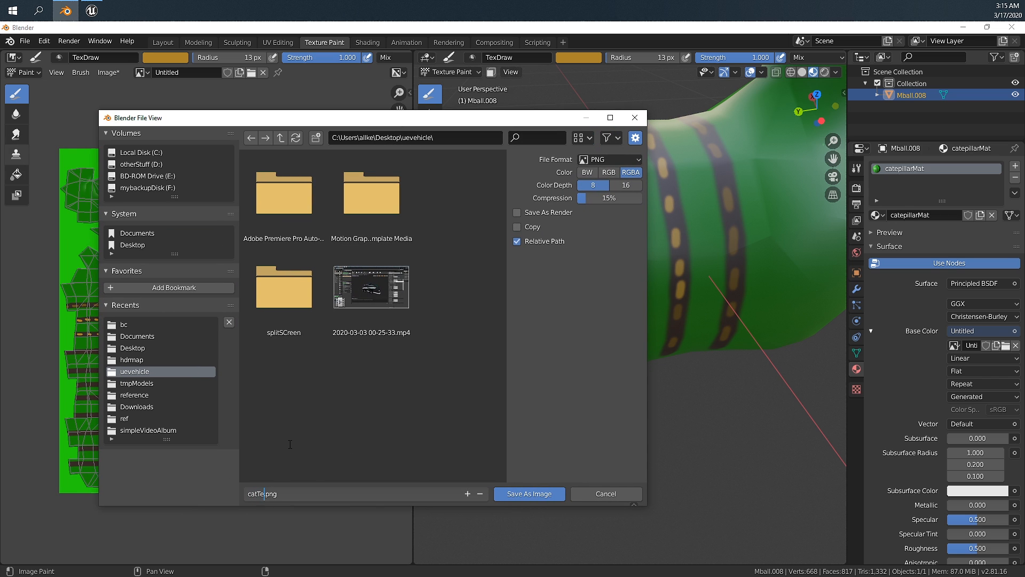
{"action": "key", "text": "Return"}
Step: Paint golden dashes along the fourth, fifth and sixth stripes from the head
{"action": "scroll", "coordinate": [609, 331], "scroll_direction": "up", "scroll_amount": 3}
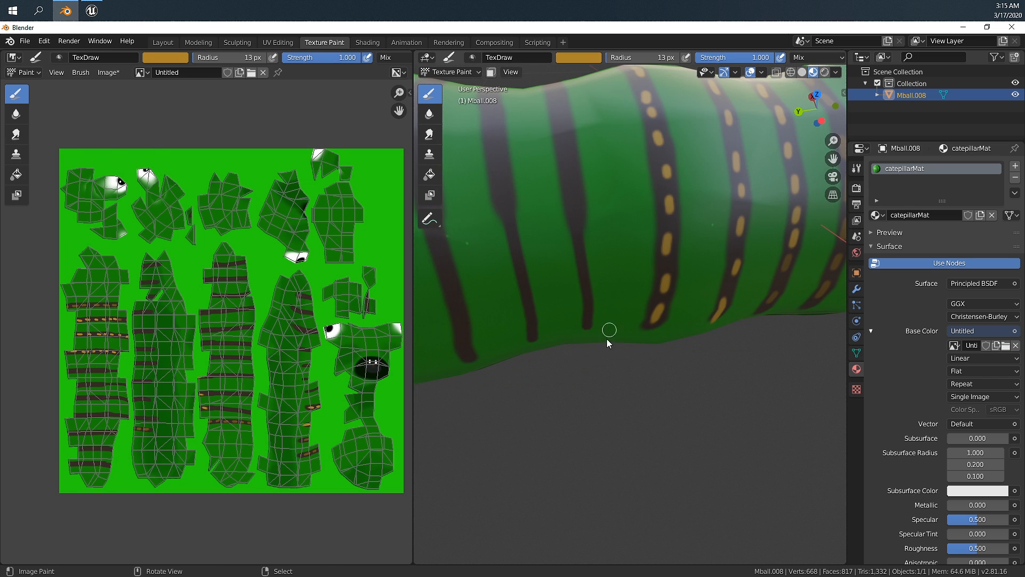
{"action": "left_click", "coordinate": [586, 300]}
{"action": "left_click", "coordinate": [574, 238]}
{"action": "left_click", "coordinate": [564, 159]}
{"action": "middle_click_drag", "start_coordinate": [539, 296], "coordinate": [581, 297], "text": "shift"}
{"action": "left_click", "coordinate": [572, 280]}
{"action": "middle_click_drag", "start_coordinate": [586, 245], "coordinate": [586, 307], "text": "shift"}
{"action": "left_click", "coordinate": [556, 226]}
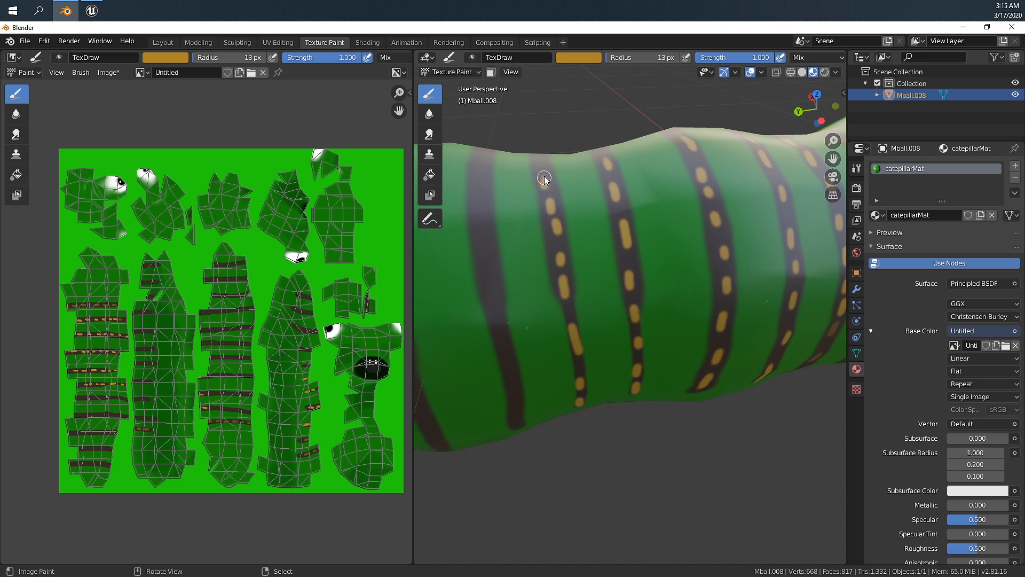
{"action": "left_click", "coordinate": [534, 163]}
Step: Paint golden dashes along the seventh and eighth stripes from the head
{"action": "left_click", "coordinate": [540, 398]}
{"action": "mouse_move", "coordinate": [534, 164]}
{"action": "middle_mouse_down", "text": "shift"}
{"action": "mouse_move", "coordinate": [558, 138]}
{"action": "mouse_move", "coordinate": [592, 144]}
{"action": "middle_mouse_up", "text": "shift"}
{"action": "left_click", "coordinate": [534, 296]}
{"action": "left_click", "coordinate": [513, 186]}
{"action": "left_click", "coordinate": [504, 140]}
{"action": "left_click", "coordinate": [536, 351]}
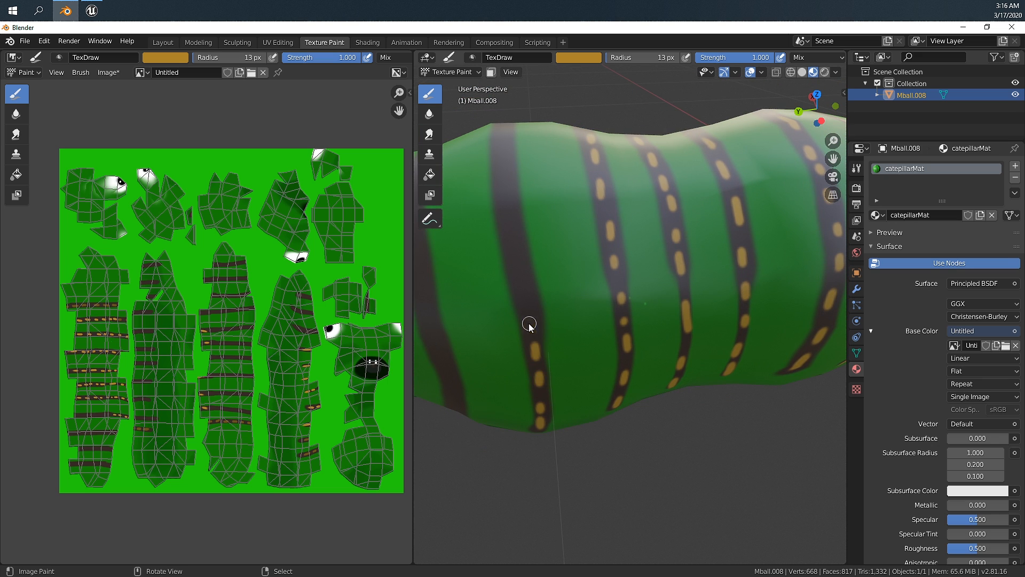
{"action": "left_click_drag", "start_coordinate": [528, 322], "coordinate": [526, 311]}
{"action": "left_click_drag", "start_coordinate": [513, 225], "coordinate": [510, 211]}
Step: Paint golden dashes along the ninth stripe from the head, near the tail
{"action": "mouse_move", "coordinate": [507, 406]}
{"action": "middle_mouse_down"}
{"action": "mouse_move", "coordinate": [531, 379]}
{"action": "mouse_move", "coordinate": [630, 382]}
{"action": "middle_mouse_up"}
{"action": "left_click_drag", "start_coordinate": [567, 331], "coordinate": [572, 301]}
{"action": "left_click_drag", "start_coordinate": [576, 255], "coordinate": [574, 231]}
{"action": "middle_click_drag", "start_coordinate": [574, 232], "coordinate": [587, 289], "text": "shift"}
{"action": "left_click_drag", "start_coordinate": [586, 275], "coordinate": [581, 254]}
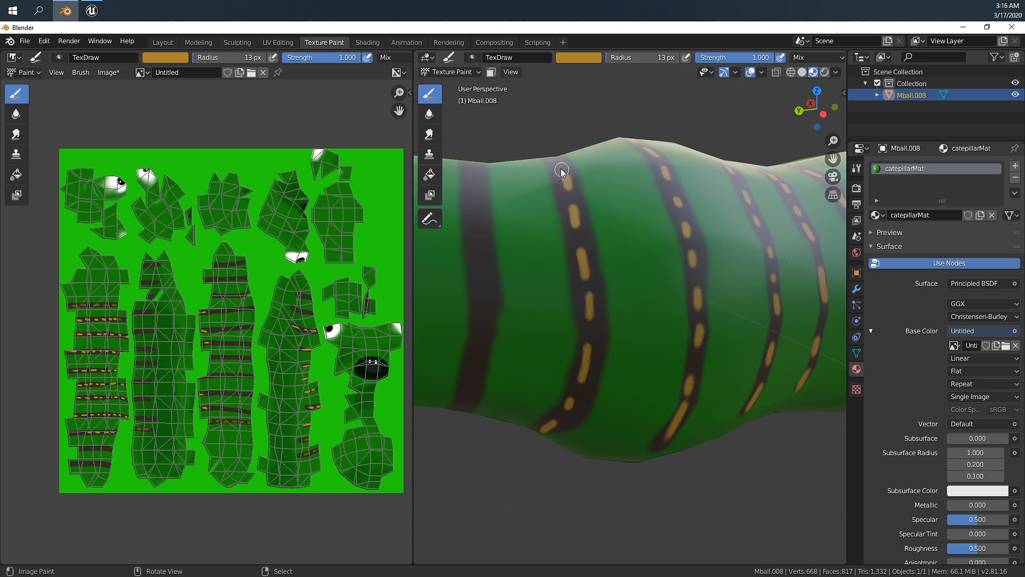
Step: Paint golden dashes along the last two plain dark stripes at the tail end of the body's left side
{"action": "left_click", "coordinate": [462, 401]}
{"action": "left_click_drag", "start_coordinate": [475, 330], "coordinate": [480, 269]}
{"action": "left_click", "coordinate": [476, 174]}
{"action": "scroll", "coordinate": [544, 256], "scroll_direction": "down", "scroll_amount": 2}
{"action": "mouse_move", "coordinate": [475, 174]}
{"action": "middle_mouse_down", "text": "shift"}
{"action": "mouse_move", "coordinate": [545, 257]}
{"action": "mouse_move", "coordinate": [684, 353]}
{"action": "mouse_move", "coordinate": [763, 291]}
{"action": "middle_mouse_up", "text": "shift"}
{"action": "left_click", "coordinate": [517, 412]}
{"action": "left_click", "coordinate": [523, 278]}
Step: Paint golden dashes along the second stripe from the head on the body's right side
{"action": "scroll", "coordinate": [524, 276], "scroll_direction": "down", "scroll_amount": 4}
{"action": "scroll", "coordinate": [519, 284], "scroll_direction": "up", "scroll_amount": 3}
{"action": "middle_click_drag", "start_coordinate": [494, 249], "coordinate": [485, 196], "text": "shift"}
{"action": "left_click", "coordinate": [480, 166]}
{"action": "left_click", "coordinate": [473, 185]}
{"action": "left_click", "coordinate": [469, 211]}
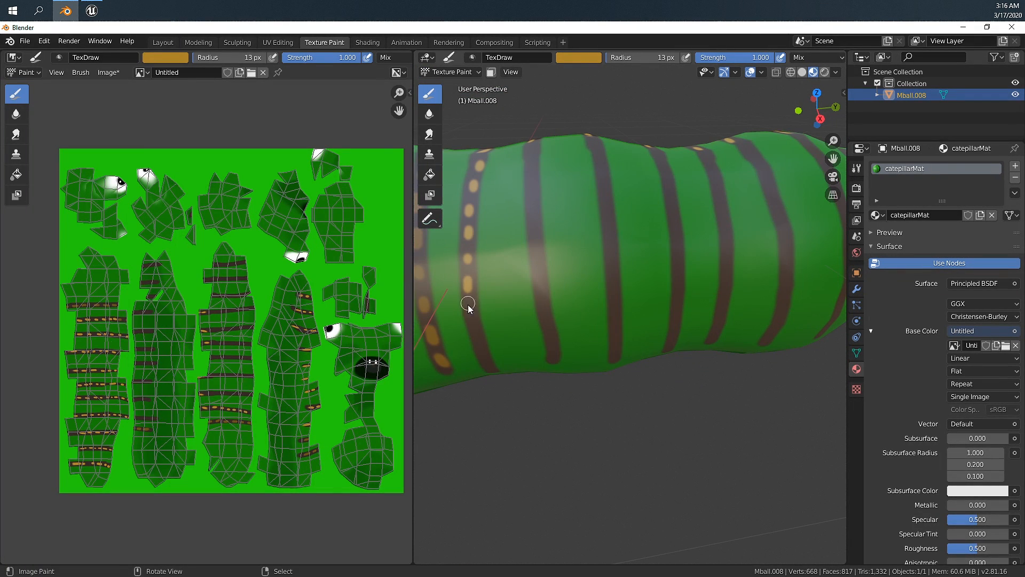
{"action": "left_click_drag", "start_coordinate": [468, 307], "coordinate": [467, 318]}
{"action": "left_click", "coordinate": [474, 336]}
{"action": "left_click", "coordinate": [482, 357]}
Step: Paint golden dashes along the third stripe from the head on the body's right side
{"action": "left_click", "coordinate": [555, 354]}
{"action": "left_click", "coordinate": [554, 331]}
{"action": "left_click_drag", "start_coordinate": [552, 313], "coordinate": [548, 293]}
{"action": "left_click", "coordinate": [545, 273]}
{"action": "left_click", "coordinate": [539, 248]}
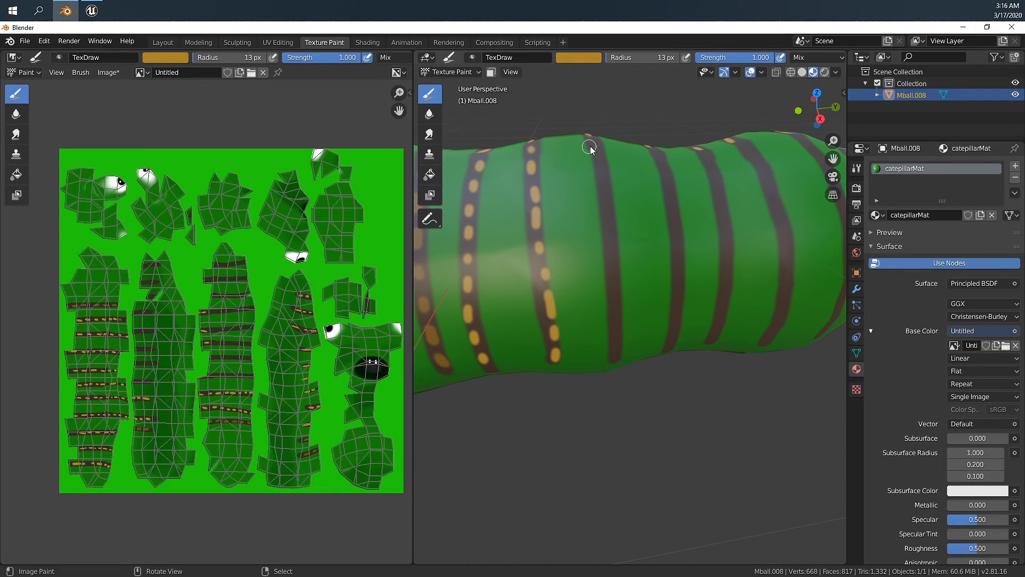
Step: Paint golden dashes along the fourth and fifth stripes from the head on the body's right side
{"action": "left_click", "coordinate": [680, 308]}
{"action": "left_click", "coordinate": [680, 288]}
{"action": "left_click_drag", "start_coordinate": [680, 271], "coordinate": [679, 260]}
{"action": "left_click", "coordinate": [678, 237]}
{"action": "left_click", "coordinate": [675, 210]}
{"action": "left_click_drag", "start_coordinate": [674, 194], "coordinate": [669, 182]}
{"action": "left_click", "coordinate": [666, 168]}
Step: Paint golden dashes along the sixth and seventh stripes from the head on the body's right side
{"action": "left_click", "coordinate": [727, 258]}
{"action": "left_click", "coordinate": [722, 302]}
{"action": "left_click", "coordinate": [717, 335]}
{"action": "left_click", "coordinate": [779, 320]}
{"action": "left_click", "coordinate": [782, 284]}
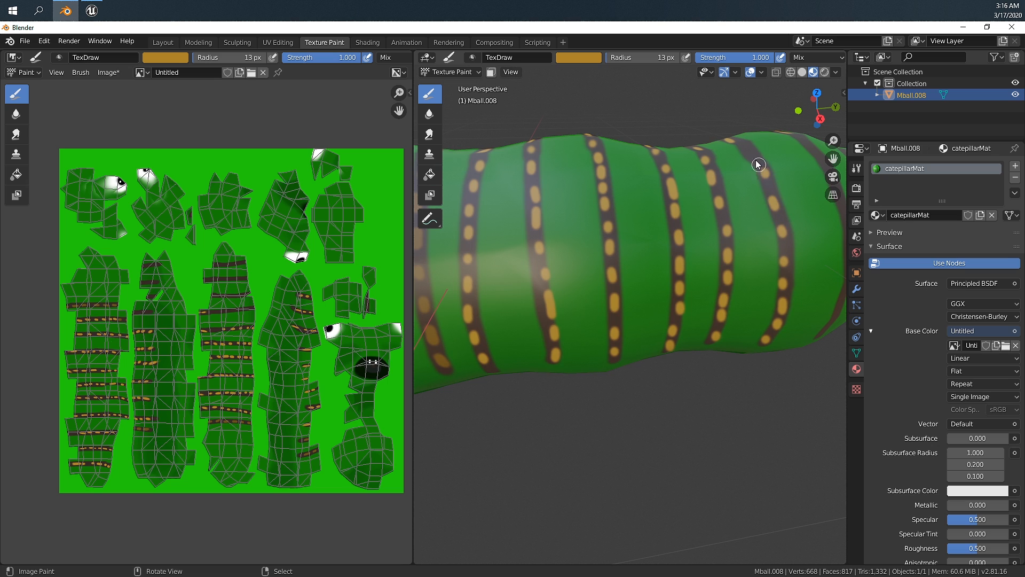
Step: Paint golden dashes along the eighth stripe from the head on the body's right side
{"action": "middle_click_drag", "start_coordinate": [755, 159], "coordinate": [611, 166], "text": "shift"}
{"action": "scroll", "coordinate": [675, 319], "scroll_direction": "up", "scroll_amount": 2}
{"action": "left_click", "coordinate": [630, 389]}
{"action": "left_click", "coordinate": [623, 262]}
{"action": "left_click", "coordinate": [618, 233]}
{"action": "left_click", "coordinate": [610, 205]}
{"action": "left_click", "coordinate": [588, 129]}
Step: Paint golden dashes along the last three plain stripes up to the tail tip on the body's right side
{"action": "left_click", "coordinate": [693, 363]}
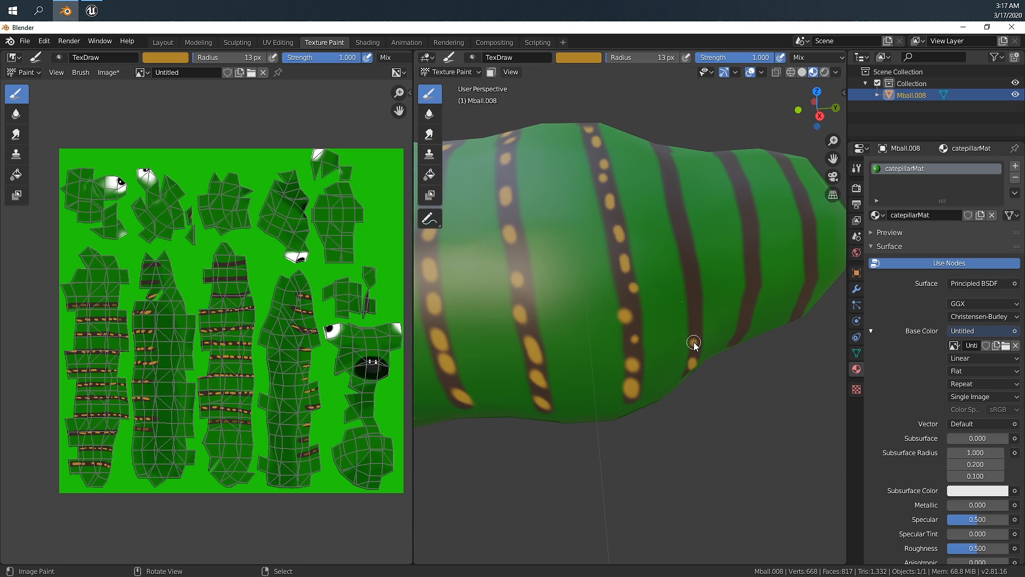
{"action": "left_click", "coordinate": [692, 286]}
{"action": "left_click", "coordinate": [676, 209]}
{"action": "mouse_move", "coordinate": [743, 309]}
{"action": "middle_mouse_down", "text": "shift"}
{"action": "mouse_move", "coordinate": [680, 295]}
{"action": "mouse_move", "coordinate": [659, 305]}
{"action": "middle_mouse_up", "text": "shift"}
{"action": "left_click", "coordinate": [684, 316]}
{"action": "left_click", "coordinate": [684, 286]}
{"action": "left_click", "coordinate": [674, 150]}
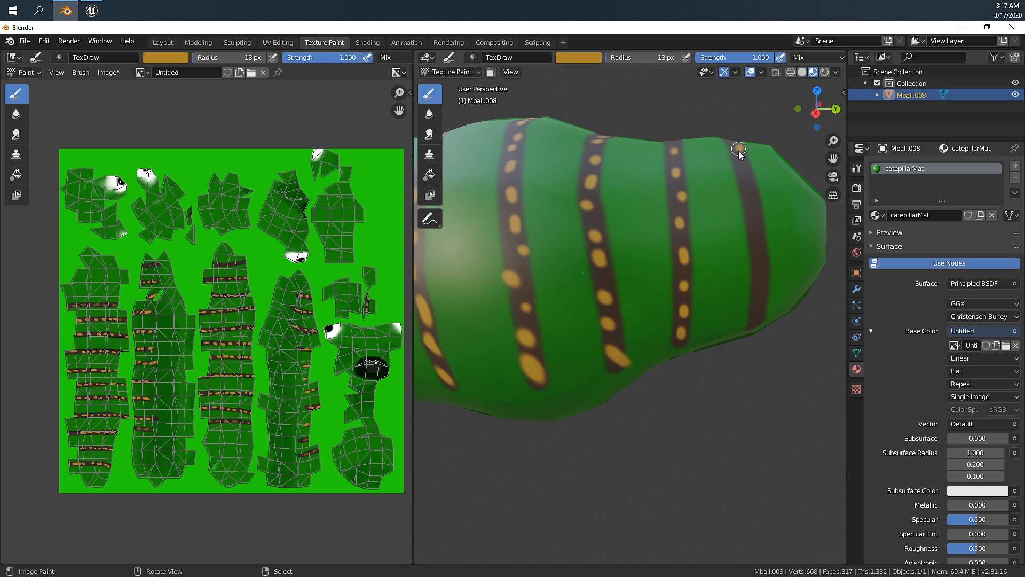
{"action": "left_click", "coordinate": [748, 190]}
{"action": "left_click", "coordinate": [759, 276]}
{"action": "left_click", "coordinate": [756, 323]}
Step: Save the project, and save the painted texture over catTexture.png in the uevehicle folder
{"action": "scroll", "coordinate": [523, 288], "scroll_direction": "down", "scroll_amount": 9}
{"action": "middle_click_drag", "start_coordinate": [523, 289], "coordinate": [699, 272]}
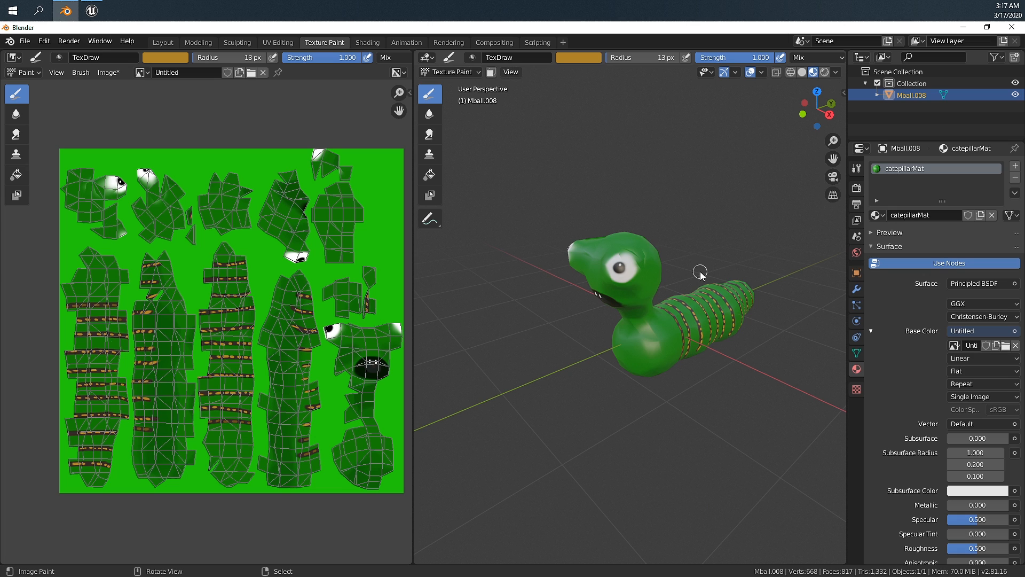
{"action": "middle_click_drag", "start_coordinate": [721, 291], "coordinate": [678, 270], "text": "shift"}
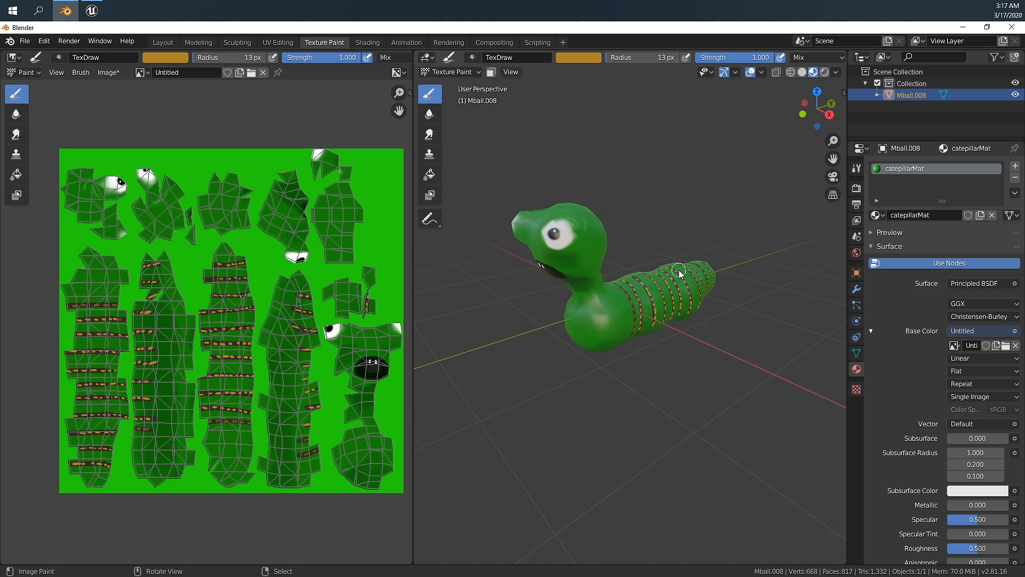
{"action": "key", "text": "ctrl+s"}
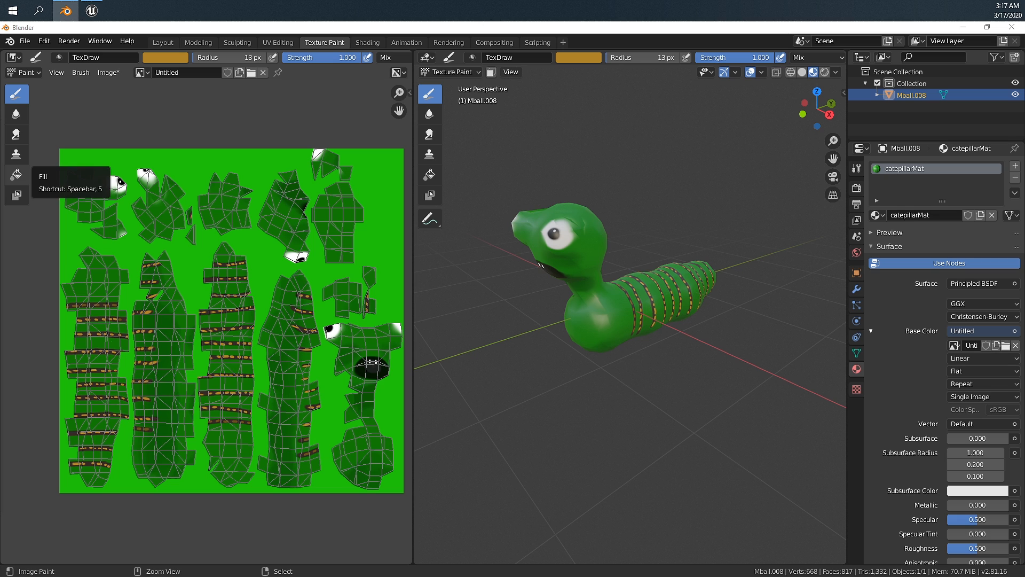
{"action": "left_click", "coordinate": [108, 72]}
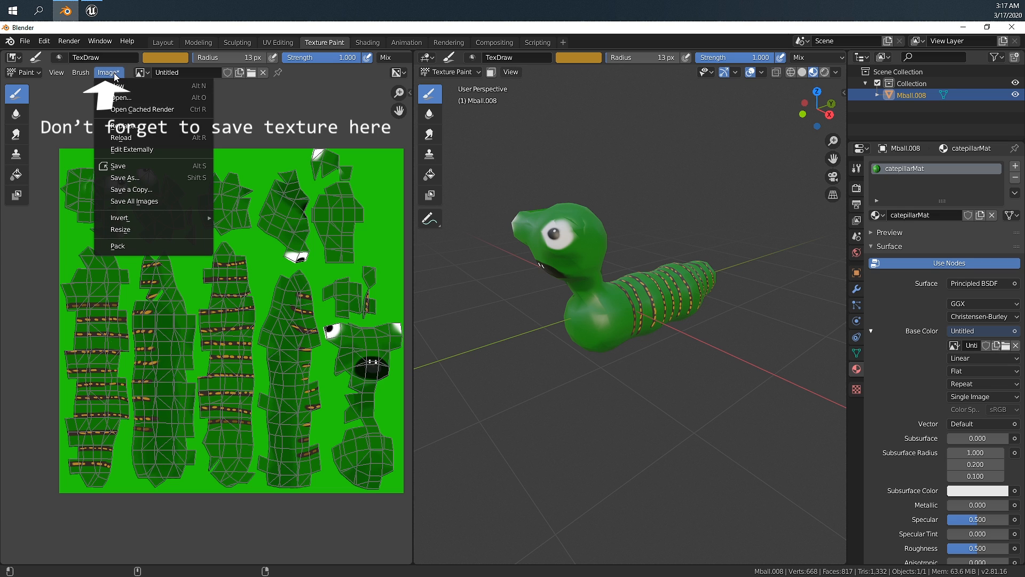
{"action": "left_click", "coordinate": [133, 178]}
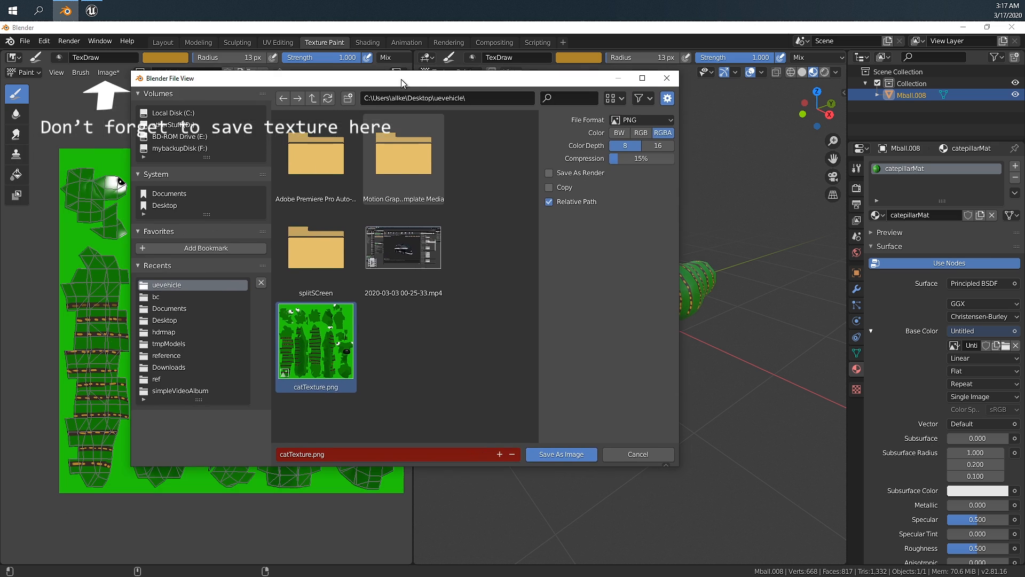
{"action": "left_click", "coordinate": [560, 452]}
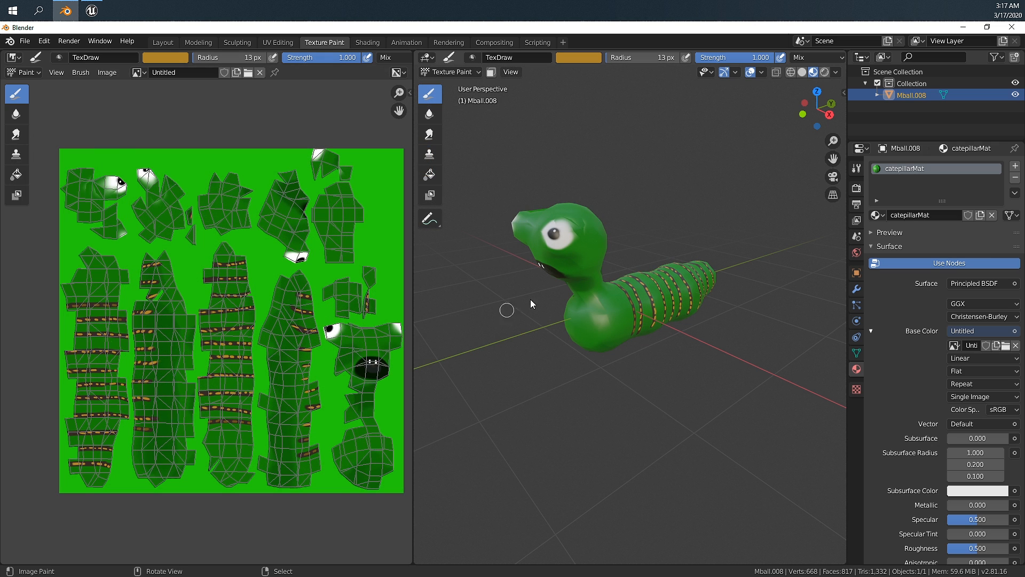
Step: Switch to the Layout workspace and show the caterpillar in wireframe shading from the right orthographic view
{"action": "scroll", "coordinate": [637, 317], "scroll_direction": "up", "scroll_amount": 3}
{"action": "middle_click_drag", "start_coordinate": [637, 317], "coordinate": [608, 300]}
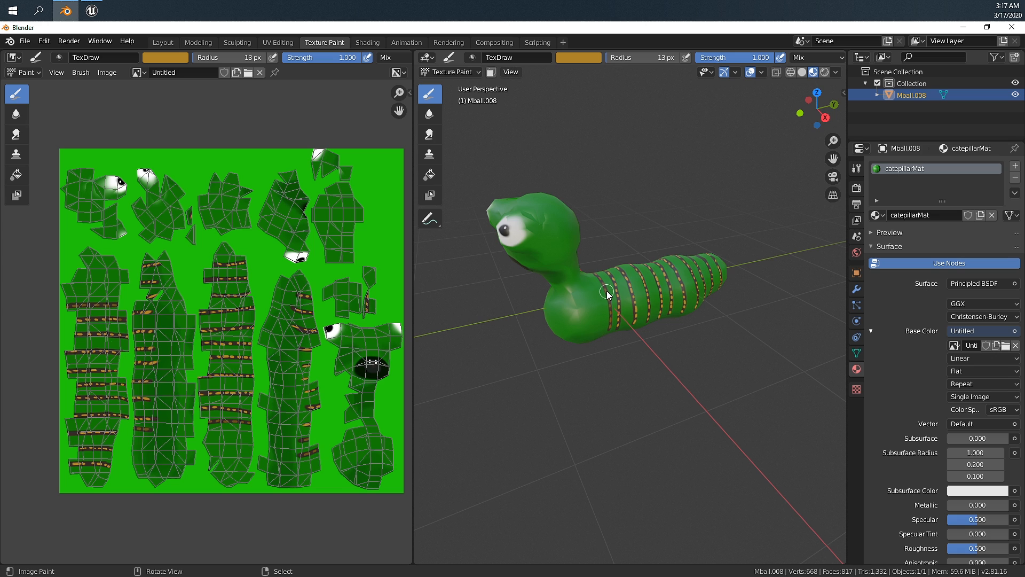
{"action": "key", "text": "KP_3"}
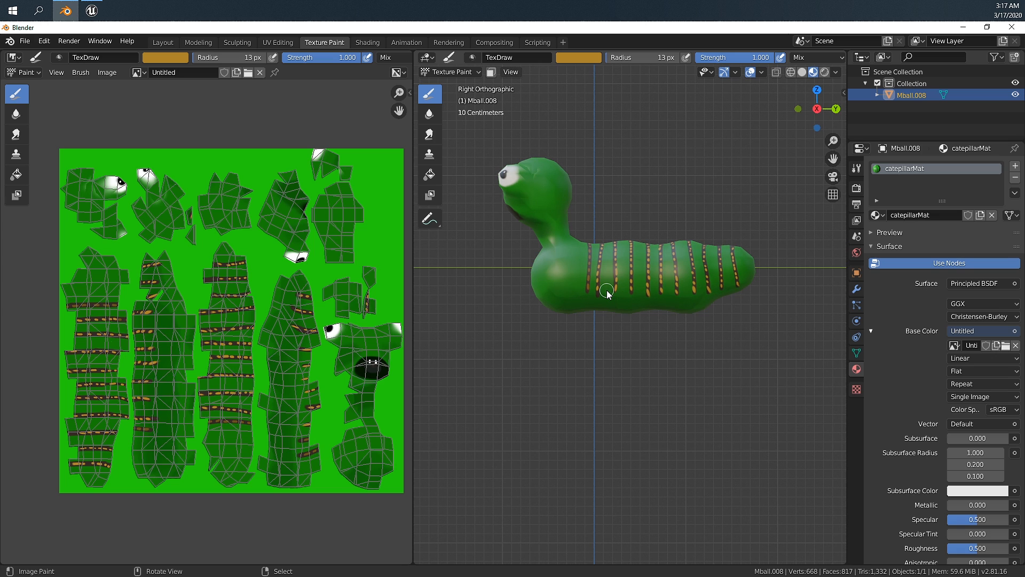
{"action": "scroll", "coordinate": [611, 299], "scroll_direction": "up", "scroll_amount": 1}
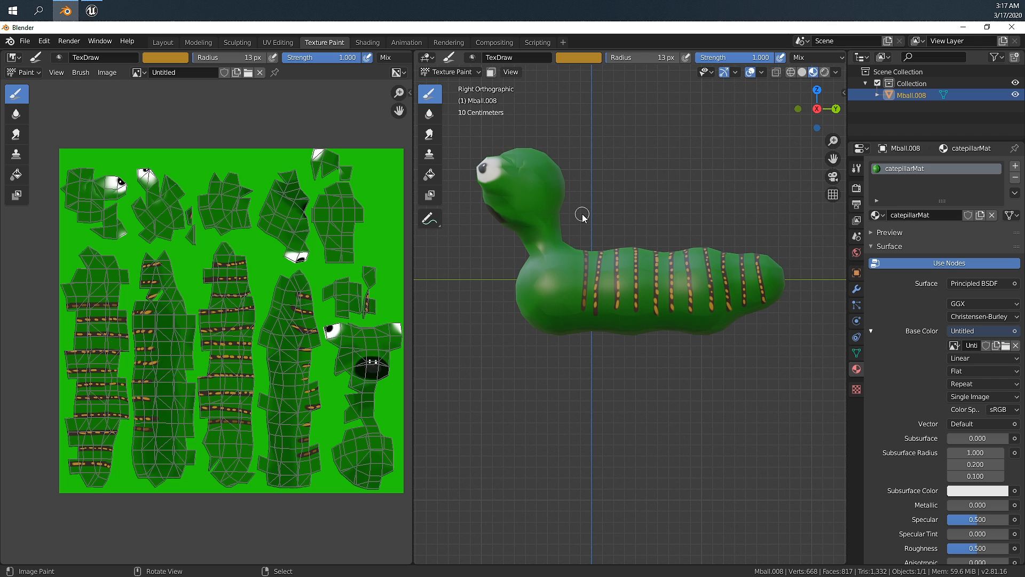
{"action": "left_click", "coordinate": [163, 42]}
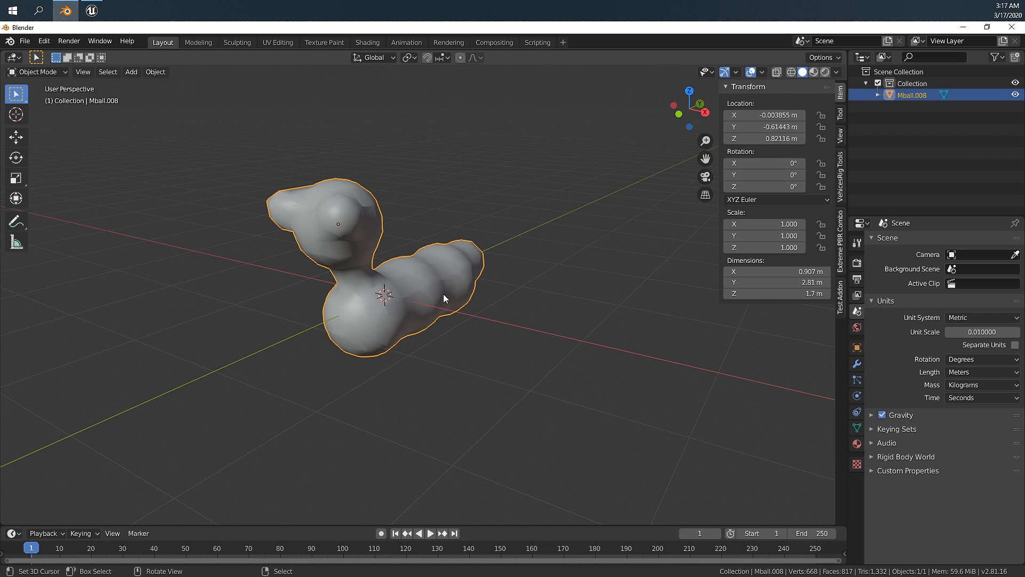
{"action": "key", "text": "KP_3"}
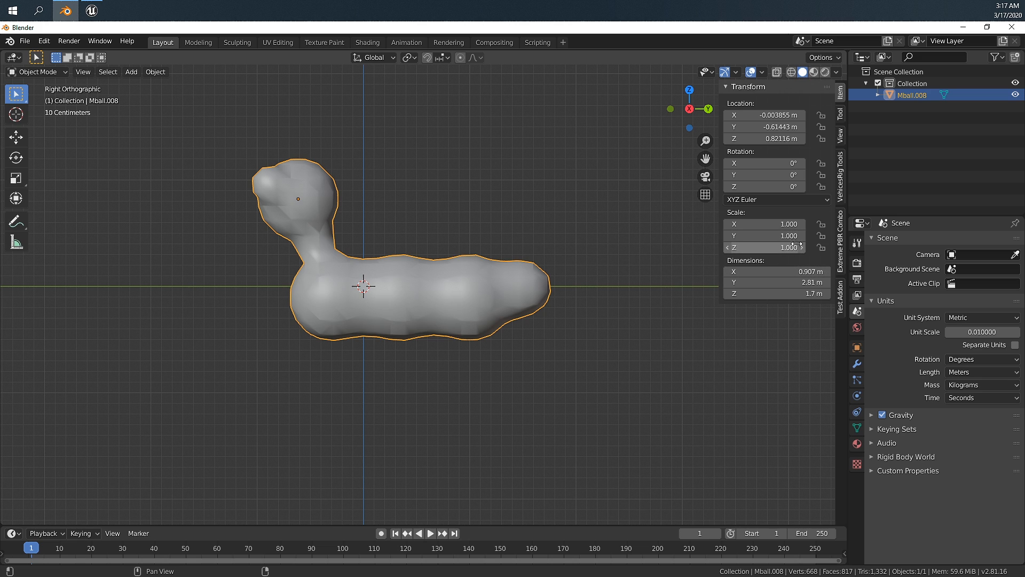
{"action": "middle_click_drag", "start_coordinate": [480, 305], "coordinate": [478, 299], "text": "shift"}
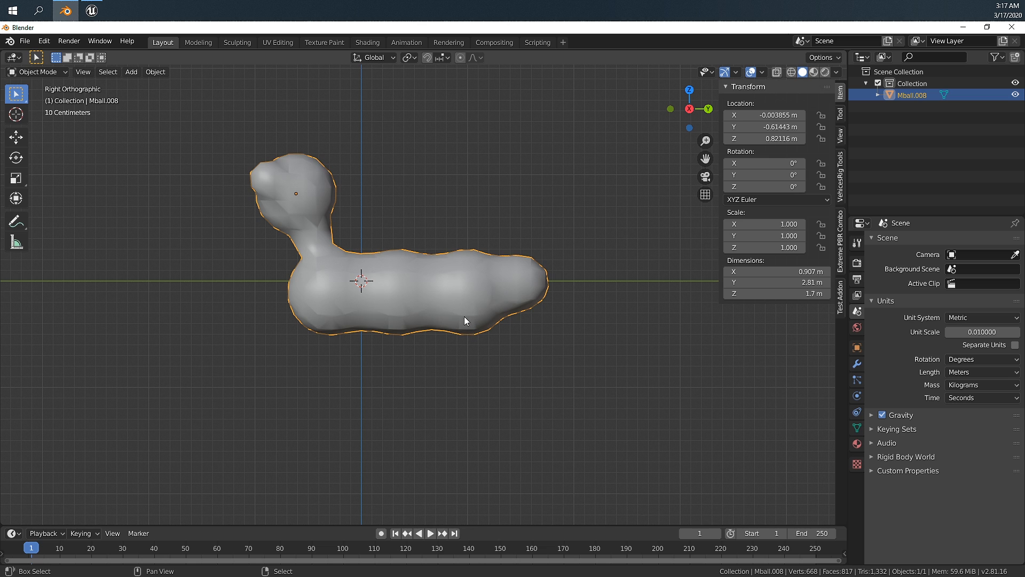
{"action": "middle_click_drag", "start_coordinate": [463, 316], "coordinate": [465, 312], "text": "shift"}
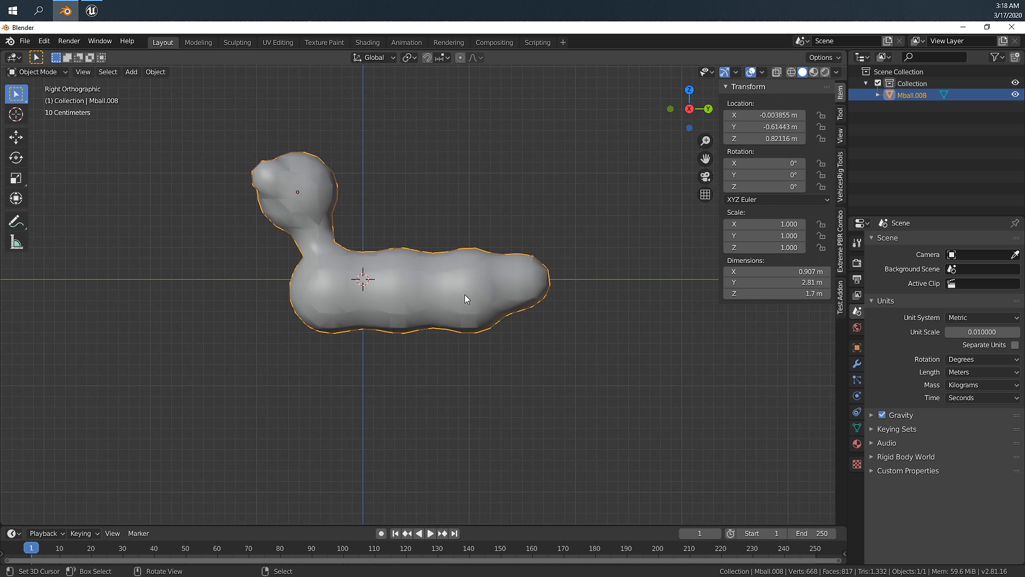
{"action": "key", "text": "z"}
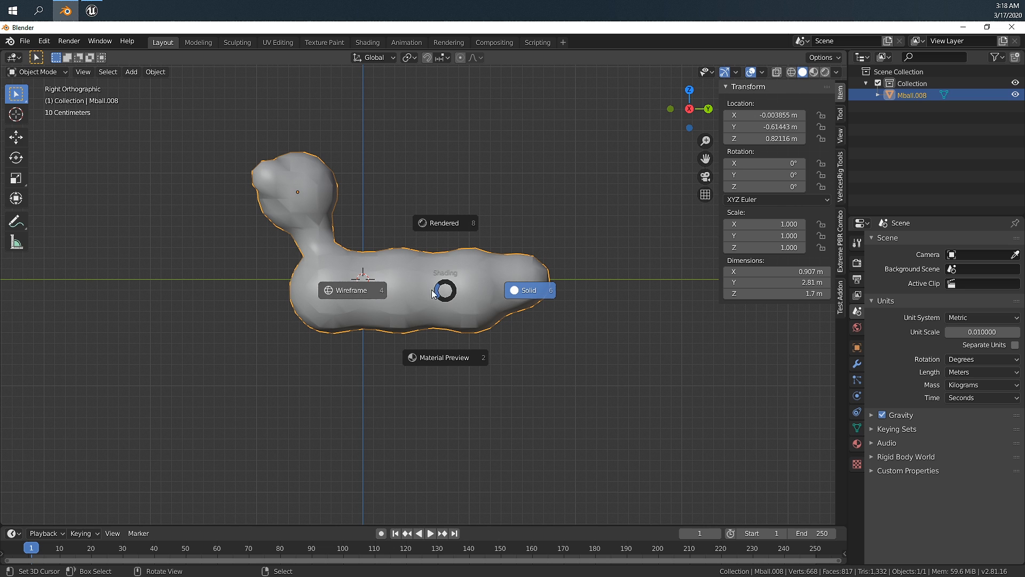
{"action": "left_click", "coordinate": [370, 292]}
{"action": "middle_click_drag", "start_coordinate": [370, 292], "coordinate": [418, 280], "text": "shift"}
{"action": "scroll", "coordinate": [394, 278], "scroll_direction": "up", "scroll_amount": 2}
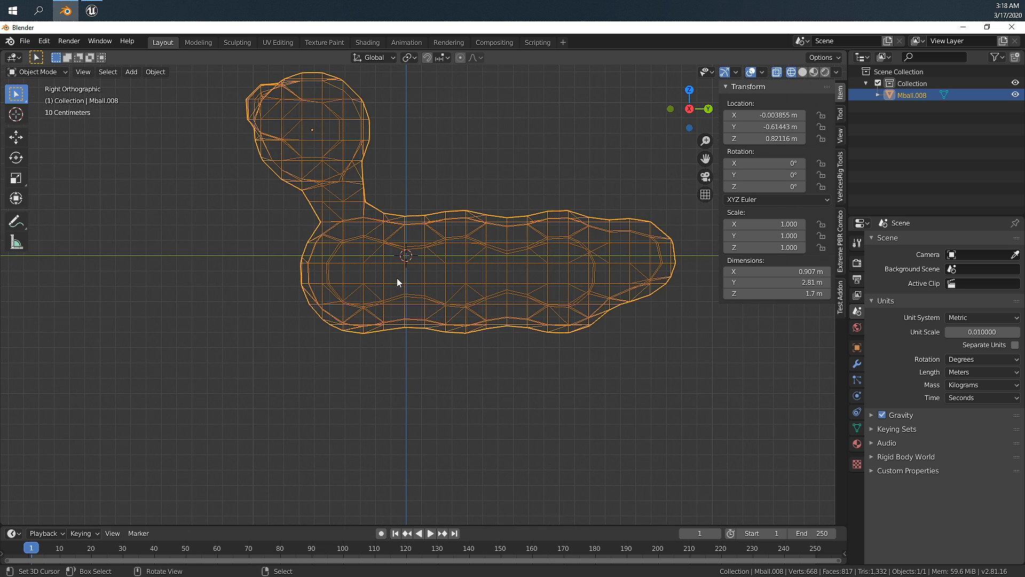
Step: Add an armature at the world origin
{"action": "key", "text": "shift+a"}
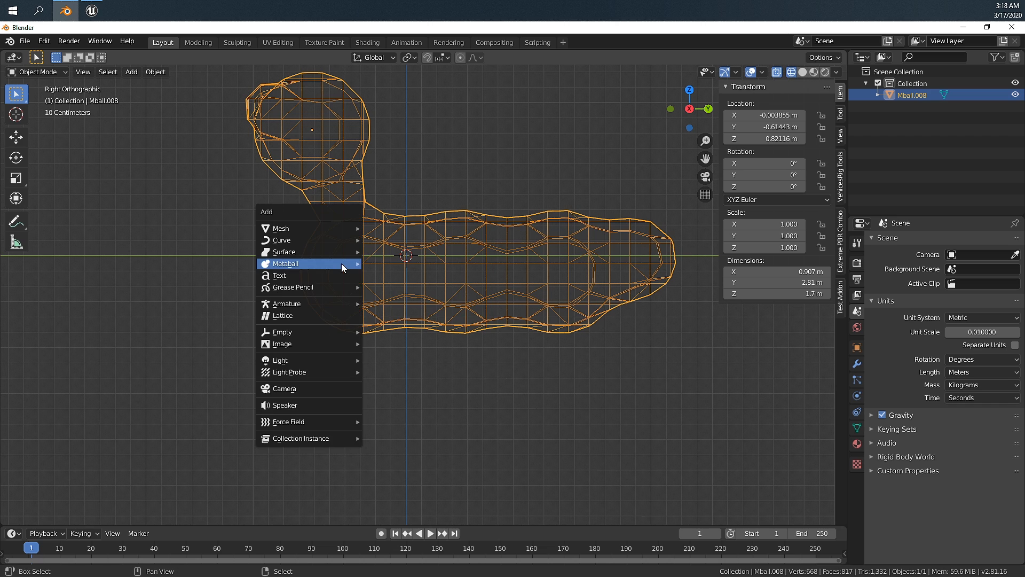
{"action": "mouse_move", "coordinate": [337, 305]}
{"action": "left_click", "coordinate": [405, 304]}
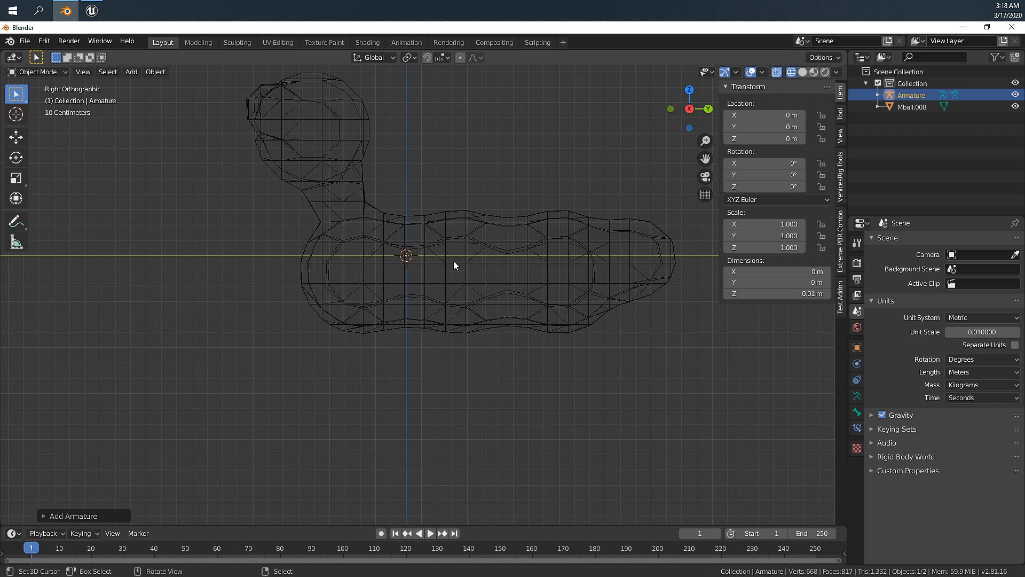
Step: Set the armature's scale to 100 on the X, Y and Z axes
{"action": "left_click", "coordinate": [773, 224]}
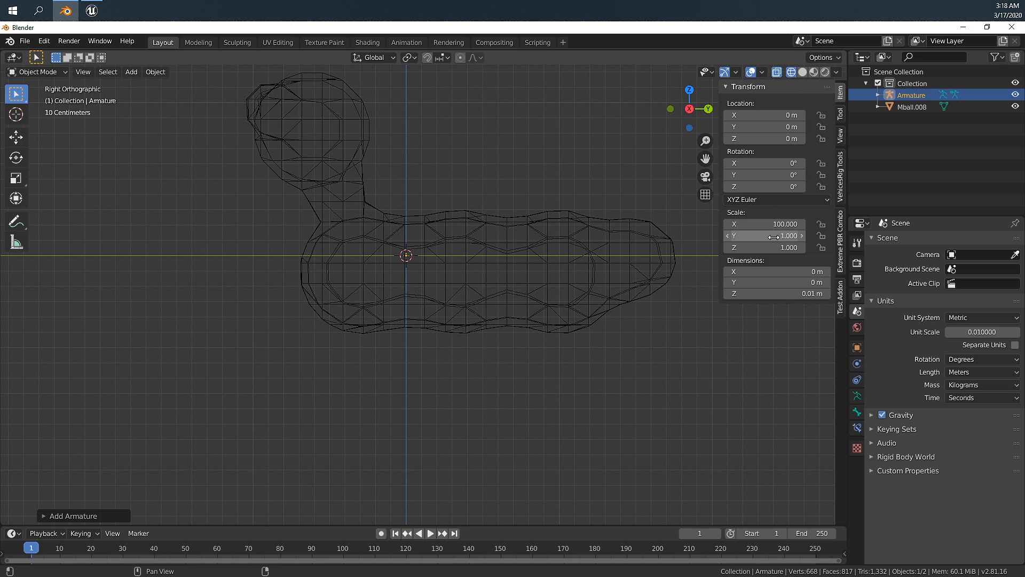
{"action": "left_click", "coordinate": [774, 236]}
{"action": "type", "text": "100"}
{"action": "key", "text": "Return"}
{"action": "left_click", "coordinate": [778, 246]}
{"action": "type", "text": "10"}
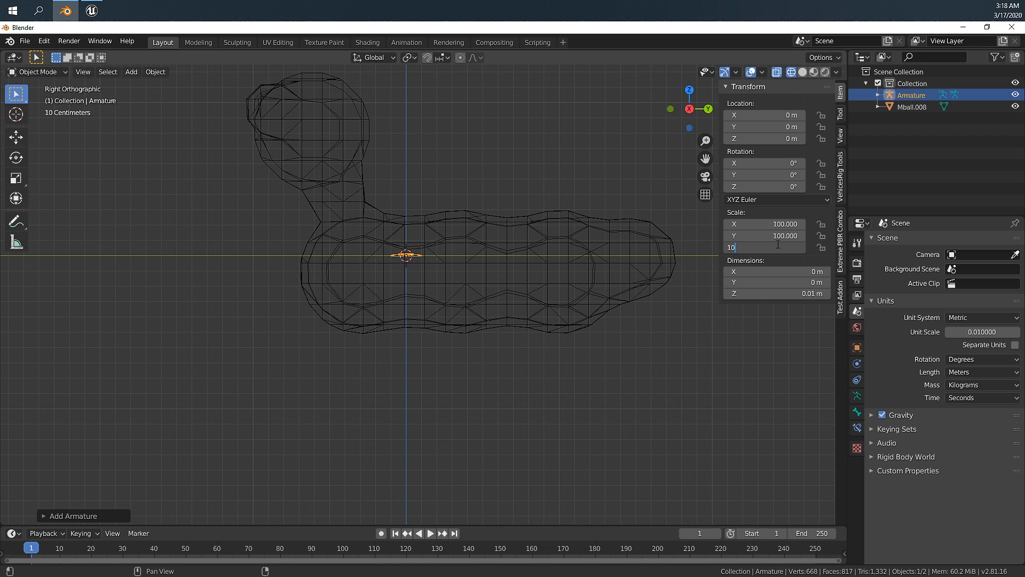
{"action": "type", "text": "0"}
{"action": "key", "text": "Return"}
{"action": "middle_click_drag", "start_coordinate": [469, 193], "coordinate": [469, 200], "text": "shift"}
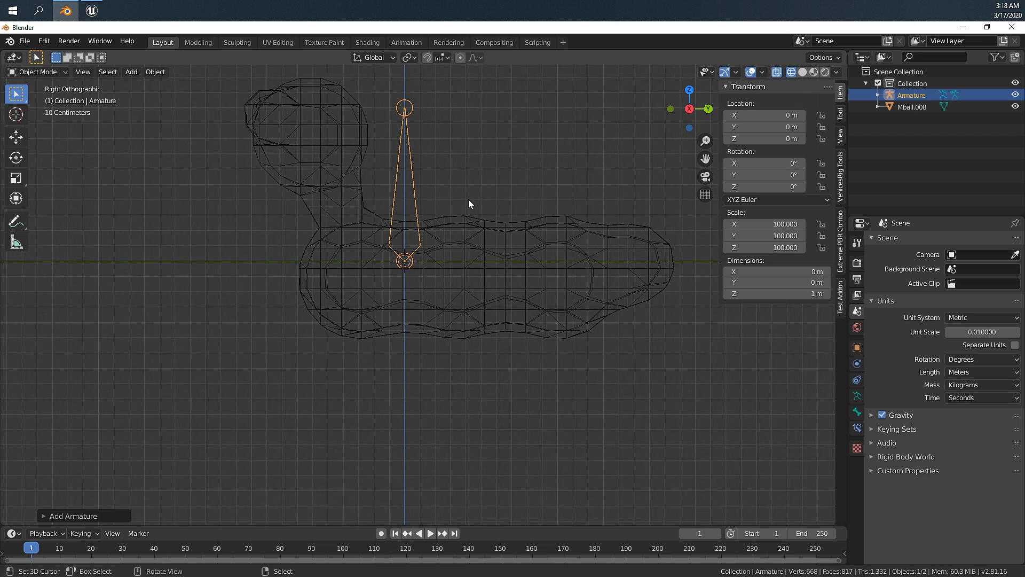
Step: Set the armature's scale to 50 on the X, Y and Z axes
{"action": "left_click", "coordinate": [775, 225]}
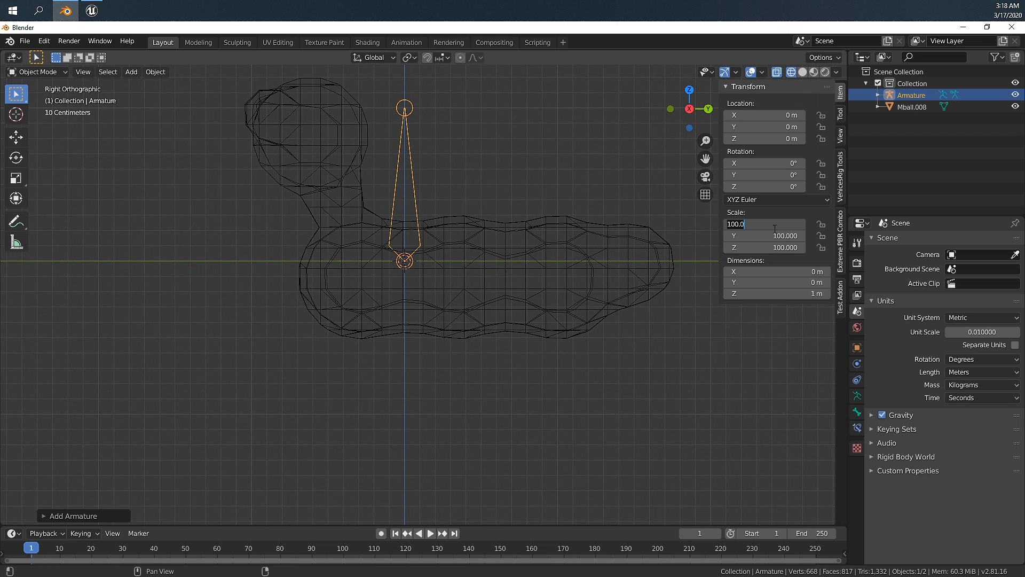
{"action": "type", "text": "50"}
{"action": "key", "text": "Return"}
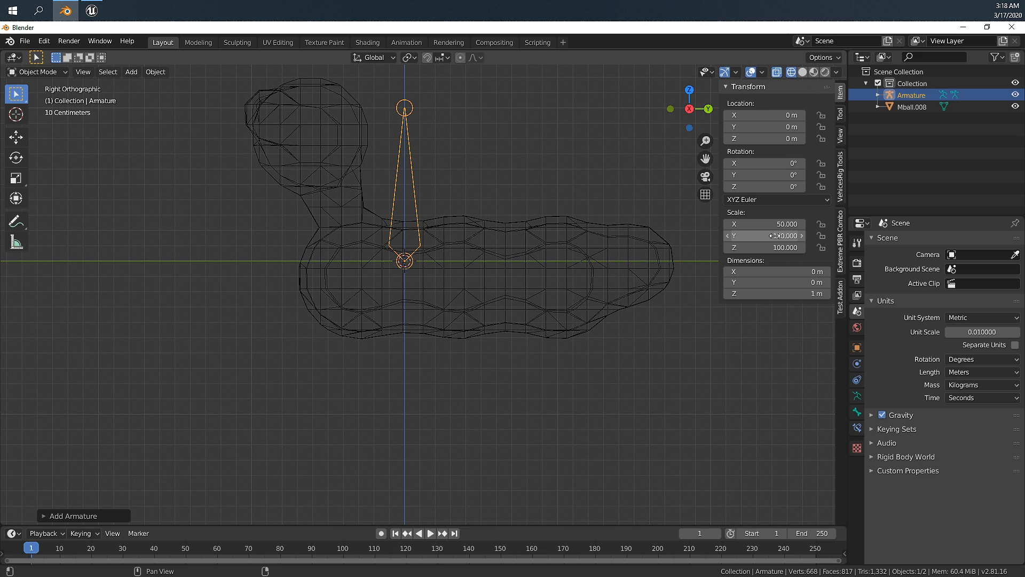
{"action": "left_click", "coordinate": [777, 236]}
{"action": "type", "text": "50"}
{"action": "key", "text": "Return"}
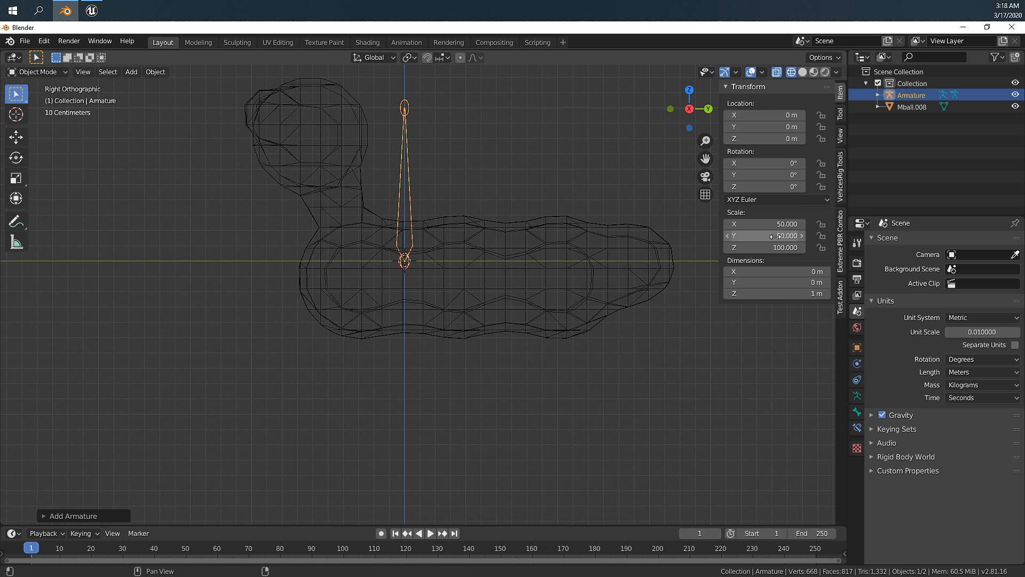
{"action": "left_click", "coordinate": [775, 248]}
{"action": "type", "text": "50"}
{"action": "key", "text": "Return"}
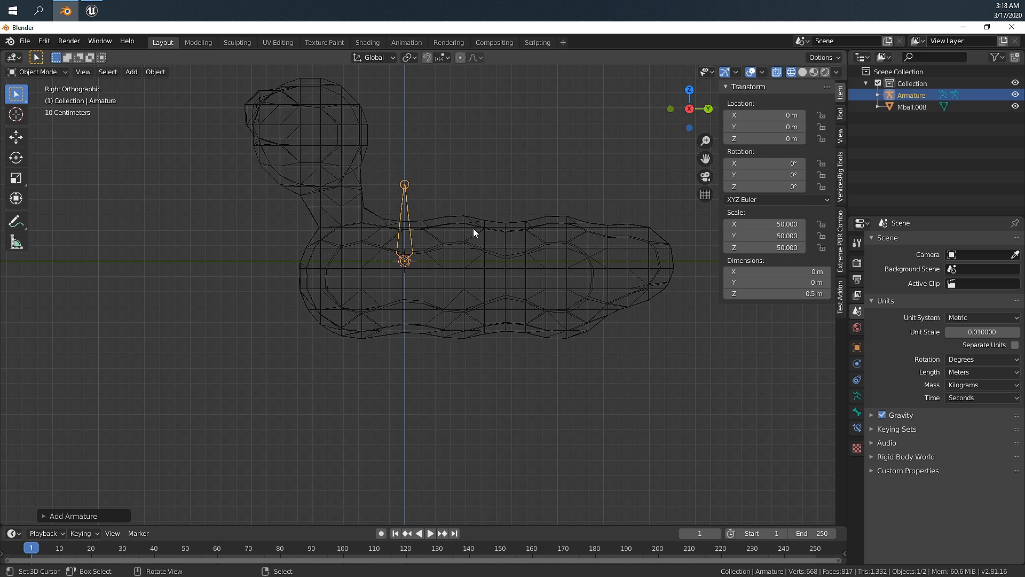
Step: Move the armature to the lower front of the body, at about Y -0.60 m and Z -0.49 m
{"action": "key", "text": "g"}
{"action": "left_click", "coordinate": [420, 276]}
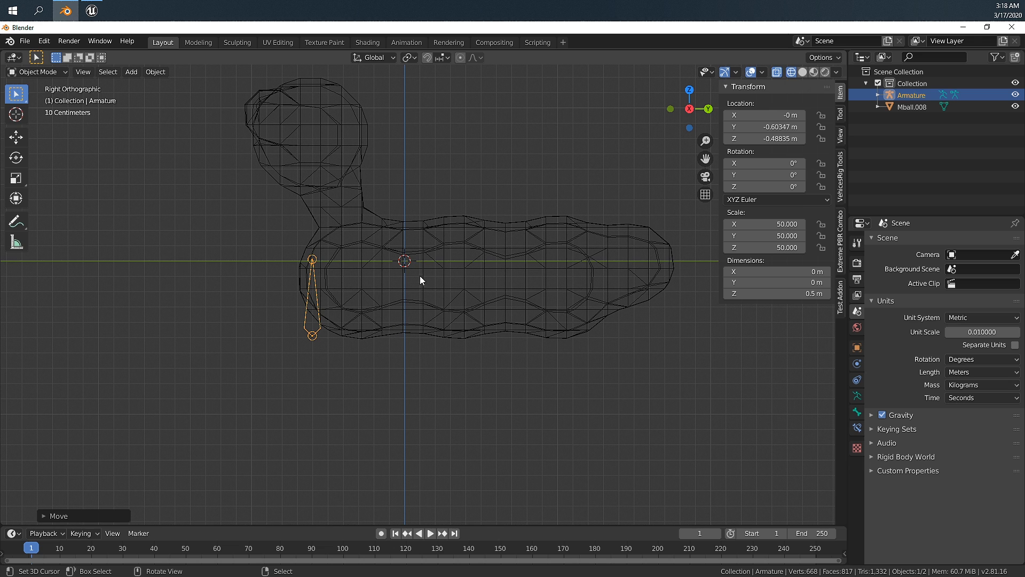
{"action": "left_click", "coordinate": [310, 260]}
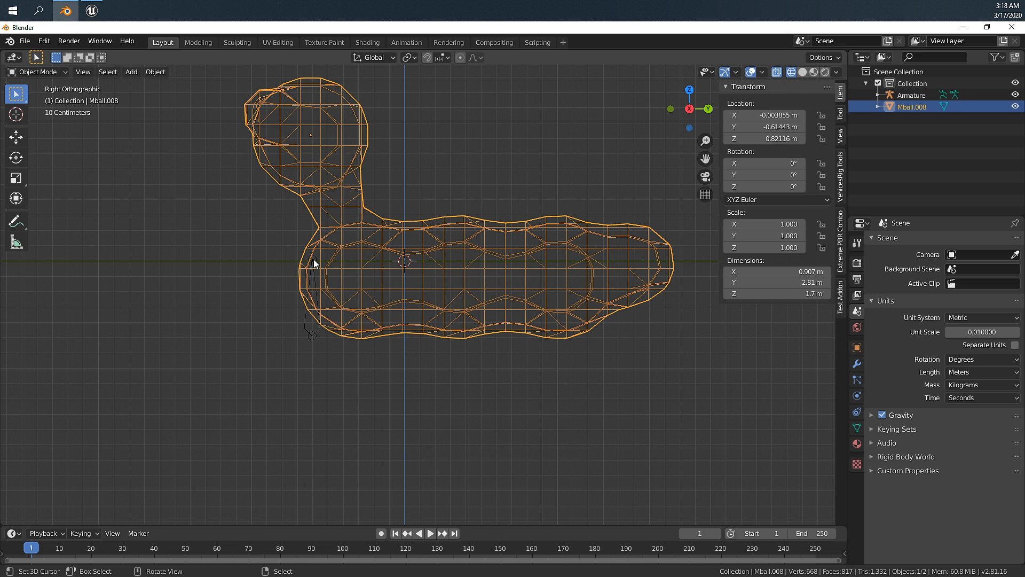
Step: In the armature's Edit Mode, tilt the bone's tip toward the tail and move the whole bone up inside the body
{"action": "left_click", "coordinate": [313, 259]}
{"action": "key", "text": "Tab"}
{"action": "key", "text": "g"}
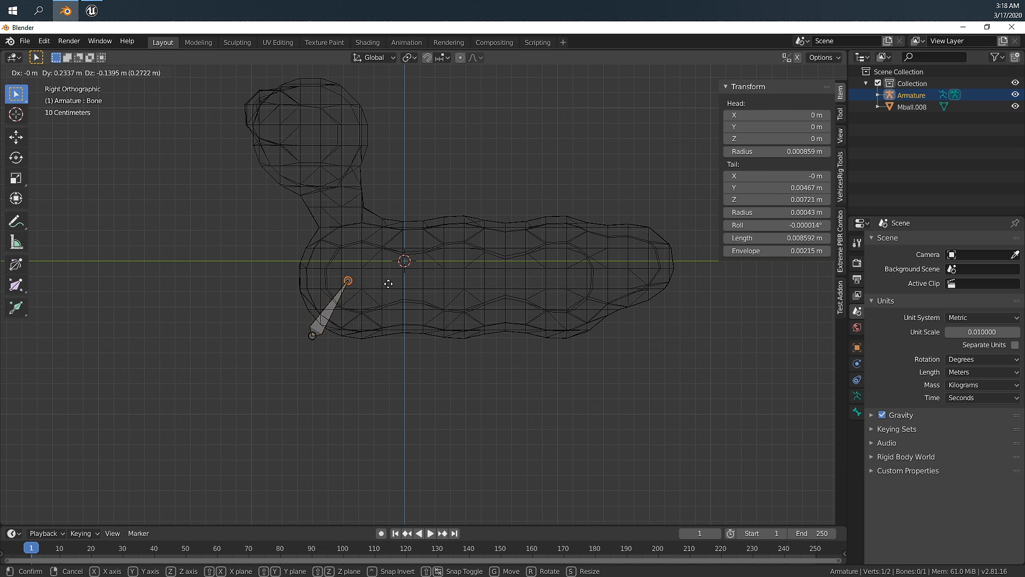
{"action": "left_click", "coordinate": [389, 283]}
{"action": "left_click", "coordinate": [335, 310]}
{"action": "key", "text": "g"}
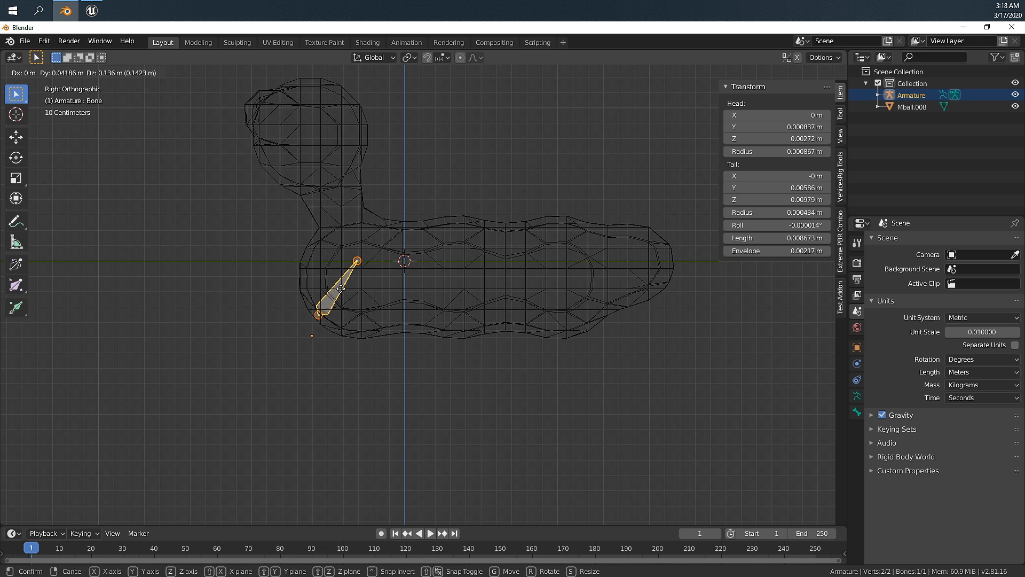
{"action": "left_click", "coordinate": [341, 287]}
Step: Shorten the bone to a length of about 0.0067 m by moving its tip back toward its base
{"action": "left_click", "coordinate": [355, 260]}
{"action": "key", "text": "g"}
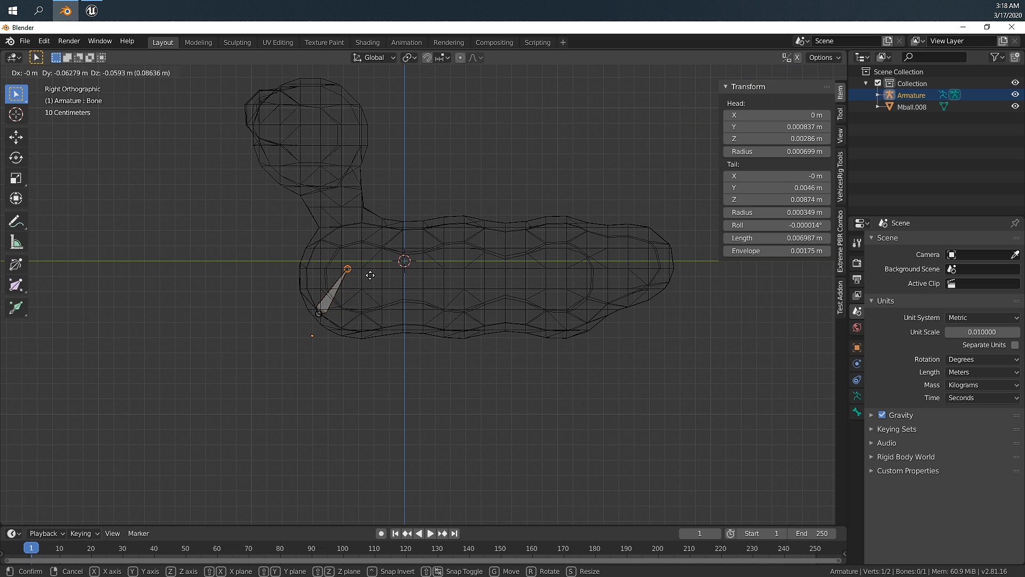
{"action": "left_click", "coordinate": [370, 278]}
{"action": "scroll", "coordinate": [389, 267], "scroll_direction": "down", "scroll_amount": 1, "text": "shift"}
{"action": "middle_click_drag", "start_coordinate": [389, 267], "coordinate": [342, 277], "text": "shift"}
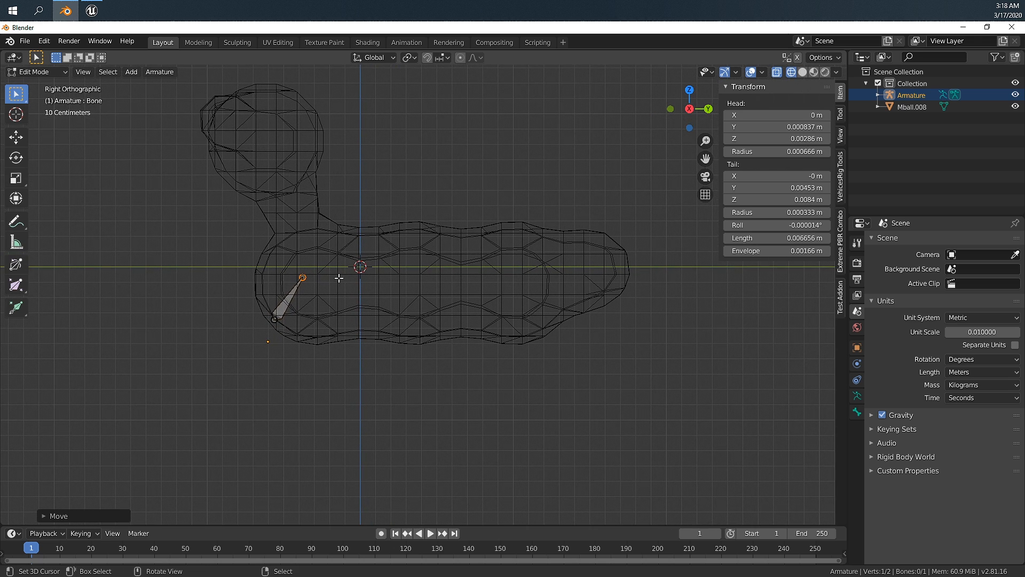
Step: Extrude three connected bones upward from the bone's tip, through the neck and into the middle of the head
{"action": "key", "text": "e"}
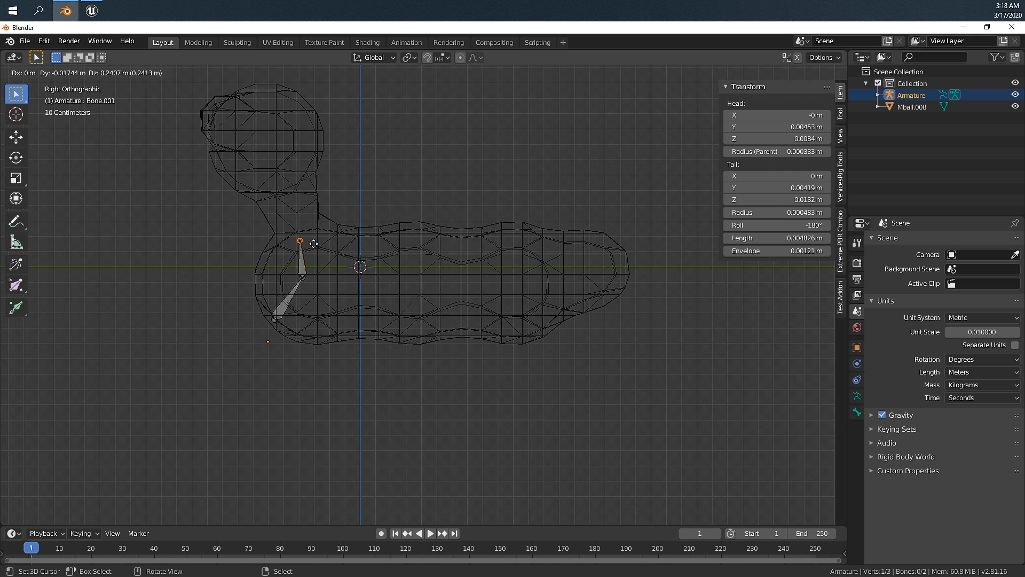
{"action": "left_click", "coordinate": [313, 243]}
{"action": "key", "text": "e"}
{"action": "left_click", "coordinate": [298, 203]}
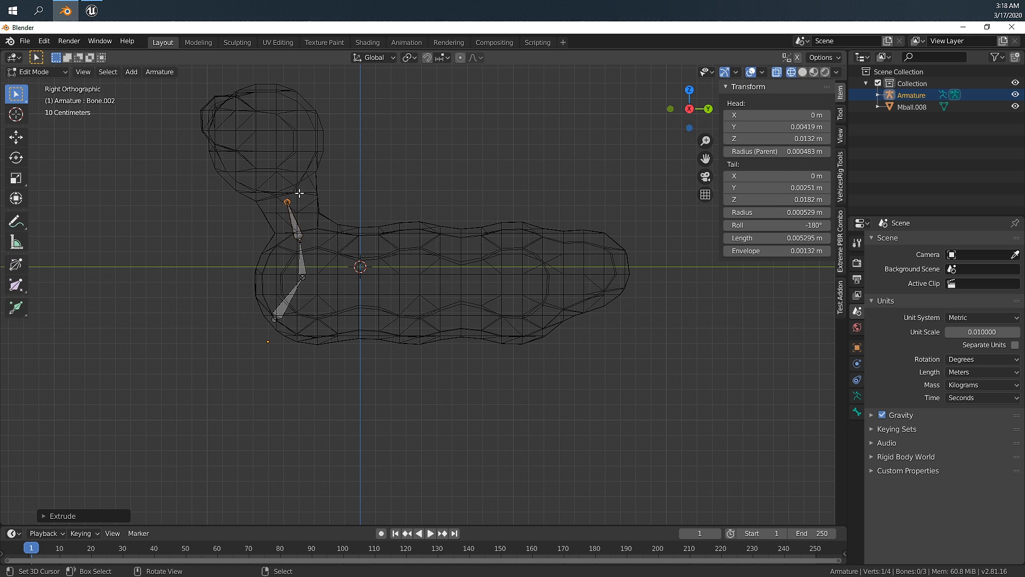
{"action": "key", "text": "e"}
{"action": "left_click", "coordinate": [275, 119]}
Step: From the first bone's tip, extrude two bones along the Y axis toward the tail, each about 0.006 to 0.008 m long
{"action": "middle_click_drag", "start_coordinate": [321, 245], "coordinate": [280, 255], "text": "shift"}
{"action": "left_click", "coordinate": [275, 265]}
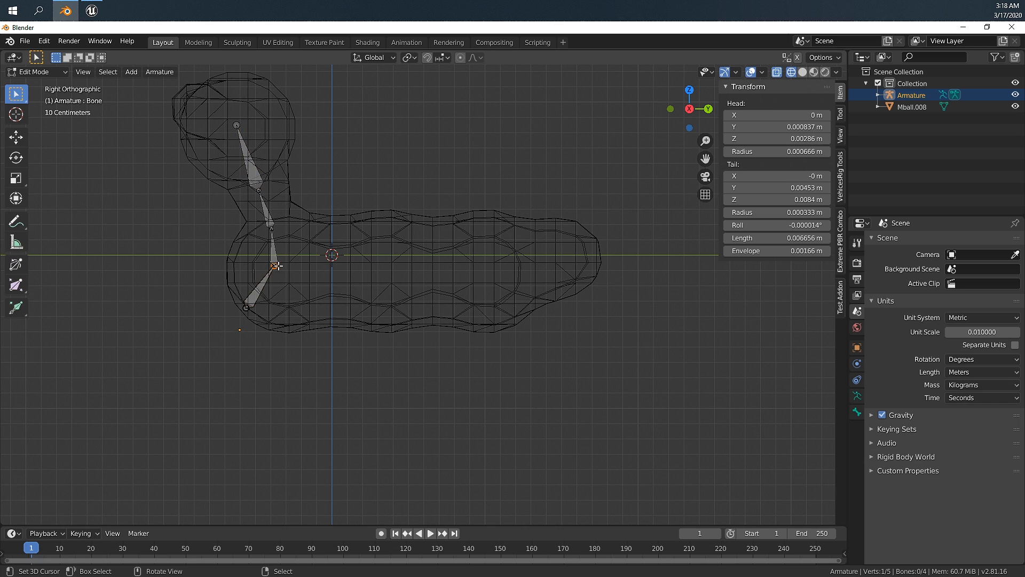
{"action": "key", "text": "e"}
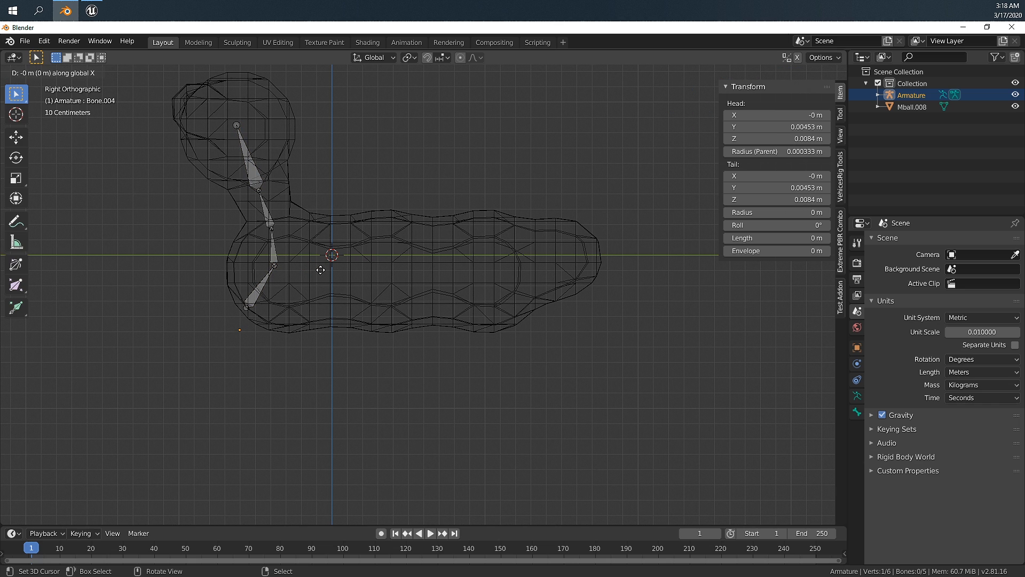
{"action": "key", "text": "y"}
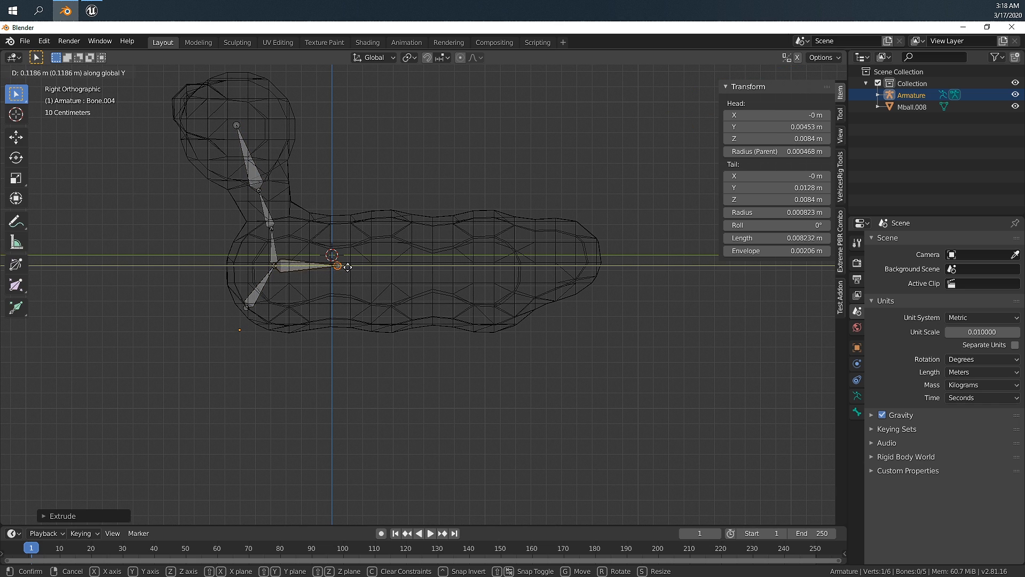
{"action": "left_click", "coordinate": [329, 267]}
{"action": "key", "text": "e"}
{"action": "key", "text": "y"}
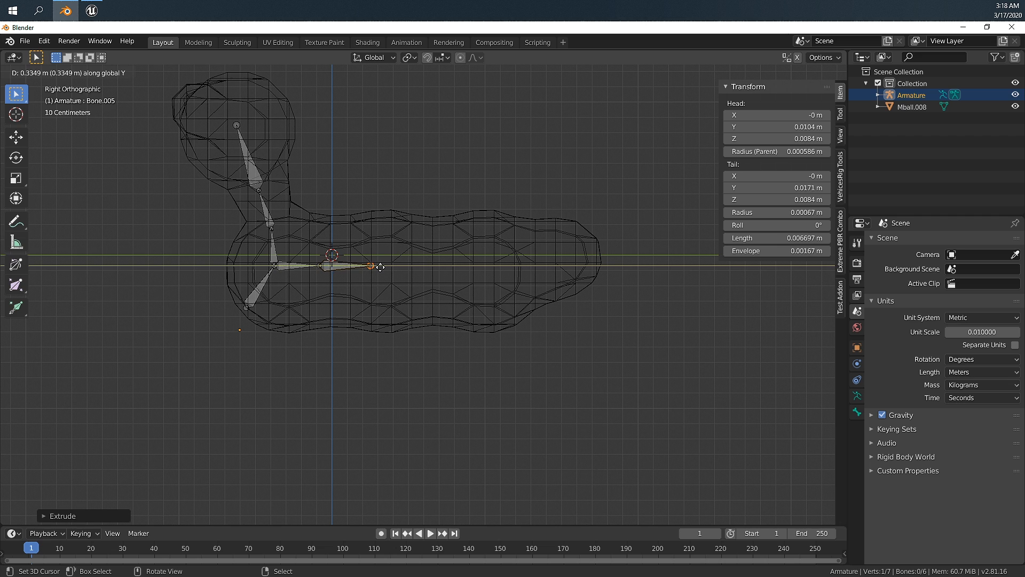
{"action": "left_click", "coordinate": [391, 268]}
Step: Extend the body chain with three more bones along the Y axis, ending near the tail at about Y 0.0416 m
{"action": "key", "text": "e"}
{"action": "key", "text": "y"}
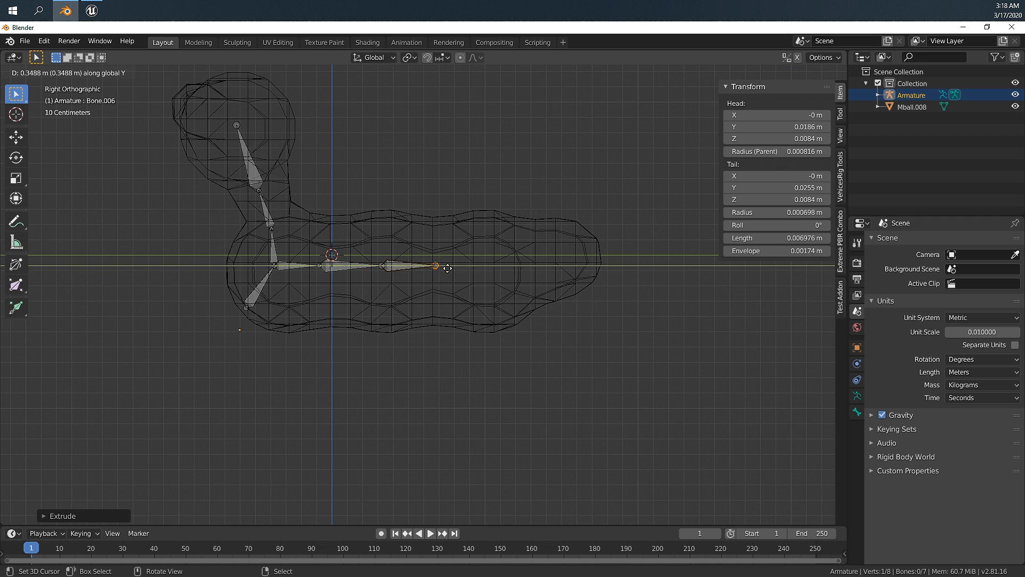
{"action": "left_click", "coordinate": [451, 268]}
{"action": "key", "text": "e"}
{"action": "key", "text": "y"}
{"action": "left_click", "coordinate": [509, 267]}
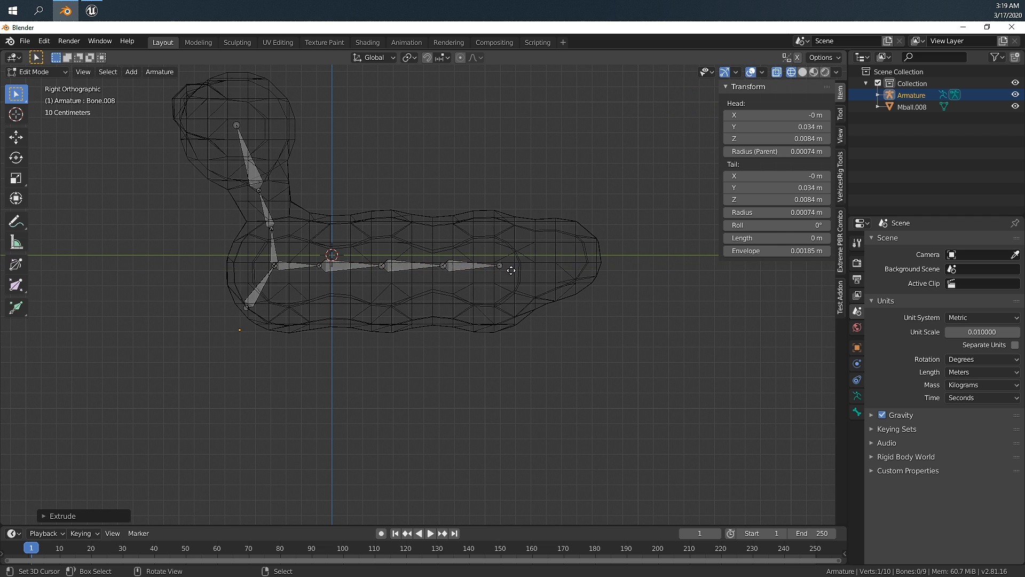
{"action": "key", "text": "e"}
{"action": "key", "text": "y"}
{"action": "left_click", "coordinate": [567, 267]}
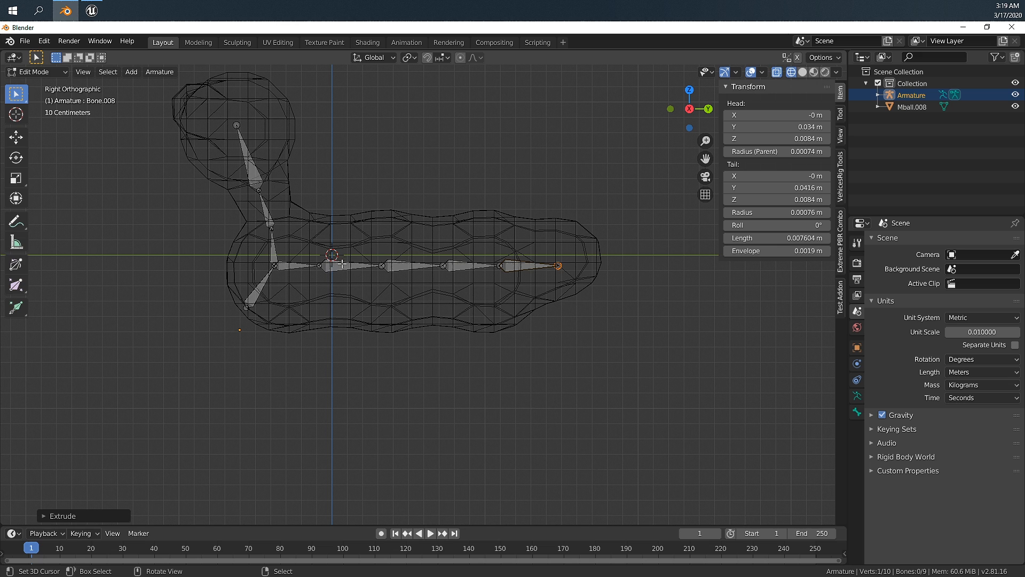
Step: Raise the first two joints of the body chain along Z, to about 0.0088 m and 0.0087 m
{"action": "left_click", "coordinate": [319, 265]}
{"action": "middle_click_drag", "start_coordinate": [376, 257], "coordinate": [368, 254], "text": "shift"}
{"action": "key", "text": "g"}
{"action": "key", "text": "z"}
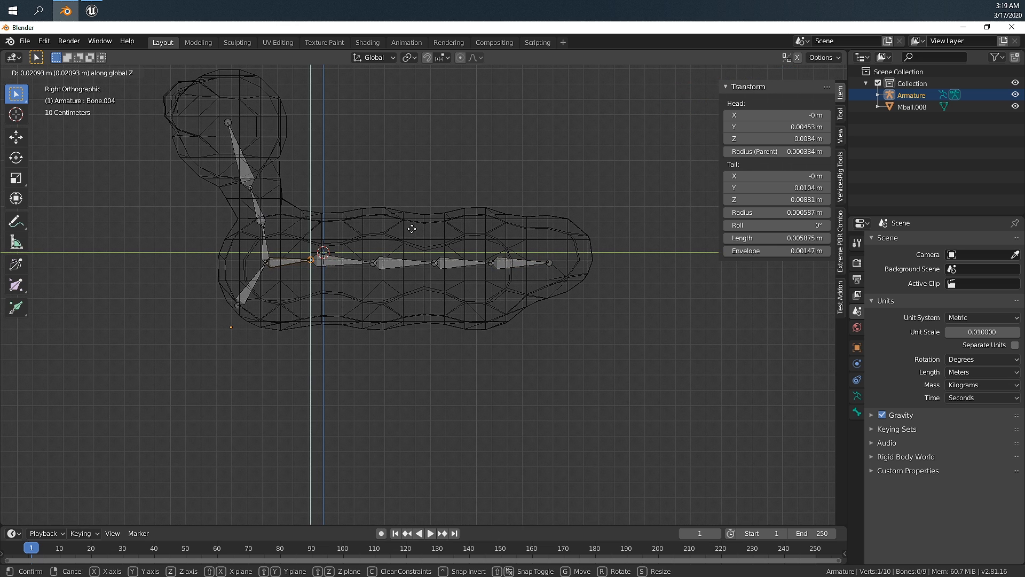
{"action": "left_click", "coordinate": [412, 228]}
{"action": "right_click", "coordinate": [379, 257]}
{"action": "key", "text": "g"}
{"action": "key", "text": "z"}
{"action": "left_click", "coordinate": [395, 261]}
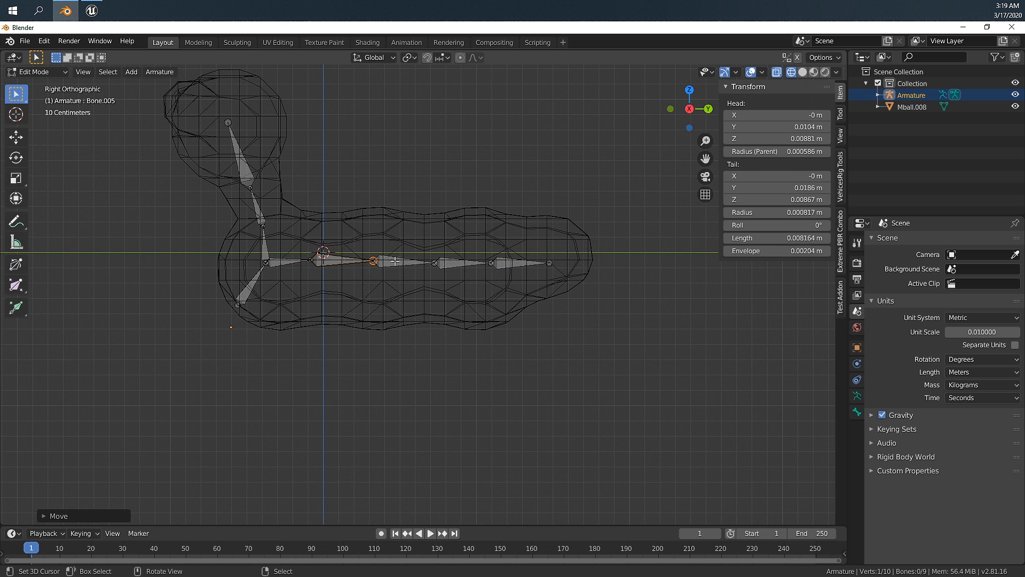
Step: Lower the tail bone's tip along Z to about 0.0079 m and return to Object Mode
{"action": "left_click", "coordinate": [549, 263]}
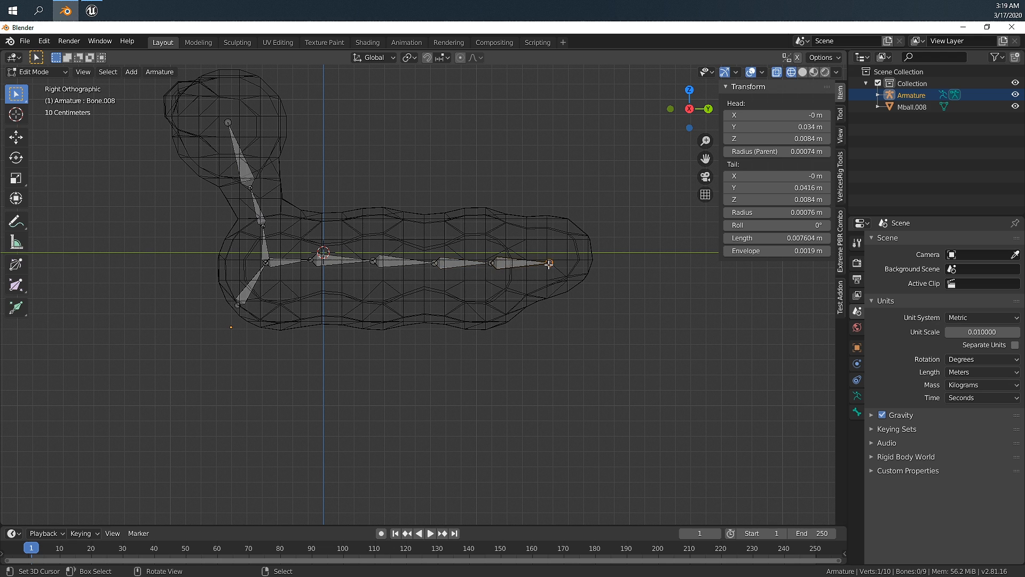
{"action": "key", "text": "g"}
{"action": "key", "text": "z"}
{"action": "left_click", "coordinate": [549, 267]}
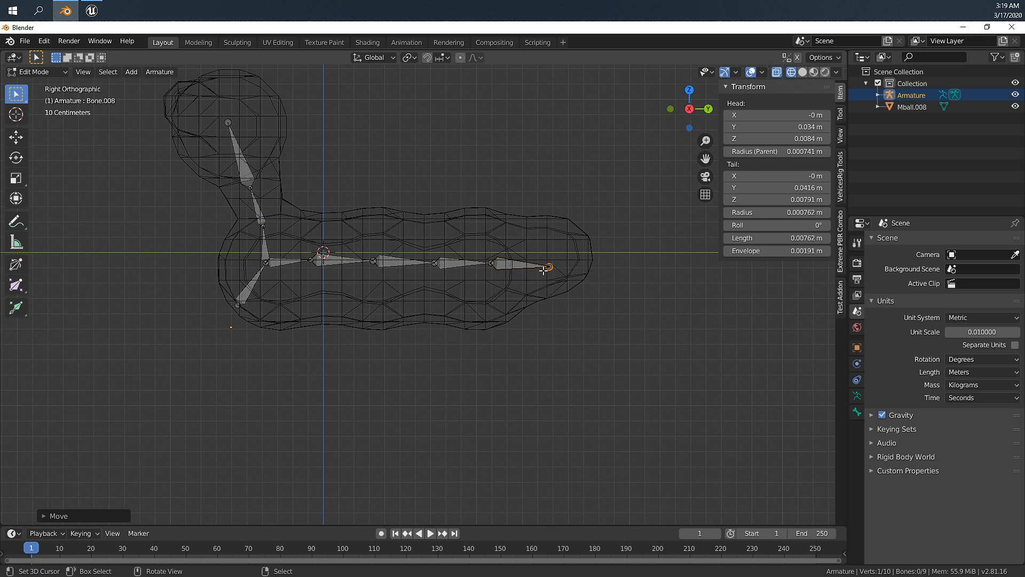
{"action": "key", "text": "Tab"}
Step: Examine how the bone chain sits inside the body from the front and in perspective, comparing solid and wireframe shading
{"action": "middle_click_drag", "start_coordinate": [353, 267], "coordinate": [381, 286]}
{"action": "key", "text": "KP_1"}
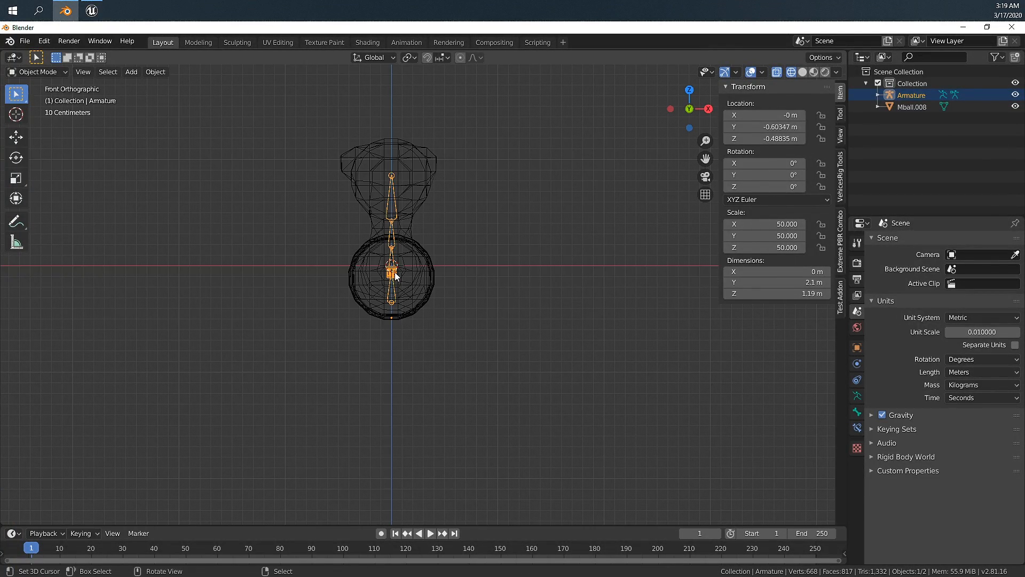
{"action": "scroll", "coordinate": [396, 269], "scroll_direction": "up", "scroll_amount": 6}
{"action": "scroll", "coordinate": [413, 312], "scroll_direction": "down", "scroll_amount": 3}
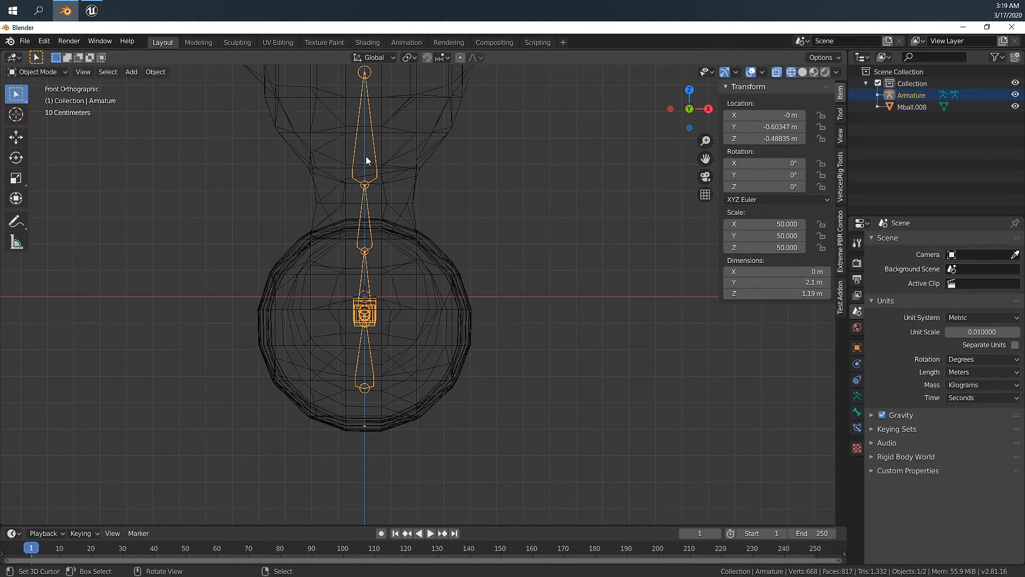
{"action": "mouse_move", "coordinate": [447, 223]}
{"action": "middle_mouse_down"}
{"action": "mouse_move", "coordinate": [362, 235]}
{"action": "mouse_move", "coordinate": [369, 255]}
{"action": "middle_mouse_up"}
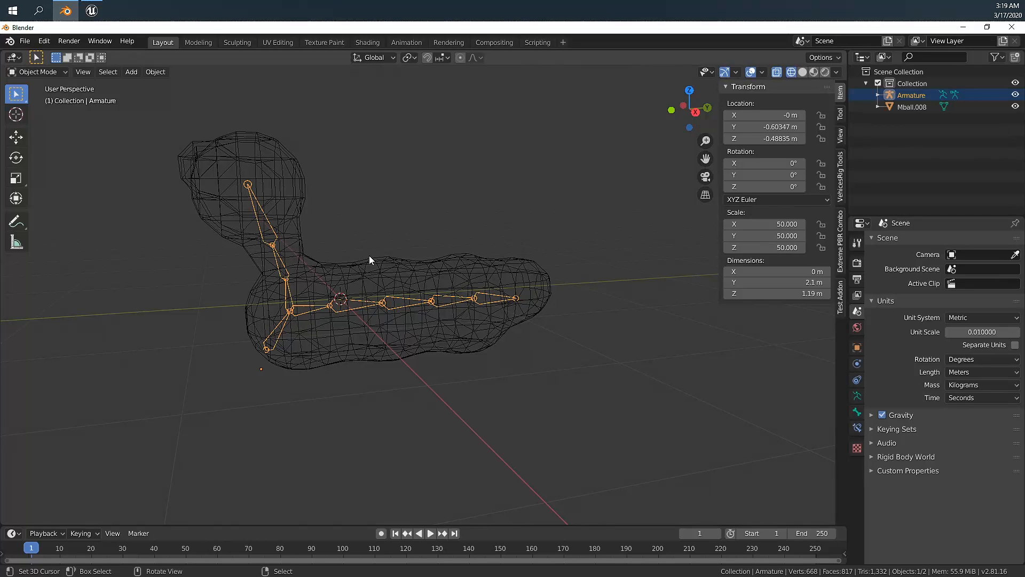
{"action": "key", "text": "z"}
{"action": "left_click", "coordinate": [433, 260]}
{"action": "key", "text": "z"}
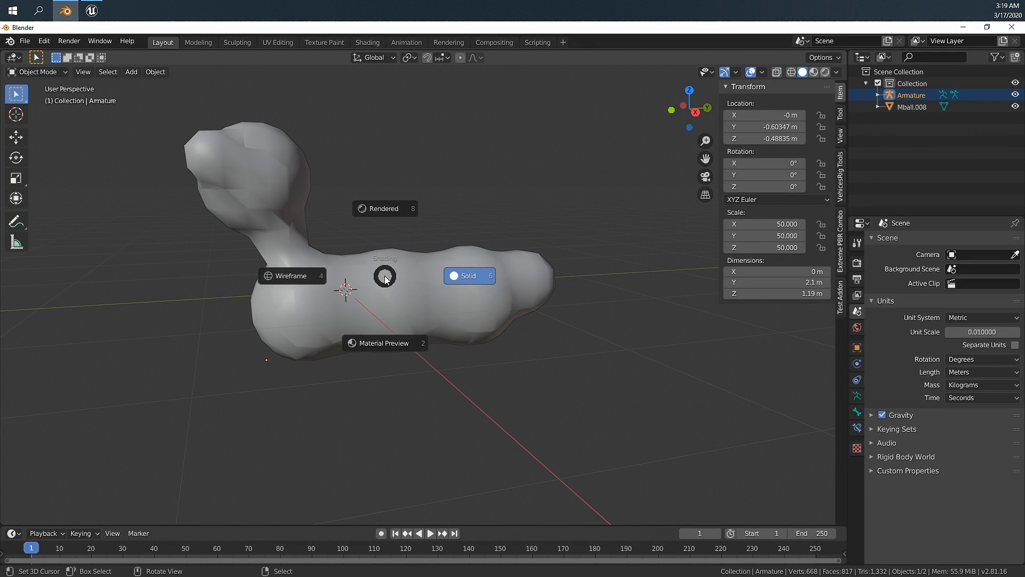
{"action": "left_click", "coordinate": [322, 279]}
Step: Turn on Axes and In Front in the armature's viewport display settings
{"action": "left_click", "coordinate": [386, 296]}
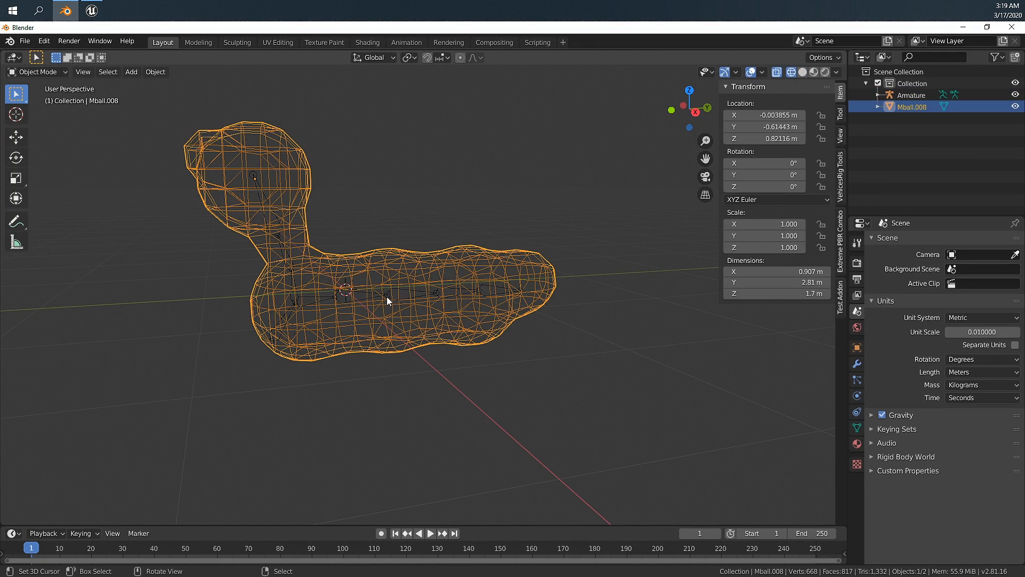
{"action": "left_click", "coordinate": [392, 295]}
{"action": "left_click", "coordinate": [857, 395]}
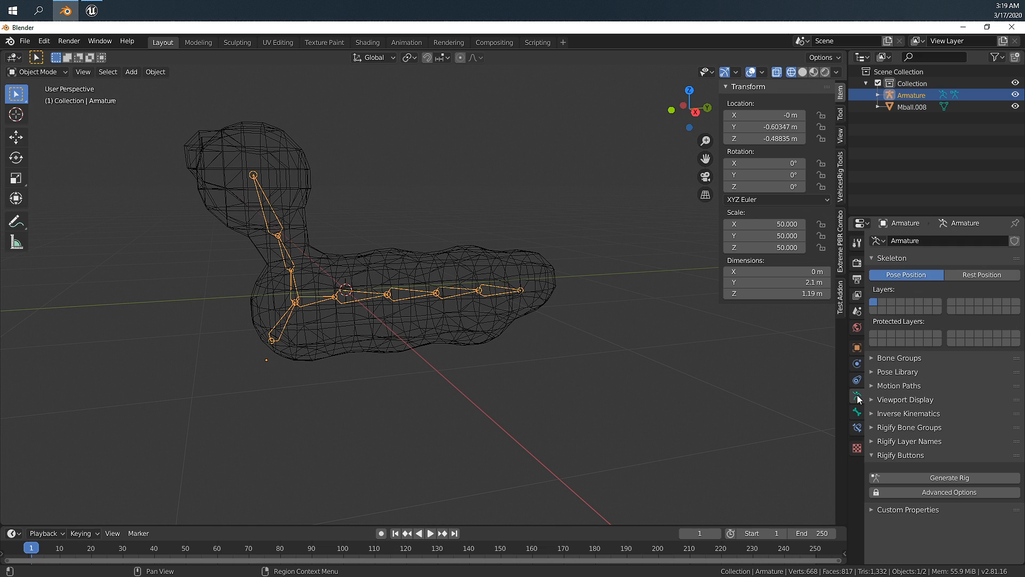
{"action": "left_click", "coordinate": [883, 400]}
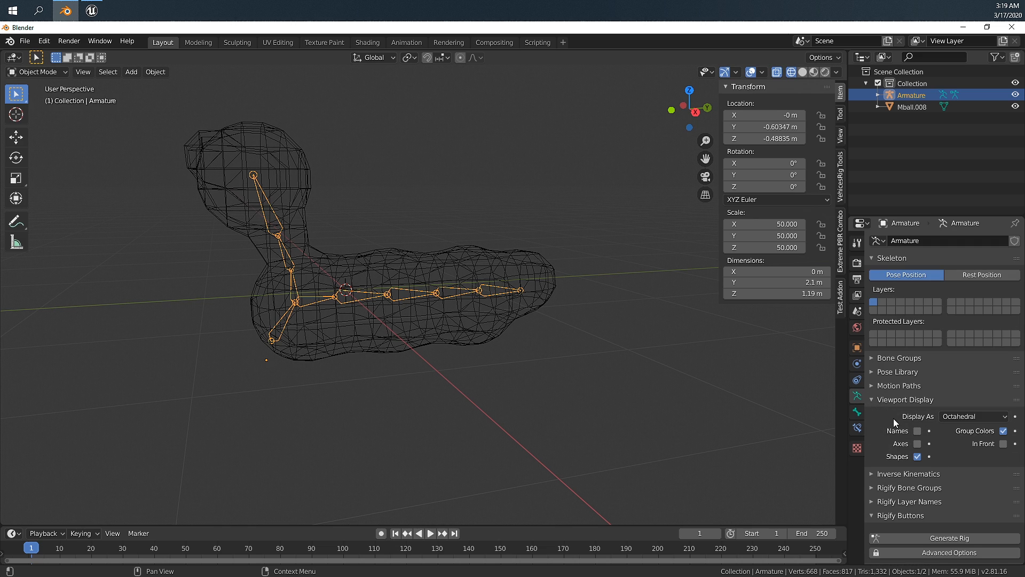
{"action": "left_click", "coordinate": [918, 443]}
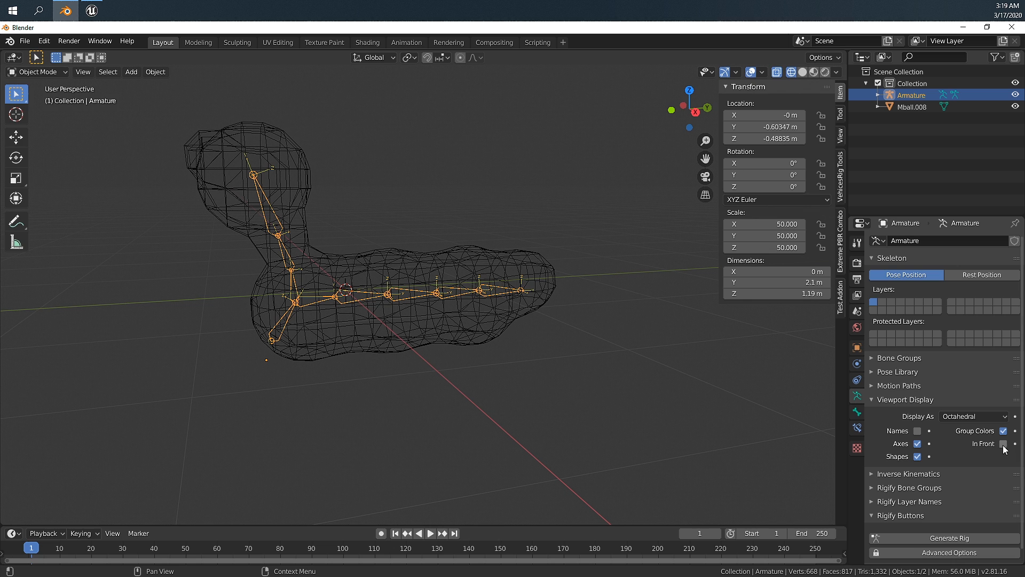
Step: Switch the viewport shading from wireframe to solid and on to Material Preview to show the painted body
{"action": "key", "text": "z"}
{"action": "left_click", "coordinate": [498, 306]}
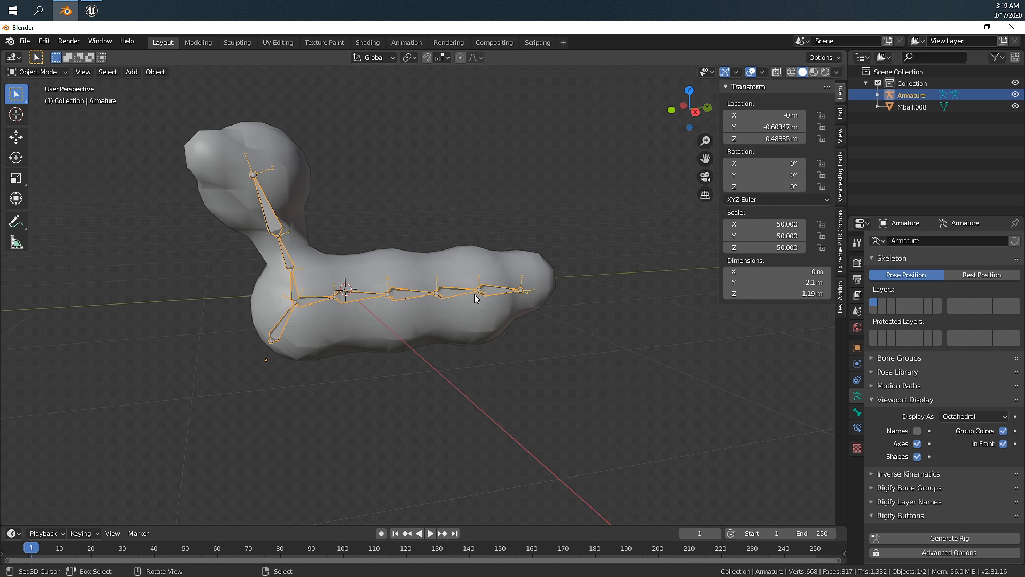
{"action": "scroll", "coordinate": [453, 290], "scroll_direction": "up", "scroll_amount": 1}
{"action": "scroll", "coordinate": [452, 288], "scroll_direction": "up", "scroll_amount": 2}
{"action": "scroll", "coordinate": [451, 288], "scroll_direction": "down", "scroll_amount": 2}
{"action": "middle_click_drag", "start_coordinate": [451, 288], "coordinate": [405, 280]}
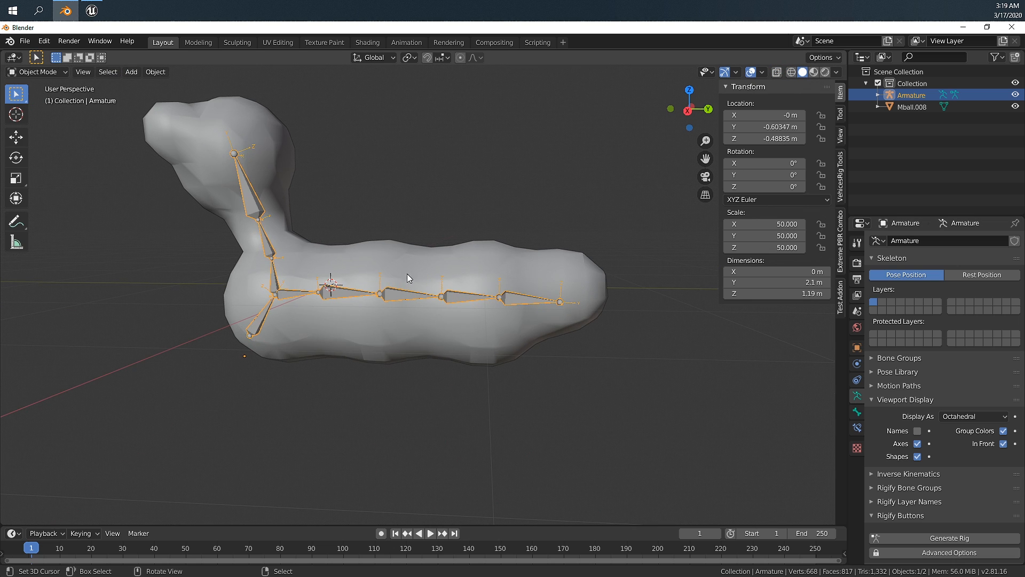
{"action": "left_click", "coordinate": [813, 72]}
{"action": "mouse_move", "coordinate": [296, 245]}
{"action": "middle_mouse_down"}
{"action": "mouse_move", "coordinate": [484, 258]}
{"action": "mouse_move", "coordinate": [360, 258]}
{"action": "mouse_move", "coordinate": [347, 246]}
{"action": "middle_mouse_up"}
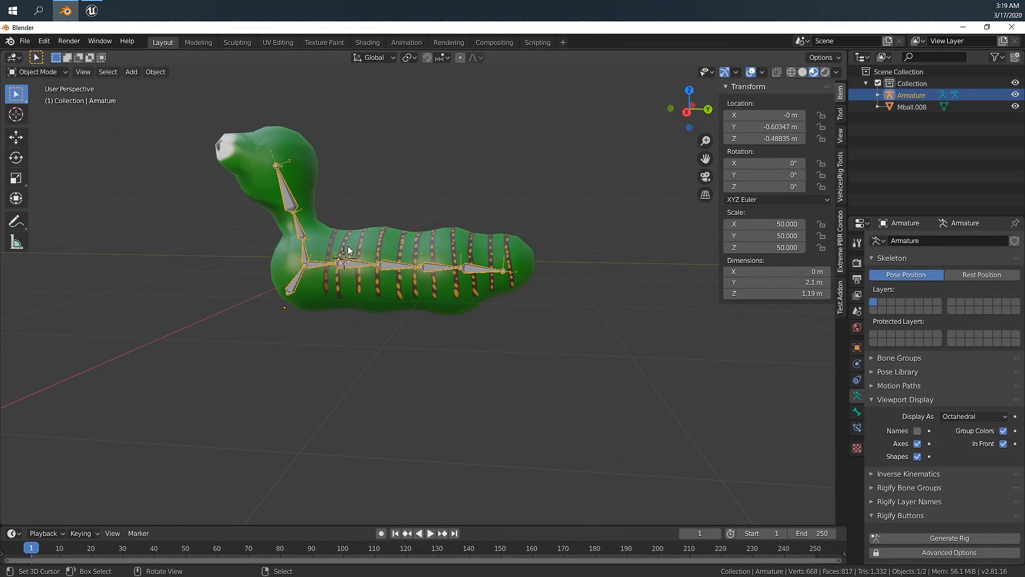
Step: Rename the body mesh as catepillar
{"action": "left_click", "coordinate": [306, 182]}
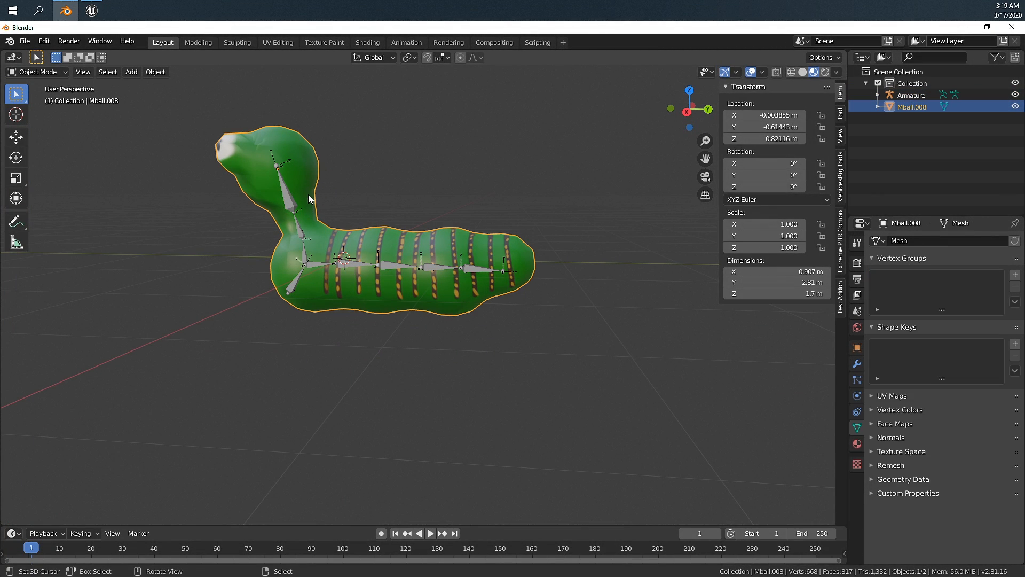
{"action": "middle_click_drag", "start_coordinate": [322, 201], "coordinate": [412, 225]}
{"action": "double_click", "coordinate": [918, 107]}
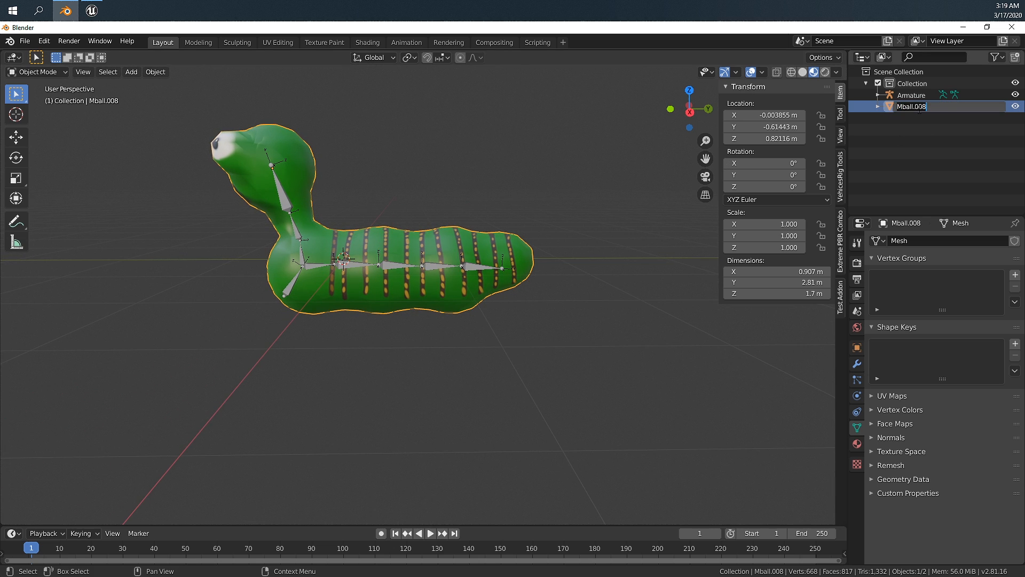
{"action": "type", "text": "catepillar"}
{"action": "key", "text": "Return"}
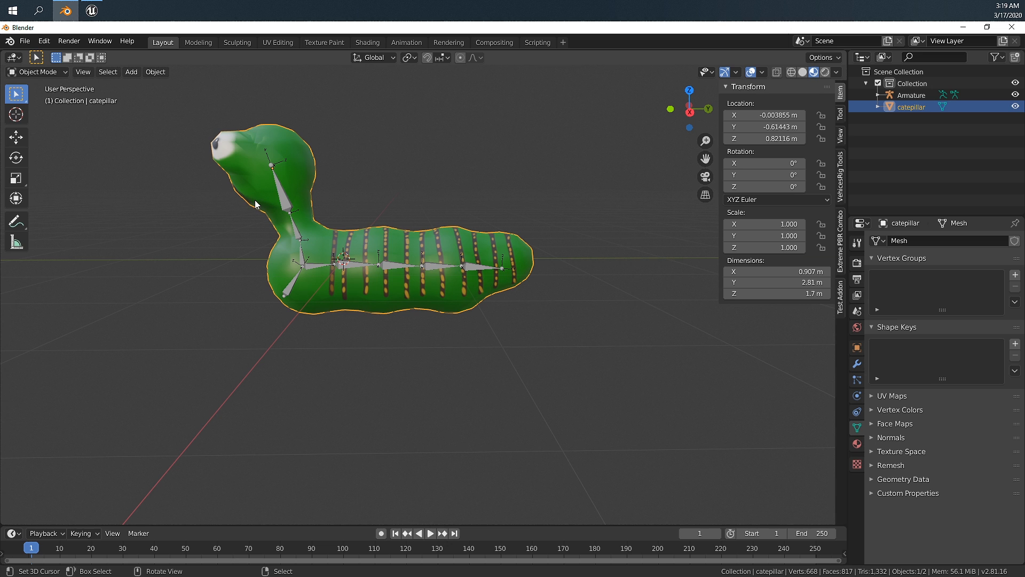
Step: Parent the body mesh to the armature with automatic weights
{"action": "left_click", "coordinate": [319, 264], "text": "shift"}
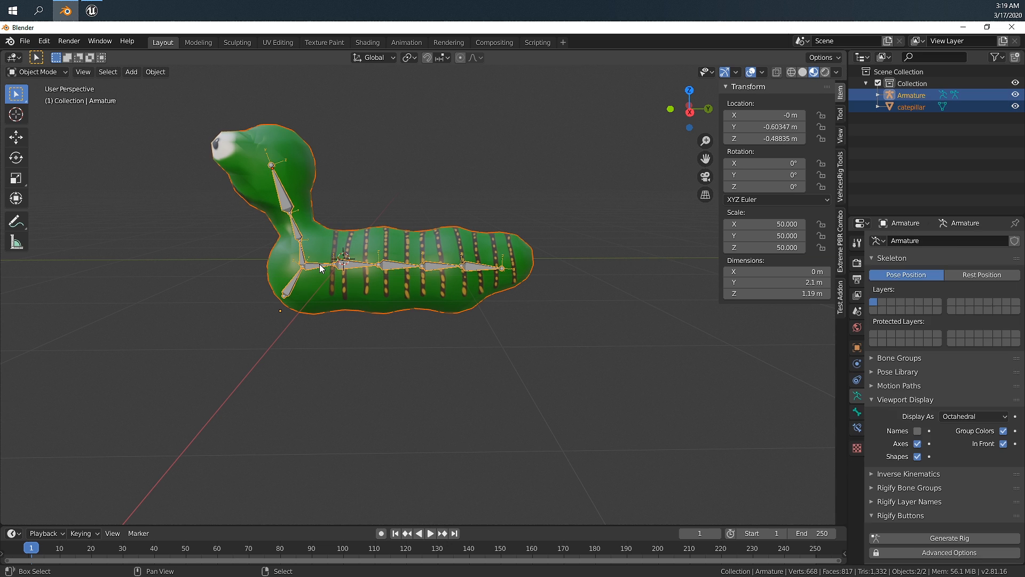
{"action": "mouse_move", "coordinate": [385, 264]}
{"action": "middle_mouse_down"}
{"action": "mouse_move", "coordinate": [398, 263]}
{"action": "mouse_move", "coordinate": [381, 258]}
{"action": "middle_mouse_up"}
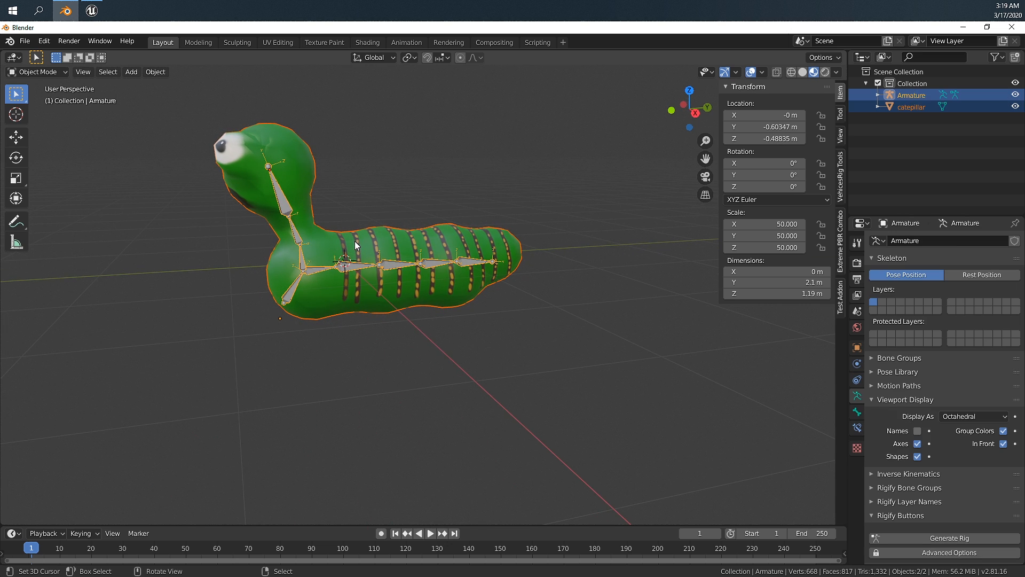
{"action": "key", "text": "ctrl+p"}
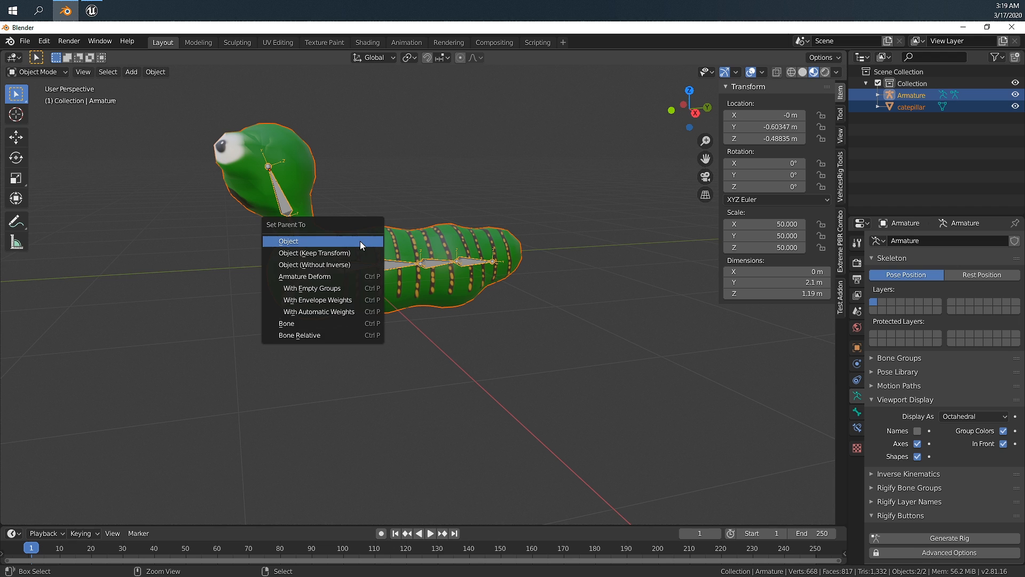
{"action": "left_click", "coordinate": [324, 312]}
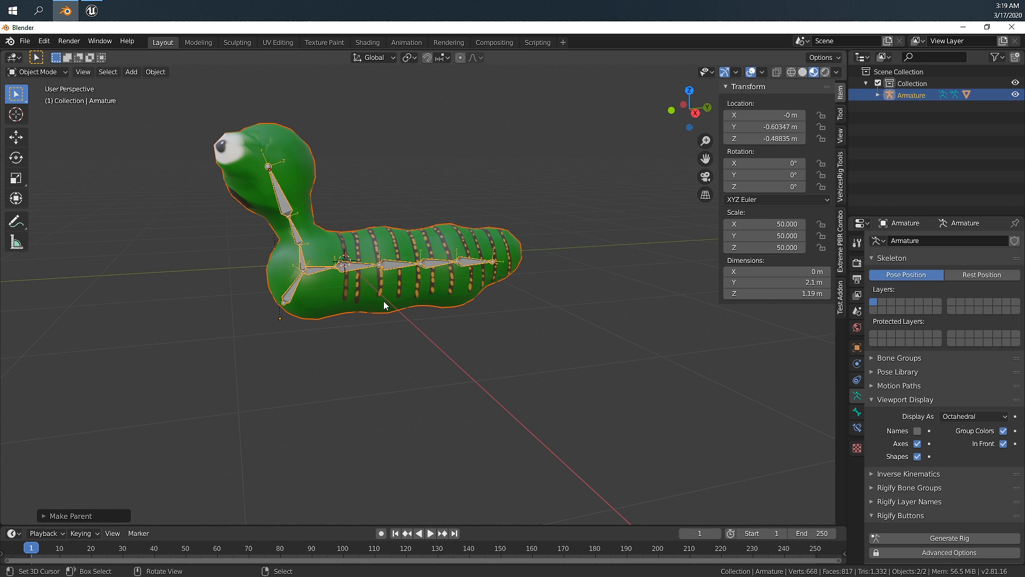
Step: Put the armature into Pose Mode and select the lowest of the three bones leading up to the head
{"action": "middle_click_drag", "start_coordinate": [387, 292], "coordinate": [352, 270]}
{"action": "left_click", "coordinate": [351, 265]}
{"action": "left_click", "coordinate": [66, 73]}
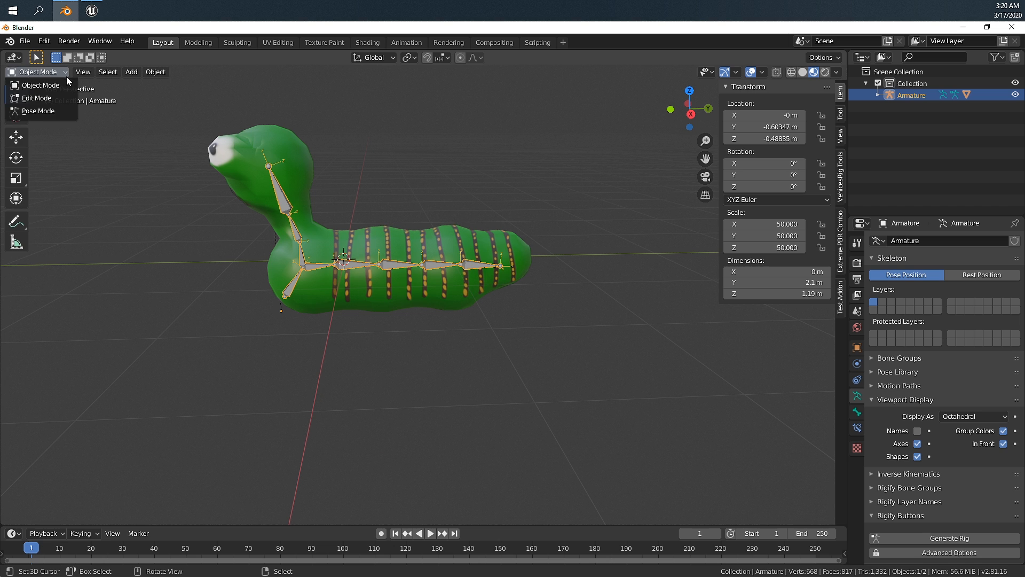
{"action": "left_click", "coordinate": [62, 109]}
{"action": "left_click", "coordinate": [302, 262]}
{"action": "scroll", "coordinate": [346, 289], "scroll_direction": "up", "scroll_amount": 3}
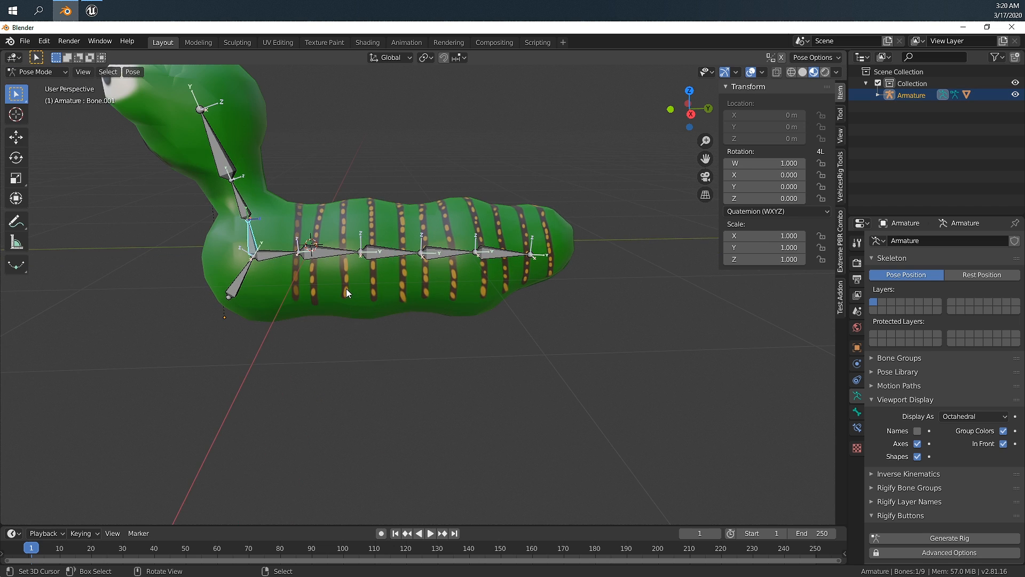
{"action": "scroll", "coordinate": [374, 310], "scroll_direction": "down", "scroll_amount": 1}
{"action": "key", "text": "r"}
{"action": "key", "text": "z"}
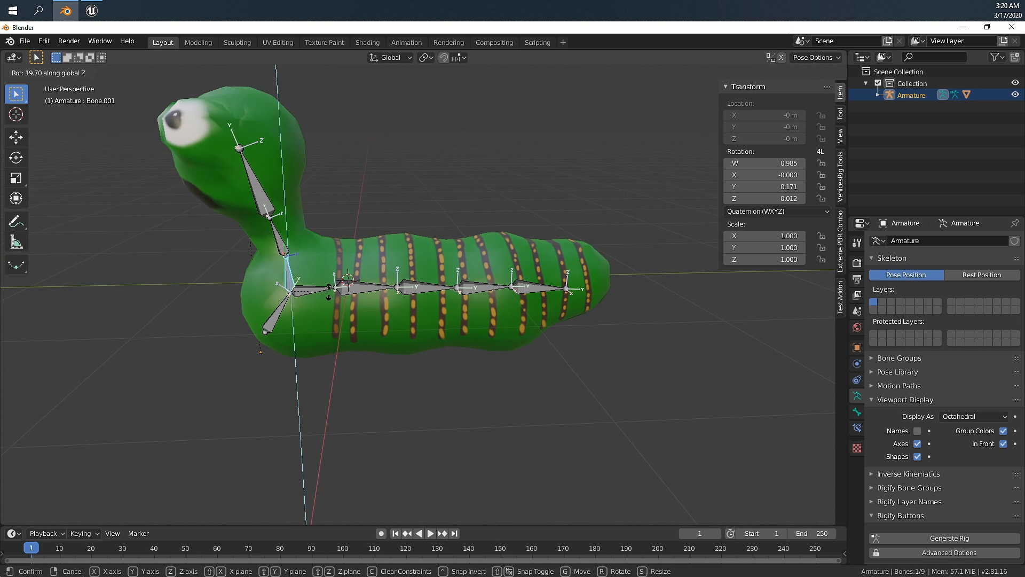
{"action": "key", "text": "Escape"}
Step: Try rotating the lowest neck bone about the global Z axis to test how the head and neck deform
{"action": "middle_click_drag", "start_coordinate": [316, 297], "coordinate": [448, 294]}
{"action": "key", "text": "r"}
{"action": "key", "text": "z"}
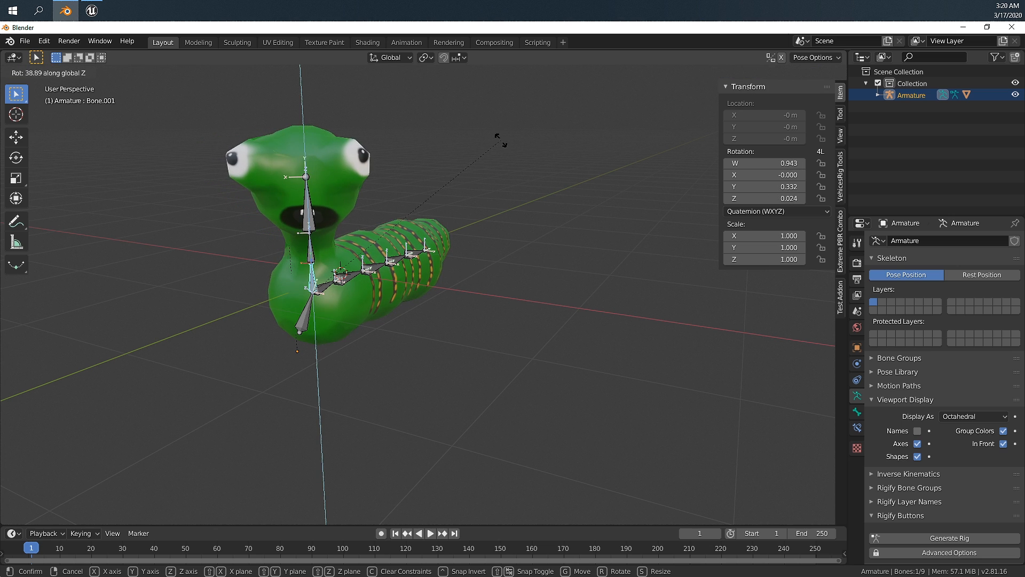
{"action": "key", "text": "Escape"}
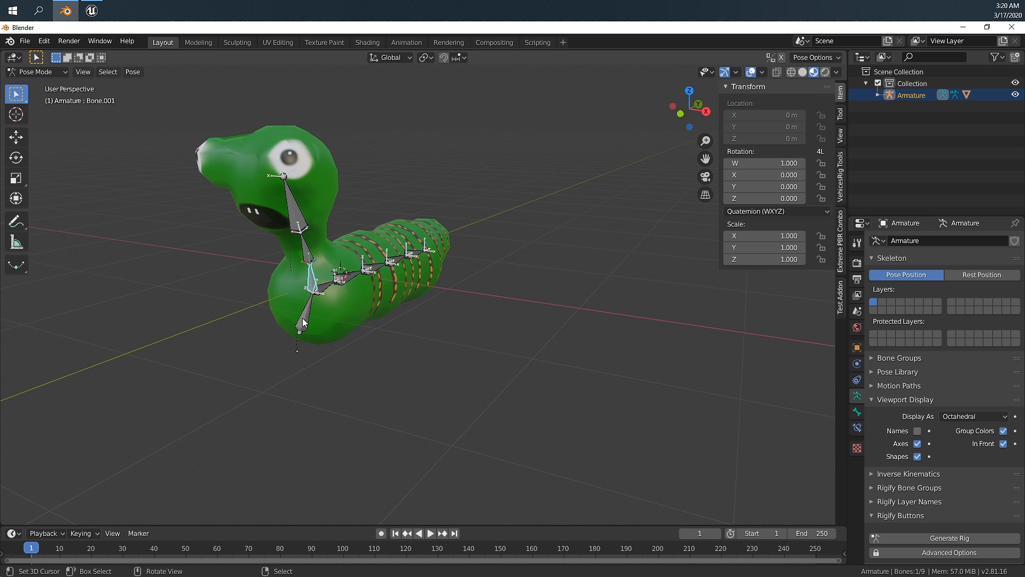
{"action": "key", "text": "r"}
{"action": "key", "text": "Escape"}
Step: Try rotating the body bone beneath the first stripes about the global Z and X axes
{"action": "left_click", "coordinate": [363, 280]}
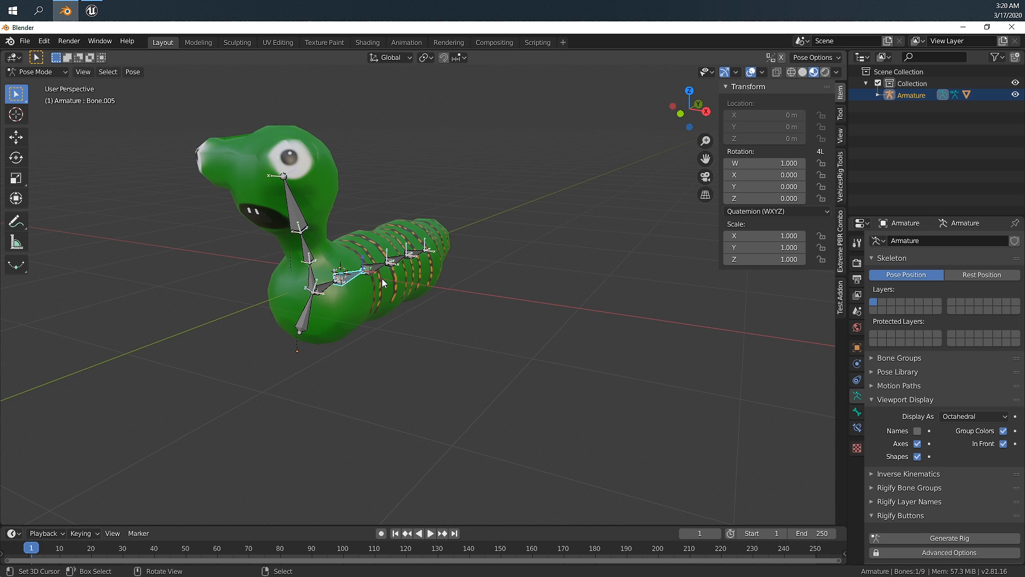
{"action": "key", "text": "r"}
{"action": "key", "text": "z"}
{"action": "key", "text": "Escape"}
{"action": "key", "text": "r"}
{"action": "key", "text": "x"}
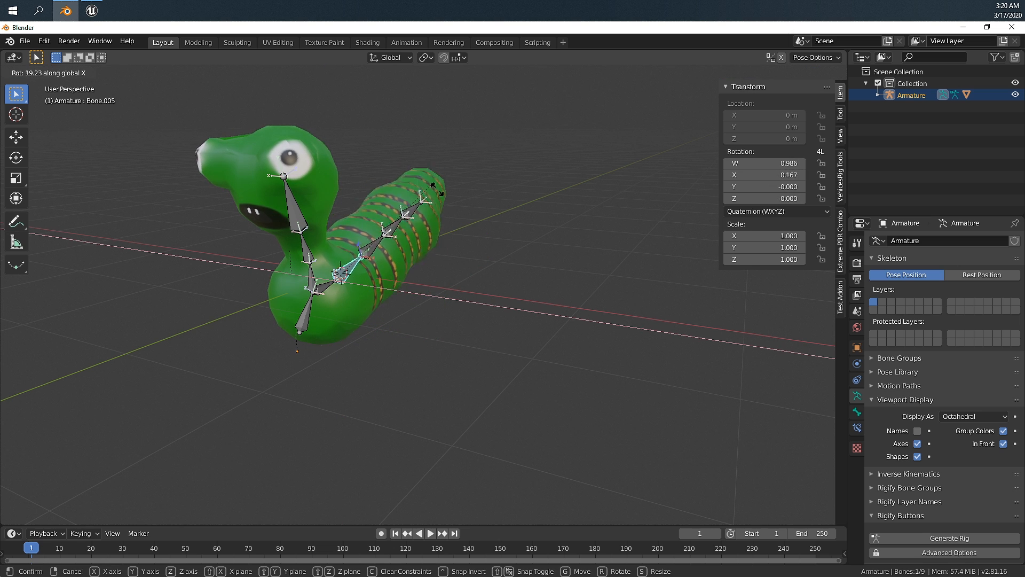
{"action": "key", "text": "Escape"}
Step: Try rotating the last tail bone up and down about the global X axis
{"action": "left_click", "coordinate": [424, 248]}
{"action": "key", "text": "r"}
{"action": "key", "text": "x"}
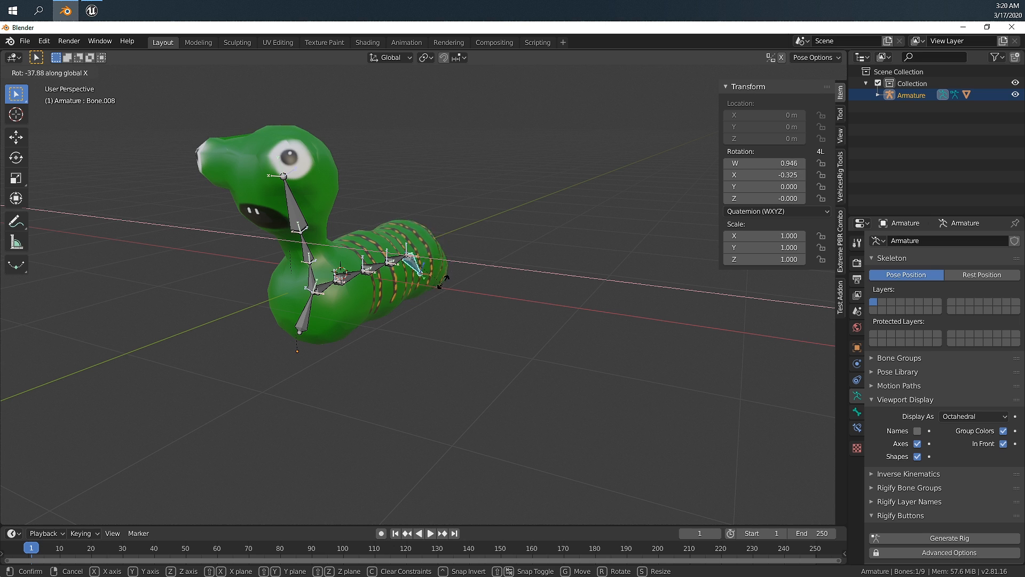
{"action": "key", "text": "Escape"}
{"action": "middle_click_drag", "start_coordinate": [494, 281], "coordinate": [438, 257]}
{"action": "key", "text": "r"}
{"action": "key", "text": "x"}
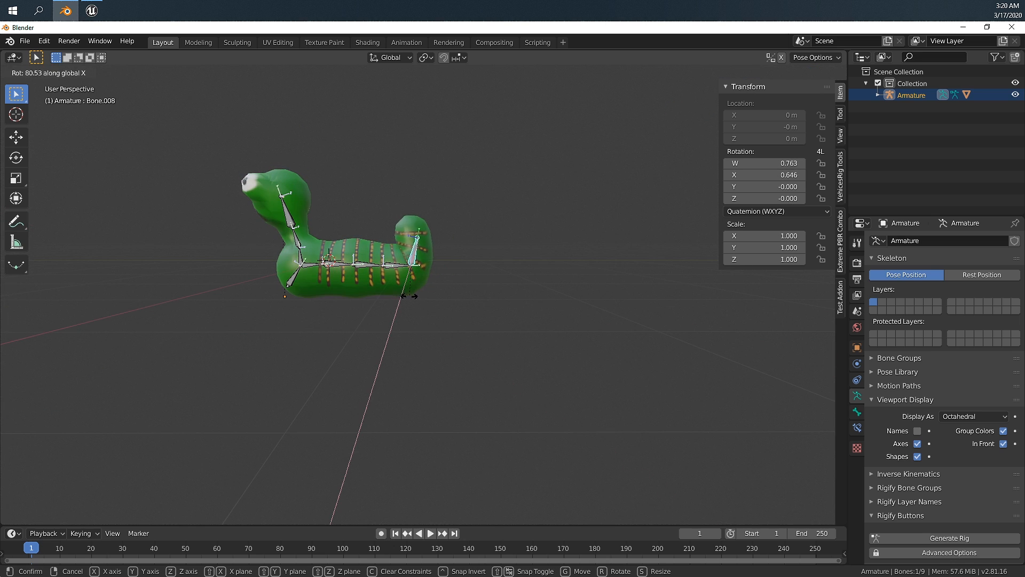
{"action": "key", "text": "Escape"}
Step: In Edit Mode, extrude a bone about 0.015 m long from the tail bone's tip along the Y axis
{"action": "scroll", "coordinate": [483, 296], "scroll_direction": "up", "scroll_amount": 3}
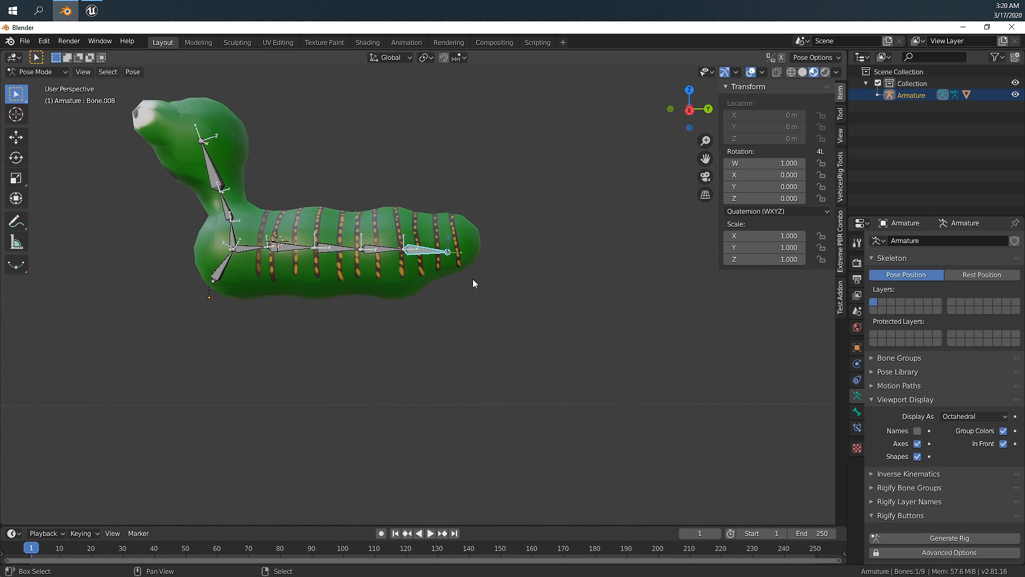
{"action": "middle_click_drag", "start_coordinate": [472, 283], "coordinate": [495, 298]}
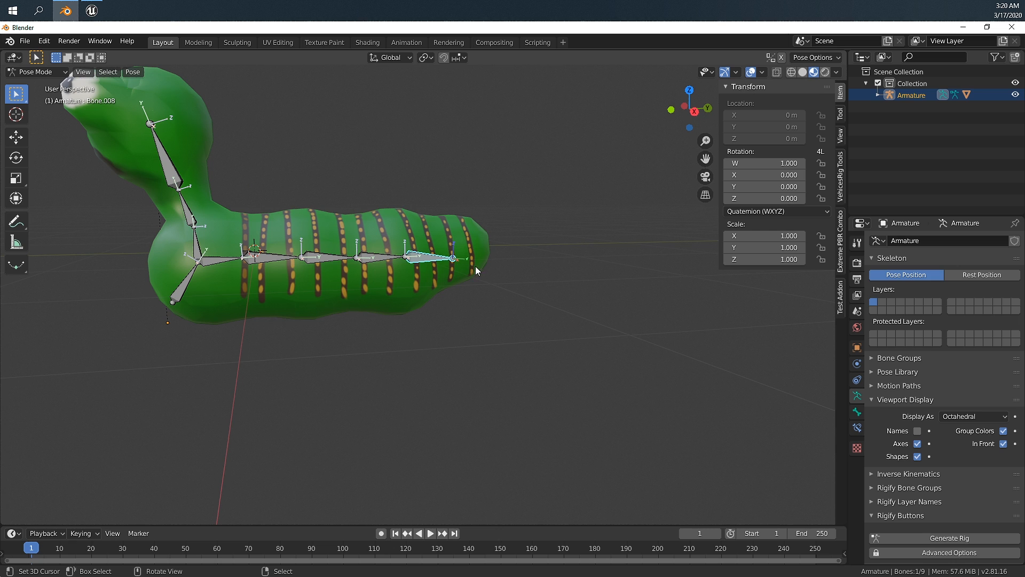
{"action": "middle_click_drag", "start_coordinate": [475, 265], "coordinate": [478, 271]}
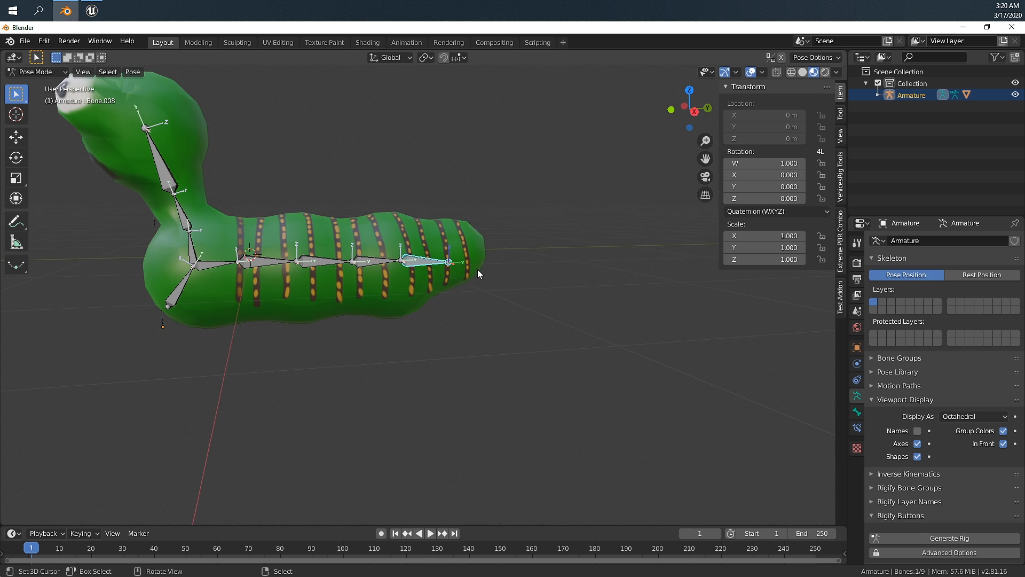
{"action": "middle_click_drag", "start_coordinate": [477, 269], "coordinate": [453, 272]}
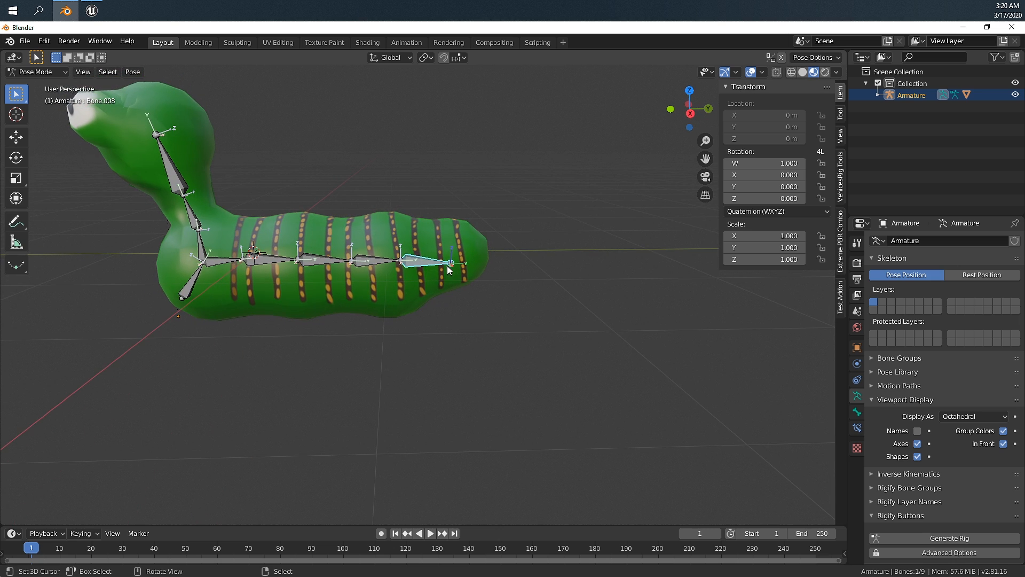
{"action": "key", "text": "Tab"}
{"action": "key", "text": "Tab"}
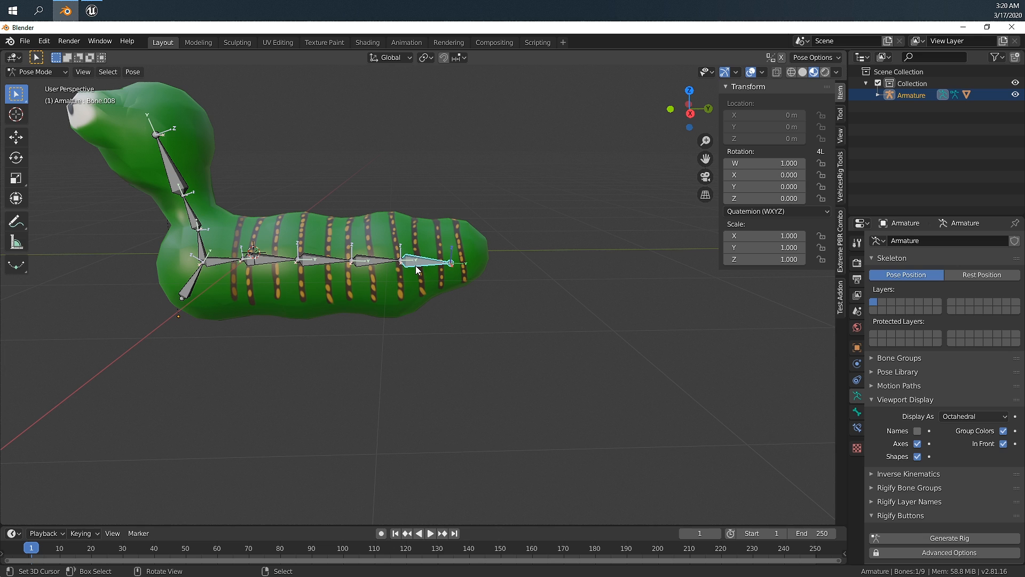
{"action": "key", "text": "Tab"}
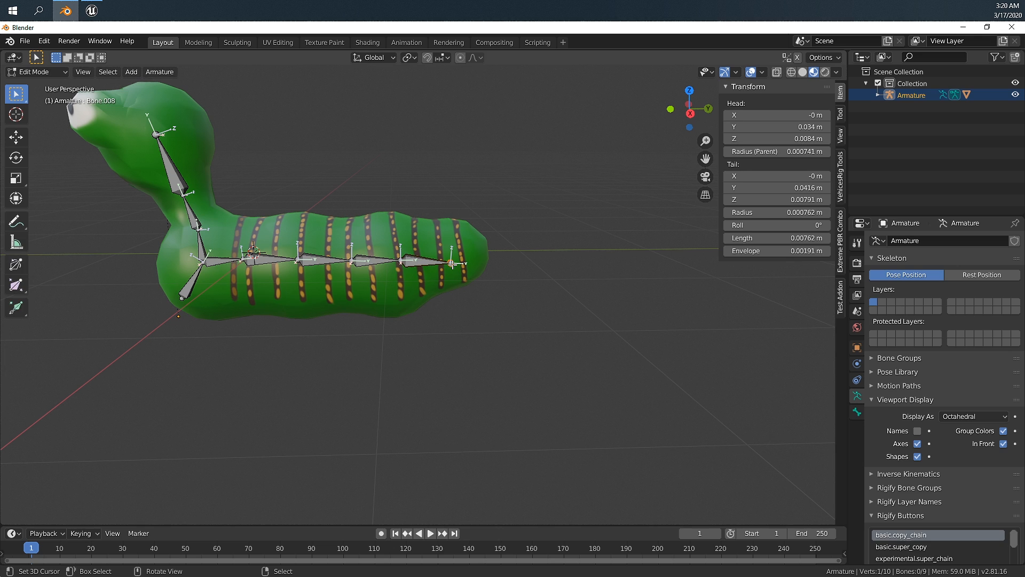
{"action": "key", "text": "e"}
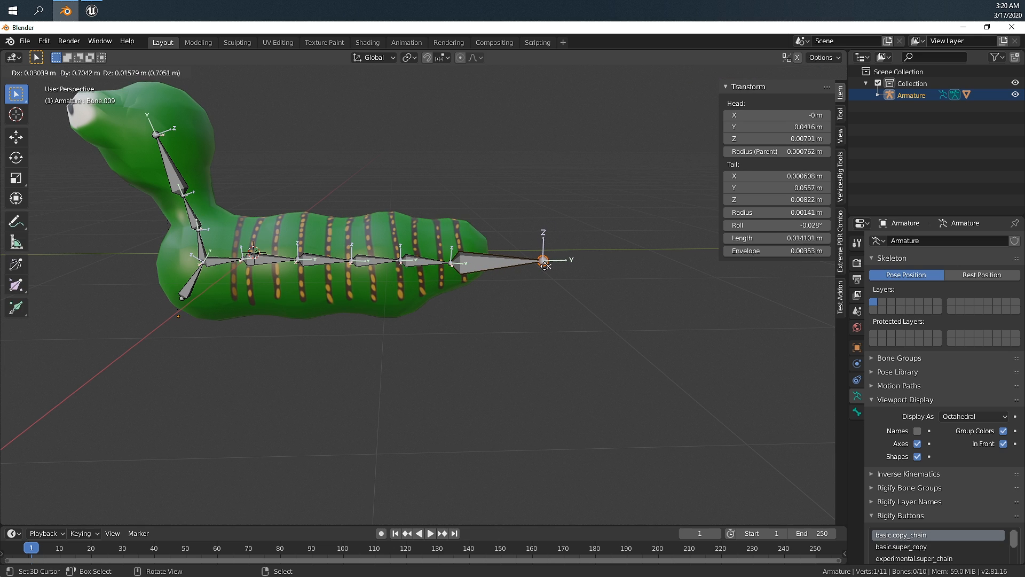
{"action": "key", "text": "y"}
{"action": "left_click", "coordinate": [550, 264]}
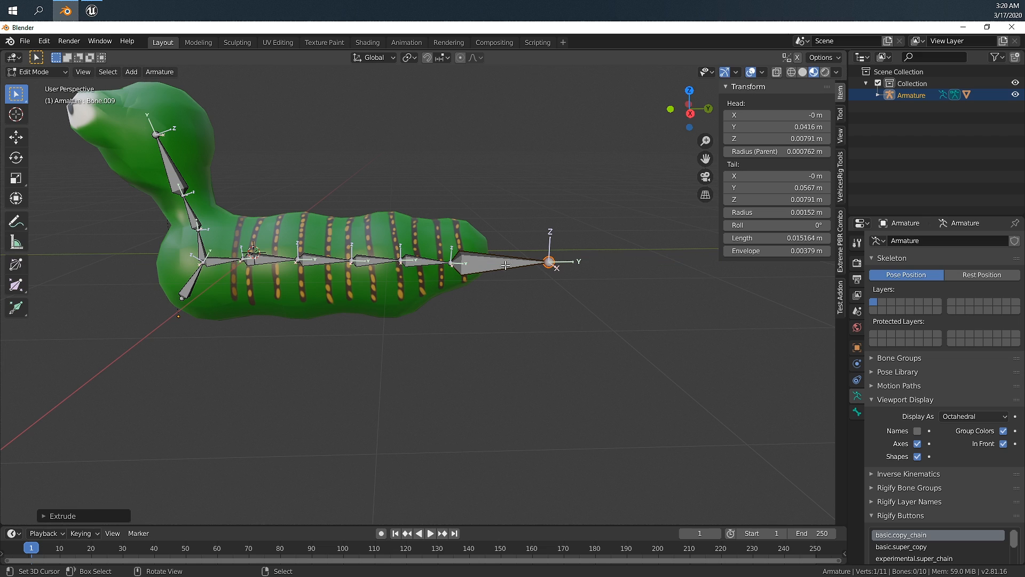
Step: Clear the parent of the extruded tail bone and move it about 0.011 m along Y, away from the body
{"action": "left_click", "coordinate": [481, 261]}
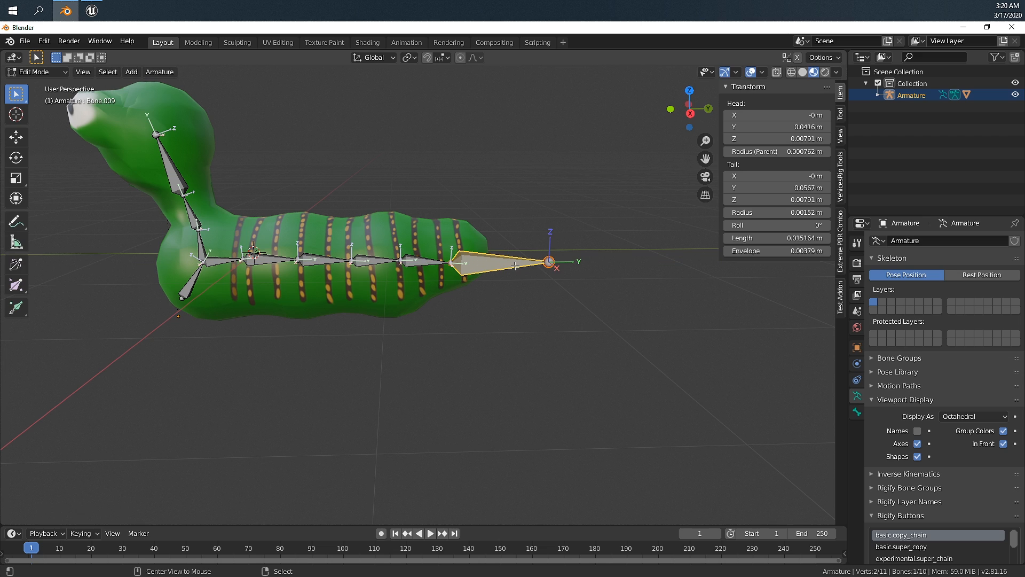
{"action": "key", "text": "alt+p"}
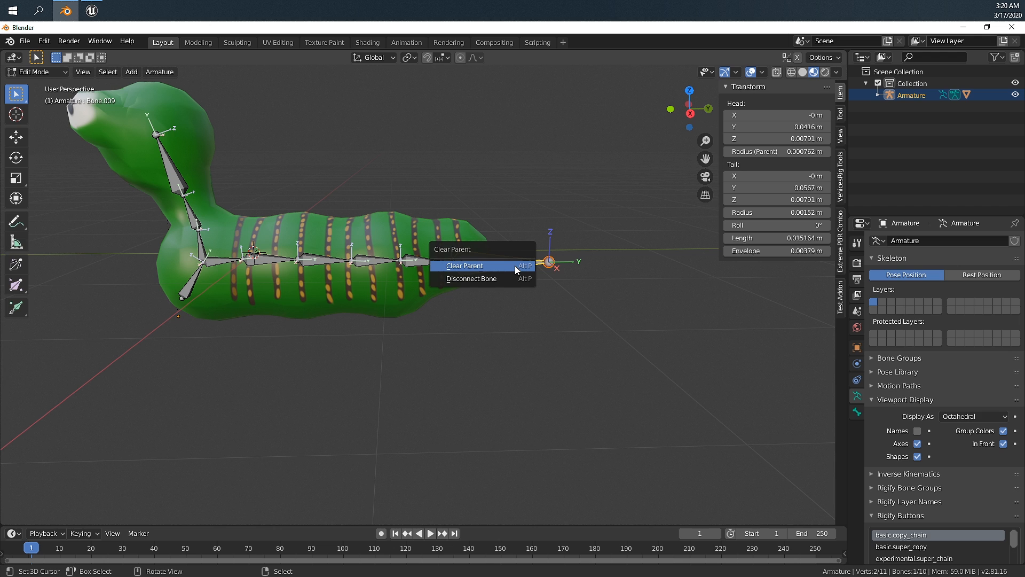
{"action": "left_click", "coordinate": [488, 265]}
{"action": "key", "text": "g"}
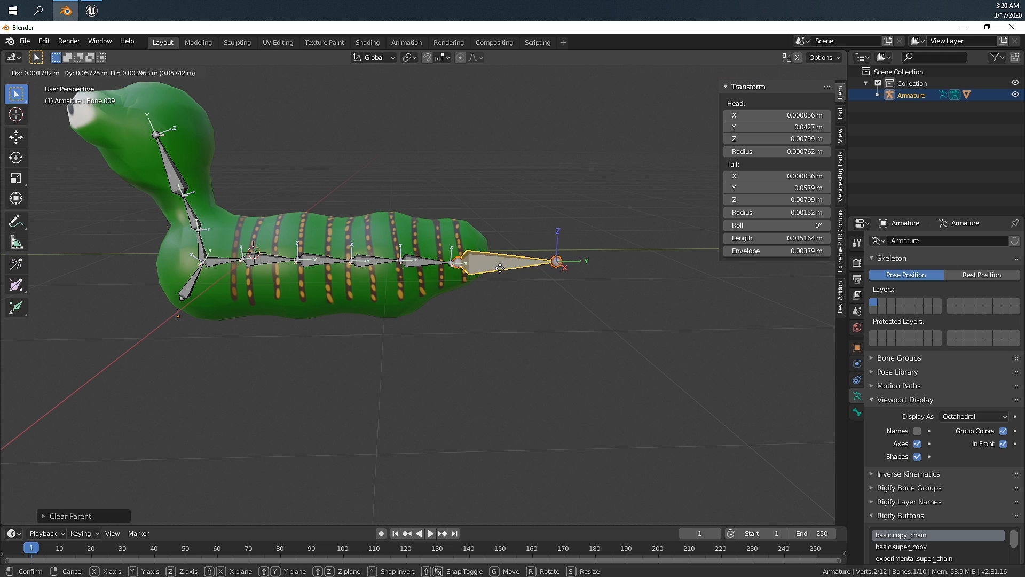
{"action": "key", "text": "y"}
{"action": "left_click", "coordinate": [567, 269]}
{"action": "scroll", "coordinate": [511, 279], "scroll_direction": "down", "scroll_amount": 1}
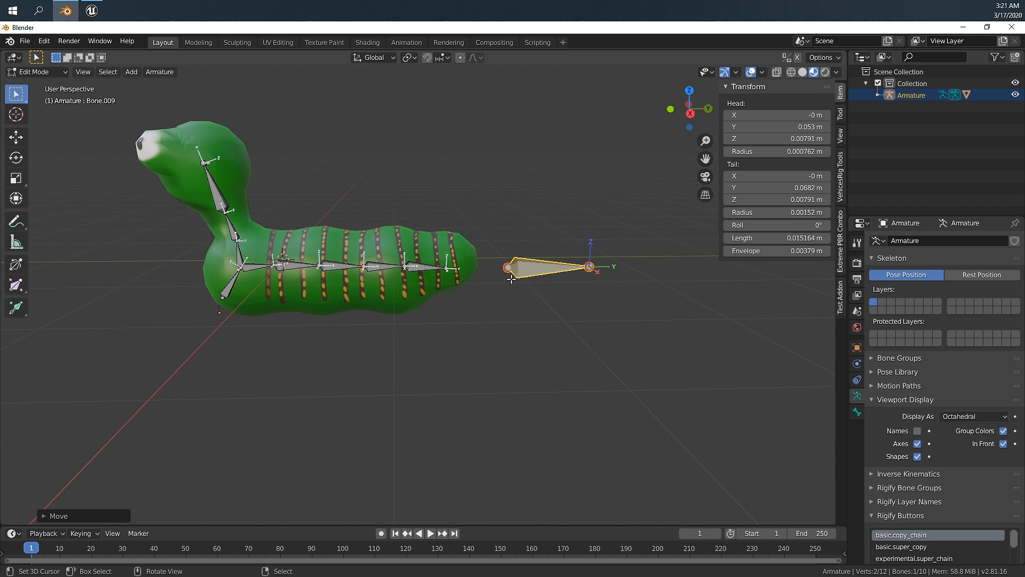
Step: Rename the detached bone behind the tail as target
{"action": "key", "text": "ctrl+Tab"}
{"action": "key", "text": "Tab"}
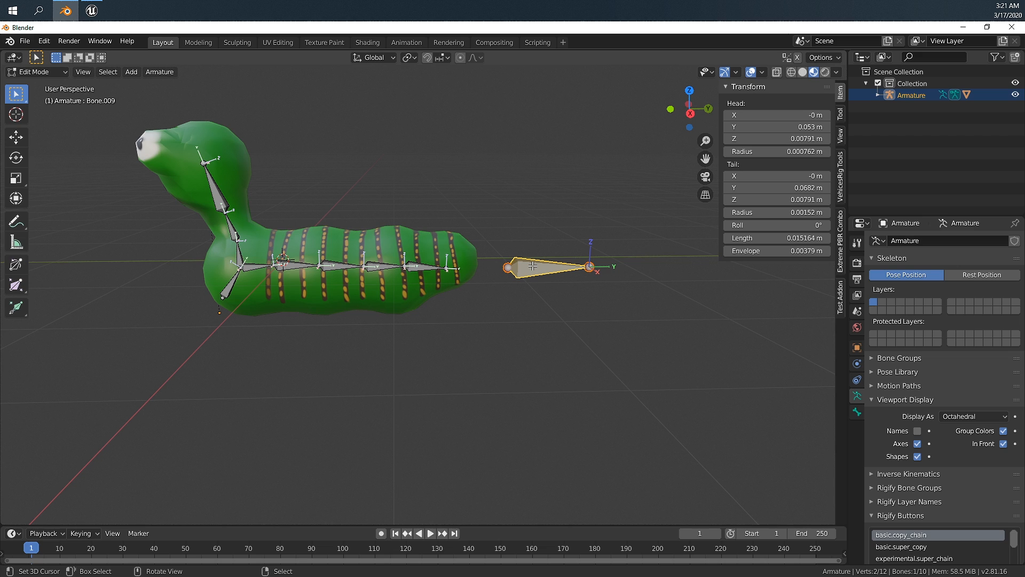
{"action": "left_click", "coordinate": [857, 411]}
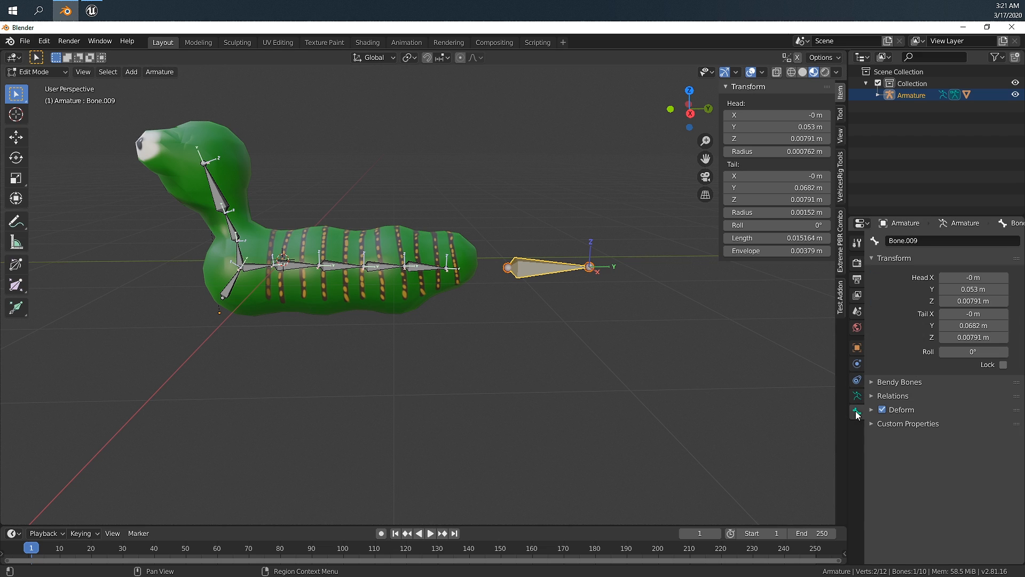
{"action": "left_click", "coordinate": [934, 240]}
{"action": "type", "text": "target"}
{"action": "key", "text": "Return"}
Step: Select the last tail bone inside the body and switch the armature to Pose Mode
{"action": "right_click", "coordinate": [423, 269]}
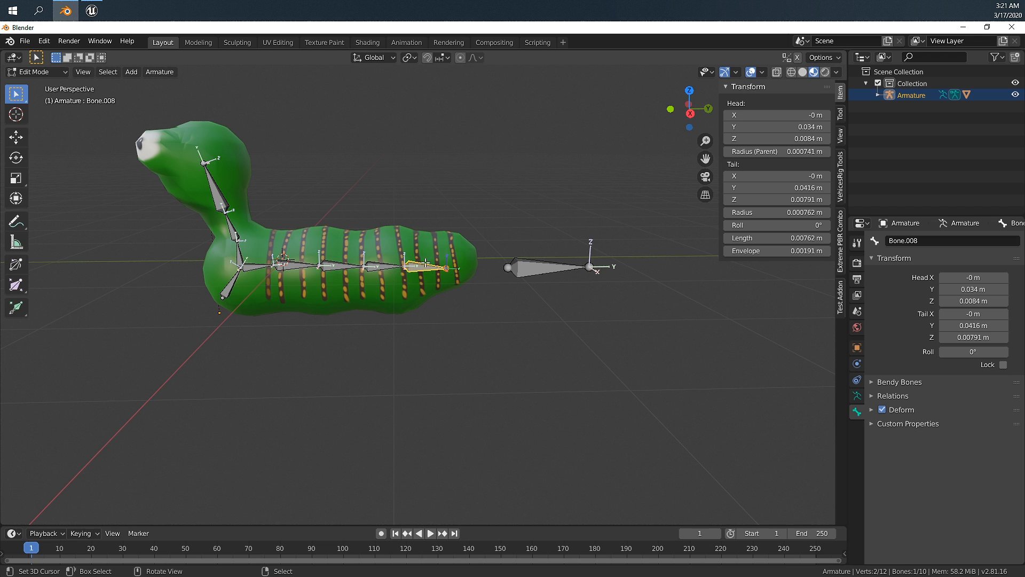
{"action": "scroll", "coordinate": [426, 263], "scroll_direction": "up", "scroll_amount": 2}
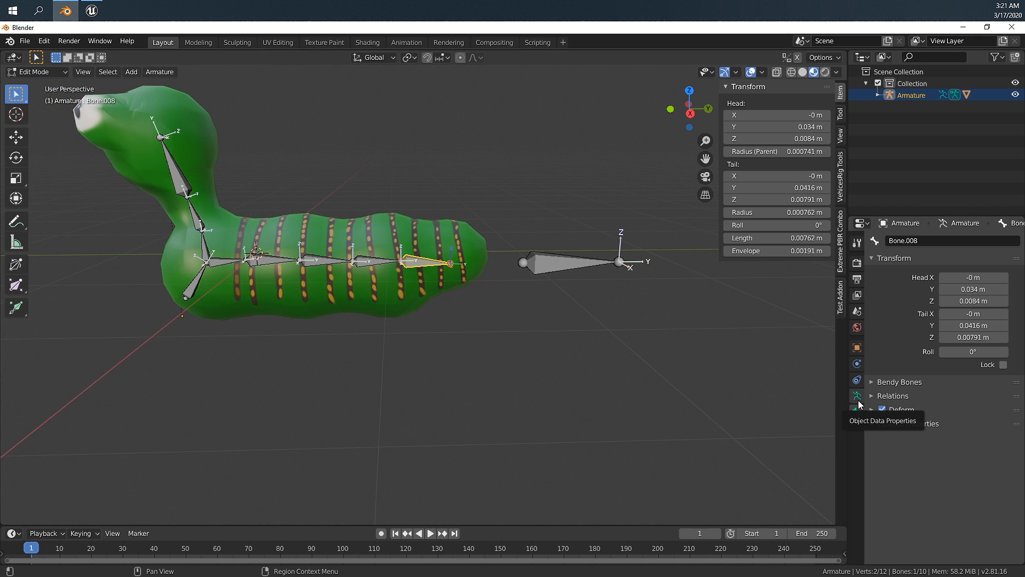
{"action": "left_click", "coordinate": [51, 71]}
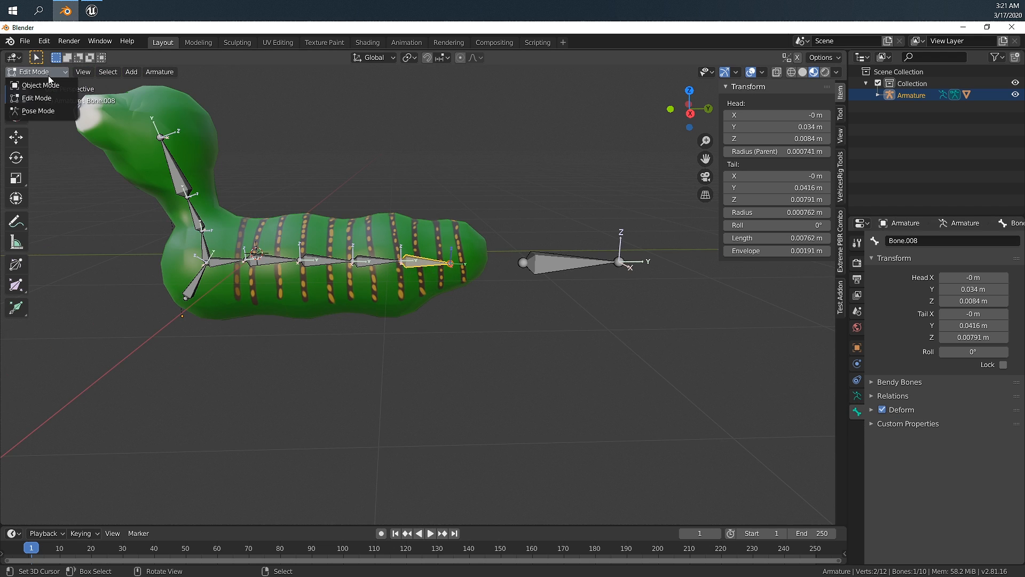
{"action": "left_click", "coordinate": [52, 111]}
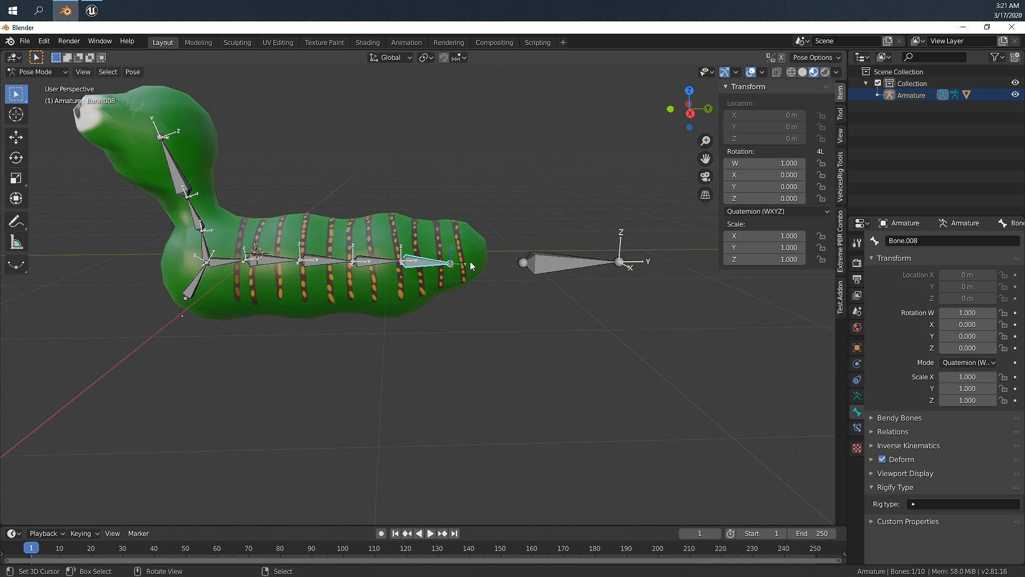
Step: Add an Inverse Kinematics constraint to the last tail bone and open its target choices
{"action": "left_click", "coordinate": [857, 427]}
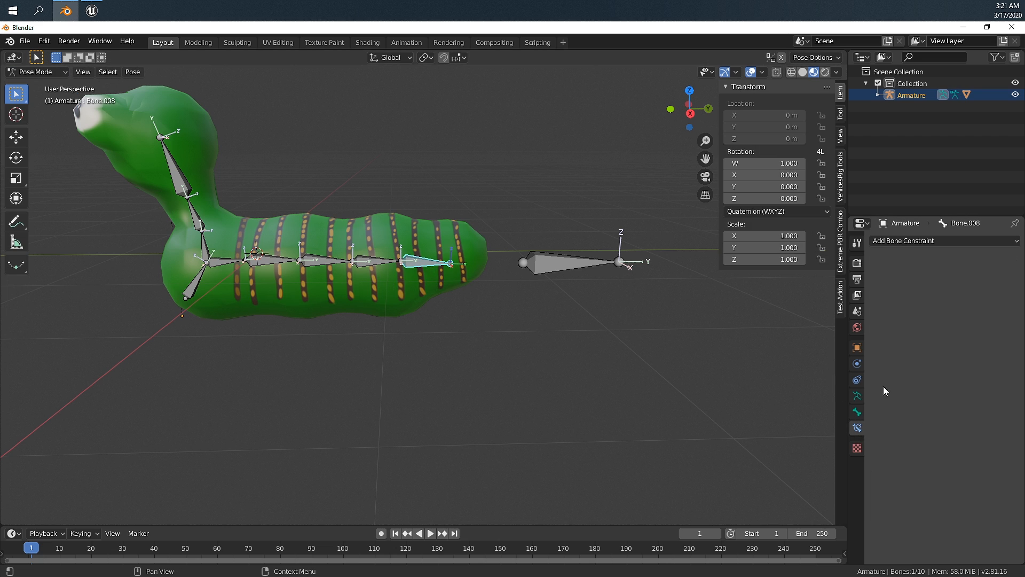
{"action": "left_click", "coordinate": [912, 241]}
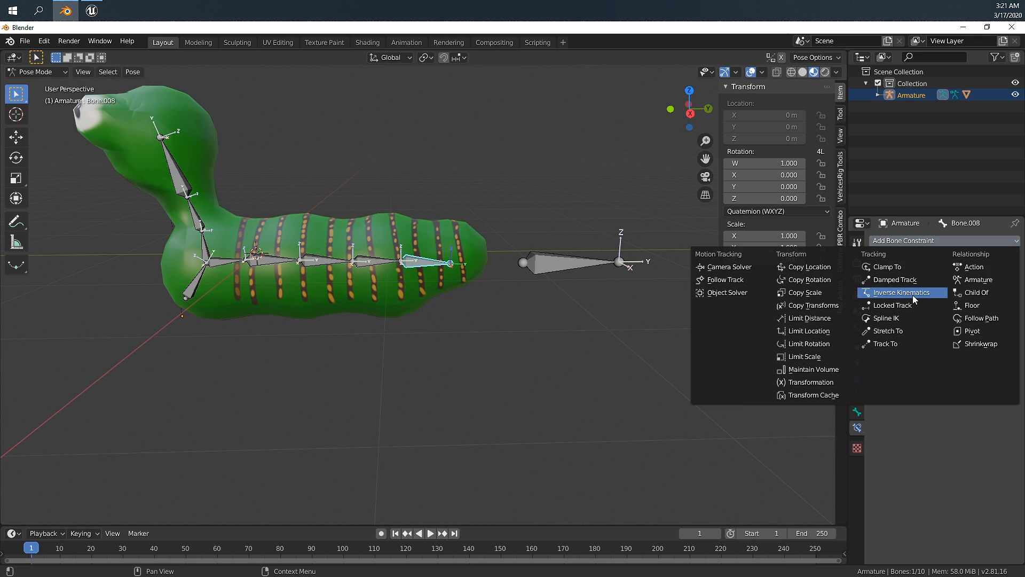
{"action": "left_click", "coordinate": [912, 293]}
{"action": "left_click", "coordinate": [956, 279]}
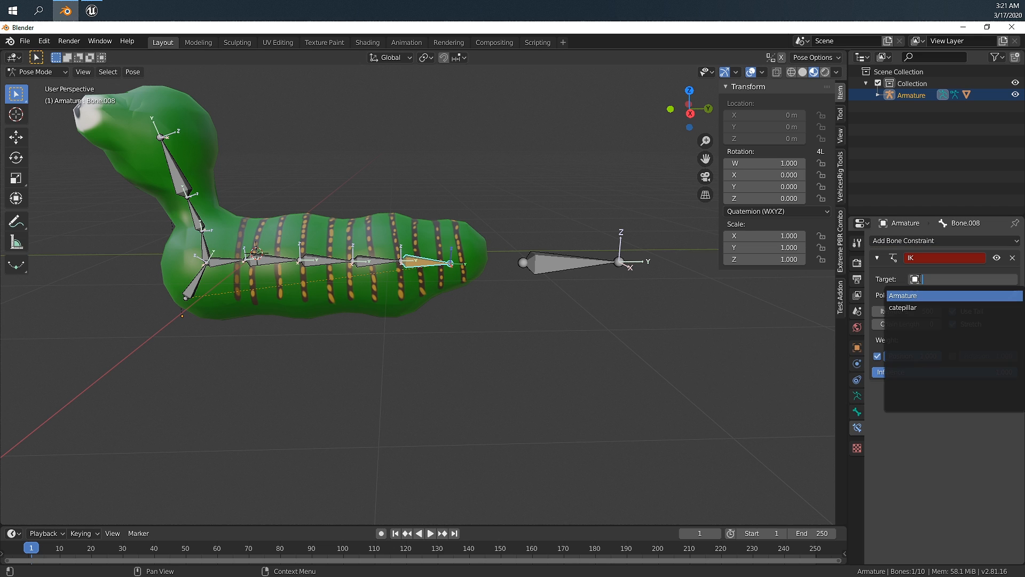
Step: Set the IK constraint's target on the tail bone to the Armature object and its bone to "target"
{"action": "left_click", "coordinate": [907, 295]}
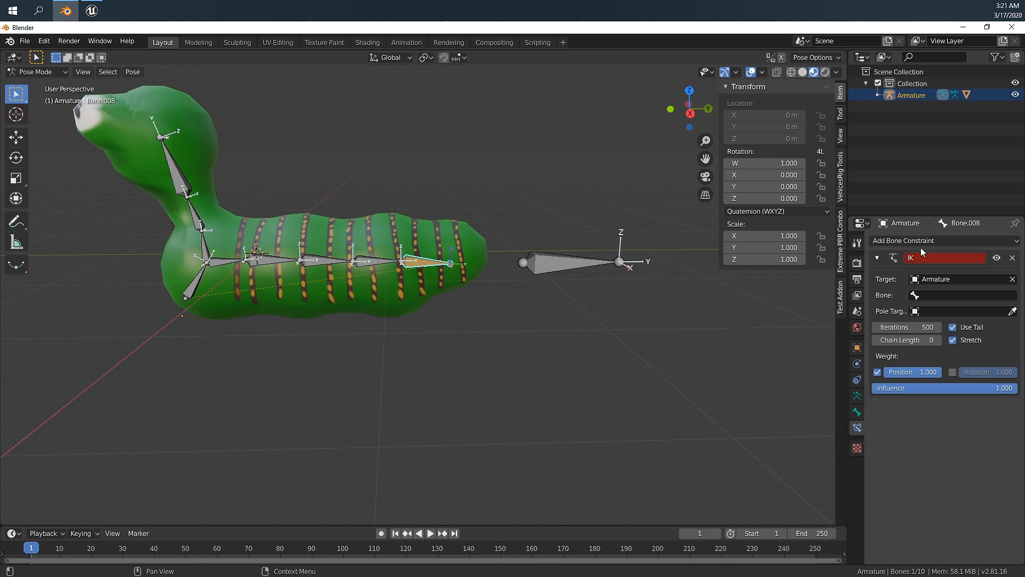
{"action": "left_click", "coordinate": [955, 297]}
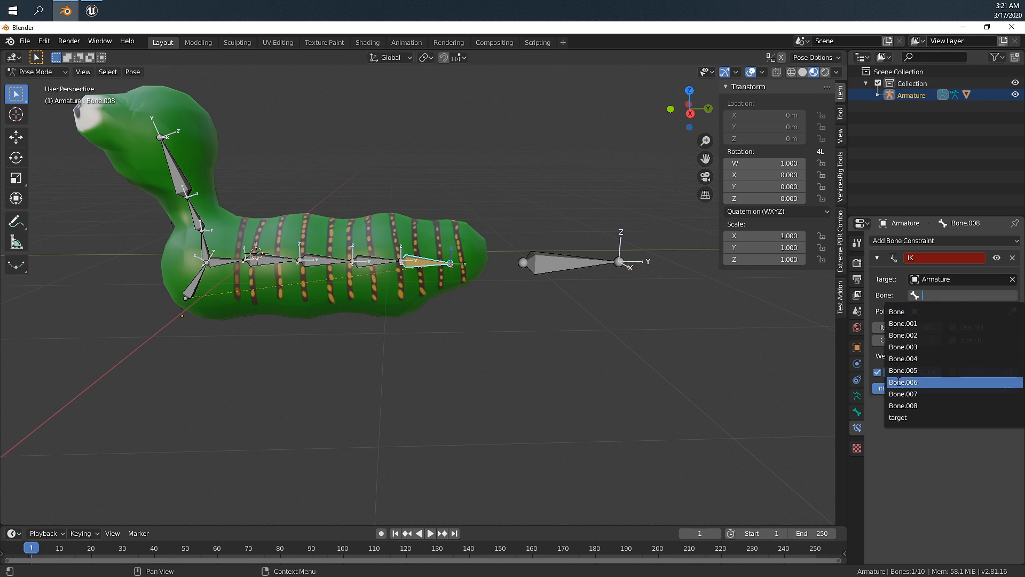
{"action": "left_click", "coordinate": [915, 417]}
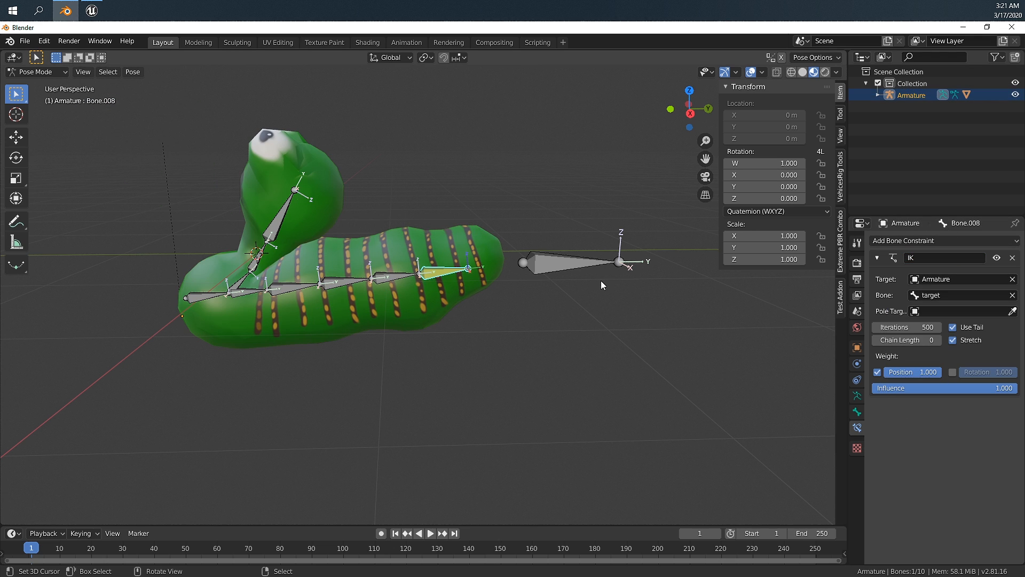
Step: Switch the viewport to wireframe shading and raise the IK chain length until it spans the horizontal body bones
{"action": "middle_click_drag", "start_coordinate": [358, 278], "coordinate": [507, 299]}
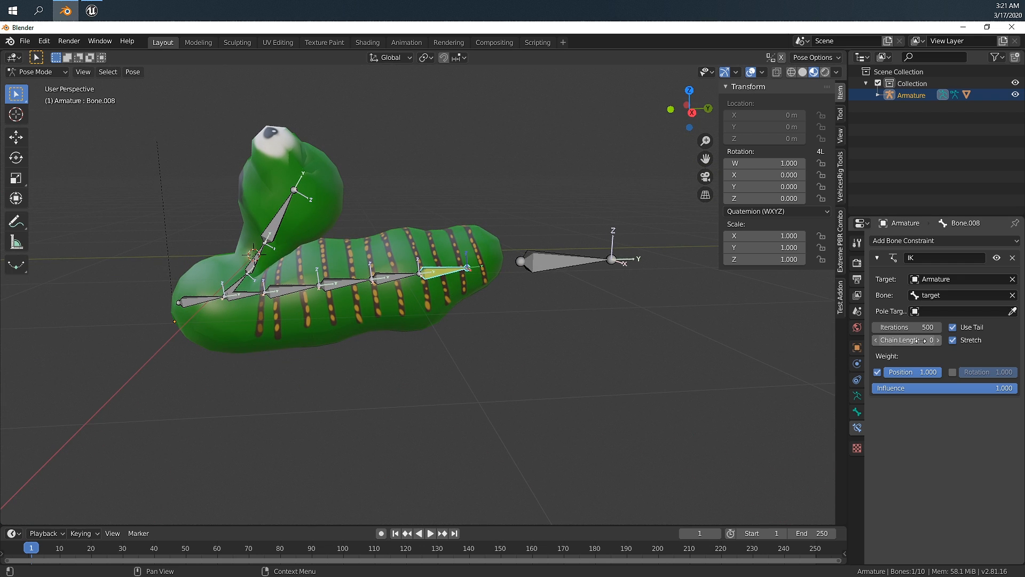
{"action": "left_click", "coordinate": [938, 340]}
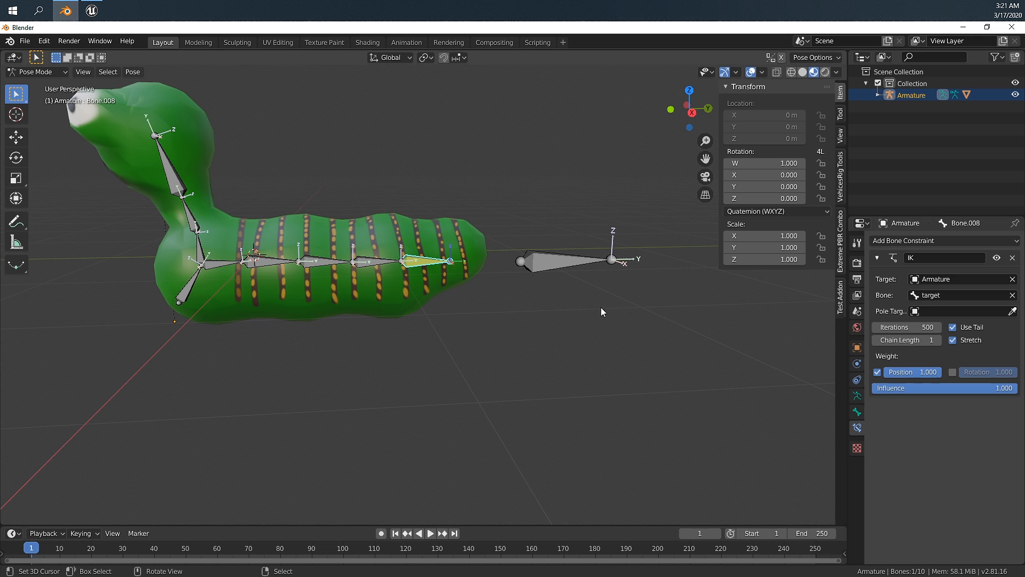
{"action": "key", "text": "z"}
{"action": "left_click", "coordinate": [345, 251]}
{"action": "scroll", "coordinate": [399, 292], "scroll_direction": "up", "scroll_amount": 2}
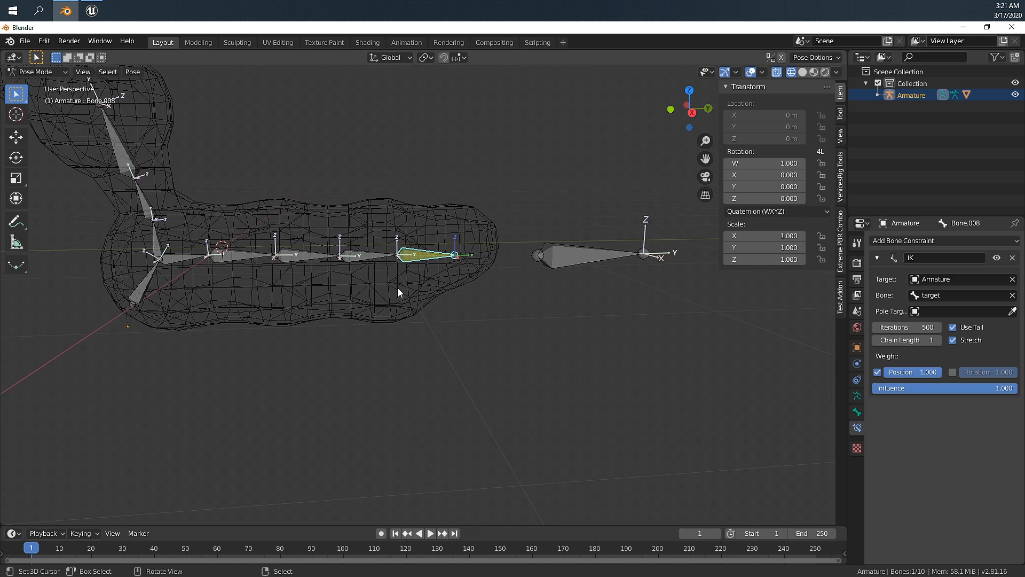
{"action": "left_click", "coordinate": [938, 340]}
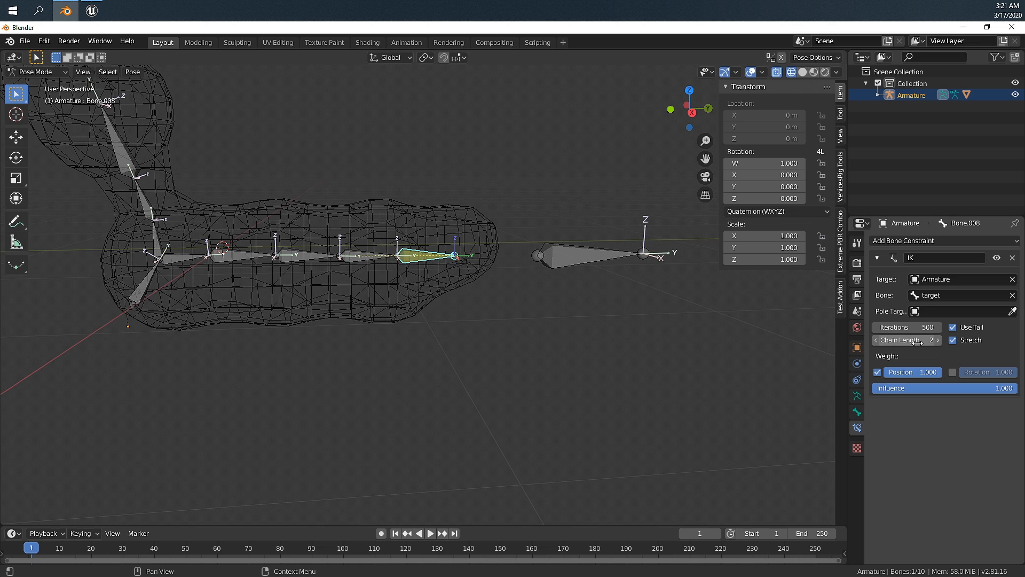
{"action": "left_click", "coordinate": [938, 341]}
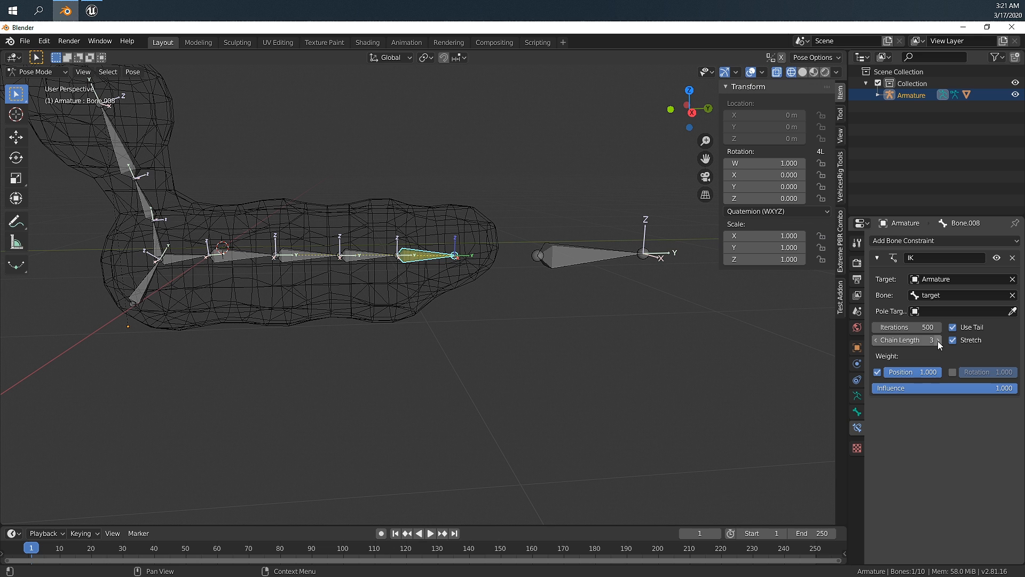
{"action": "left_click", "coordinate": [938, 341]}
Step: Test the IK chain by moving the target bone along the global Y axis toward the body, cancelling the movement
{"action": "left_click", "coordinate": [603, 258]}
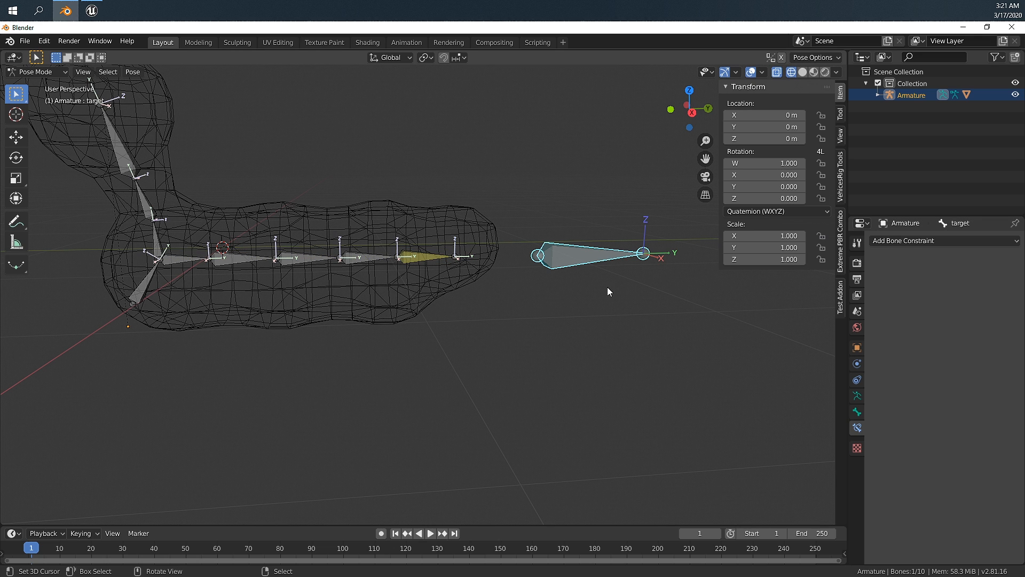
{"action": "scroll", "coordinate": [606, 288], "scroll_direction": "down", "scroll_amount": 3}
{"action": "middle_click_drag", "start_coordinate": [608, 293], "coordinate": [603, 298]}
{"action": "key", "text": "g"}
{"action": "key", "text": "x"}
{"action": "right_click", "coordinate": [598, 299]}
{"action": "key", "text": "g"}
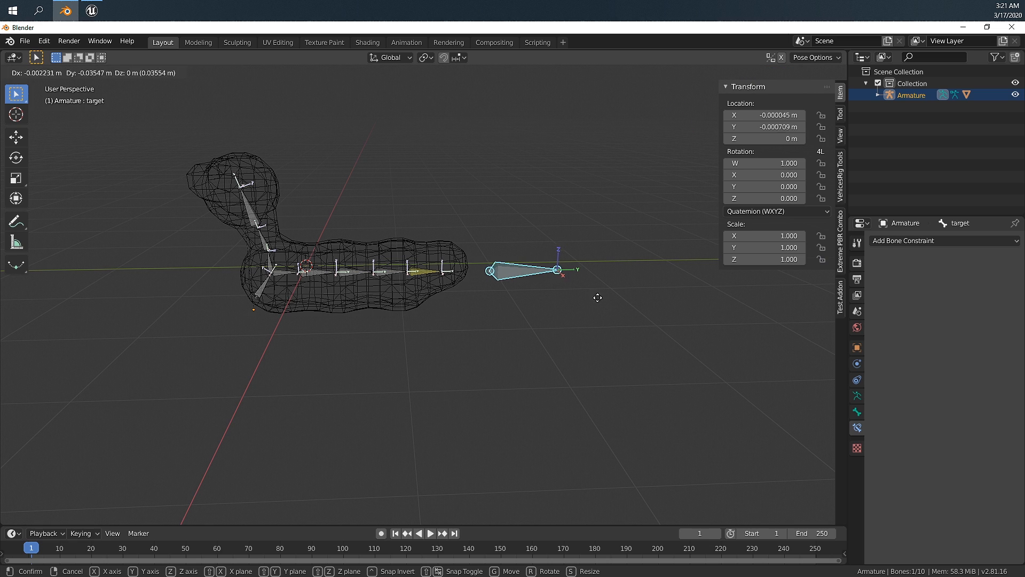
{"action": "key", "text": "y"}
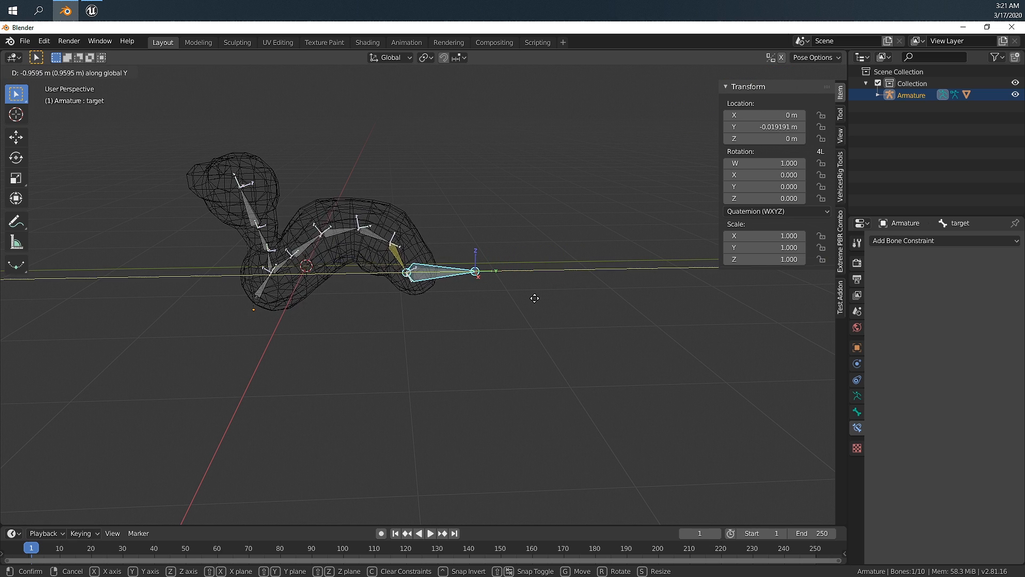
{"action": "left_click", "coordinate": [613, 314]}
{"action": "key", "text": "g"}
{"action": "key", "text": "y"}
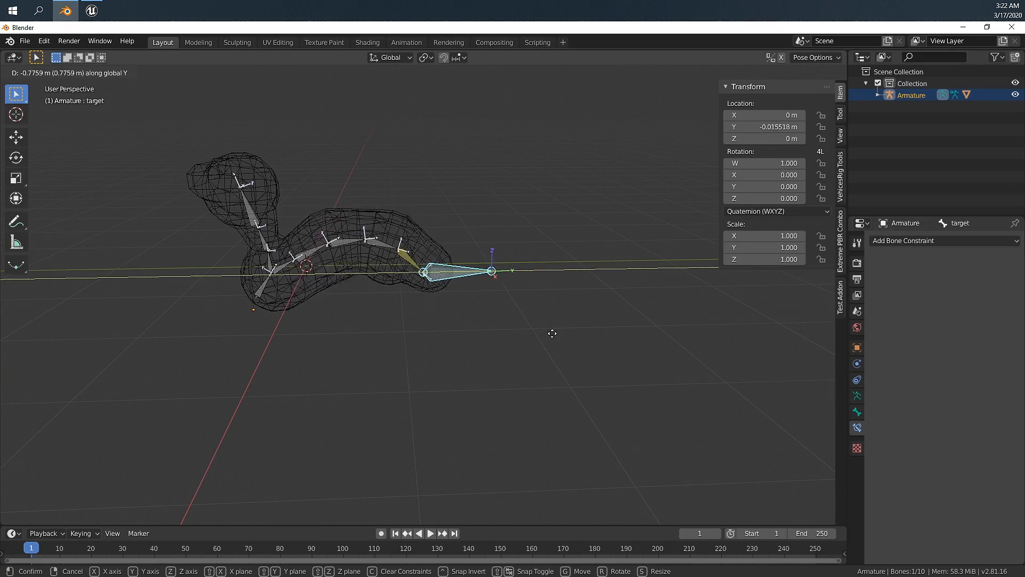
{"action": "key", "text": "Escape"}
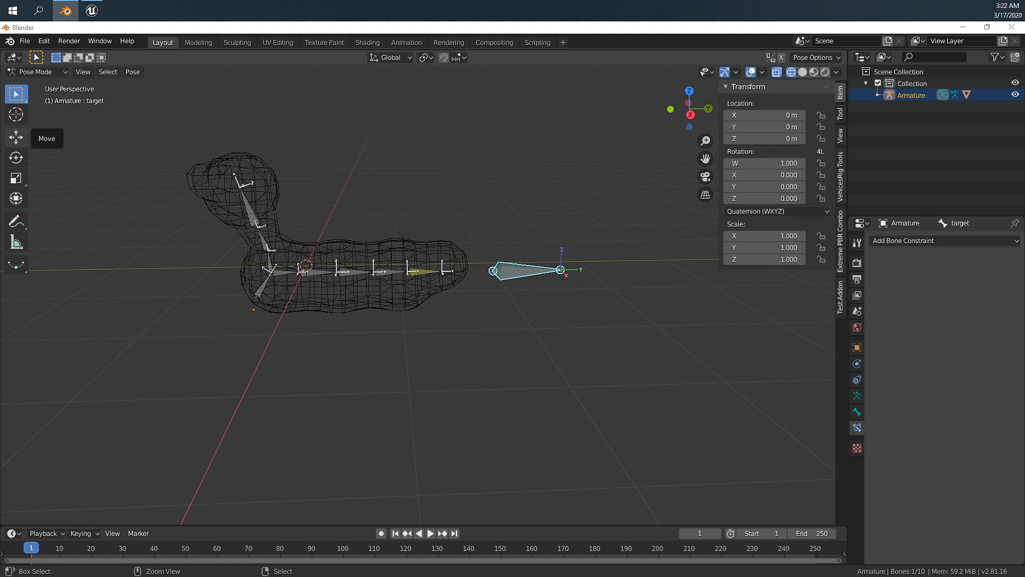
Step: Save the scene as catepillar.blend in the desktop's bc folder, overwriting the existing file
{"action": "key", "text": "ctrl+s"}
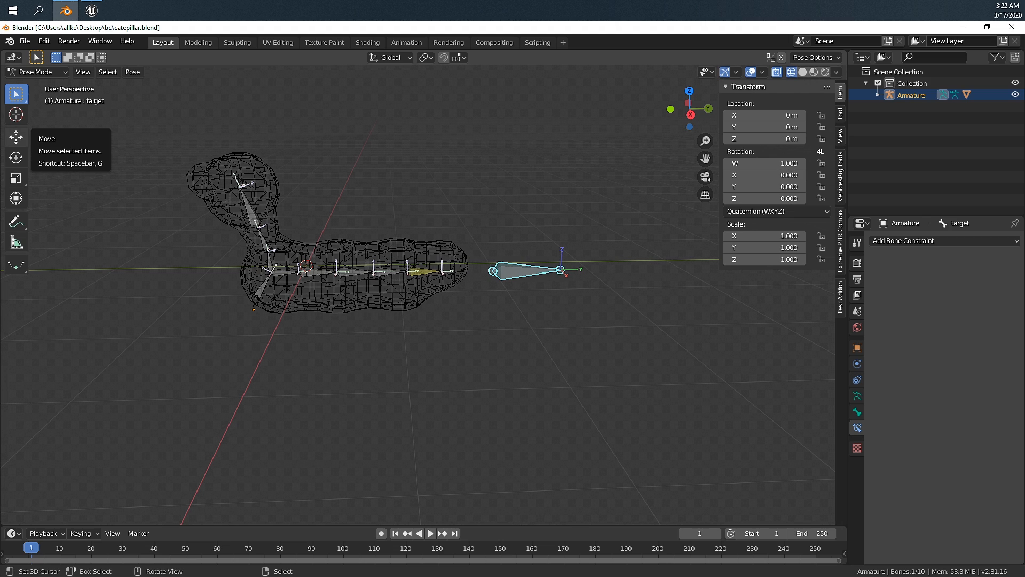
{"action": "left_click", "coordinate": [24, 41]}
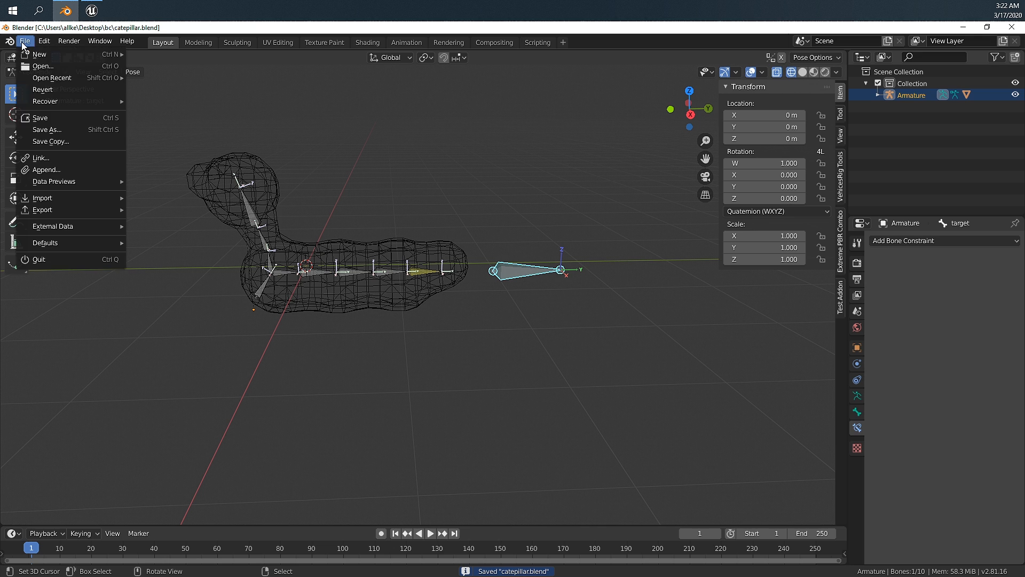
{"action": "key", "text": "Escape"}
{"action": "key", "text": "ctrl+shift+s"}
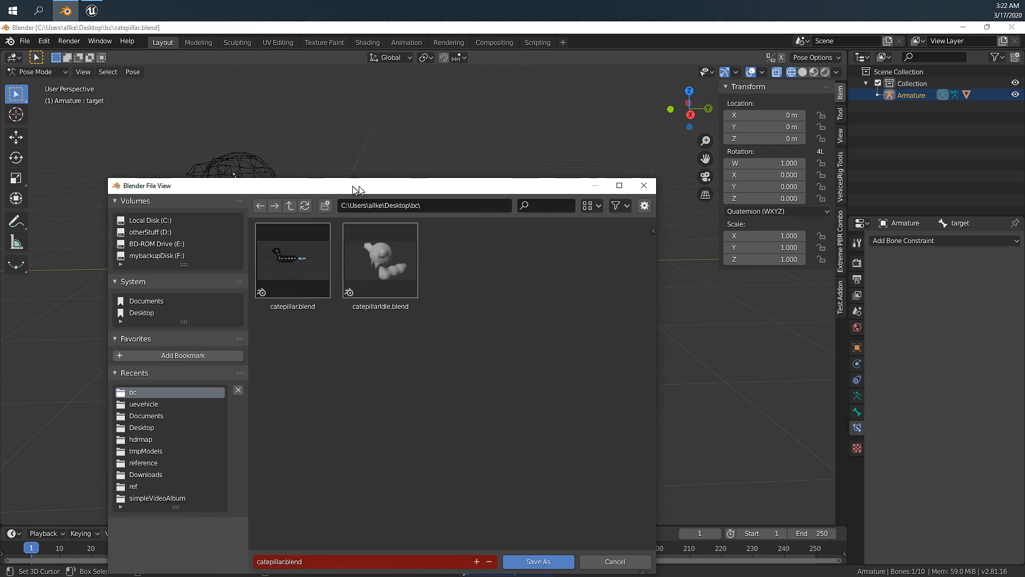
{"action": "left_click_drag", "start_coordinate": [354, 185], "coordinate": [432, 107]}
{"action": "left_click", "coordinate": [361, 273]}
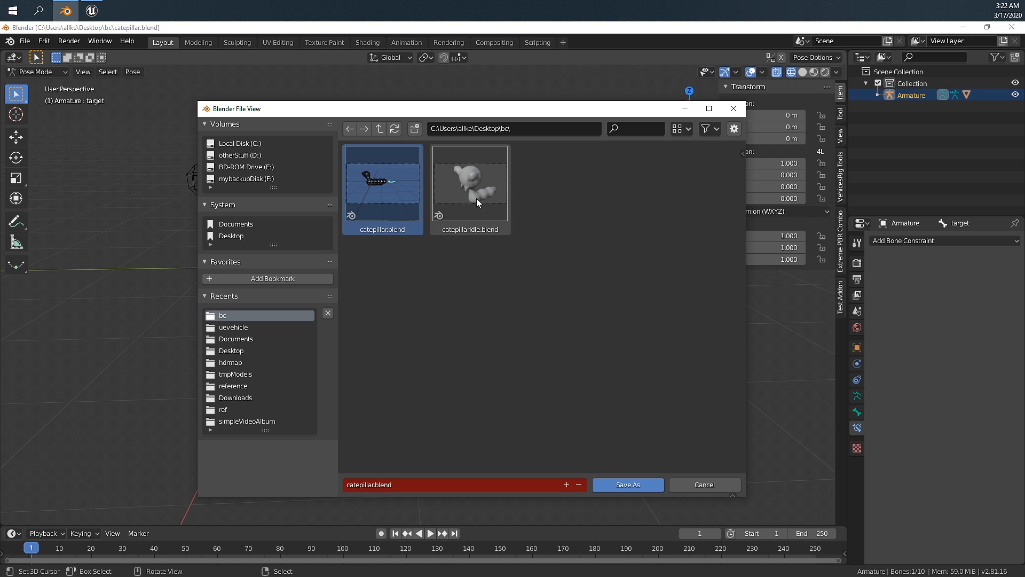
{"action": "left_click", "coordinate": [642, 489]}
Step: Switch the viewport from wireframe to Material Preview shading to display the caterpillar's textures
{"action": "key", "text": "z"}
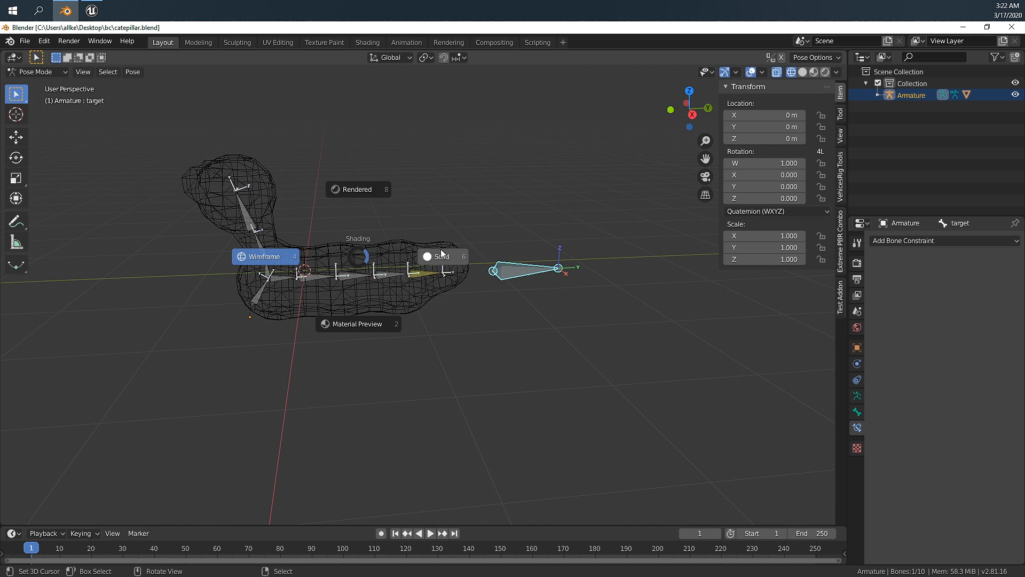
{"action": "left_click", "coordinate": [440, 251]}
{"action": "middle_click_drag", "start_coordinate": [393, 268], "coordinate": [451, 267], "text": "shift"}
{"action": "left_click", "coordinate": [813, 72]}
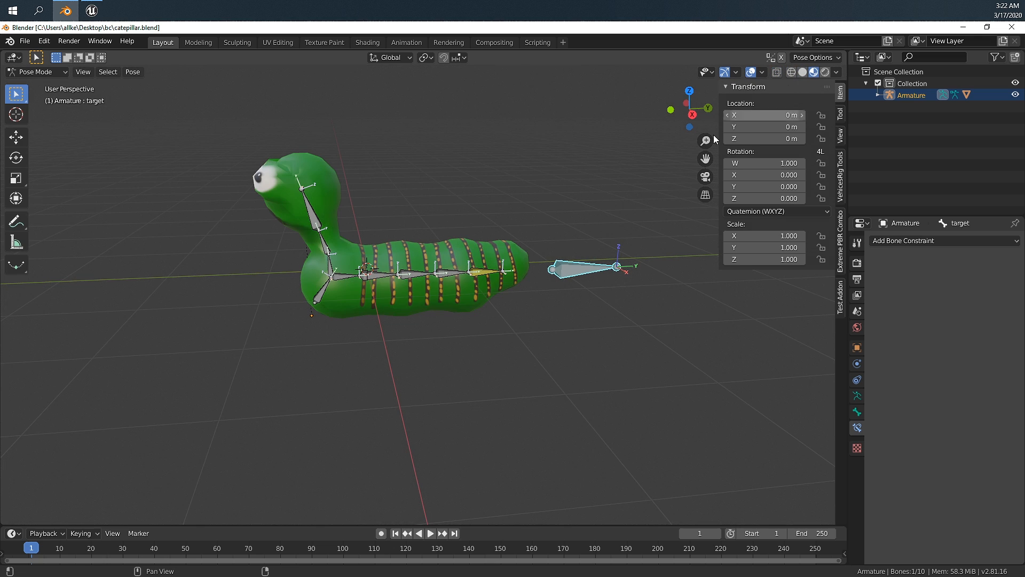
Step: Test rotating the neck bone about global Z and the head bone about global X, cancelling each rotation
{"action": "left_click", "coordinate": [325, 243]}
{"action": "middle_click_drag", "start_coordinate": [383, 334], "coordinate": [449, 321]}
{"action": "key", "text": "r"}
{"action": "key", "text": "z"}
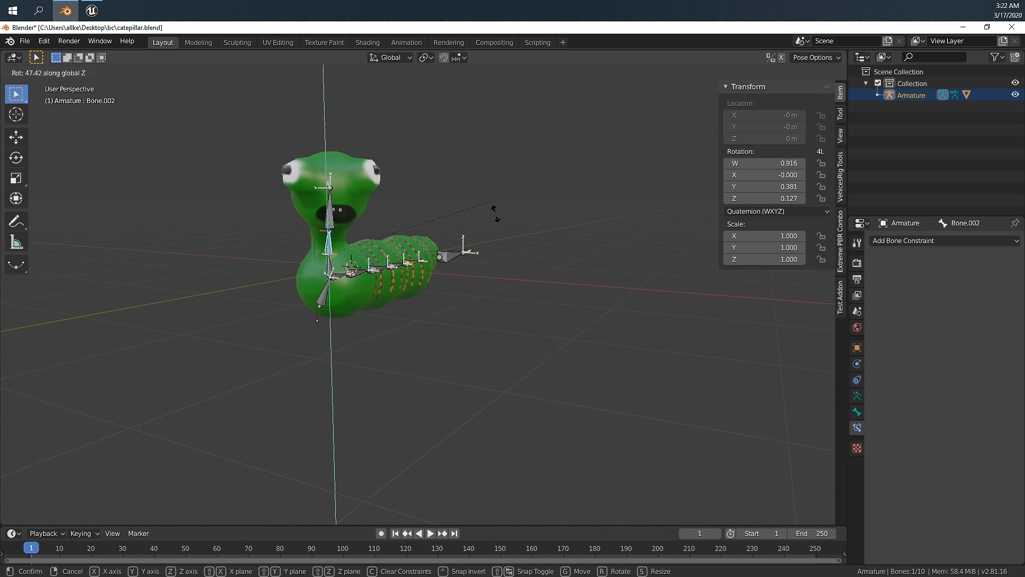
{"action": "key", "text": "Escape"}
{"action": "key", "text": "r"}
{"action": "key", "text": "x"}
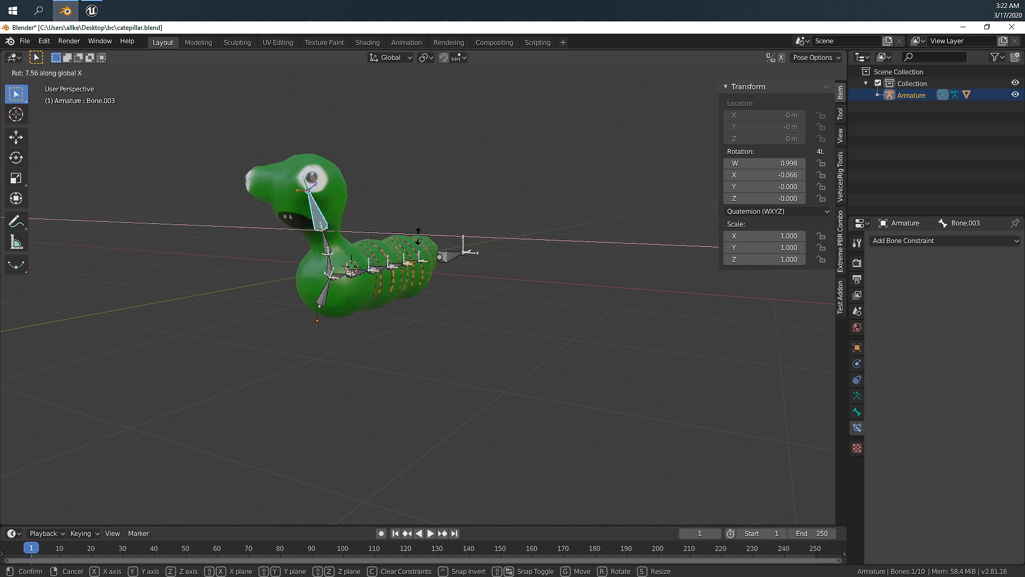
{"action": "right_click", "coordinate": [300, 277]}
Step: Try sliding the target bone along global Y toward the tail in the perspective view, cancelling the move
{"action": "scroll", "coordinate": [537, 302], "scroll_direction": "up", "scroll_amount": 3}
{"action": "middle_click_drag", "start_coordinate": [537, 302], "coordinate": [459, 281]}
{"action": "scroll", "coordinate": [453, 306], "scroll_direction": "down", "scroll_amount": 2}
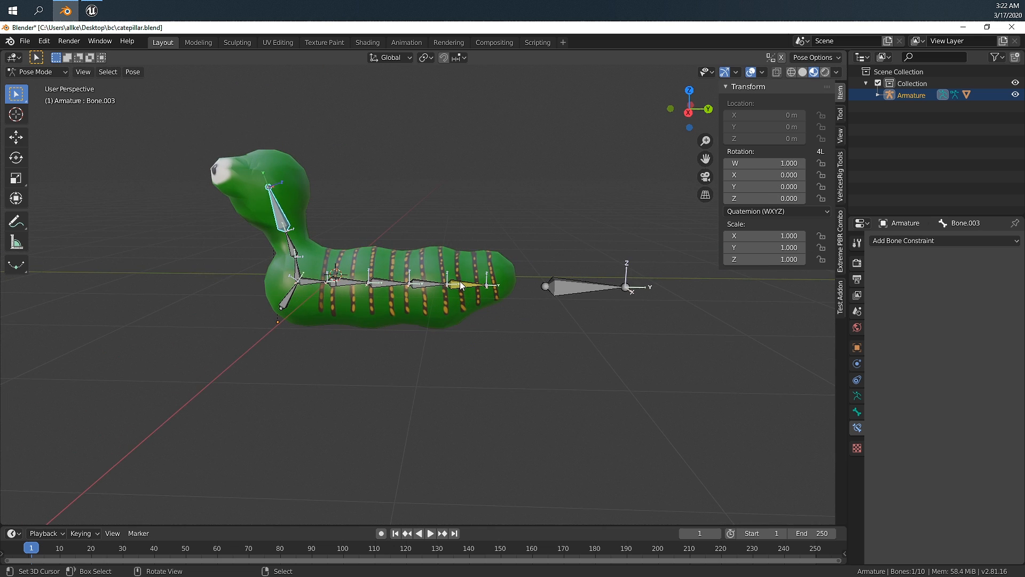
{"action": "left_click", "coordinate": [547, 284]}
{"action": "key", "text": "g"}
{"action": "key", "text": "x"}
{"action": "key", "text": "y"}
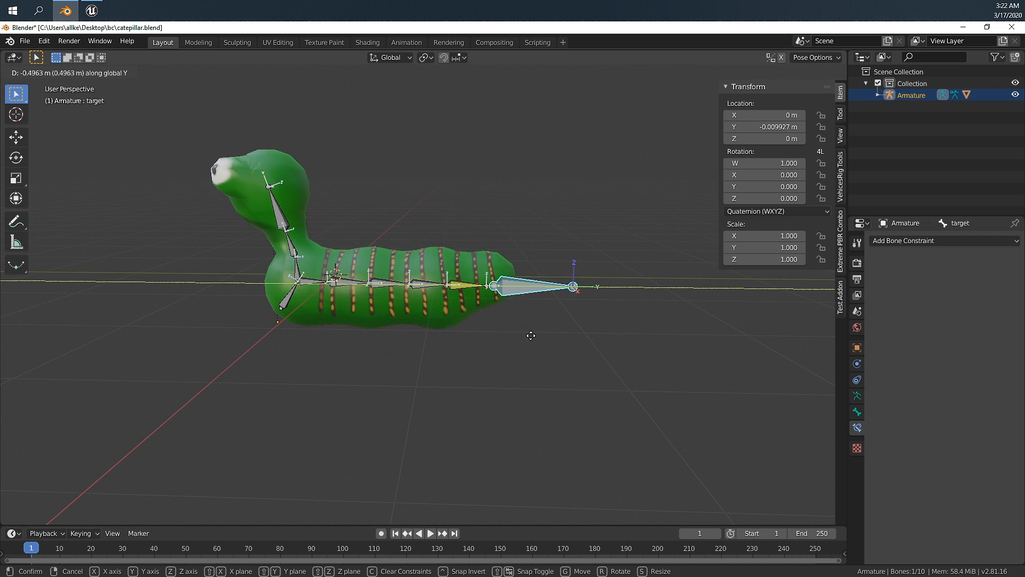
{"action": "right_click", "coordinate": [572, 338]}
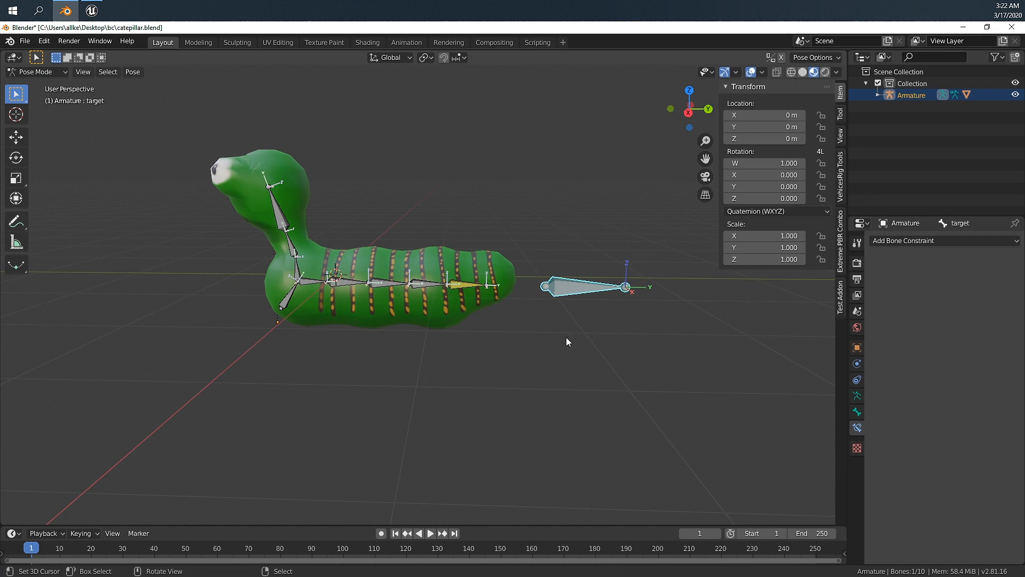
Step: In the right orthographic view, test arching the body by moving the target bone along Y, cancelling the move
{"action": "scroll", "coordinate": [558, 335], "scroll_direction": "up", "scroll_amount": 2}
{"action": "scroll", "coordinate": [552, 335], "scroll_direction": "down", "scroll_amount": 1}
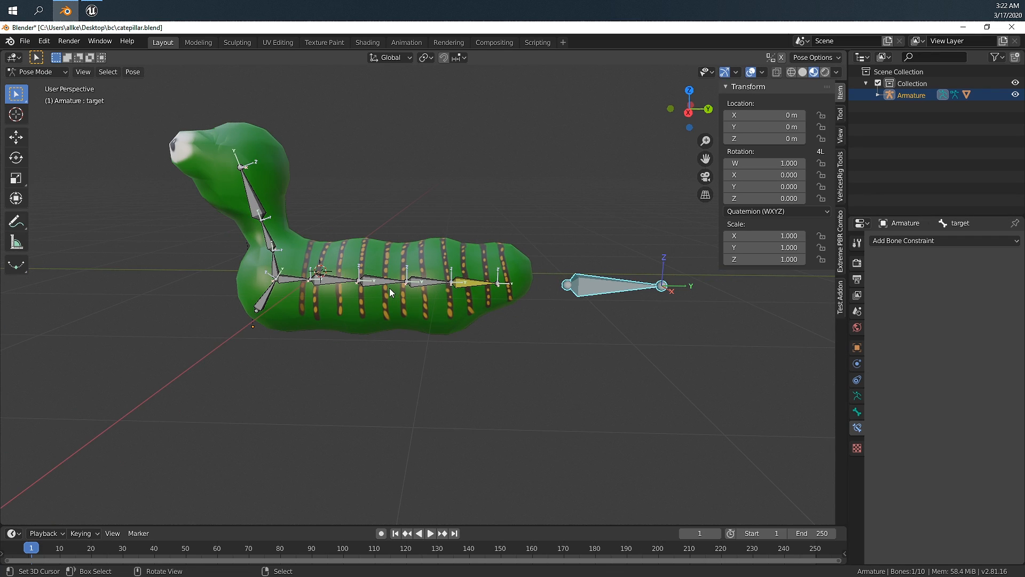
{"action": "left_click", "coordinate": [375, 281]}
{"action": "key", "text": "KP_3"}
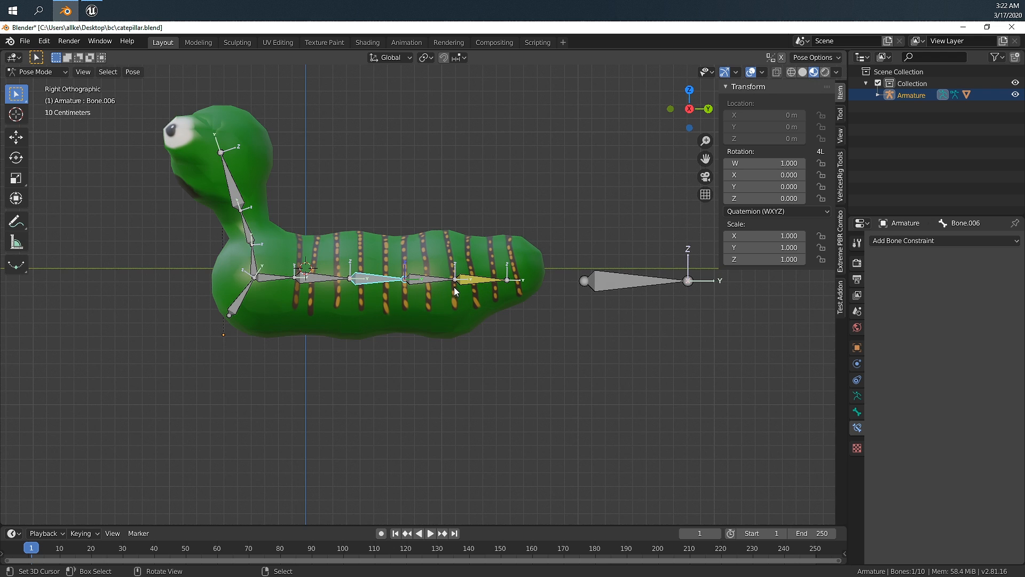
{"action": "left_click", "coordinate": [610, 284]}
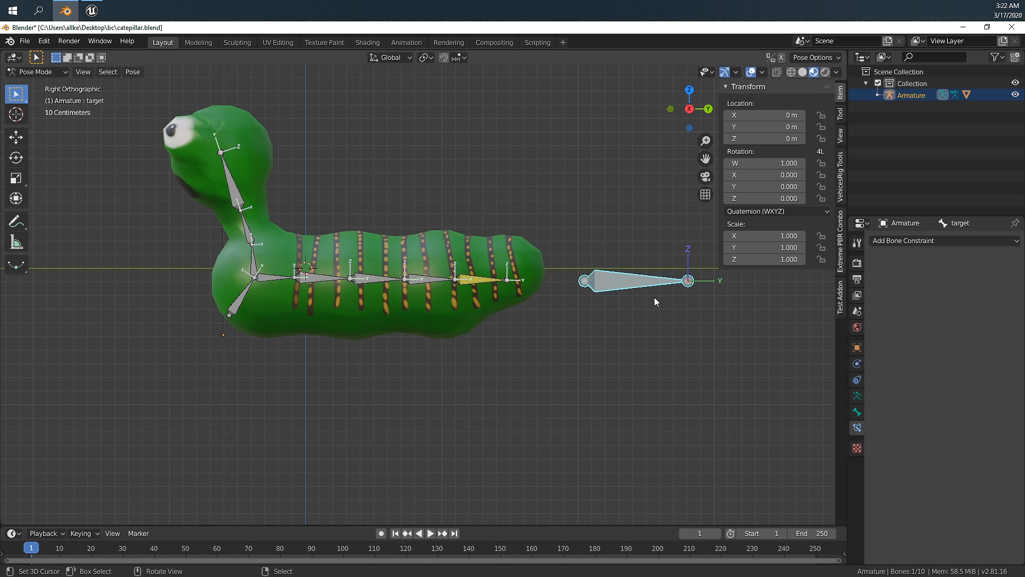
{"action": "key", "text": "g"}
{"action": "key", "text": "y"}
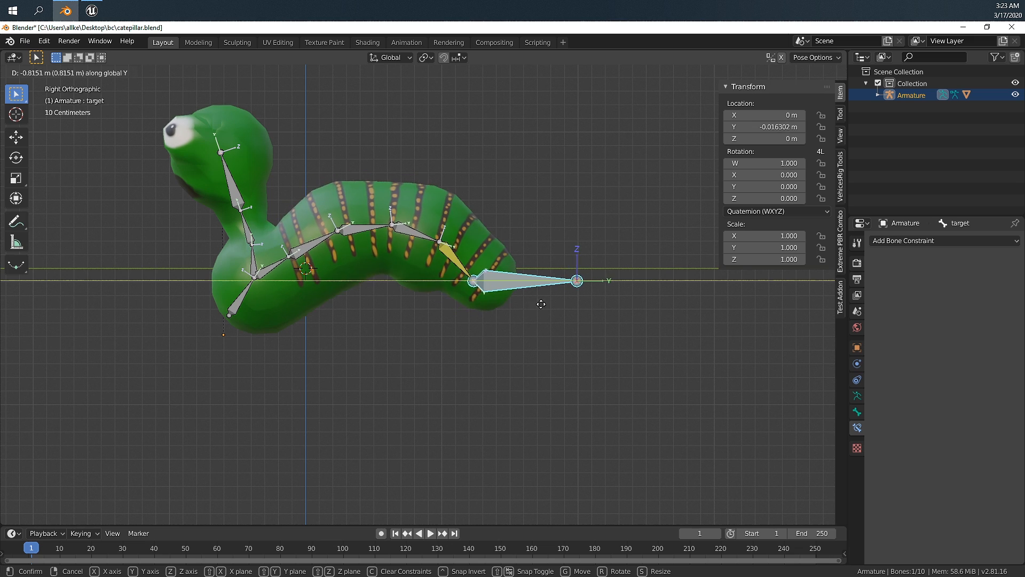
{"action": "right_click", "coordinate": [586, 313]}
{"action": "left_click", "coordinate": [522, 249]}
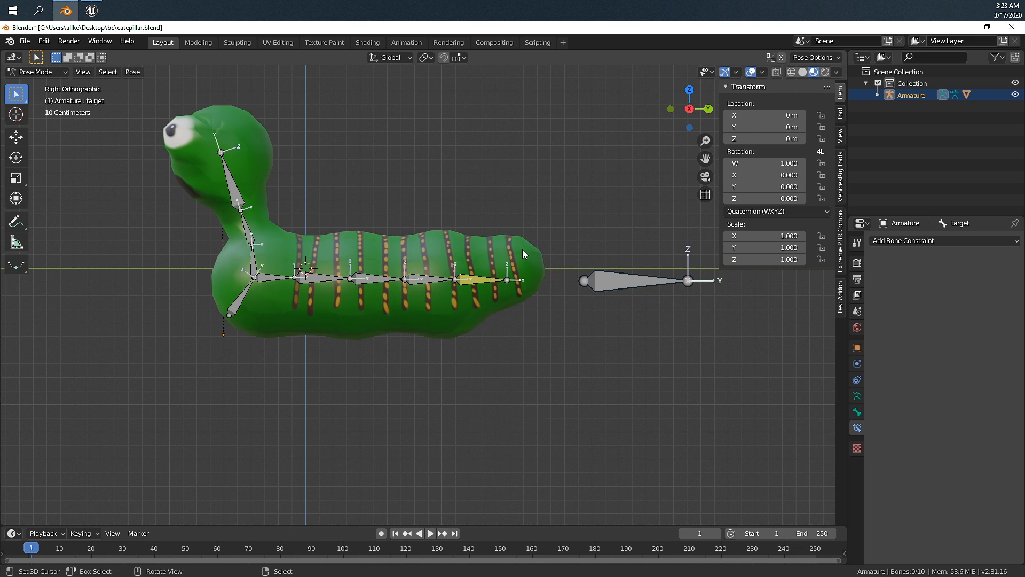
{"action": "left_click", "coordinate": [642, 284]}
{"action": "middle_click_drag", "start_coordinate": [643, 284], "coordinate": [570, 307]}
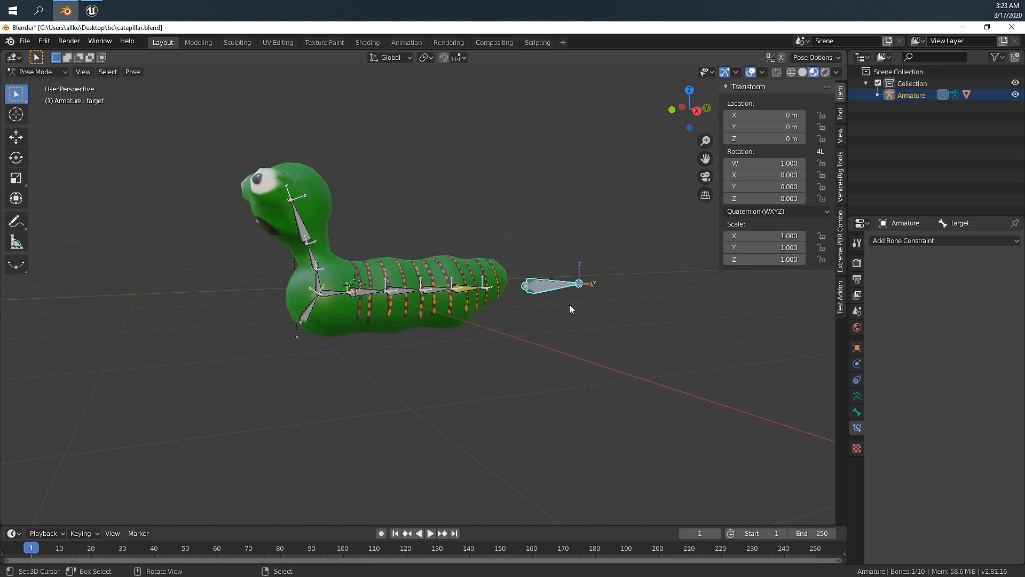
{"action": "key", "text": "KP_3"}
{"action": "middle_click_drag", "start_coordinate": [502, 325], "coordinate": [499, 326]}
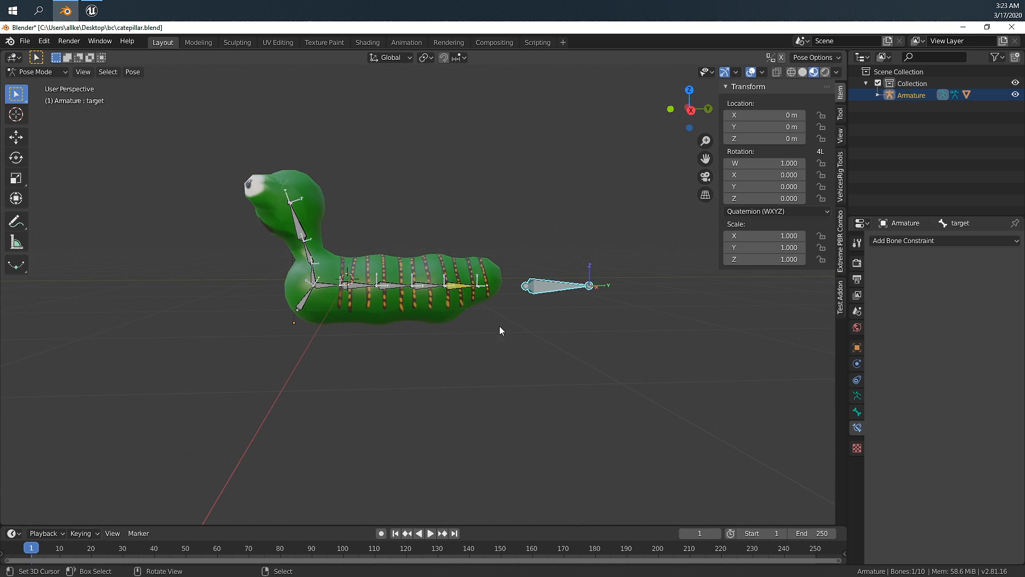
{"action": "right_click", "coordinate": [499, 326]}
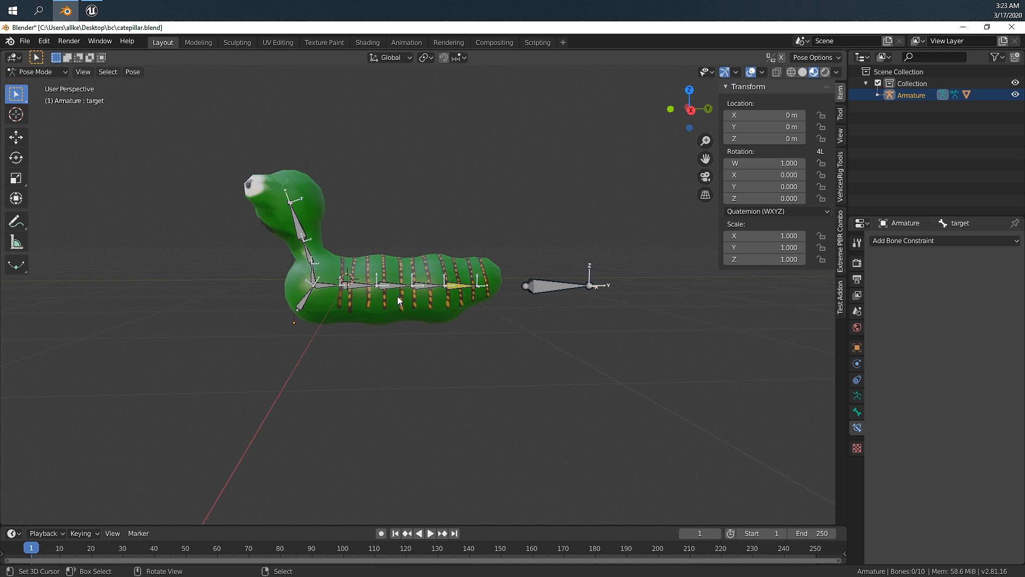
{"action": "middle_click_drag", "start_coordinate": [408, 270], "coordinate": [412, 279]}
Step: Save catepillar.blend, switch the armature from Pose Mode to Object Mode, and save the file again
{"action": "key", "text": "ctrl+s"}
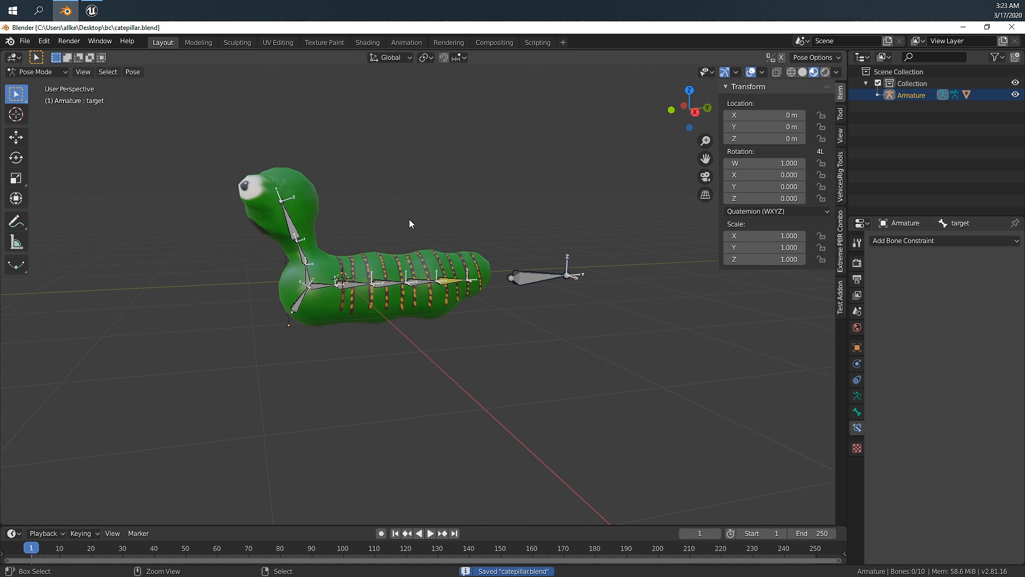
{"action": "left_click", "coordinate": [37, 71]}
{"action": "left_click", "coordinate": [50, 86]}
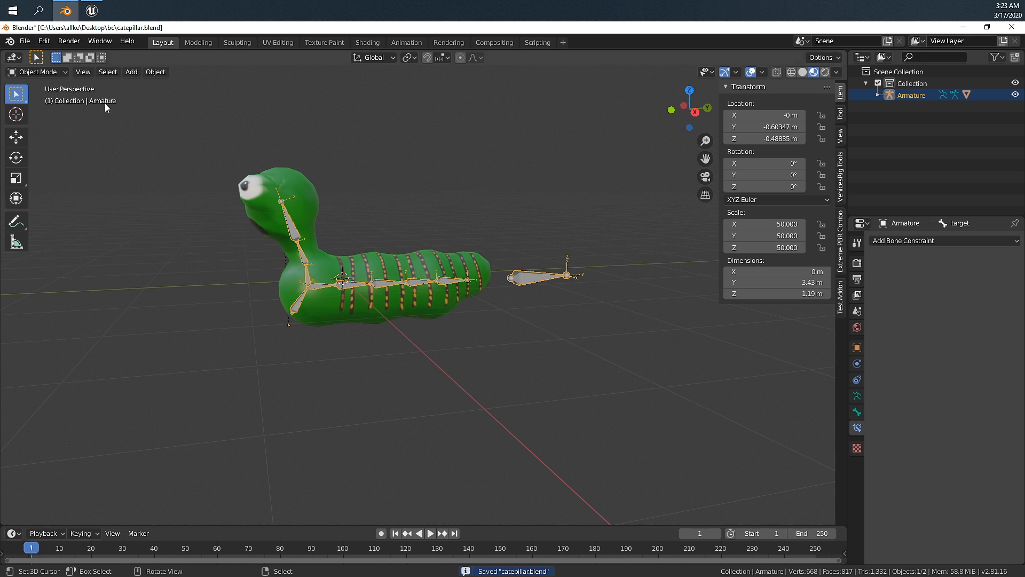
{"action": "key", "text": "ctrl+s"}
Step: Save the file as catepillarIdle.blend in the bc folder, overwriting the existing file of that name
{"action": "left_click", "coordinate": [40, 43]}
{"action": "mouse_move", "coordinate": [27, 41]}
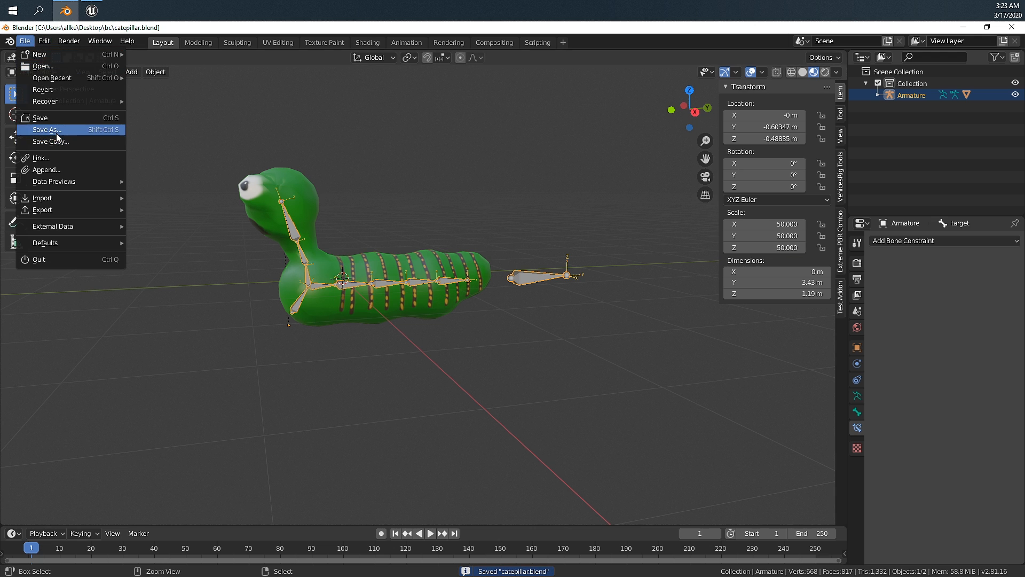
{"action": "left_click", "coordinate": [57, 133]}
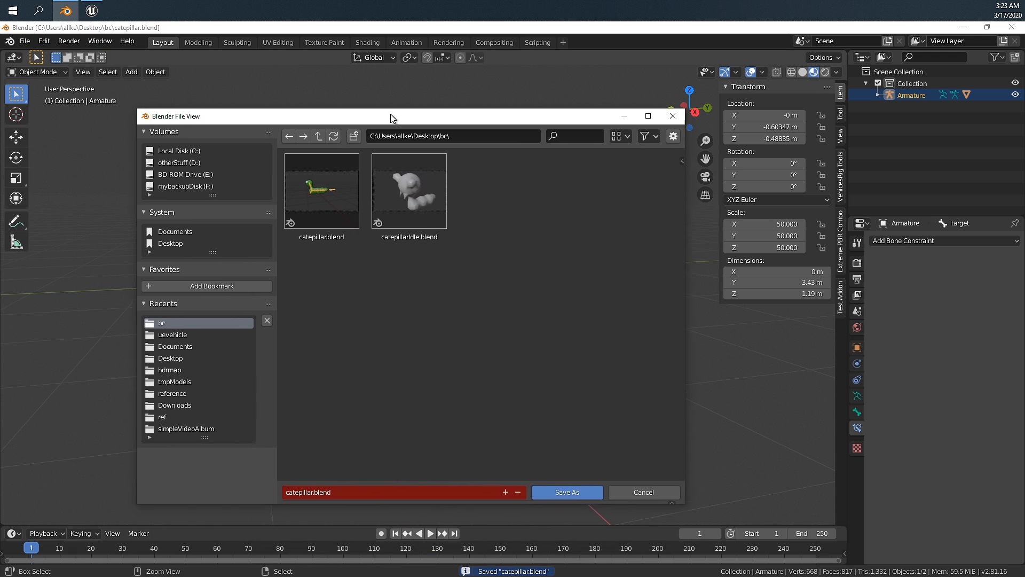
{"action": "left_click", "coordinate": [384, 151]}
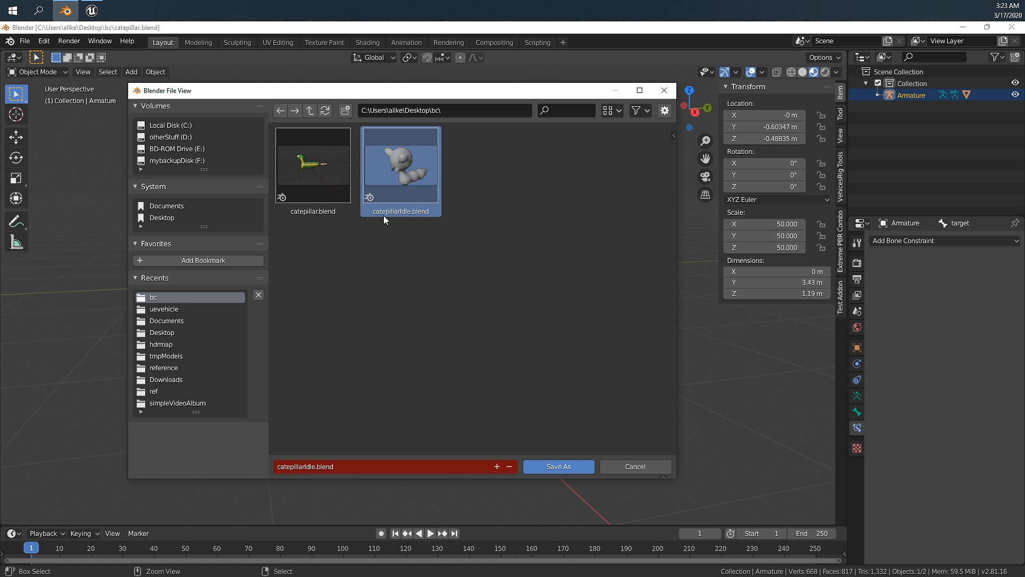
{"action": "left_click", "coordinate": [575, 466]}
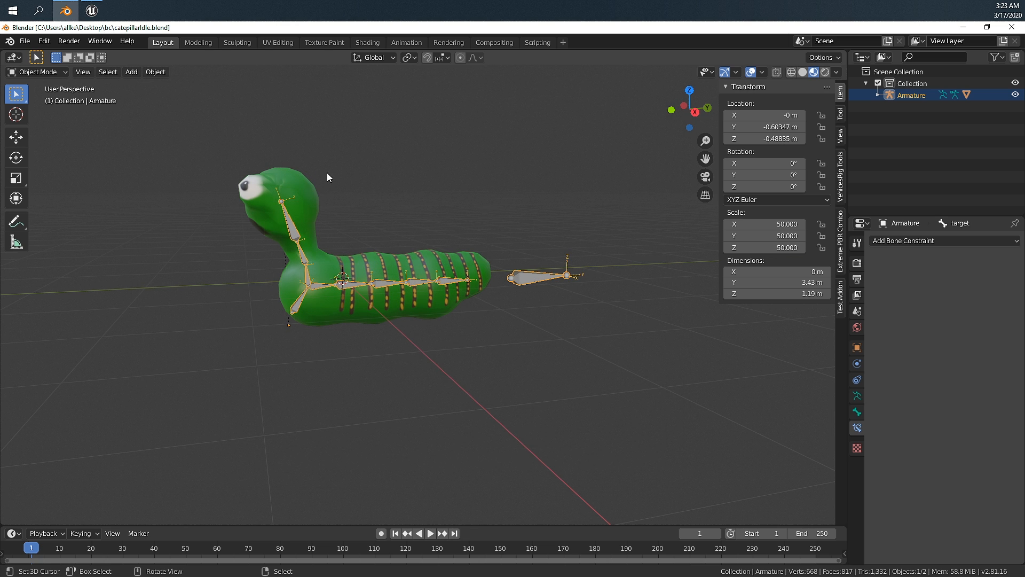
Step: Enlarge the timeline area beneath the 3D viewport and view the caterpillar from the front side
{"action": "middle_click_drag", "start_coordinate": [327, 172], "coordinate": [403, 257]}
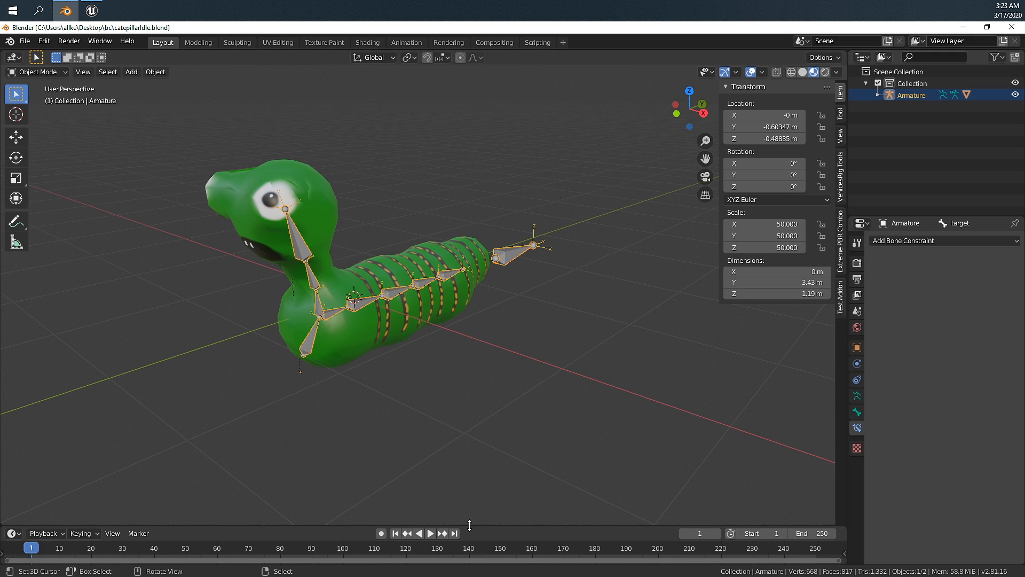
{"action": "left_click_drag", "start_coordinate": [469, 525], "coordinate": [479, 454]}
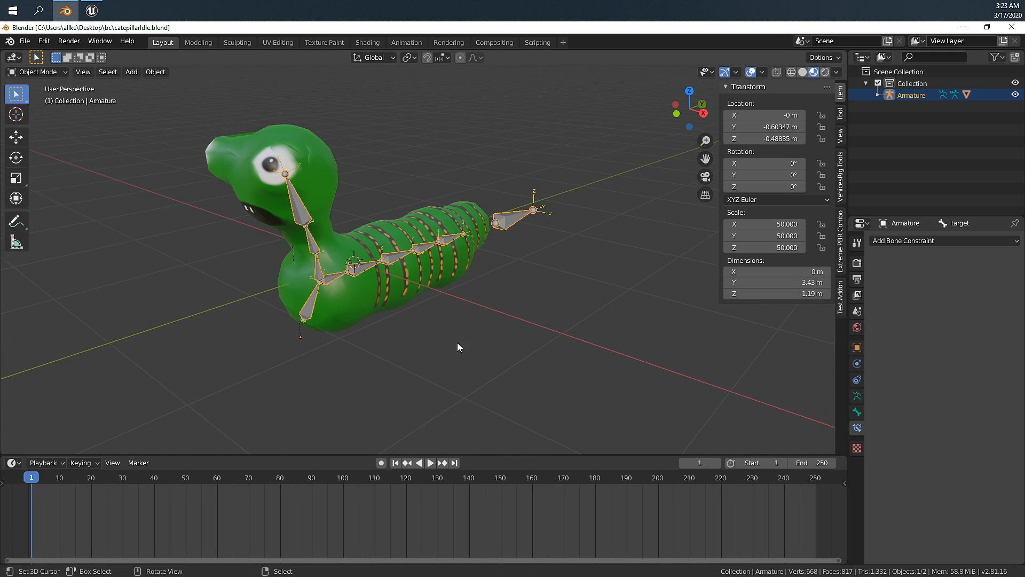
{"action": "scroll", "coordinate": [490, 341], "scroll_direction": "down", "scroll_amount": 2}
{"action": "left_click", "coordinate": [490, 341]}
{"action": "left_click", "coordinate": [342, 184]}
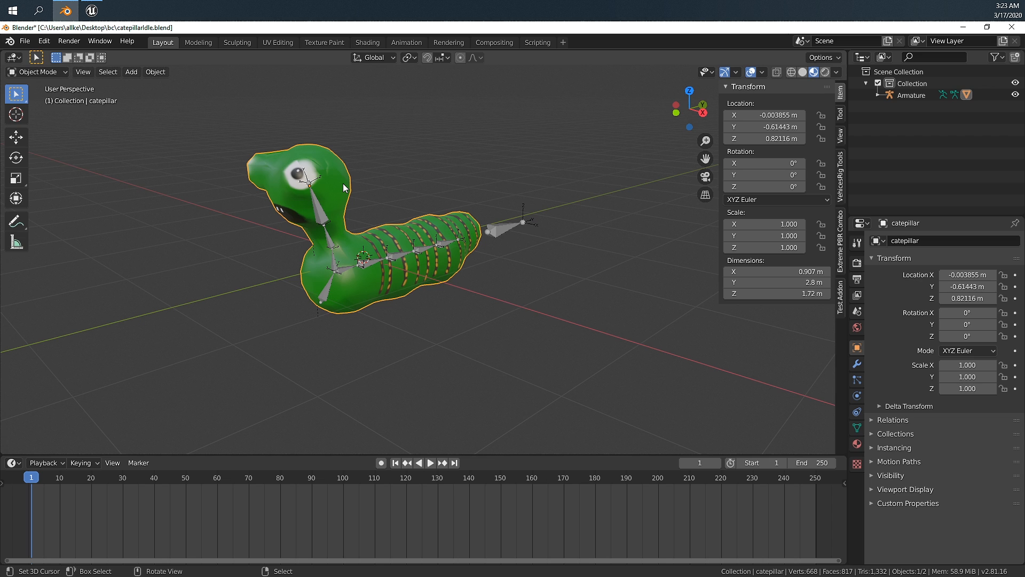
{"action": "middle_click_drag", "start_coordinate": [342, 183], "coordinate": [399, 268]}
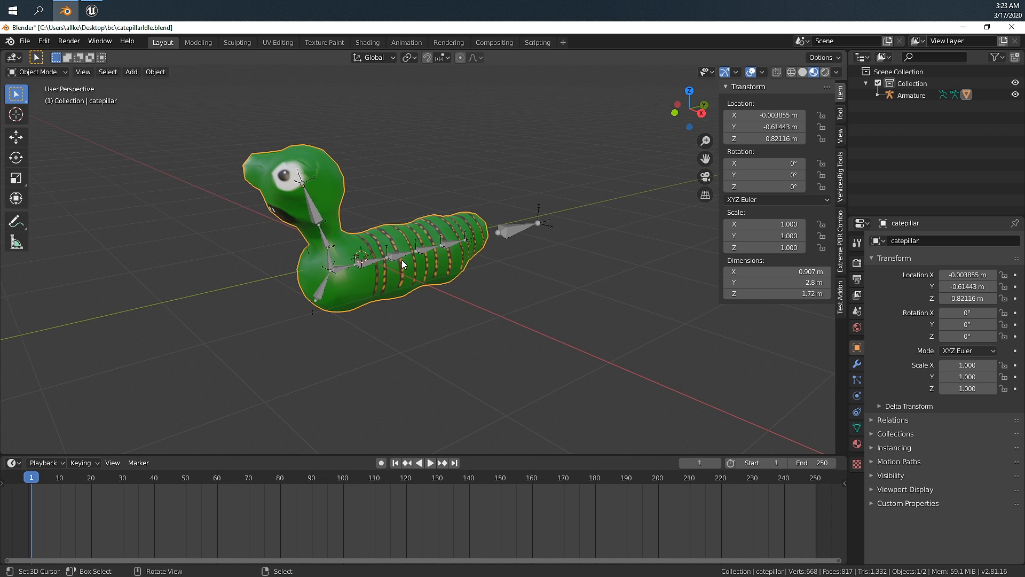
Step: Select the caterpillar's armature and switch it from Object Mode to Pose Mode
{"action": "left_click", "coordinate": [394, 255]}
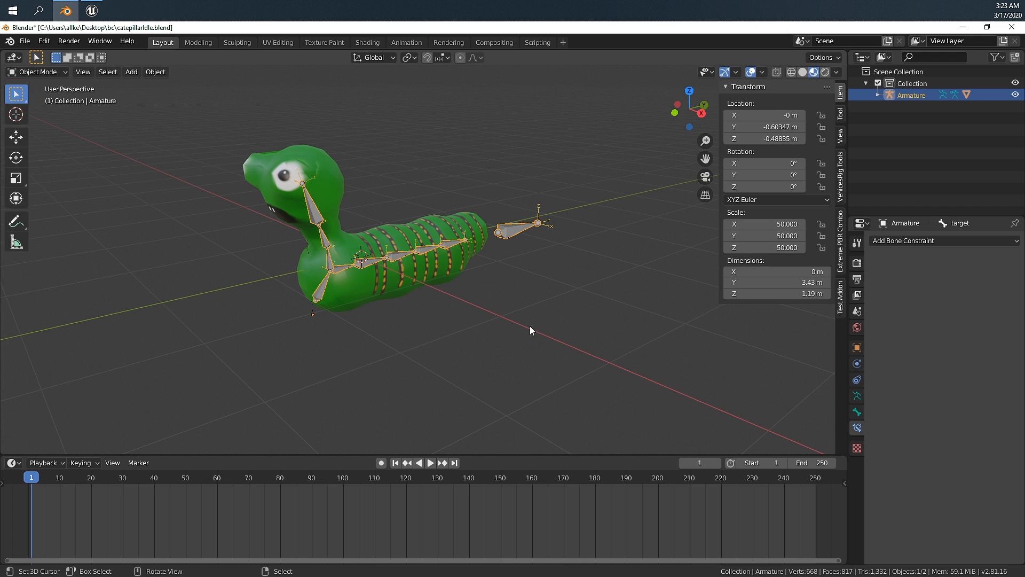
{"action": "middle_click_drag", "start_coordinate": [529, 326], "coordinate": [513, 331]}
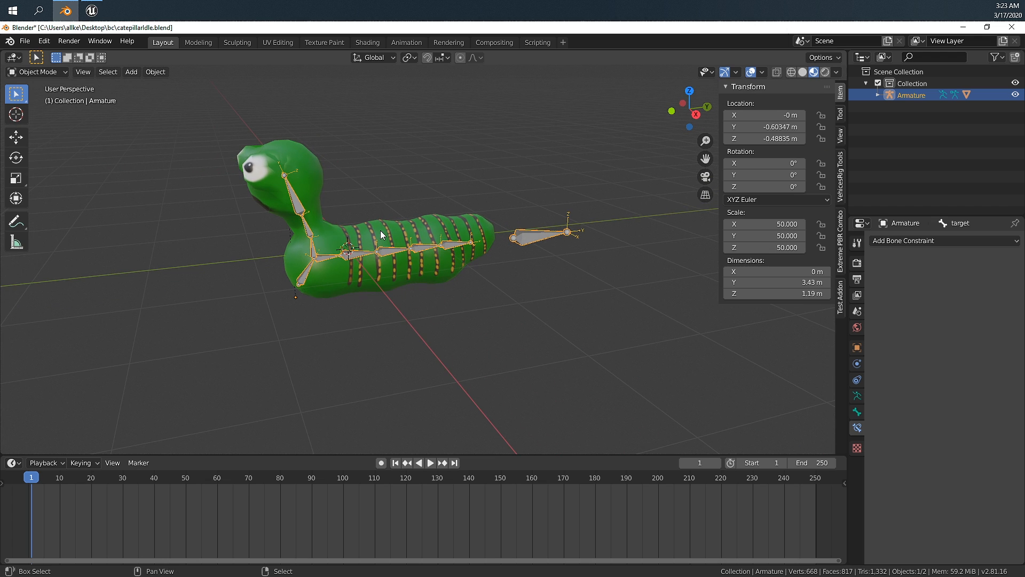
{"action": "left_click", "coordinate": [386, 247]}
{"action": "left_click", "coordinate": [385, 247]}
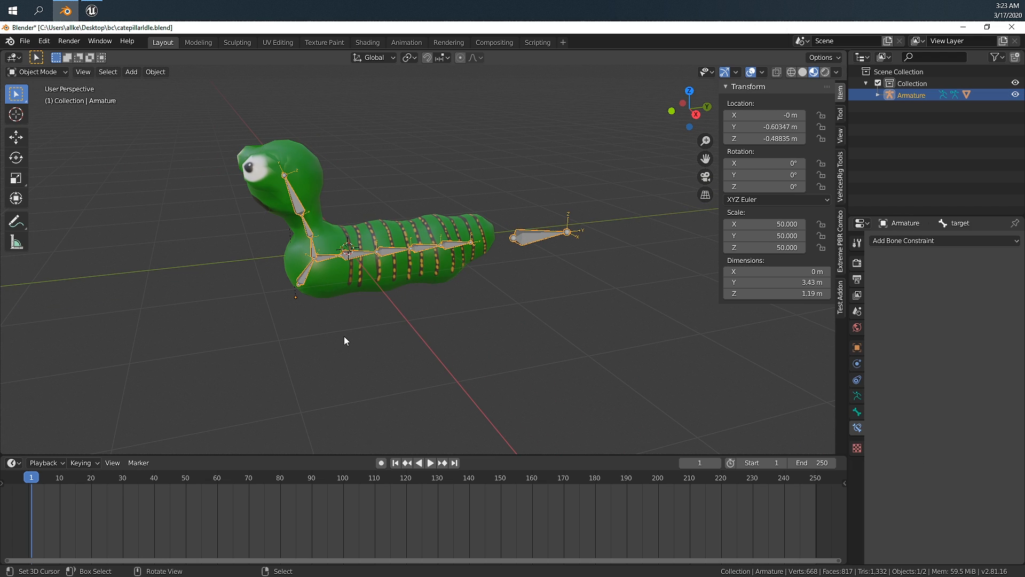
{"action": "left_click", "coordinate": [61, 74]}
{"action": "left_click", "coordinate": [51, 111]}
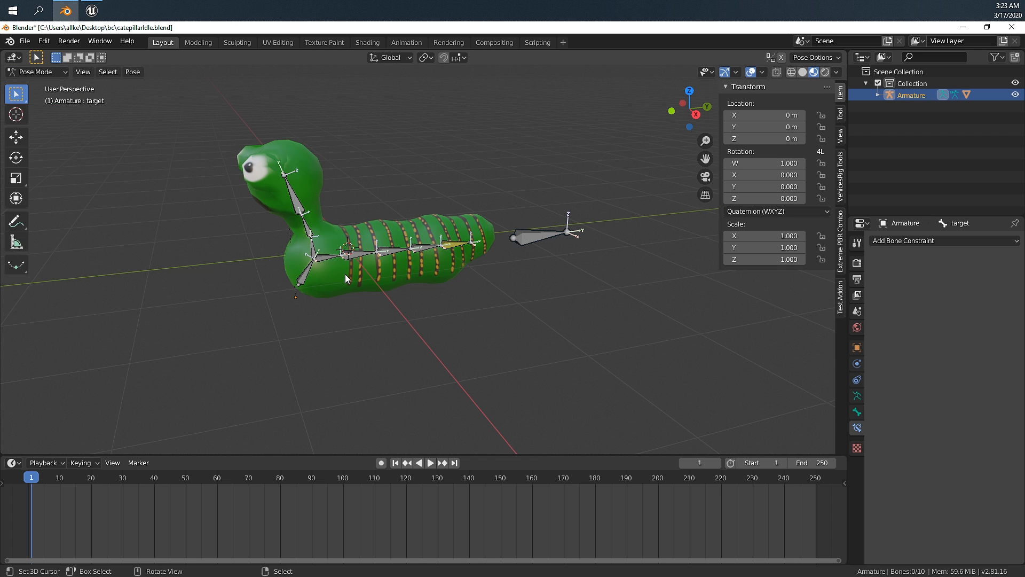
Step: Select all bones of the armature and insert a LocRot keyframe at frame 1
{"action": "key", "text": "a"}
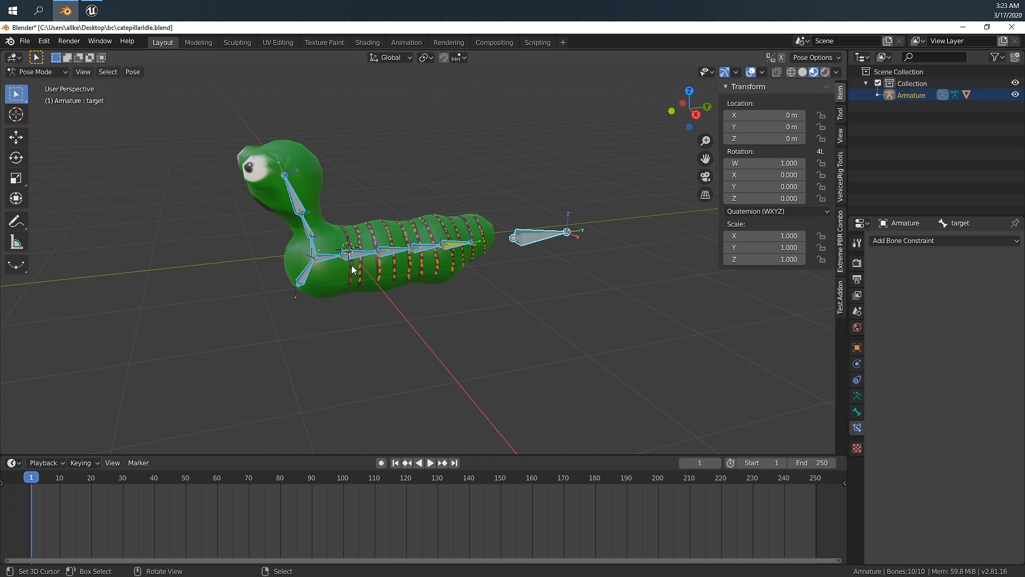
{"action": "key", "text": "i"}
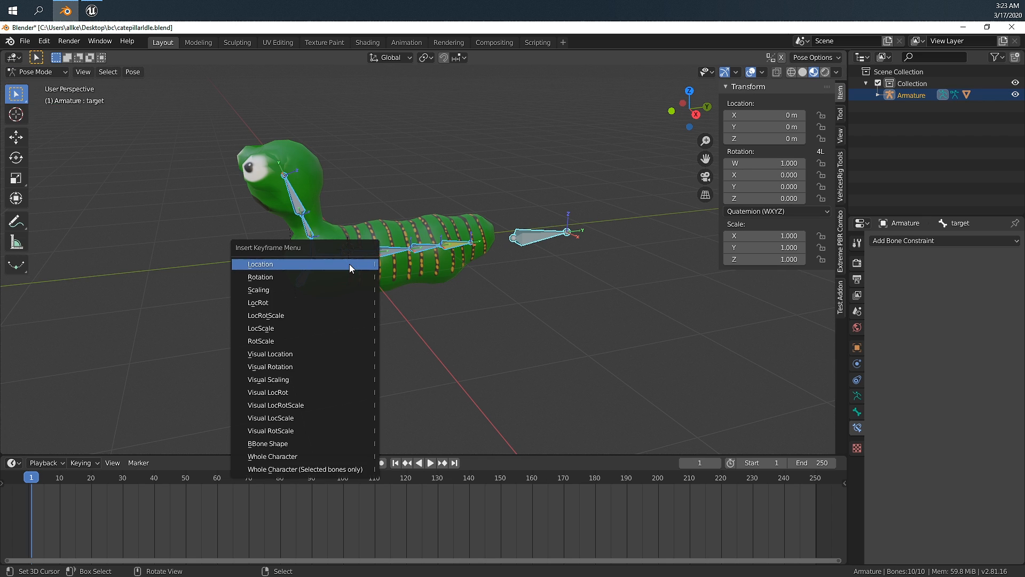
{"action": "left_click", "coordinate": [315, 309]}
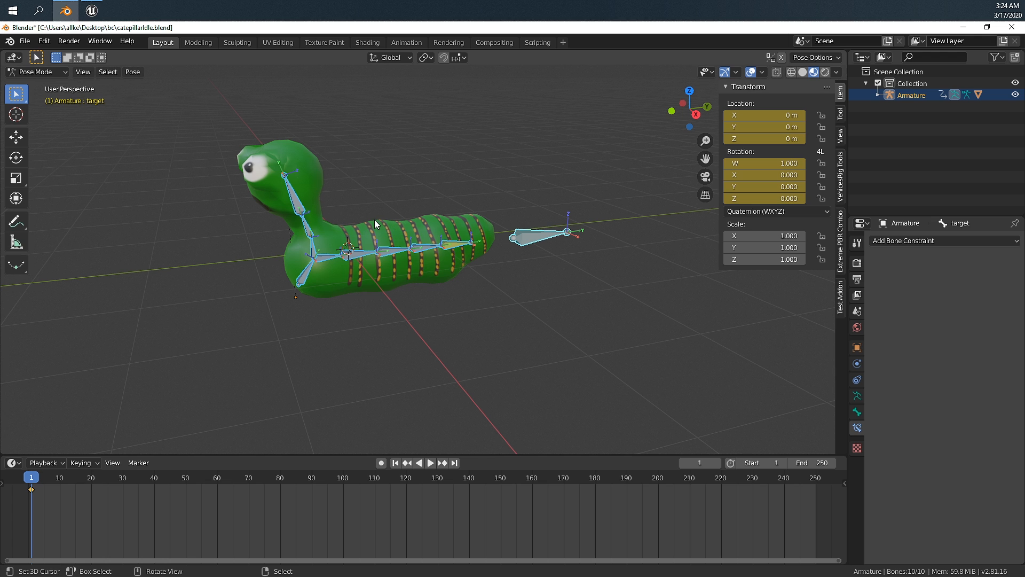
Step: Switch to the Animation workspace and fit the whole caterpillar into both 3D viewports
{"action": "left_click", "coordinate": [412, 43]}
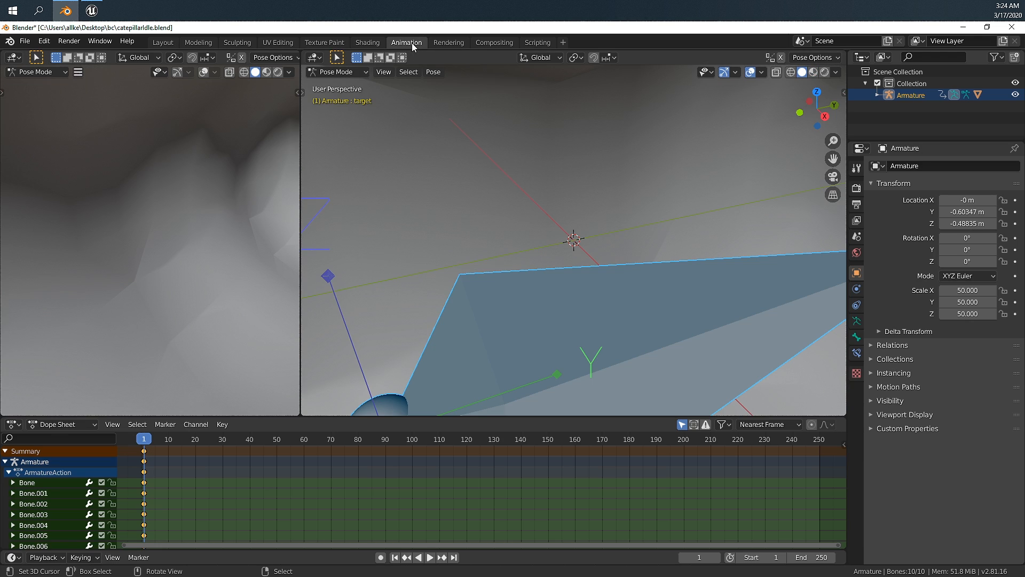
{"action": "scroll", "coordinate": [215, 235], "scroll_direction": "down", "scroll_amount": 10}
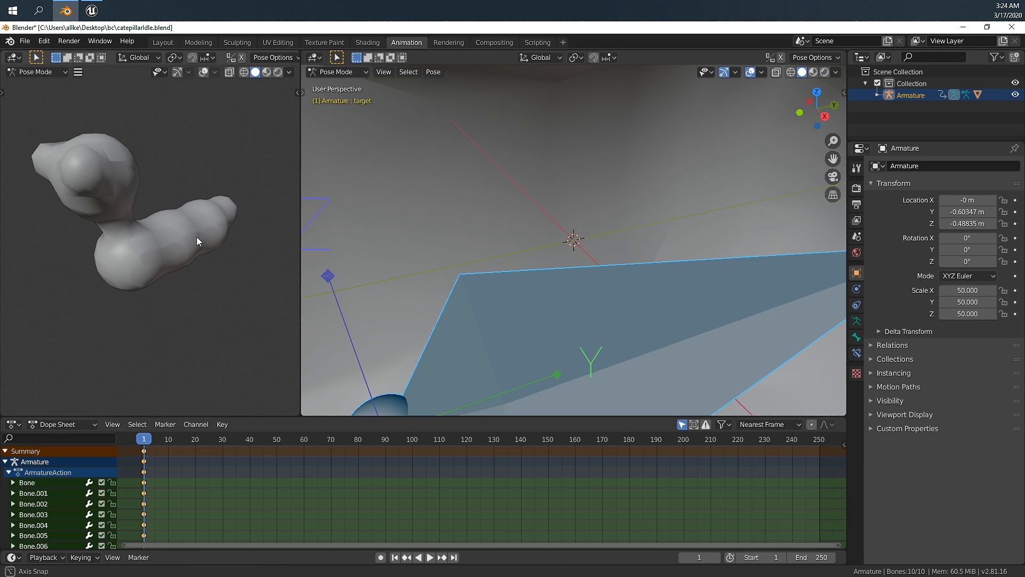
{"action": "scroll", "coordinate": [613, 277], "scroll_direction": "down", "scroll_amount": 12}
{"action": "middle_click_drag", "start_coordinate": [613, 277], "coordinate": [592, 258]}
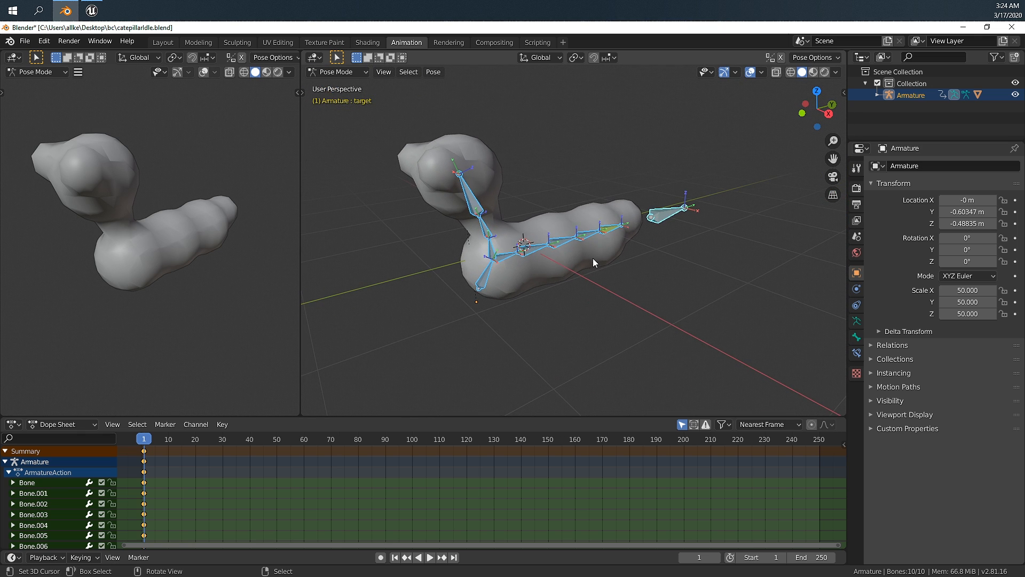
Step: Set the scene's end frame to 120 and insert a keyframe for all bones at frame 120
{"action": "left_click", "coordinate": [466, 441]}
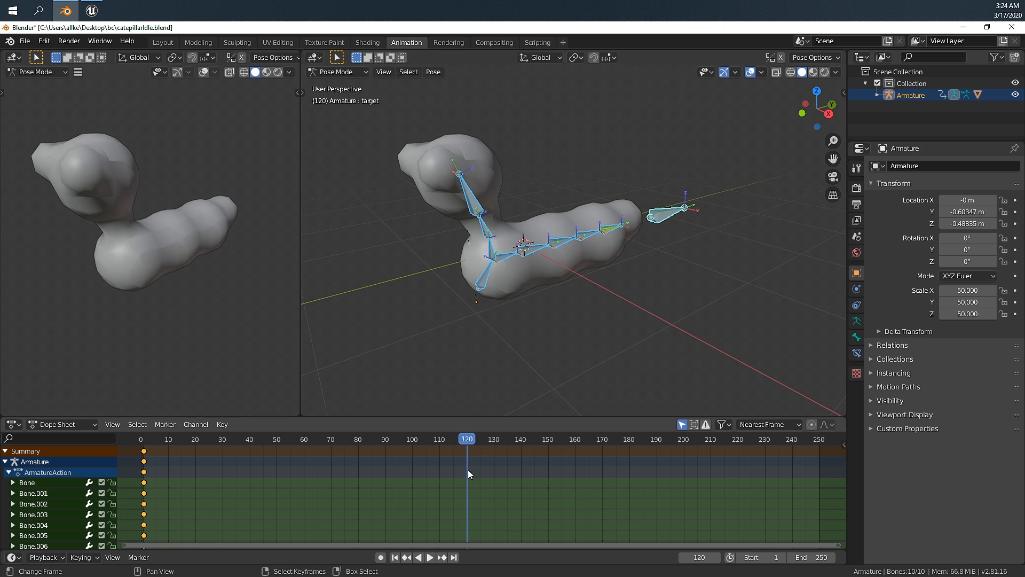
{"action": "left_click", "coordinate": [857, 204]}
{"action": "double_click", "coordinate": [992, 283]}
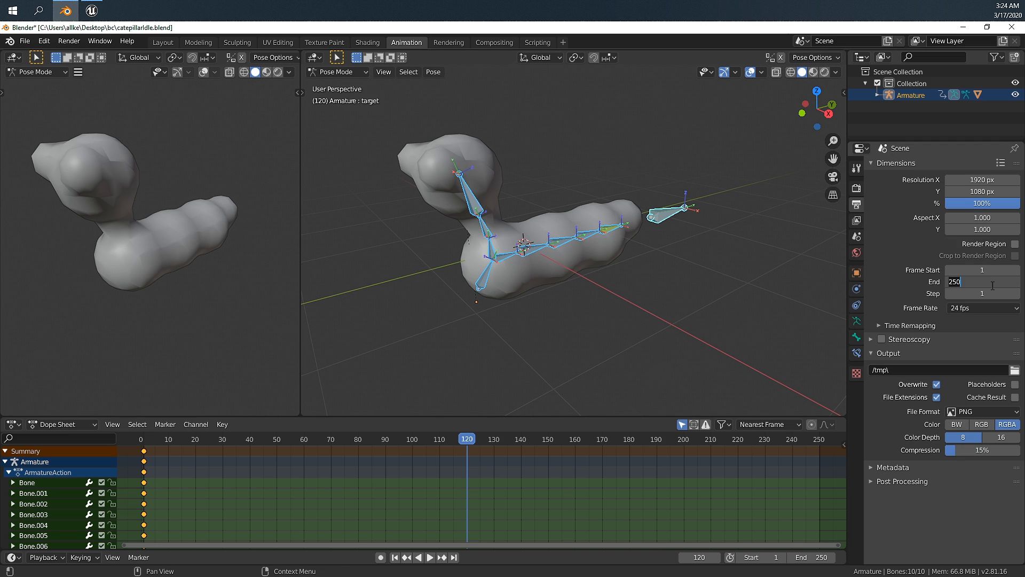
{"action": "type", "text": "120"}
{"action": "key", "text": "Return"}
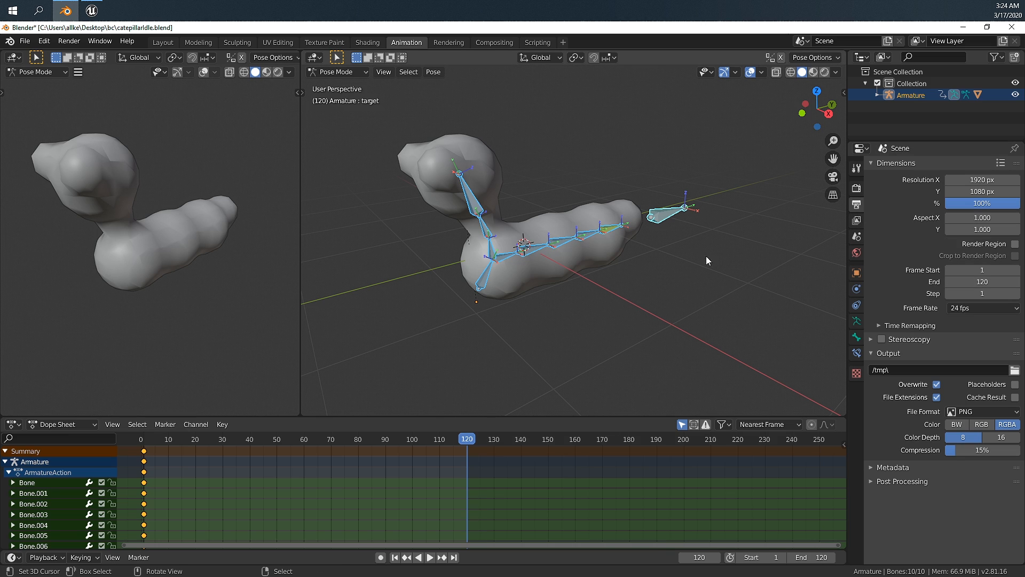
{"action": "key", "text": "i"}
{"action": "left_click", "coordinate": [517, 284]}
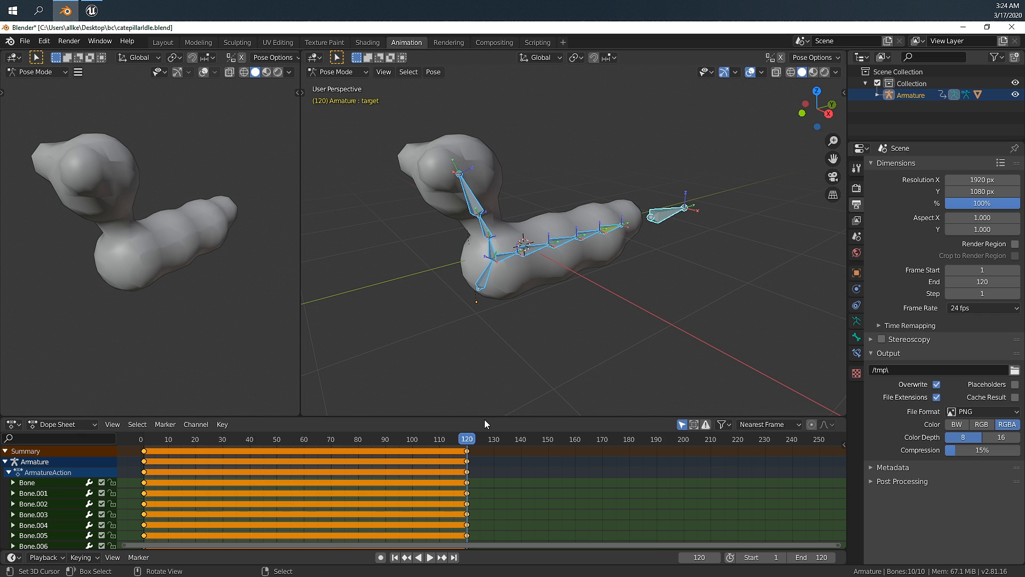
Step: Go to frame 40 and set the smaller viewport to Material Preview shading, with a closer view of the caterpillar's face
{"action": "left_click_drag", "start_coordinate": [469, 439], "coordinate": [253, 446]}
{"action": "middle_click_drag", "start_coordinate": [510, 306], "coordinate": [531, 251]}
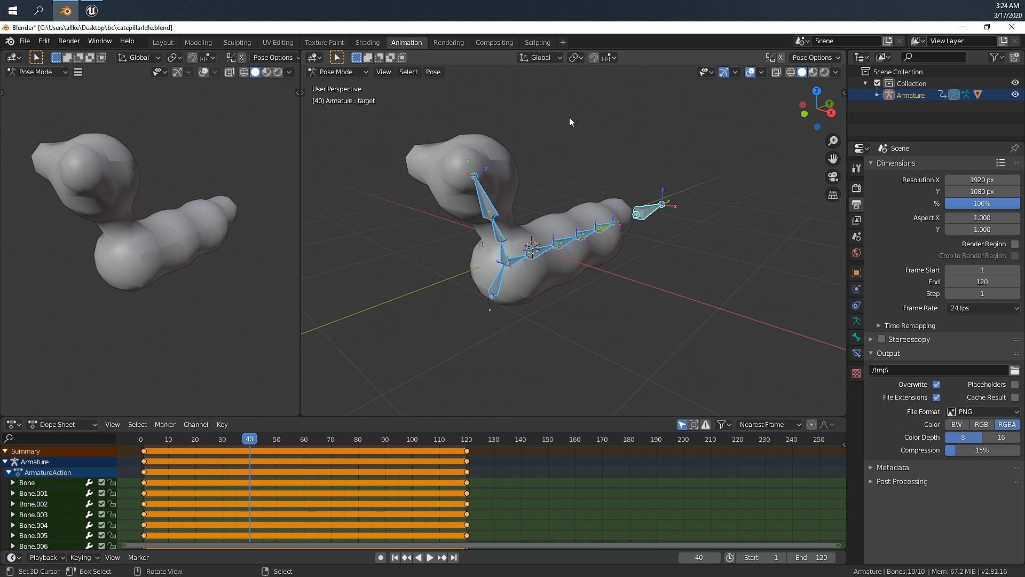
{"action": "left_click", "coordinate": [265, 71]}
{"action": "middle_click_drag", "start_coordinate": [165, 176], "coordinate": [197, 201]}
{"action": "scroll", "coordinate": [190, 191], "scroll_direction": "up", "scroll_amount": 4}
{"action": "scroll", "coordinate": [190, 191], "scroll_direction": "down", "scroll_amount": 3}
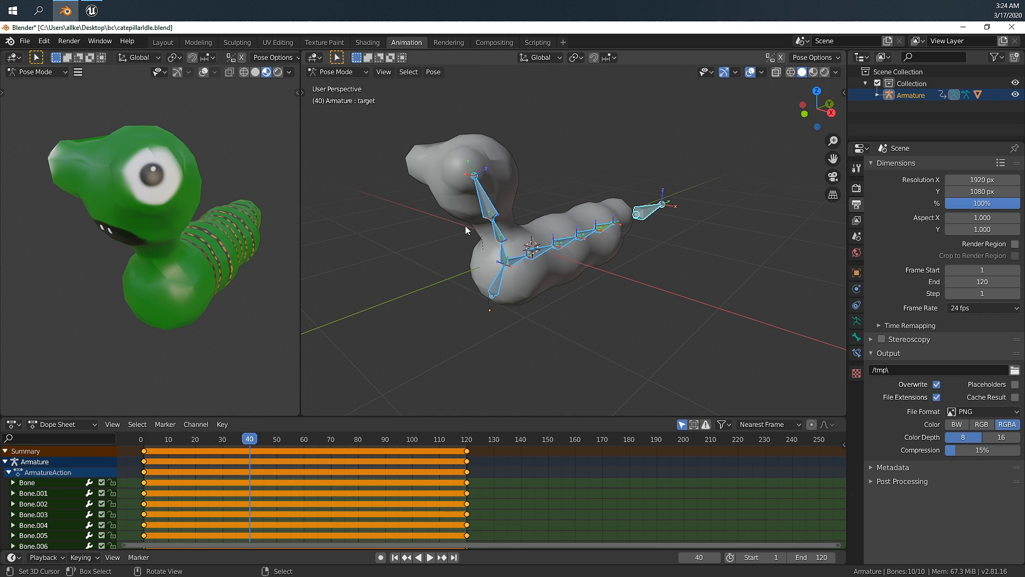
Step: Test rotating Bone.001 and Bone.002 in the neck about global Z, cancelling each rotation
{"action": "left_click", "coordinate": [493, 239]}
{"action": "middle_click_drag", "start_coordinate": [511, 261], "coordinate": [505, 257]}
{"action": "right_click", "coordinate": [505, 253]}
{"action": "key", "text": "r"}
{"action": "key", "text": "z"}
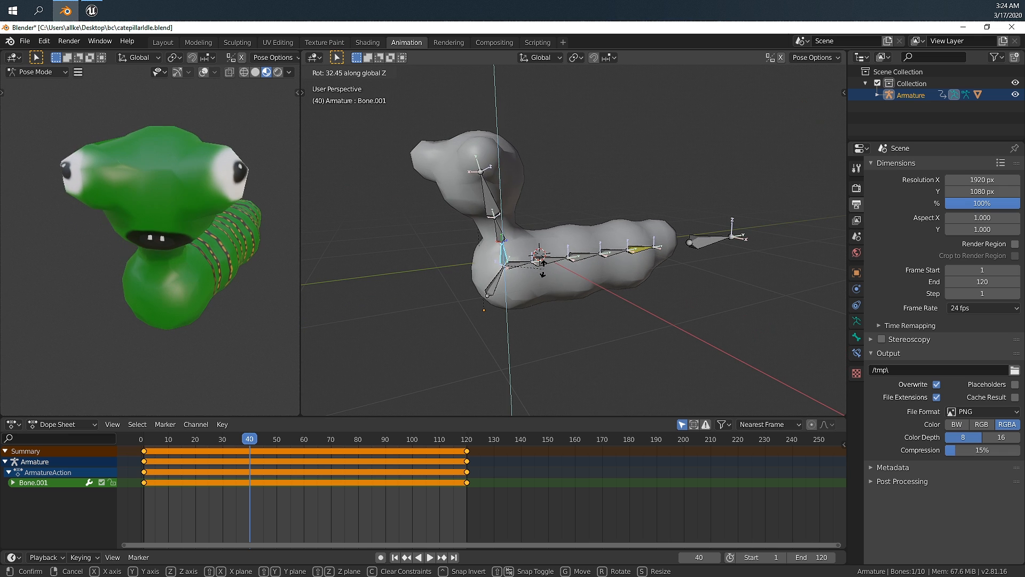
{"action": "right_click", "coordinate": [538, 269]}
{"action": "left_click", "coordinate": [502, 242]}
{"action": "key", "text": "r"}
{"action": "key", "text": "z"}
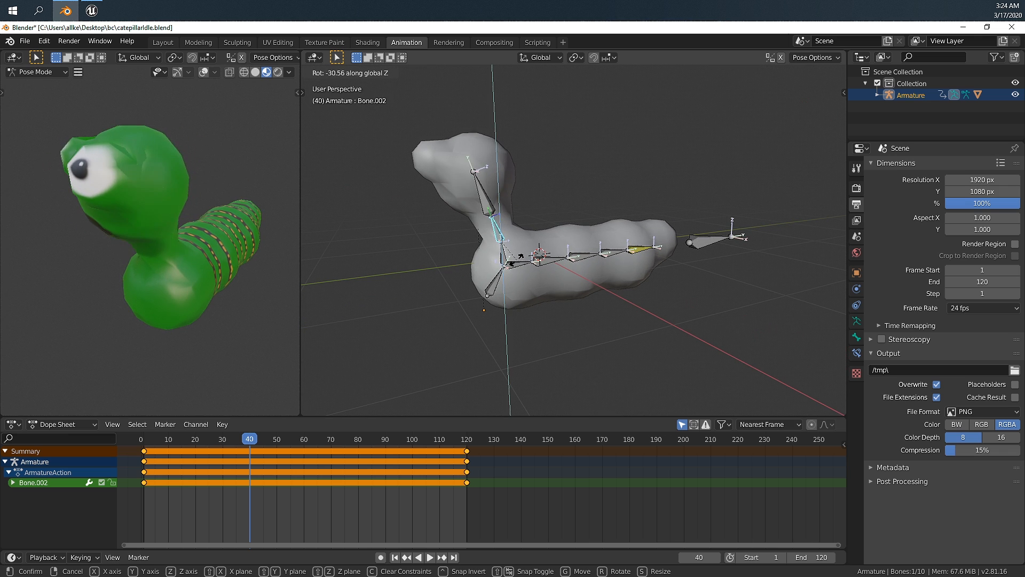
{"action": "right_click", "coordinate": [505, 263]}
Step: Try turning the head by rotating the lower neck bone, Bone.001, about global Z, cancelling the attempts
{"action": "left_click", "coordinate": [504, 261]}
{"action": "key", "text": "r"}
{"action": "key", "text": "z"}
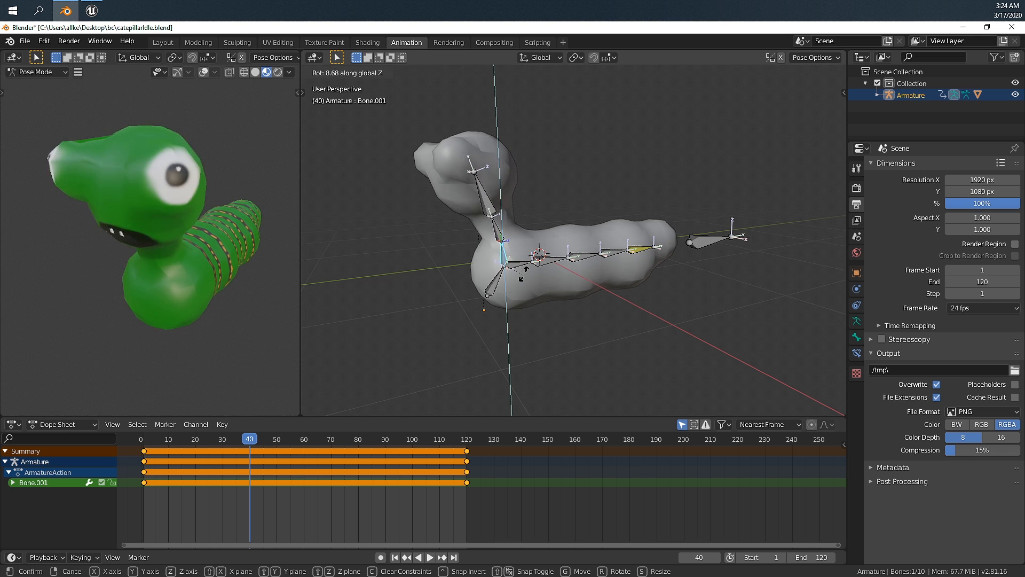
{"action": "left_click", "coordinate": [474, 270]}
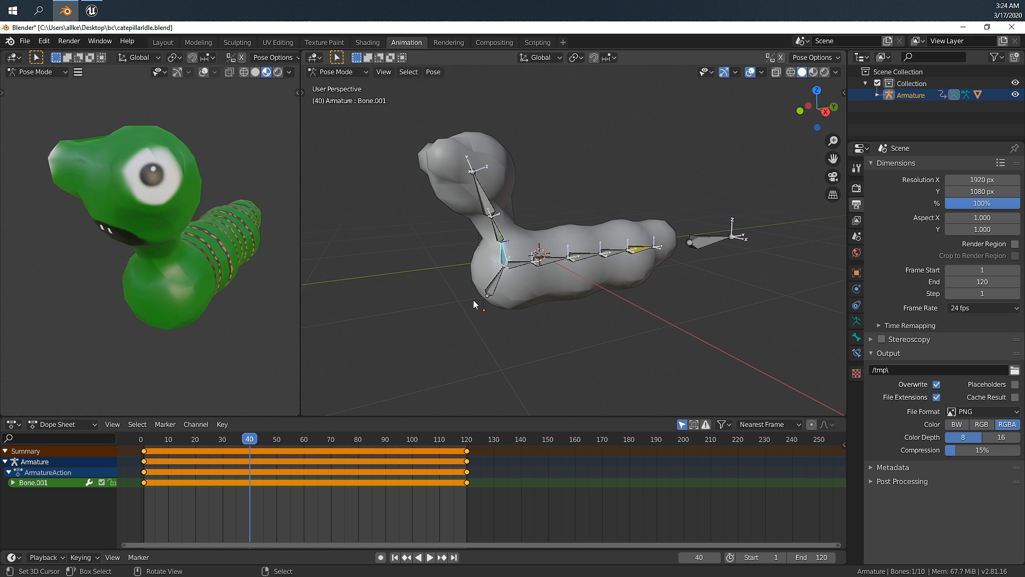
{"action": "key", "text": "r"}
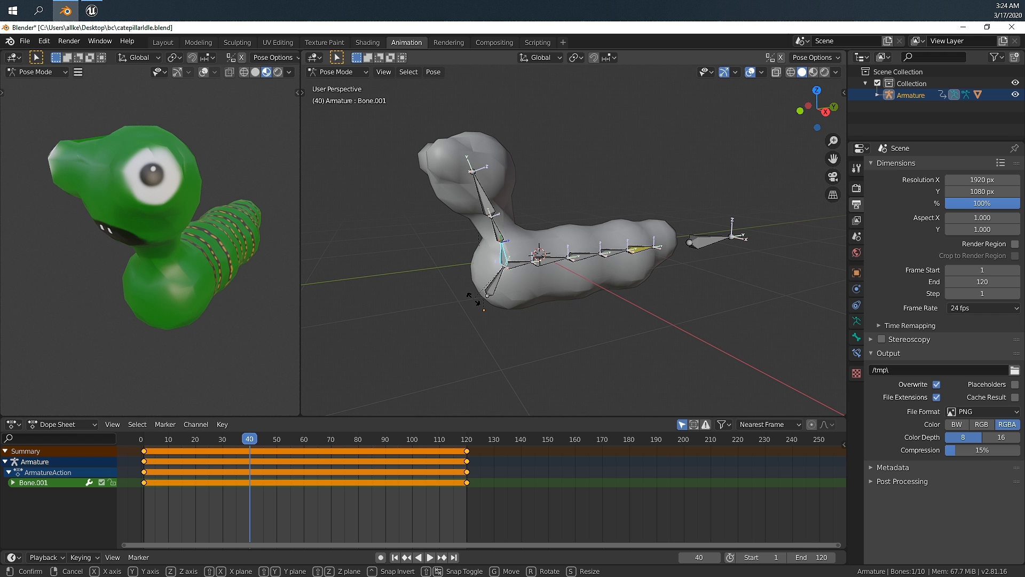
{"action": "key", "text": "z"}
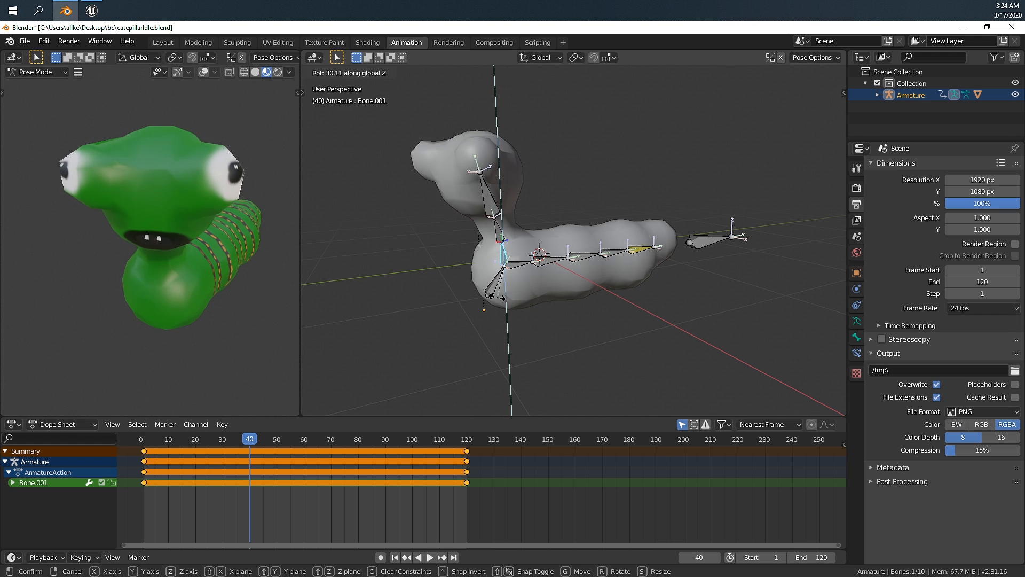
{"action": "right_click", "coordinate": [489, 300]}
Step: Rotate Bone.001 about 15° around global Z and insert a LocRot keyframe for it at frame 40
{"action": "key", "text": "r"}
{"action": "key", "text": "z"}
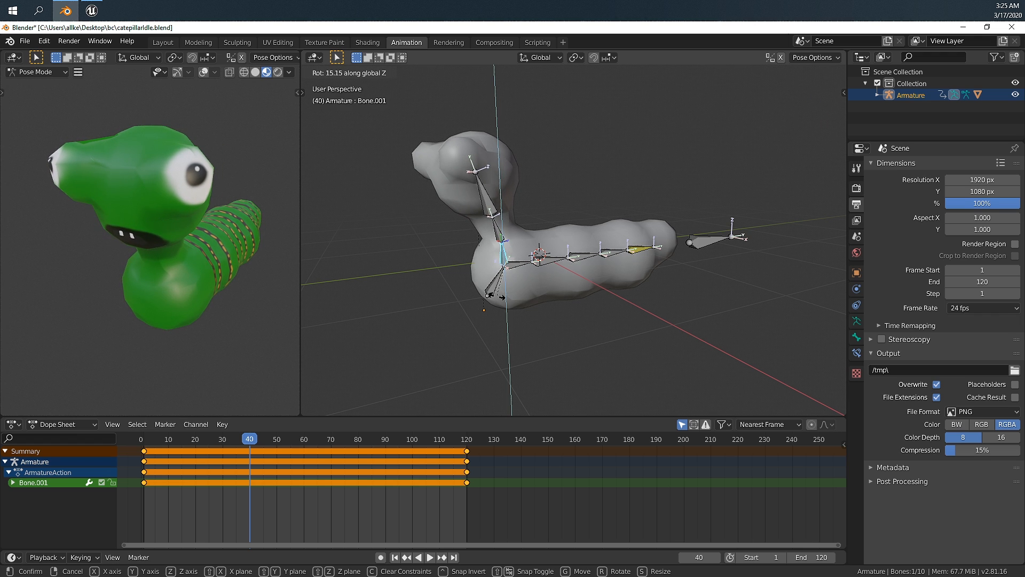
{"action": "left_click", "coordinate": [498, 300]}
{"action": "key", "text": "i"}
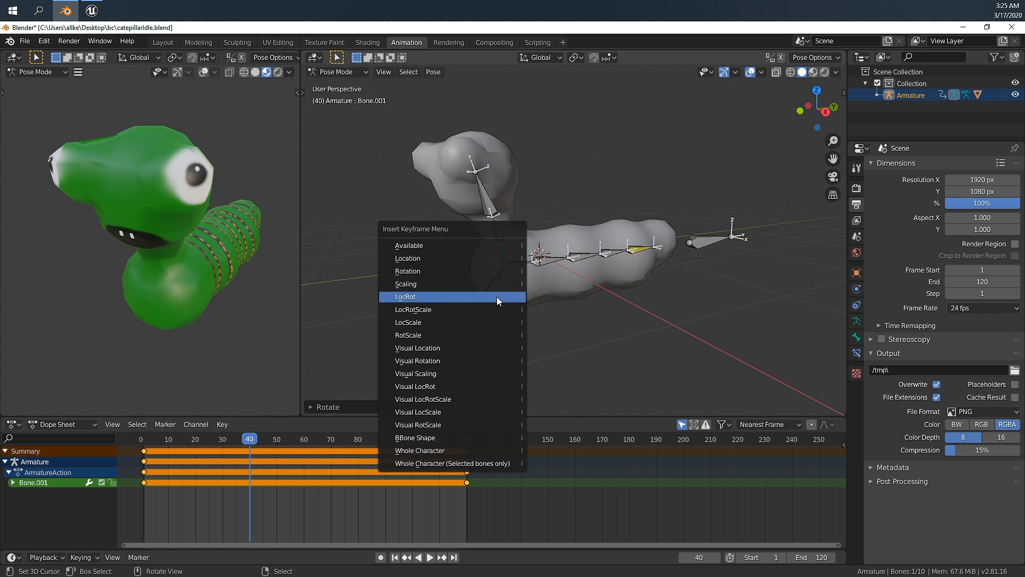
{"action": "left_click", "coordinate": [431, 296]}
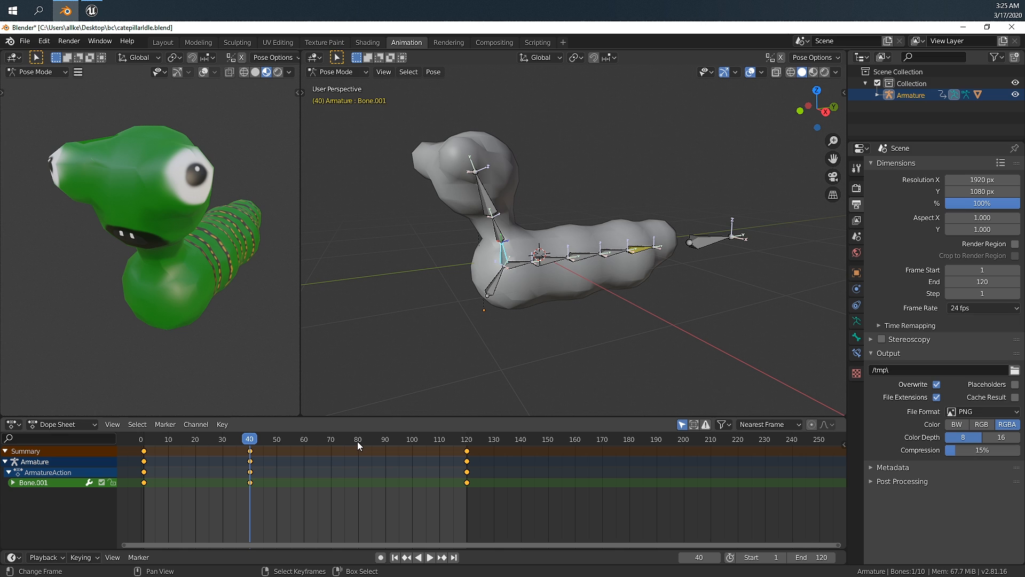
Step: Go to frame 70 and move Bone.001's keyframe from frame 40 to frame 30 in the Dope Sheet
{"action": "left_click", "coordinate": [331, 439]}
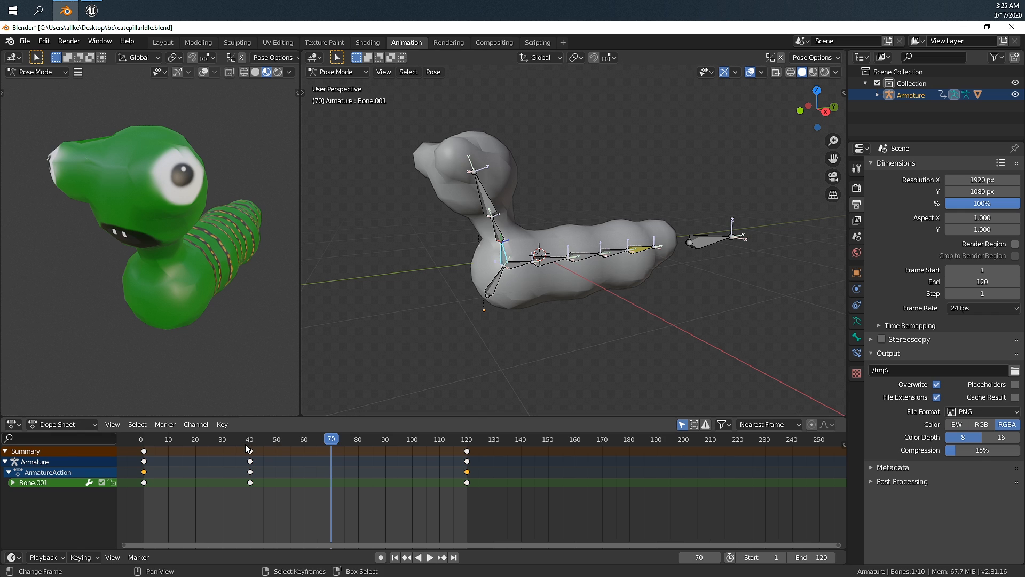
{"action": "left_click_drag", "start_coordinate": [237, 446], "coordinate": [272, 517]}
{"action": "key", "text": "g"}
{"action": "left_click", "coordinate": [245, 520]}
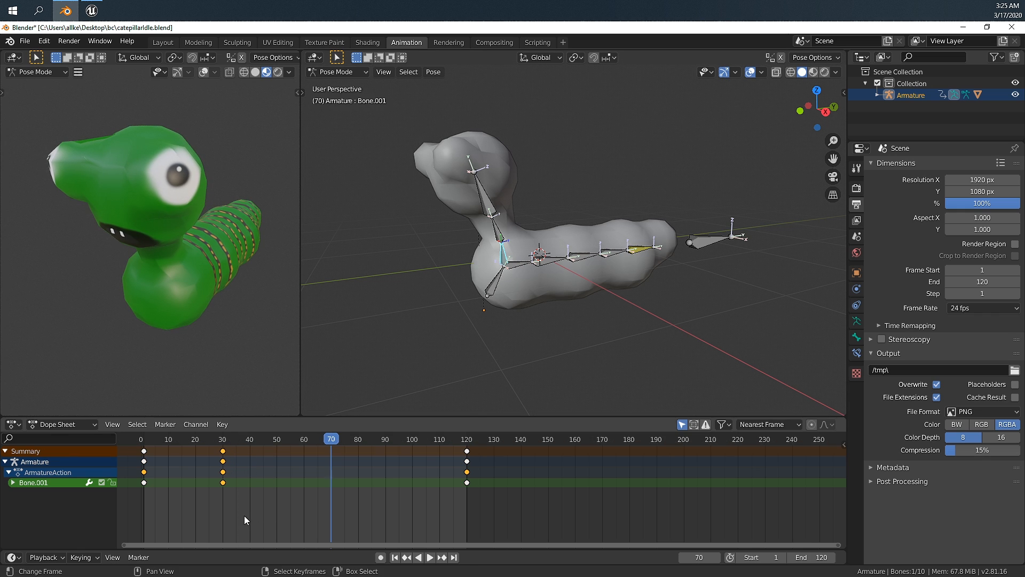
Step: Go to frame 60, rotate Bone.001 the opposite way around global Z, and insert a LocRot keyframe for it
{"action": "left_click_drag", "start_coordinate": [333, 441], "coordinate": [303, 441]}
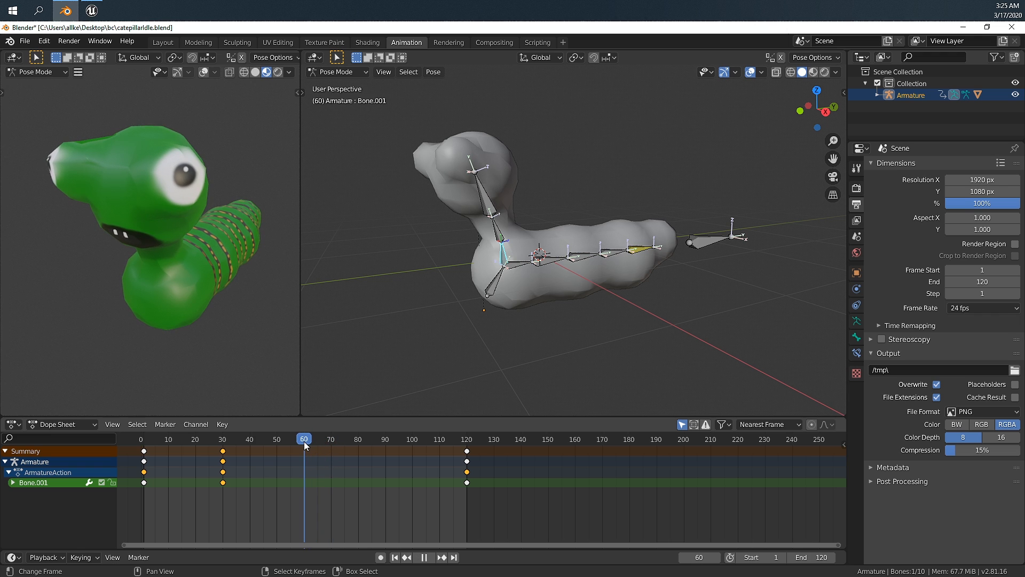
{"action": "key", "text": "space"}
{"action": "key", "text": "r"}
{"action": "key", "text": "z"}
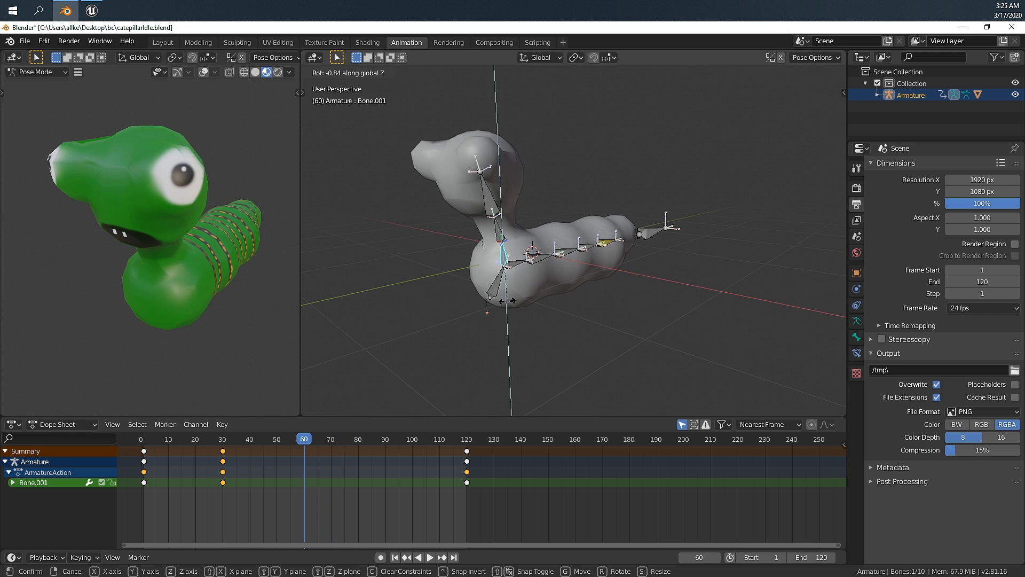
{"action": "left_click", "coordinate": [494, 303]}
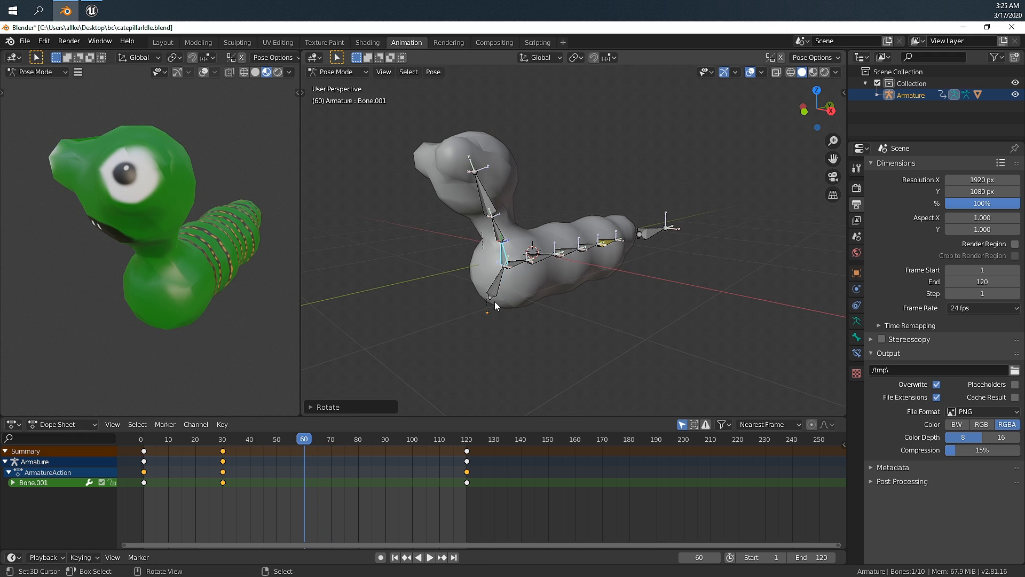
{"action": "key", "text": "i"}
{"action": "left_click", "coordinate": [495, 304]}
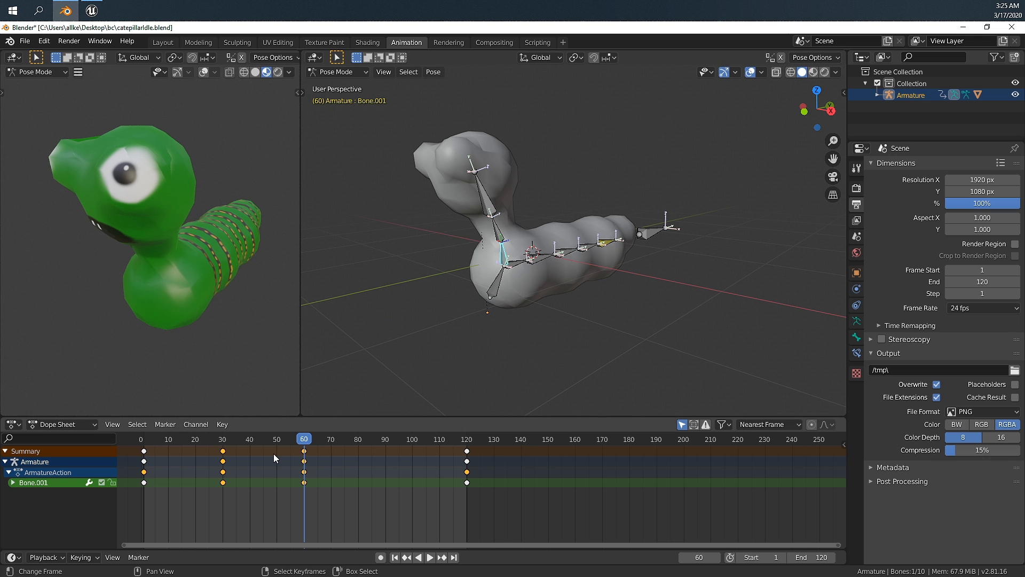
Step: Reduce Bone.001's head turn around global Z at frame 60 and key the new rotation
{"action": "key", "text": "space"}
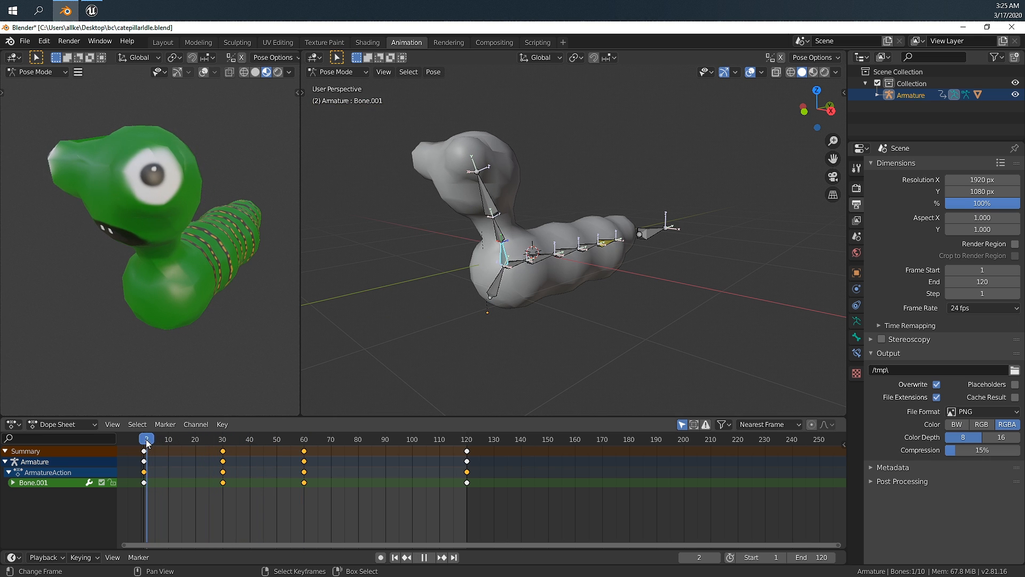
{"action": "left_click", "coordinate": [133, 443]}
{"action": "left_click_drag", "start_coordinate": [130, 443], "coordinate": [304, 443]}
{"action": "key", "text": "space"}
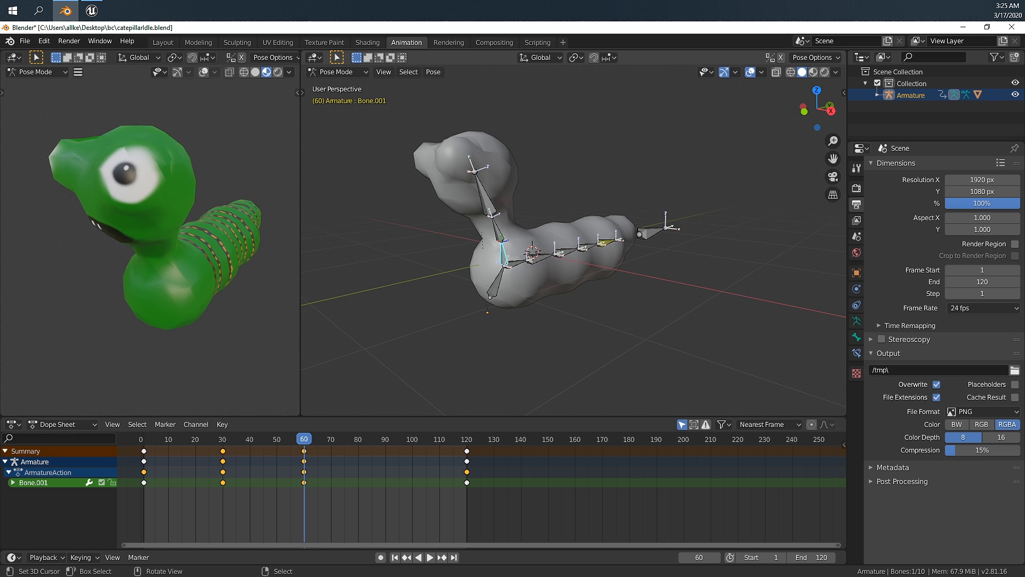
{"action": "key", "text": "r"}
{"action": "key", "text": "z"}
{"action": "left_click", "coordinate": [531, 316]}
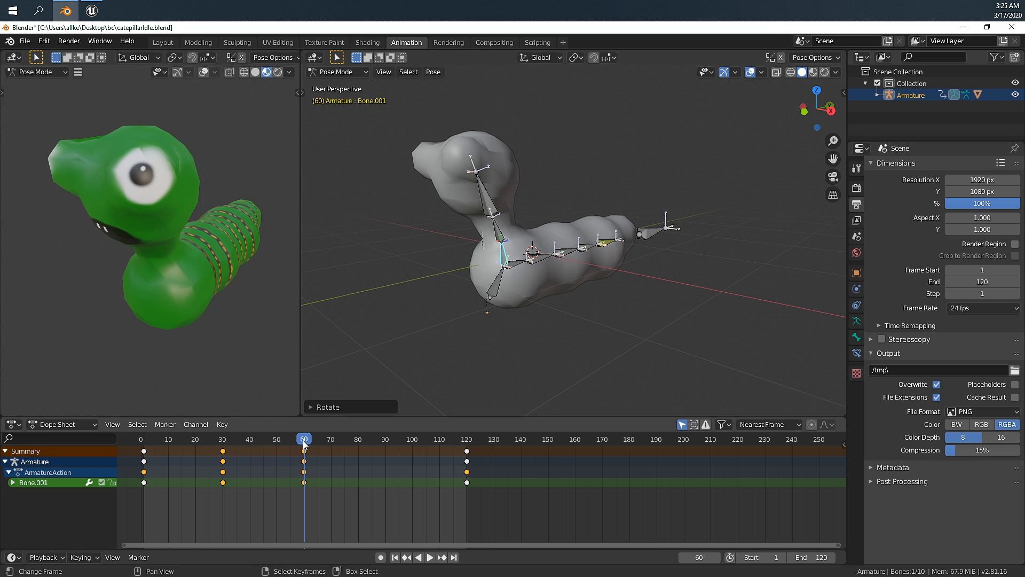
{"action": "key", "text": "i"}
{"action": "left_click", "coordinate": [496, 206]}
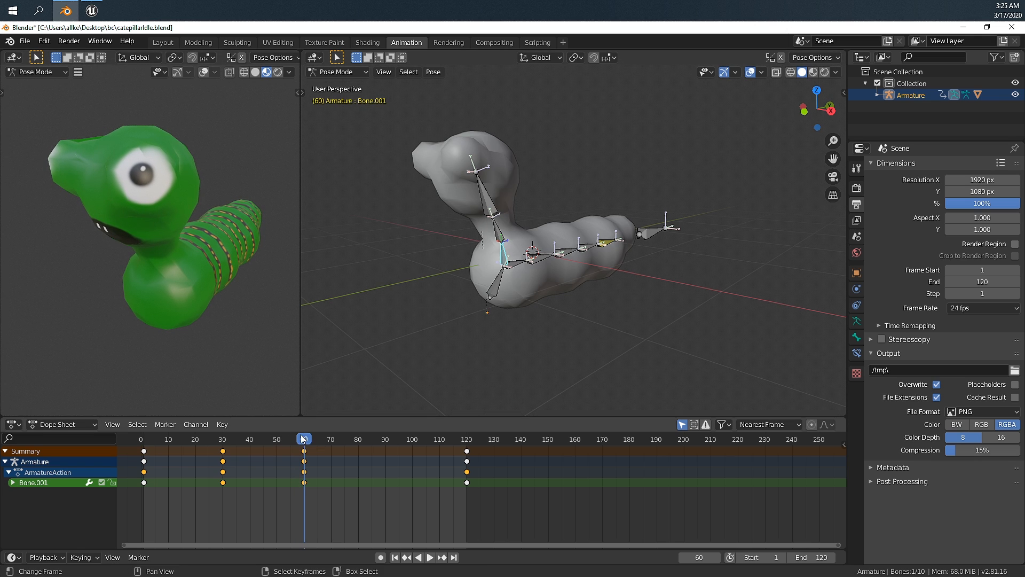
Step: Go to frame 30, rotate Bone.001 about -7° around global X, and insert a LocRot keyframe
{"action": "left_click", "coordinate": [142, 440]}
{"action": "key", "text": "space"}
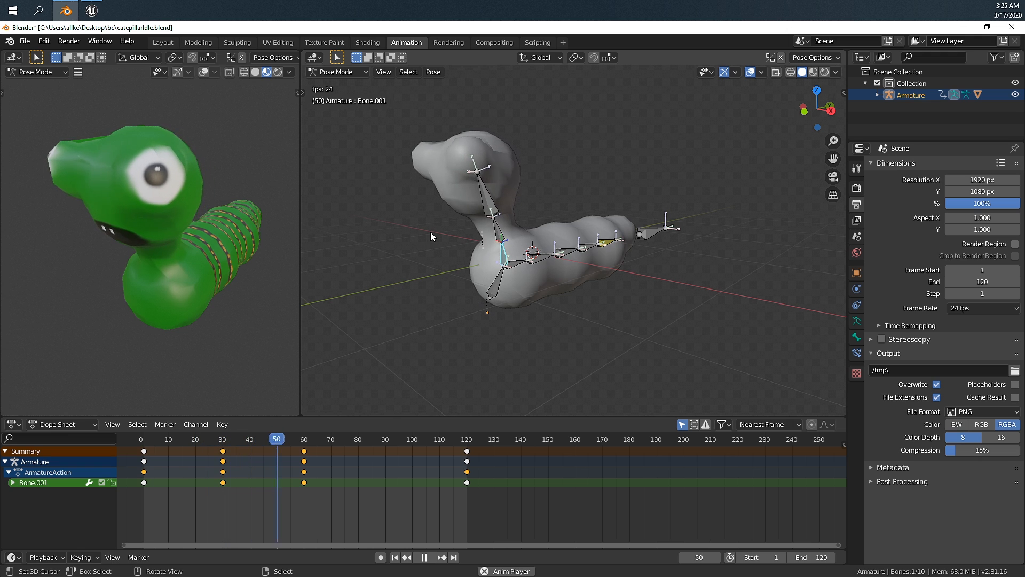
{"action": "key", "text": "space"}
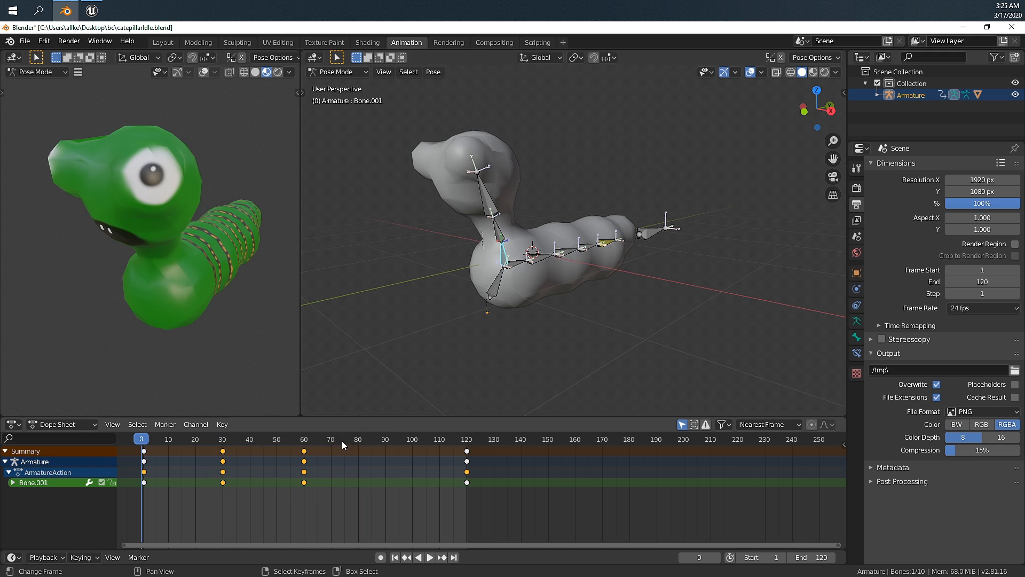
{"action": "left_click", "coordinate": [314, 439]}
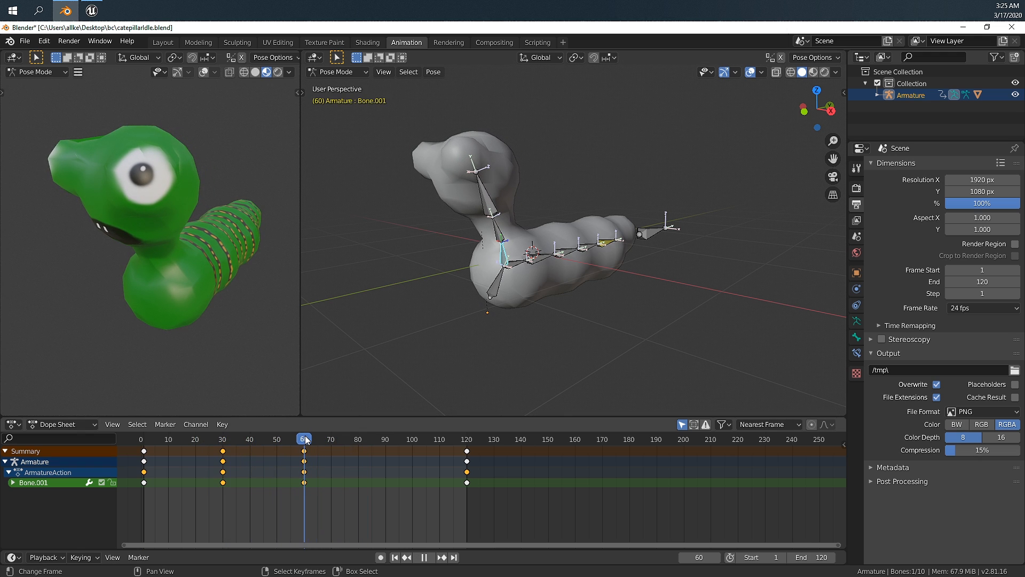
{"action": "left_click_drag", "start_coordinate": [306, 439], "coordinate": [224, 439]}
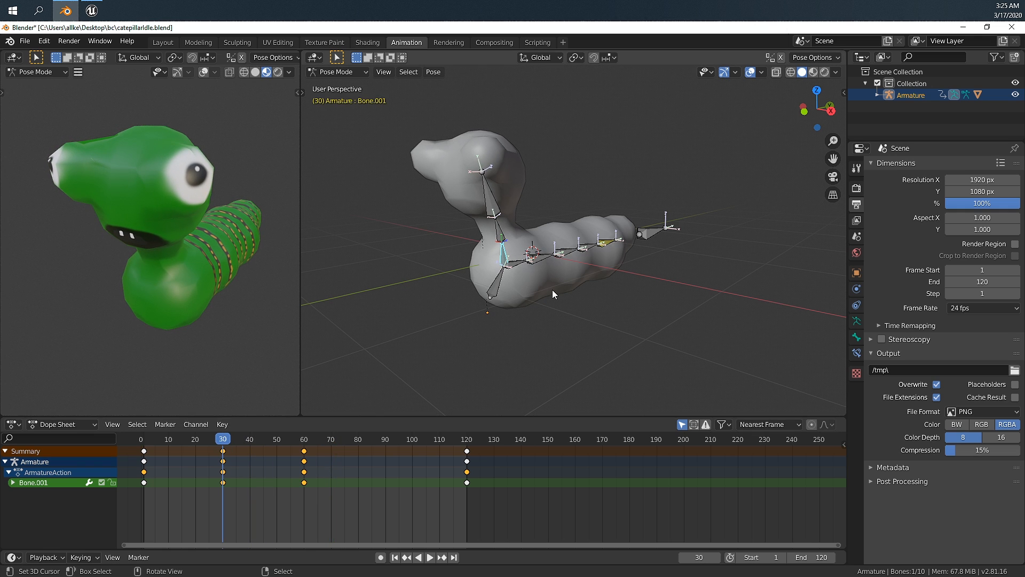
{"action": "key", "text": "r"}
{"action": "key", "text": "x"}
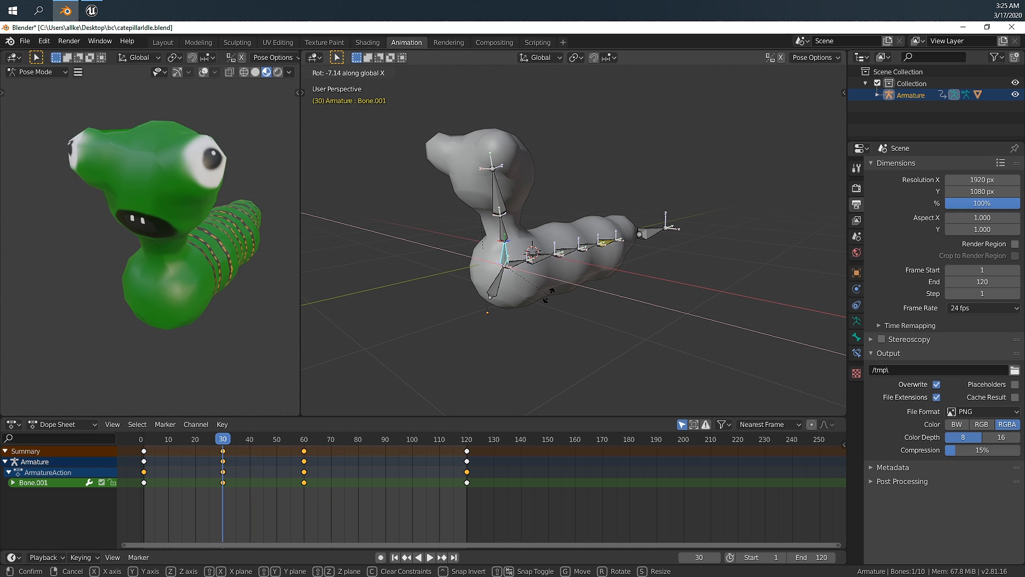
{"action": "left_click", "coordinate": [550, 299]}
{"action": "key", "text": "i"}
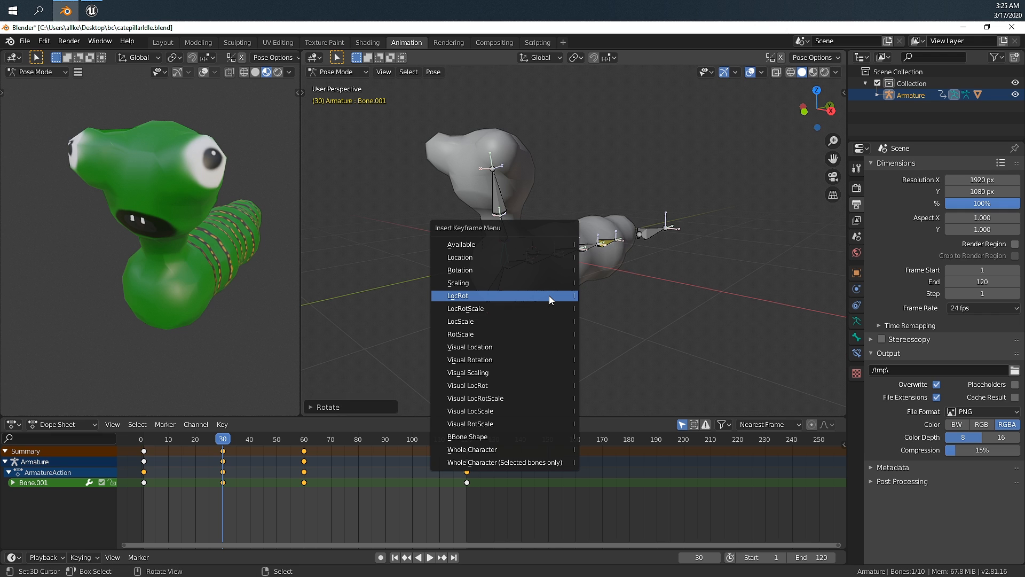
{"action": "left_click", "coordinate": [549, 296]}
Step: Go to frame 60, rotate Bone.001 about -4° around global X, and insert a LocRot keyframe
{"action": "left_click_drag", "start_coordinate": [302, 440], "coordinate": [303, 442]}
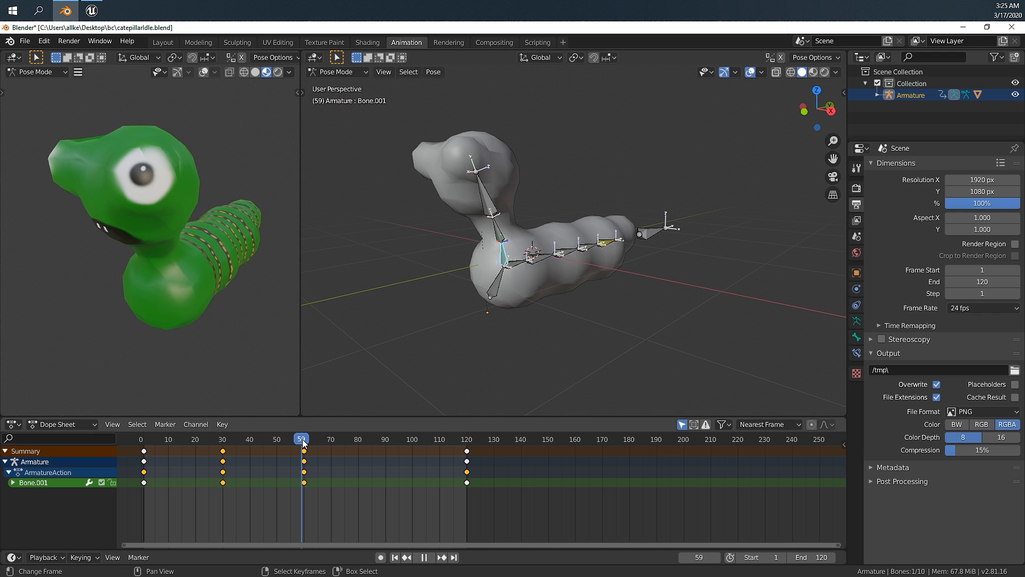
{"action": "key", "text": "r"}
{"action": "key", "text": "x"}
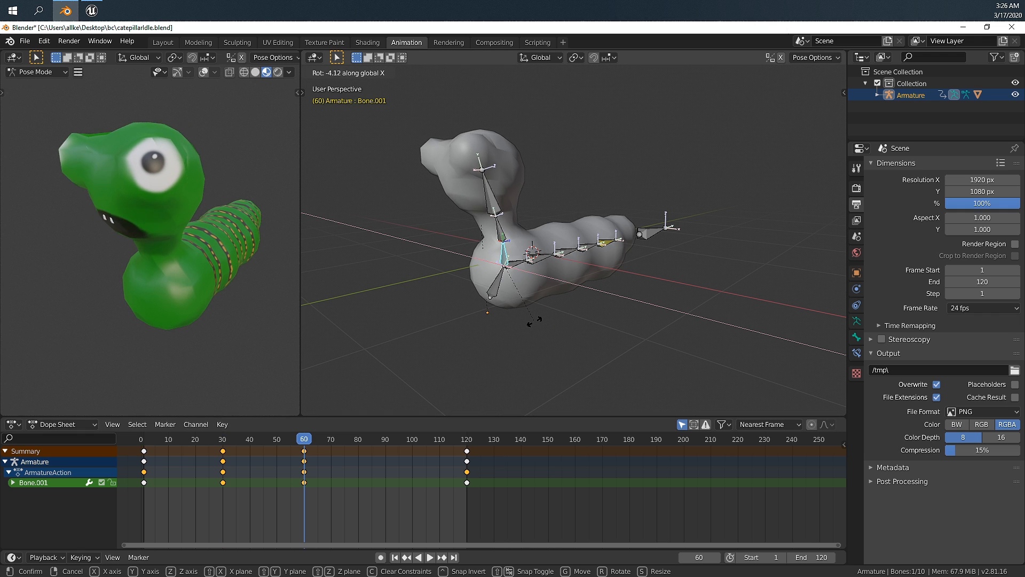
{"action": "left_click", "coordinate": [534, 322]}
{"action": "key", "text": "i"}
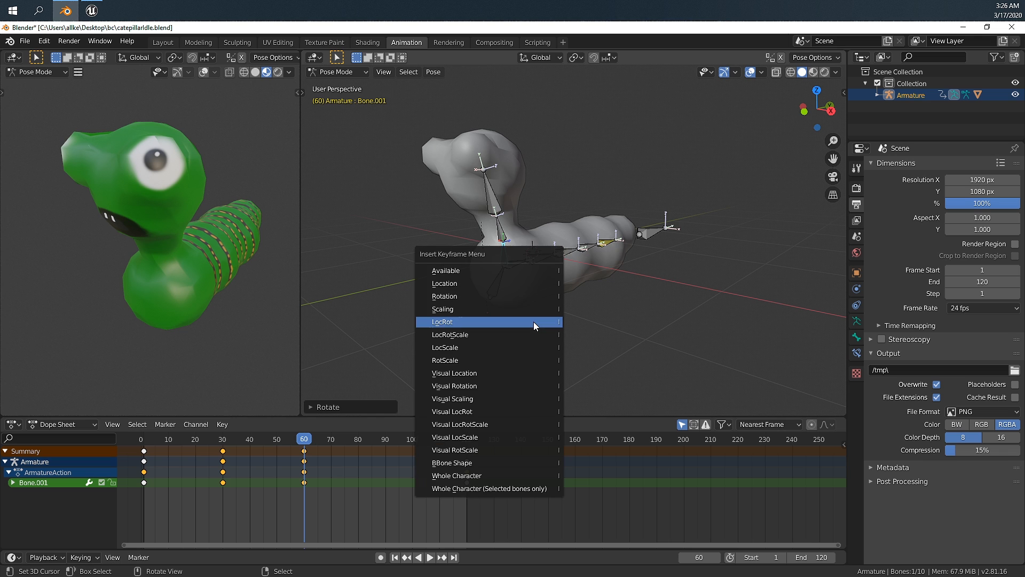
{"action": "left_click", "coordinate": [533, 321]}
Step: Play the head animation from frame 0, stop it, and save the file
{"action": "left_click_drag", "start_coordinate": [302, 438], "coordinate": [142, 438]}
{"action": "key", "text": "space"}
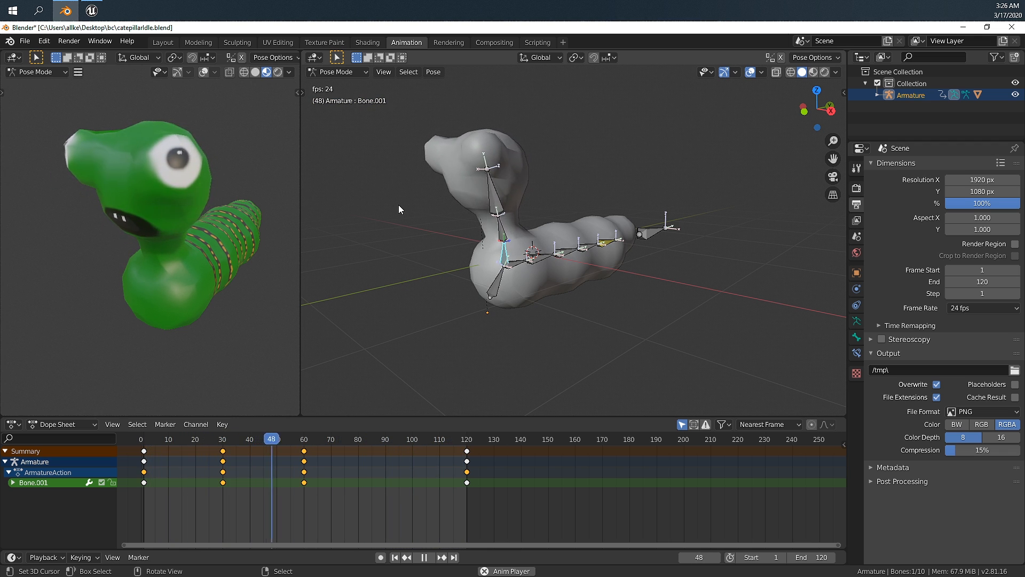
{"action": "key", "text": "Escape"}
{"action": "key", "text": "ctrl+s"}
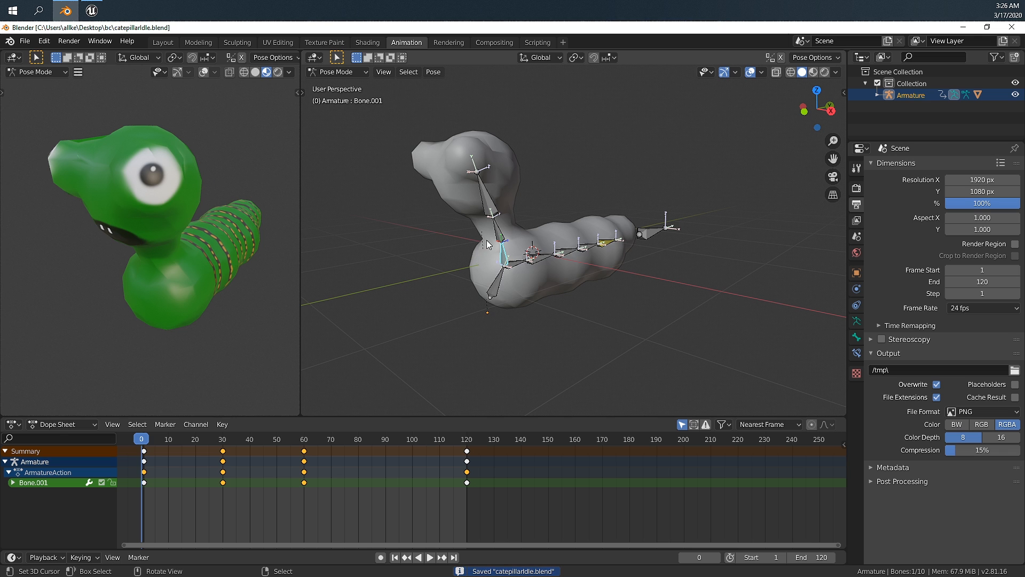
{"action": "middle_click_drag", "start_coordinate": [485, 239], "coordinate": [449, 157]}
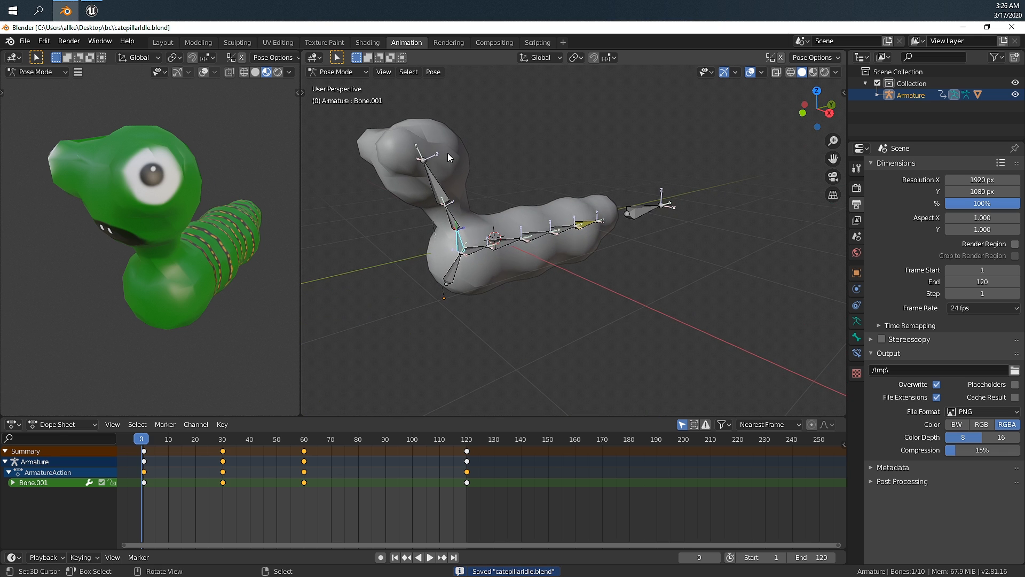
{"action": "left_click", "coordinate": [448, 157]}
{"action": "left_click", "coordinate": [63, 424]}
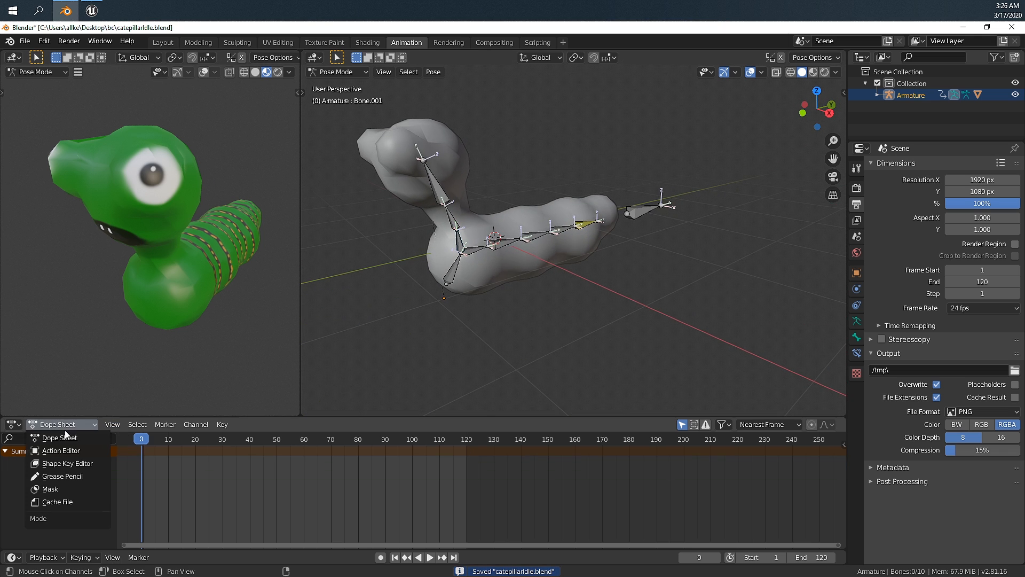
{"action": "left_click", "coordinate": [65, 450]}
{"action": "left_click", "coordinate": [77, 425]}
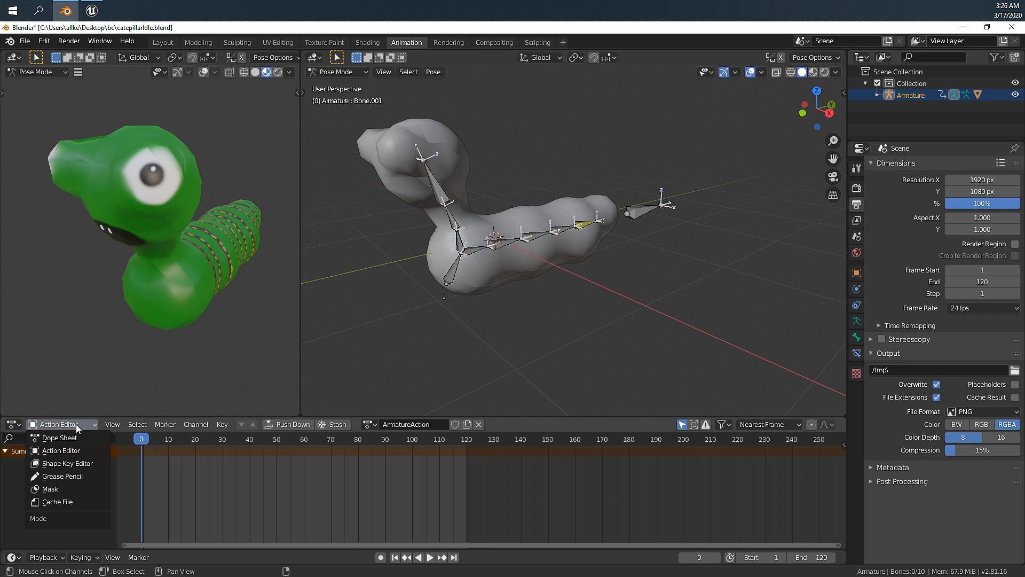
{"action": "left_click", "coordinate": [75, 437]}
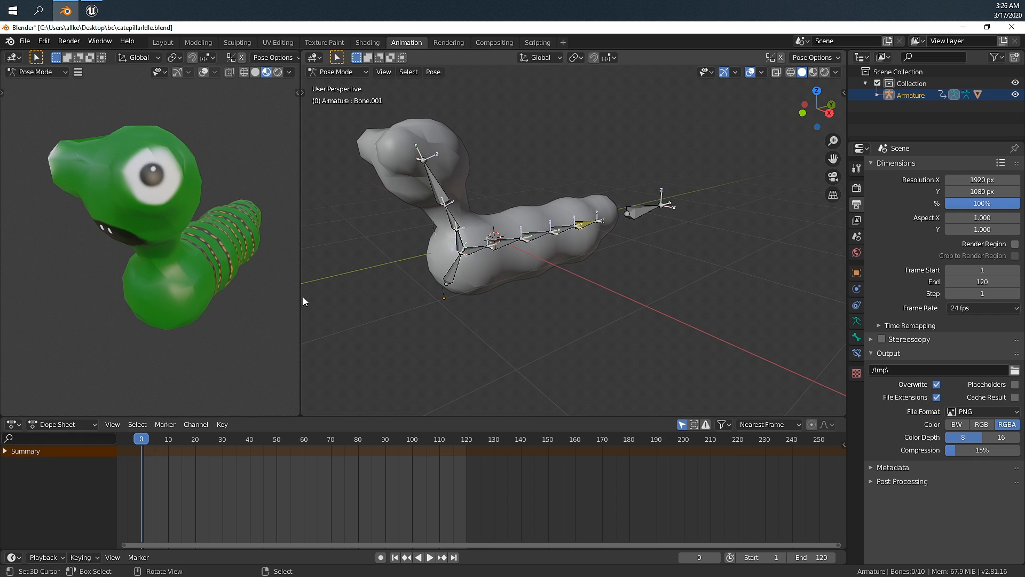
Step: Switch from Pose Mode to Object Mode and select the caterpillar's armature
{"action": "left_click", "coordinate": [475, 257]}
{"action": "key", "text": "a"}
{"action": "key", "text": "alt+a"}
{"action": "left_click", "coordinate": [337, 71]}
{"action": "left_click", "coordinate": [344, 82]}
{"action": "left_click", "coordinate": [456, 194]}
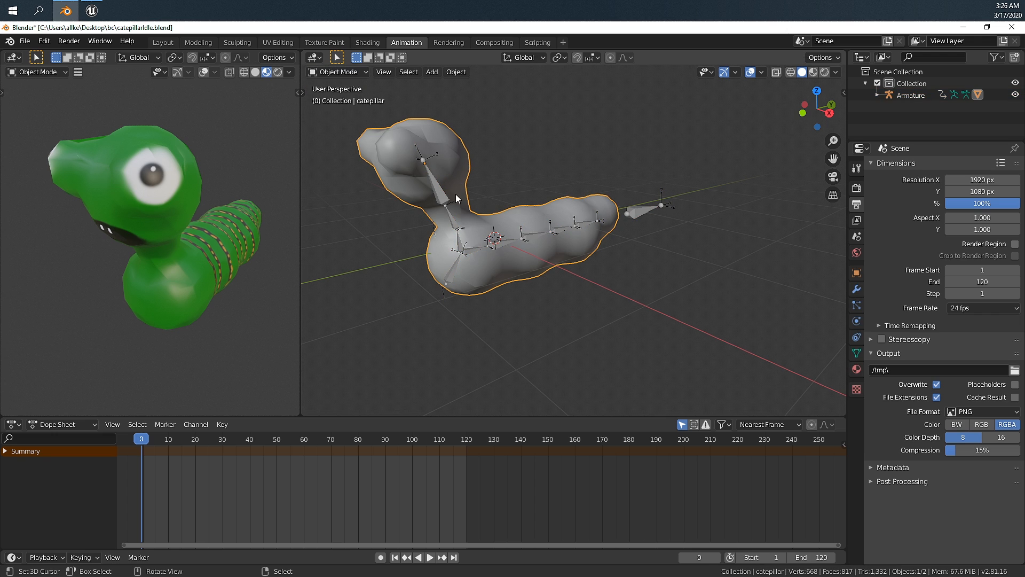
{"action": "left_click", "coordinate": [453, 213]}
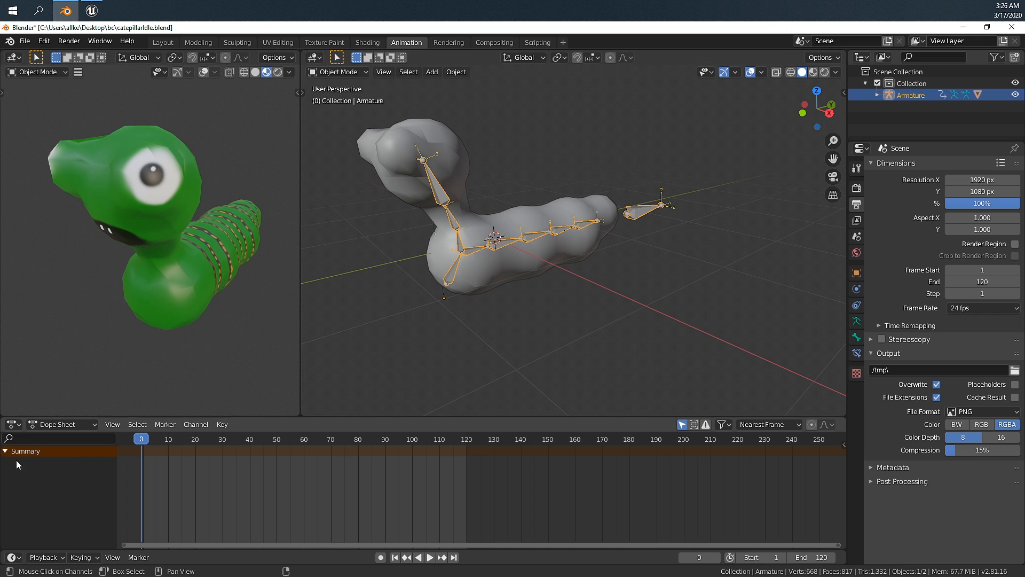
{"action": "left_click", "coordinate": [467, 230]}
{"action": "left_click", "coordinate": [473, 254]}
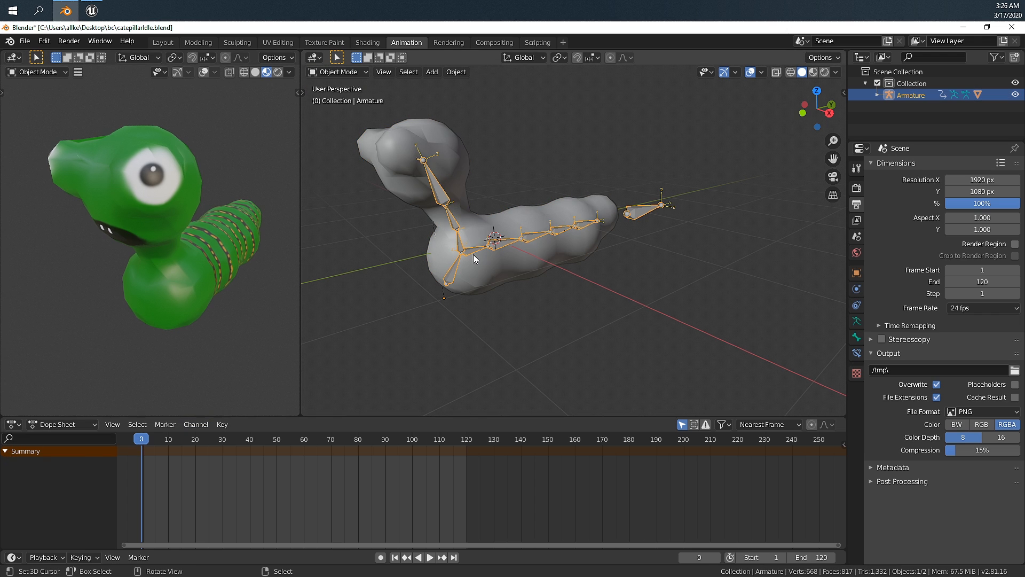
Step: Switch to the Action Editor and rename the armature's action as idle
{"action": "left_click", "coordinate": [196, 425]}
{"action": "left_click", "coordinate": [92, 425]}
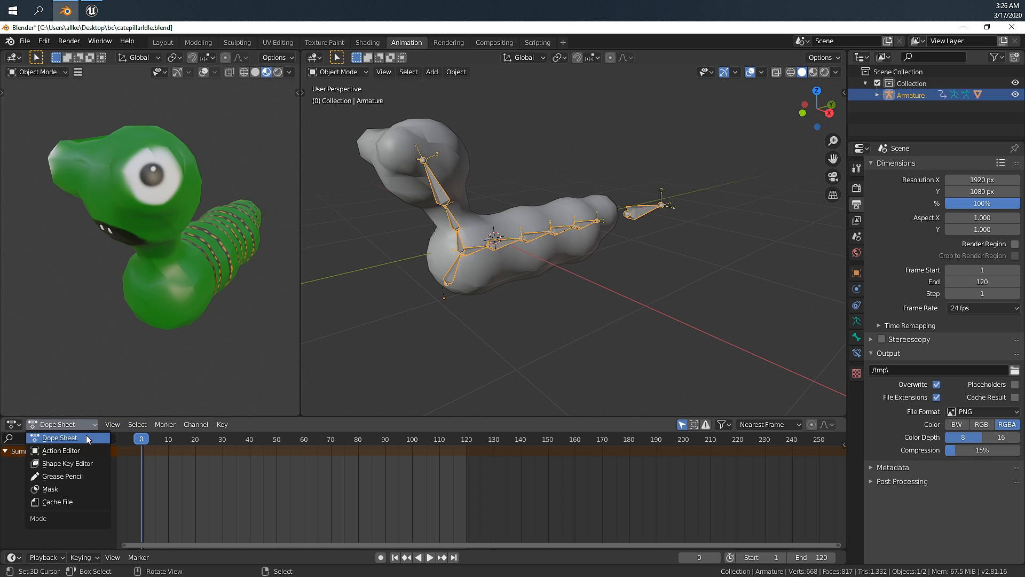
{"action": "left_click", "coordinate": [81, 446]}
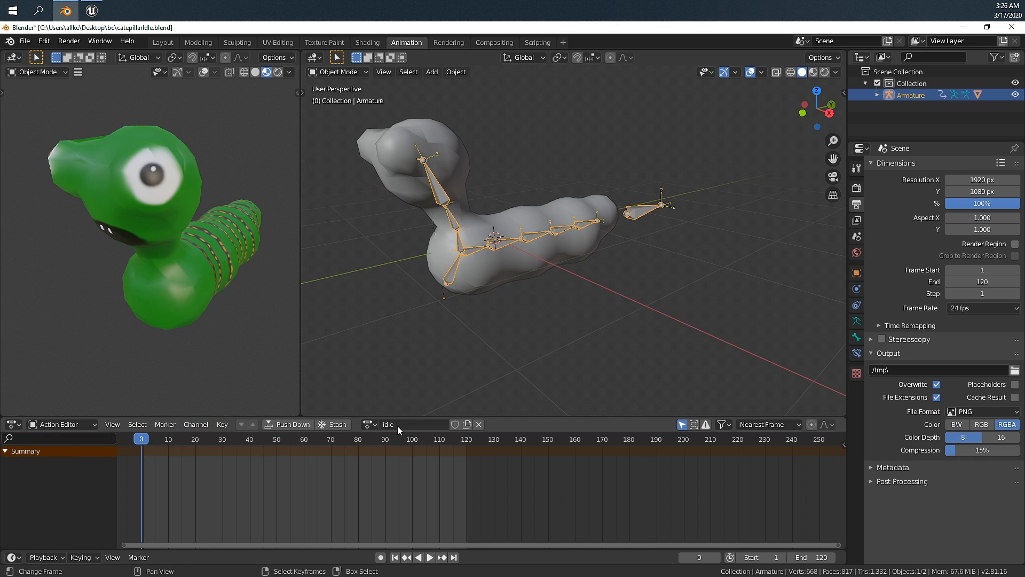
Step: Compare the actions assigned to the caterpillar mesh and the armature, and return to the Dope Sheet mode
{"action": "left_click", "coordinate": [516, 256], "text": "shift"}
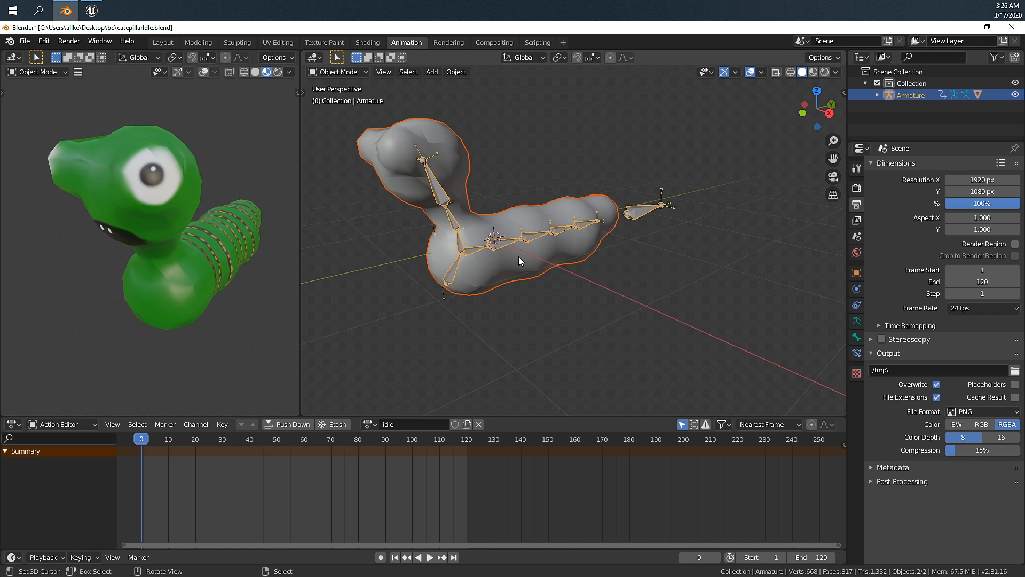
{"action": "right_click", "coordinate": [519, 257]}
{"action": "right_click", "coordinate": [527, 240]}
{"action": "right_click", "coordinate": [530, 255]}
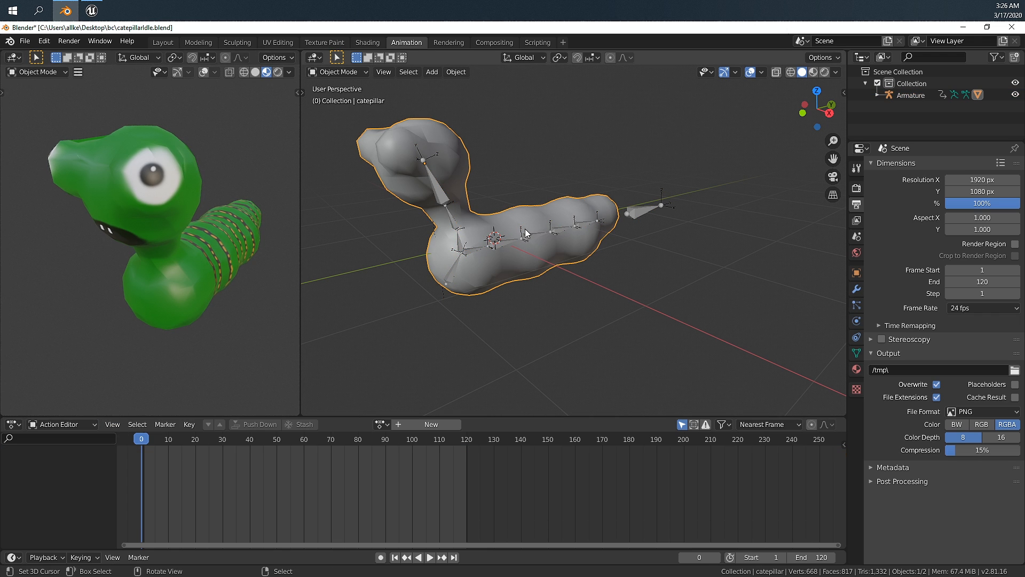
{"action": "right_click", "coordinate": [524, 230]}
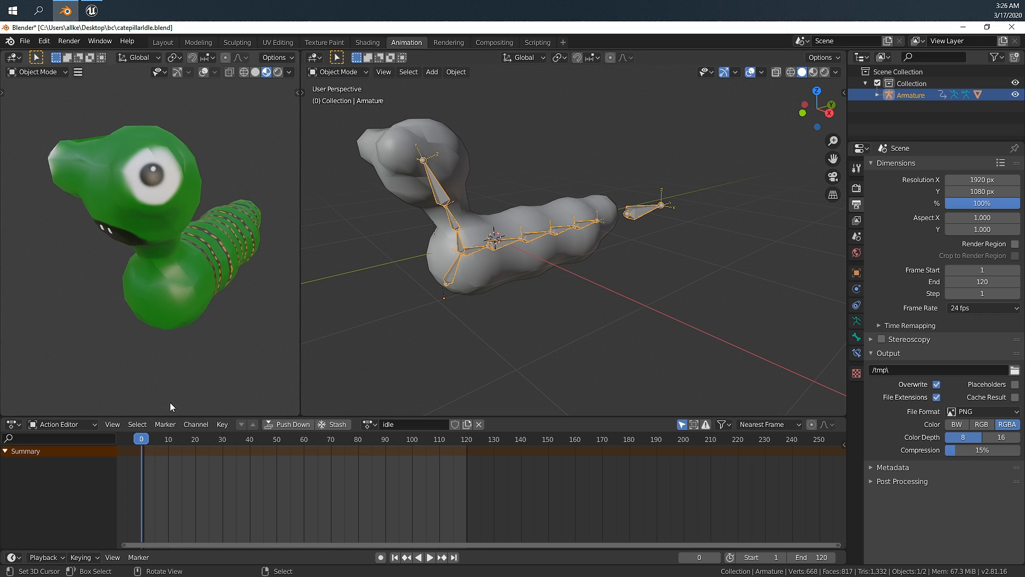
{"action": "left_click", "coordinate": [75, 426]}
{"action": "left_click", "coordinate": [74, 438]}
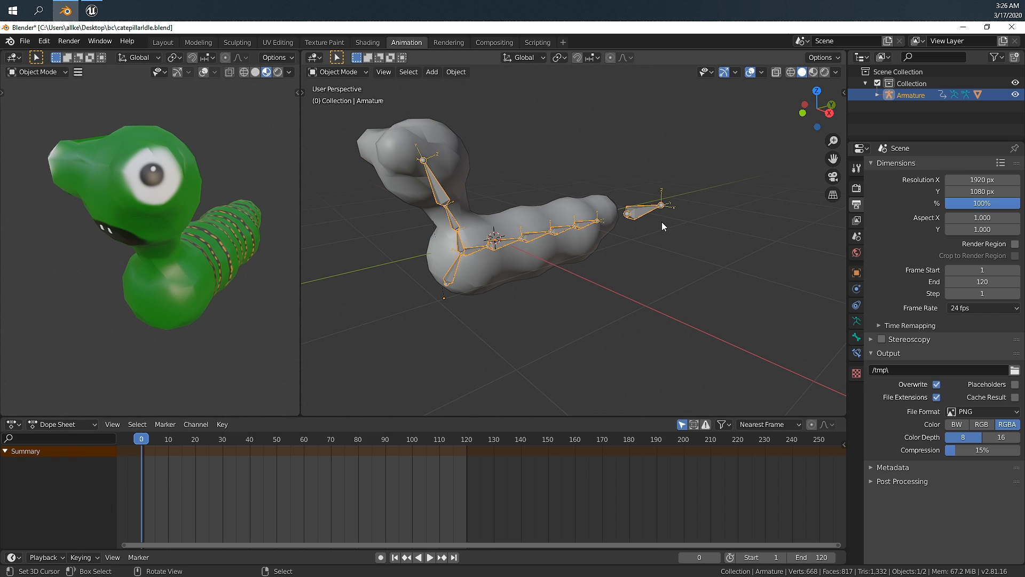
Step: Select the armature and display its transform values in the 3D view
{"action": "key", "text": "a"}
{"action": "left_click", "coordinate": [459, 190]}
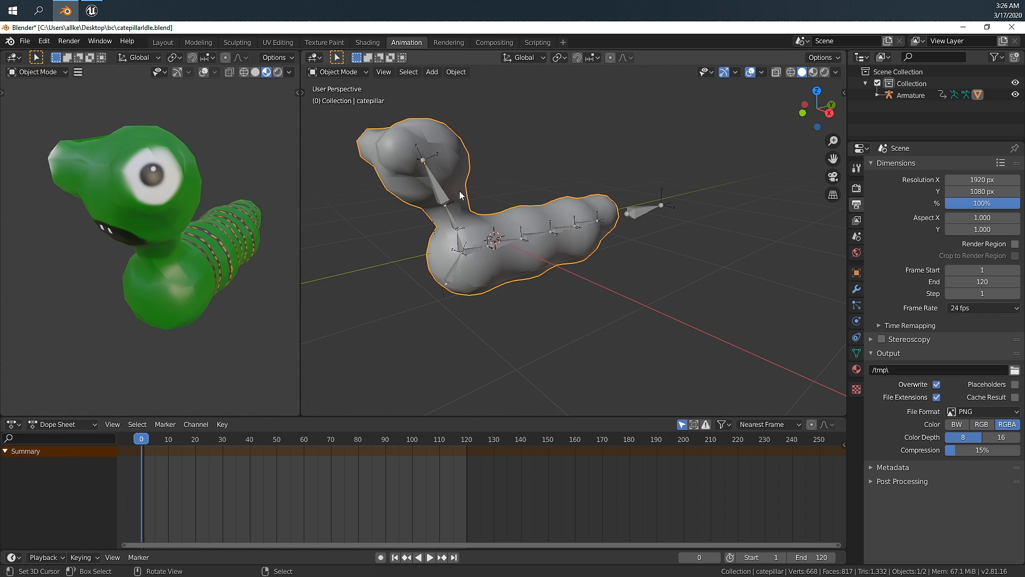
{"action": "left_click", "coordinate": [534, 240]}
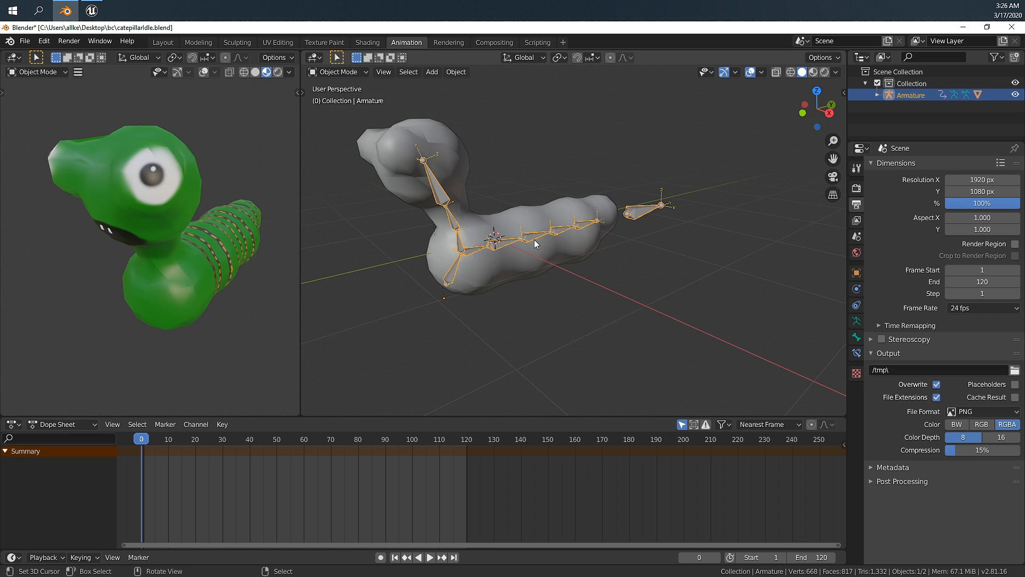
{"action": "key", "text": "n"}
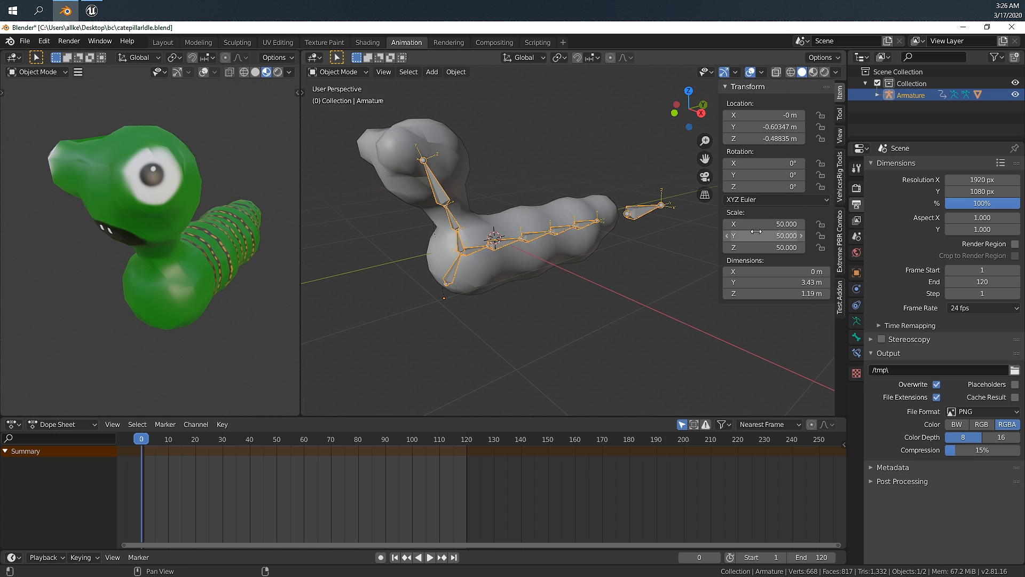
Step: Apply the rotation and scale of the caterpillar's armature
{"action": "key", "text": "ctrl+a"}
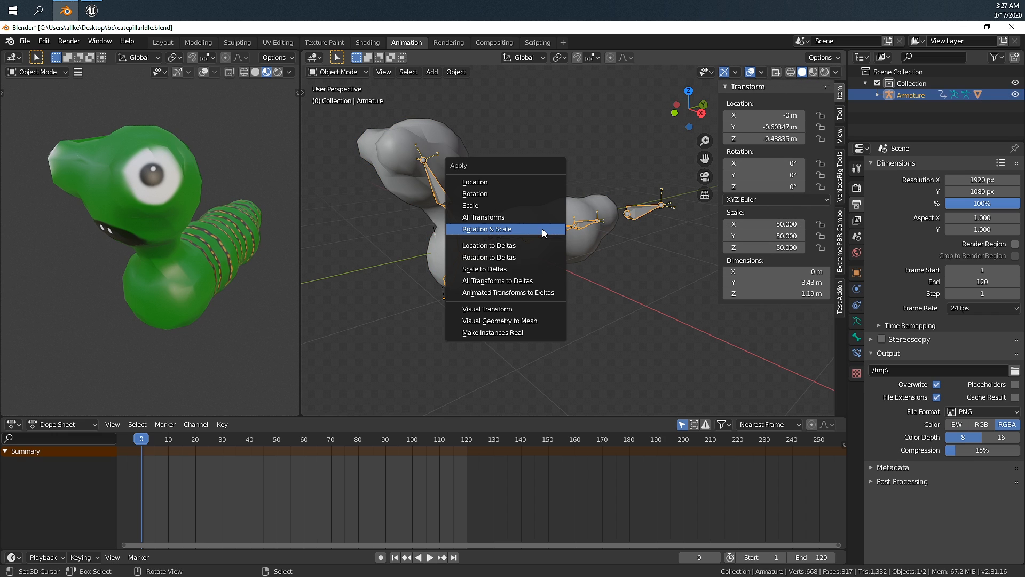
{"action": "left_click", "coordinate": [523, 228]}
{"action": "key", "text": "ctrl+a"}
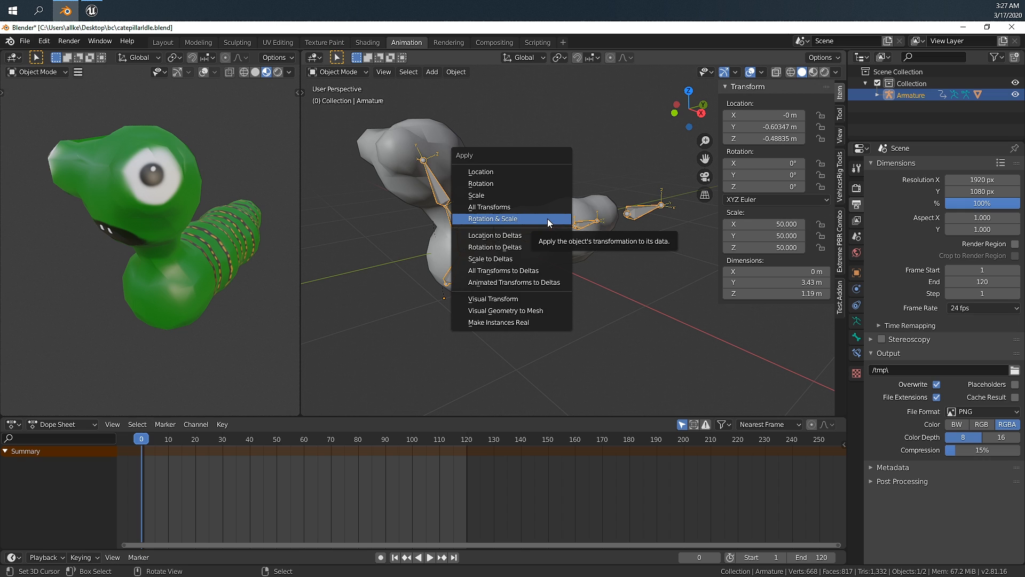
{"action": "left_click", "coordinate": [533, 217]}
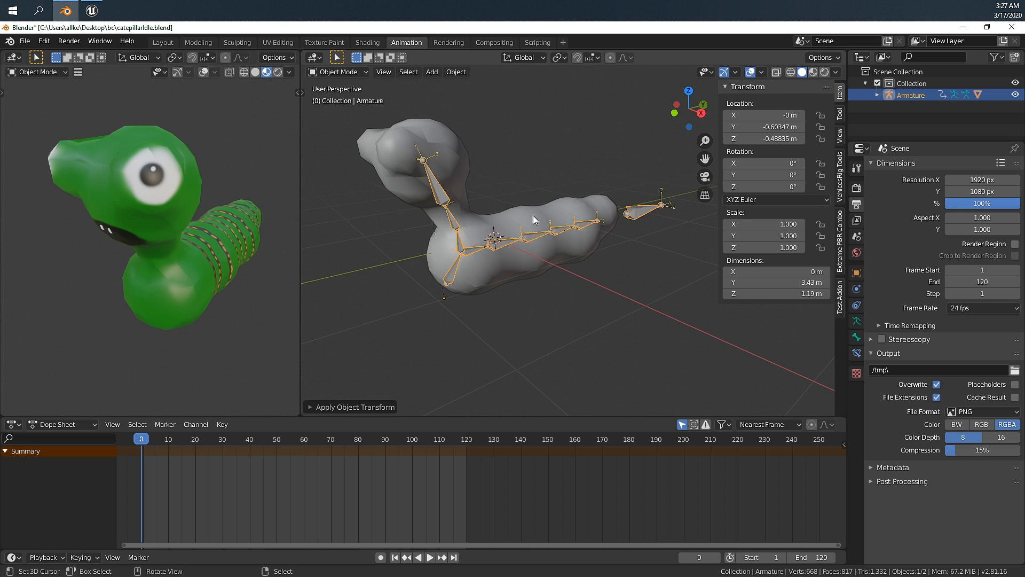
Step: Select the caterpillar mesh, play back the idle animation with the transform values hidden, and save the file
{"action": "left_click", "coordinate": [531, 216]}
{"action": "key", "text": "space"}
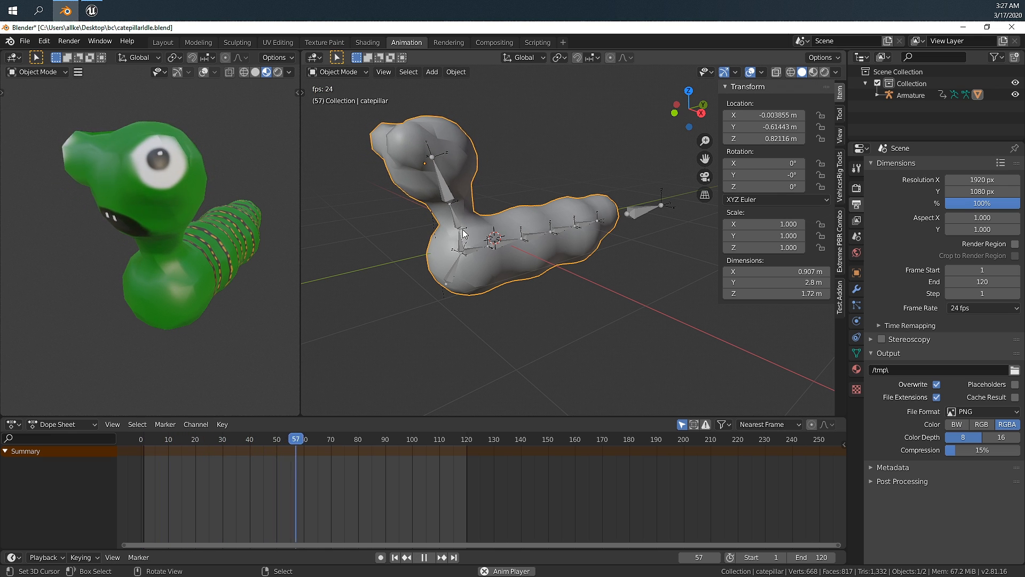
{"action": "key", "text": "n"}
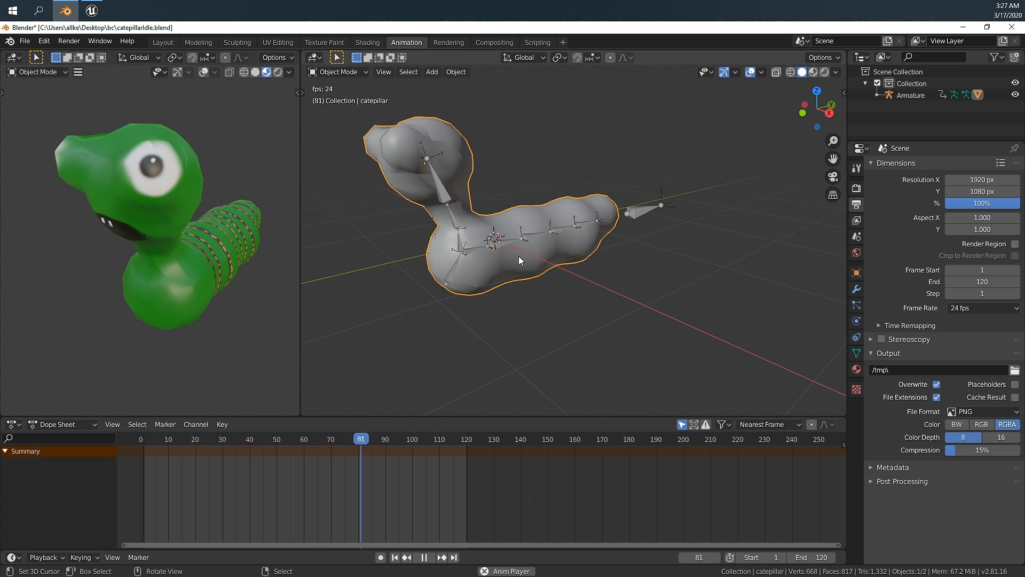
{"action": "key", "text": "Escape"}
{"action": "key", "text": "ctrl+s"}
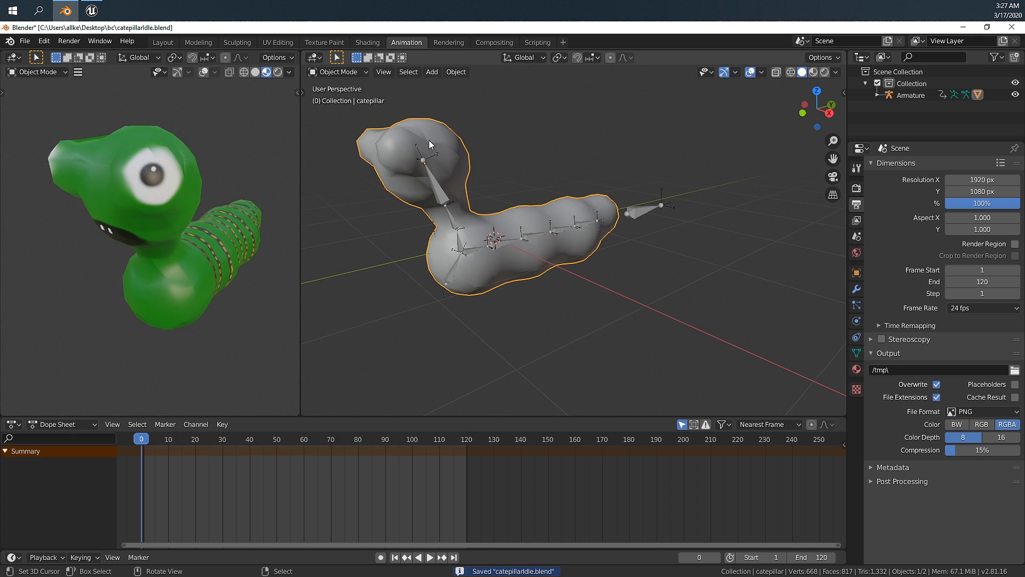
Step: Select the armature together with the caterpillar mesh and save the file
{"action": "left_click", "coordinate": [445, 195]}
{"action": "middle_click_drag", "start_coordinate": [609, 267], "coordinate": [597, 267]}
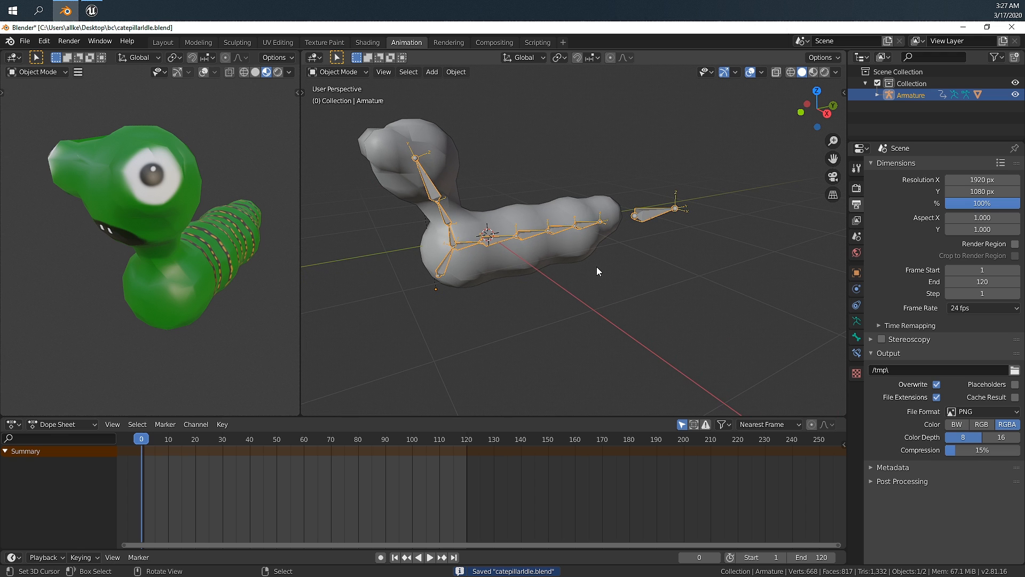
{"action": "left_click", "coordinate": [418, 136], "text": "shift"}
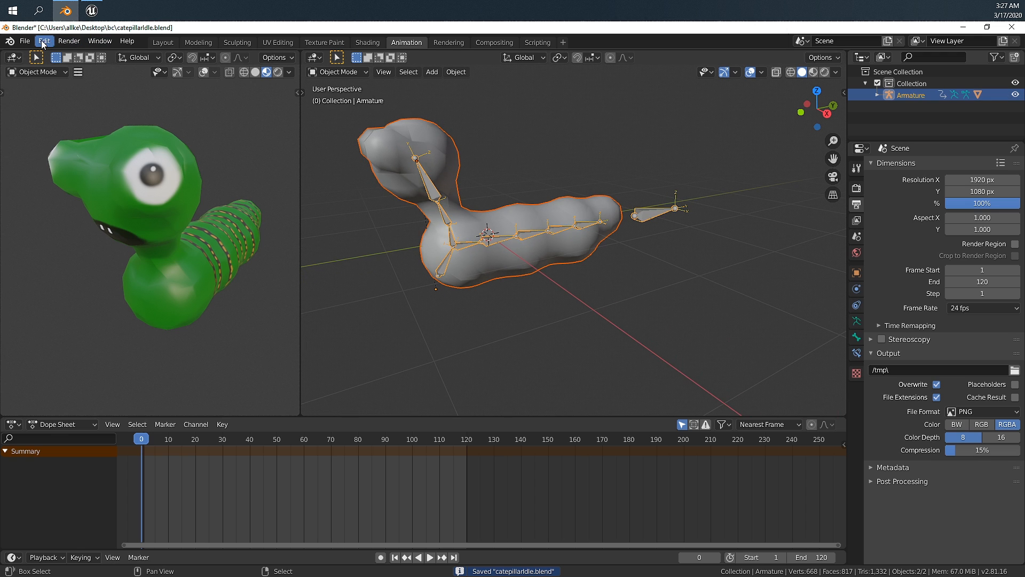
{"action": "key", "text": "ctrl+s"}
Step: Start an FBX export that overwrites catepillarIdle_idle.fbx in the bc folder on the desktop
{"action": "left_click", "coordinate": [24, 42]}
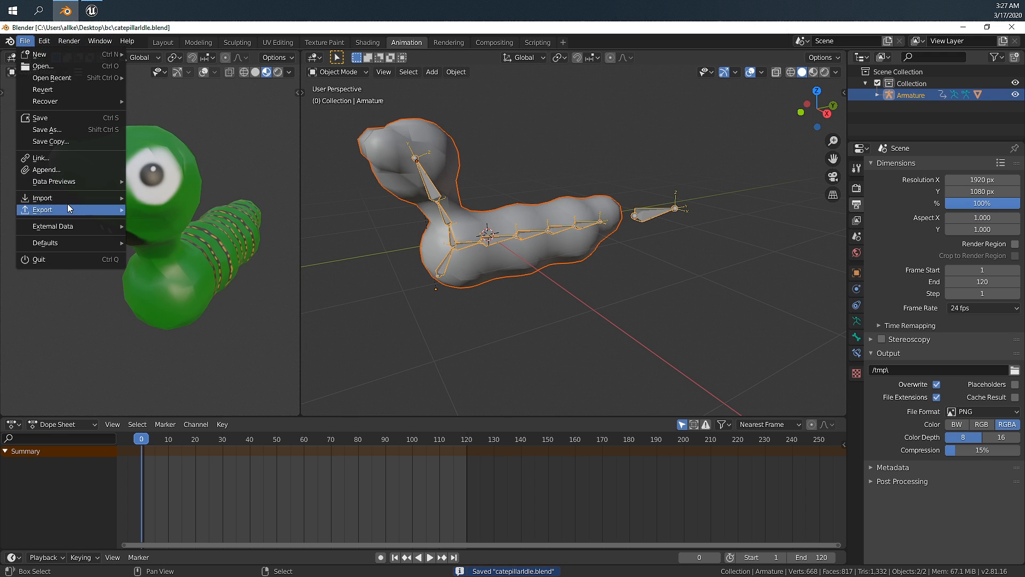
{"action": "mouse_move", "coordinate": [68, 209]}
{"action": "left_click", "coordinate": [199, 267]}
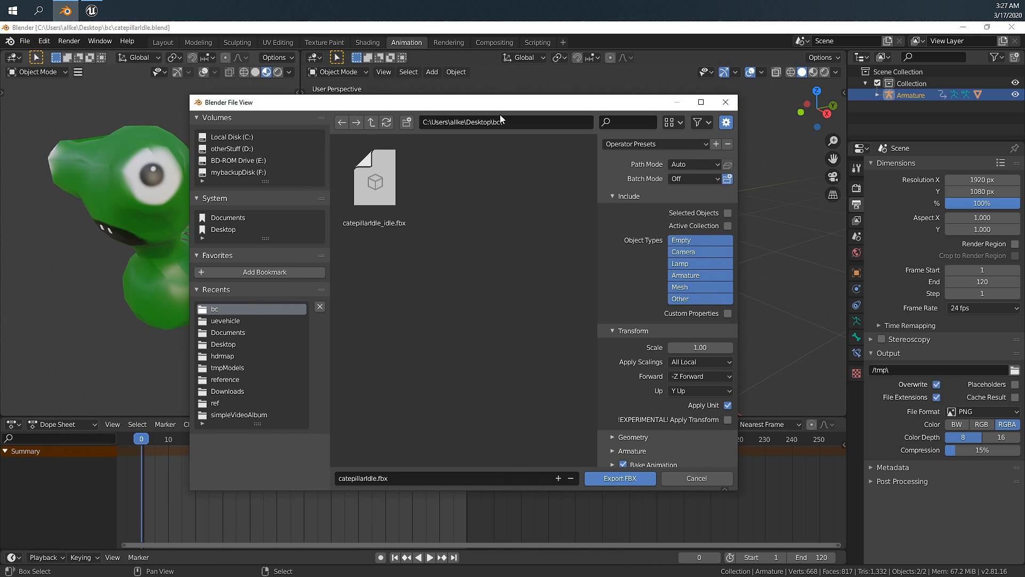
{"action": "left_click", "coordinate": [377, 197]}
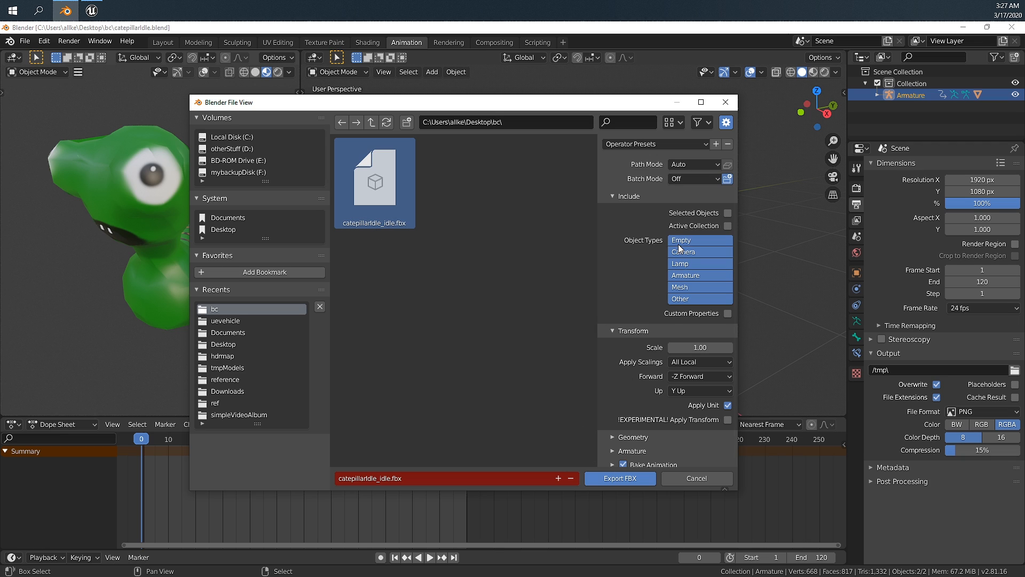
Step: Limit the FBX export to selected objects of the types Armature and Mesh
{"action": "left_click", "coordinate": [685, 286]}
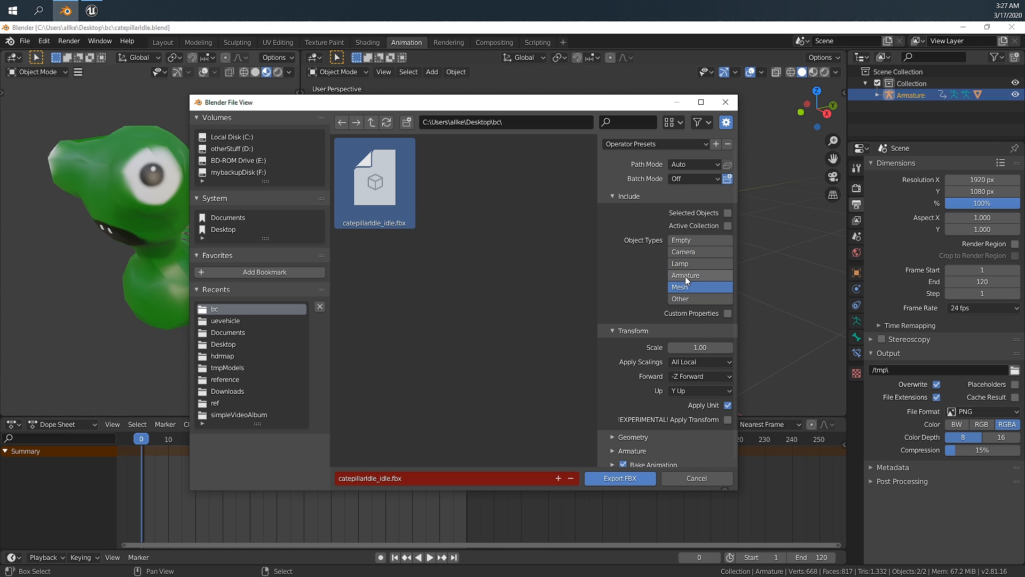
{"action": "left_click", "coordinate": [684, 277], "text": "shift"}
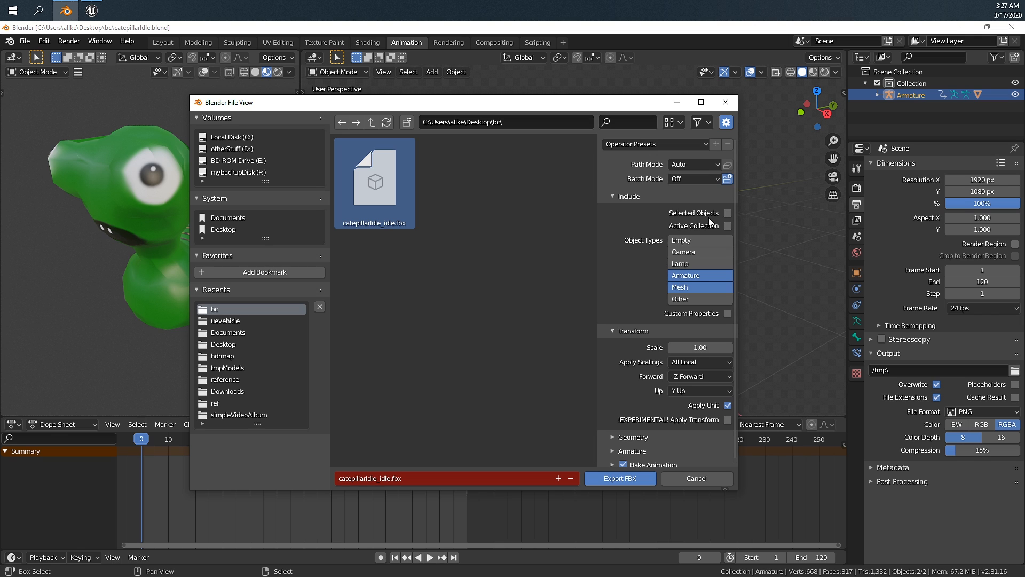
{"action": "left_click", "coordinate": [727, 214]}
{"action": "mouse_move", "coordinate": [508, 104]}
{"action": "left_mouse_down"}
{"action": "mouse_move", "coordinate": [432, 395]}
{"action": "mouse_move", "coordinate": [498, 109]}
{"action": "left_mouse_up"}
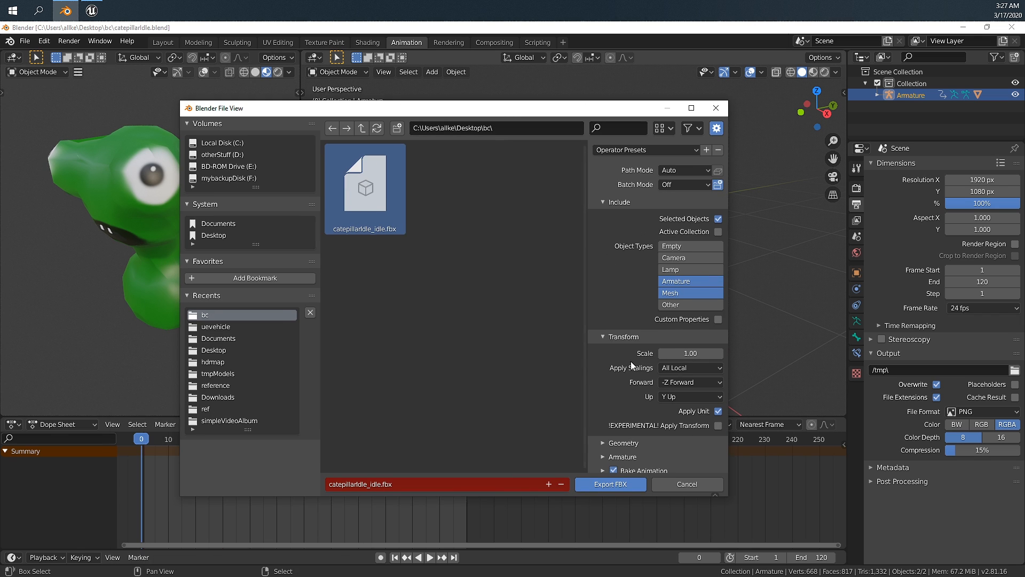
Step: Set the export orientation to X Forward and Z Up, keeping the scalings on All Local
{"action": "left_click", "coordinate": [682, 392]}
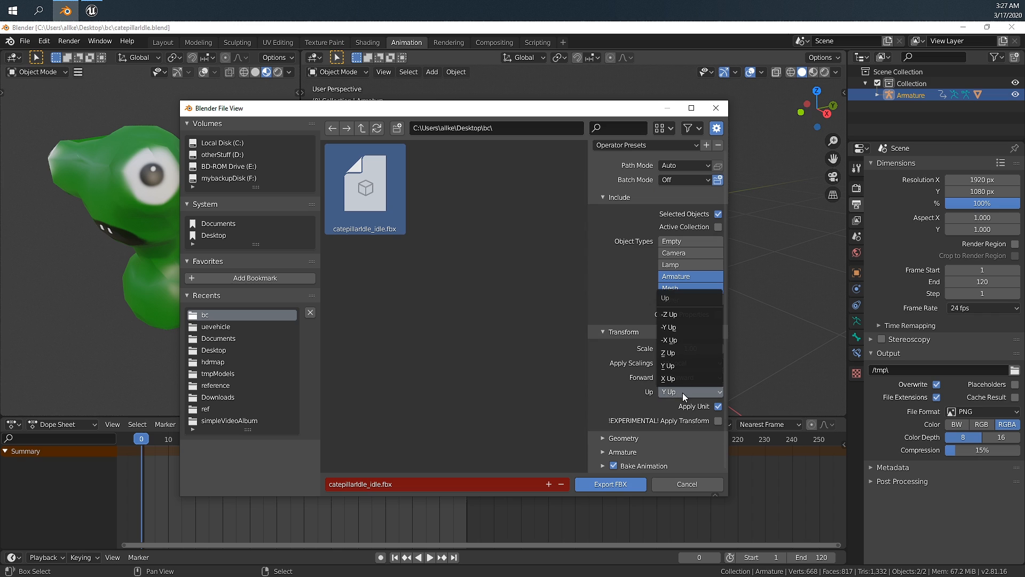
{"action": "left_click", "coordinate": [673, 363]}
{"action": "left_click", "coordinate": [674, 363]}
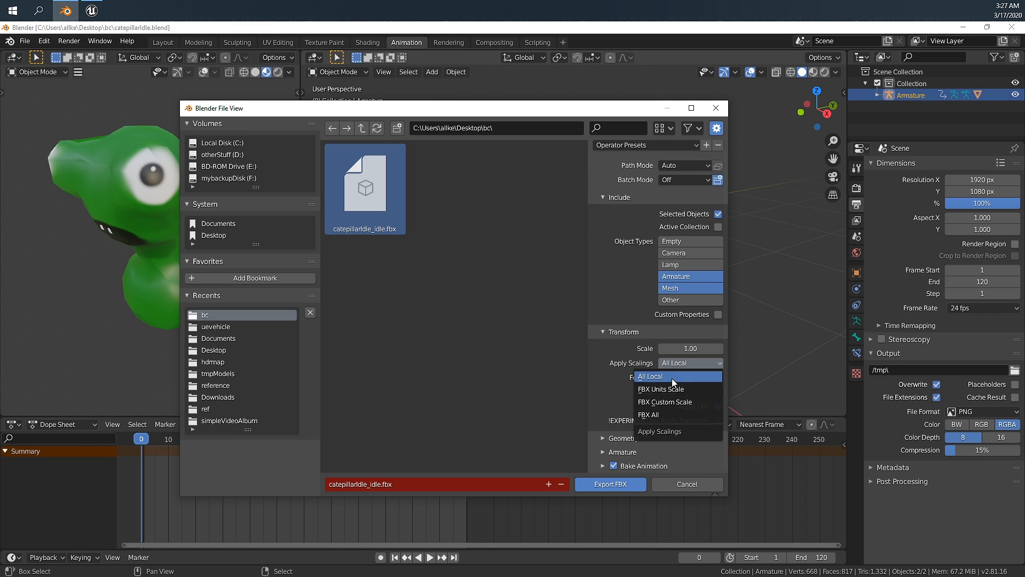
{"action": "left_click", "coordinate": [681, 376]}
{"action": "left_click", "coordinate": [677, 391]}
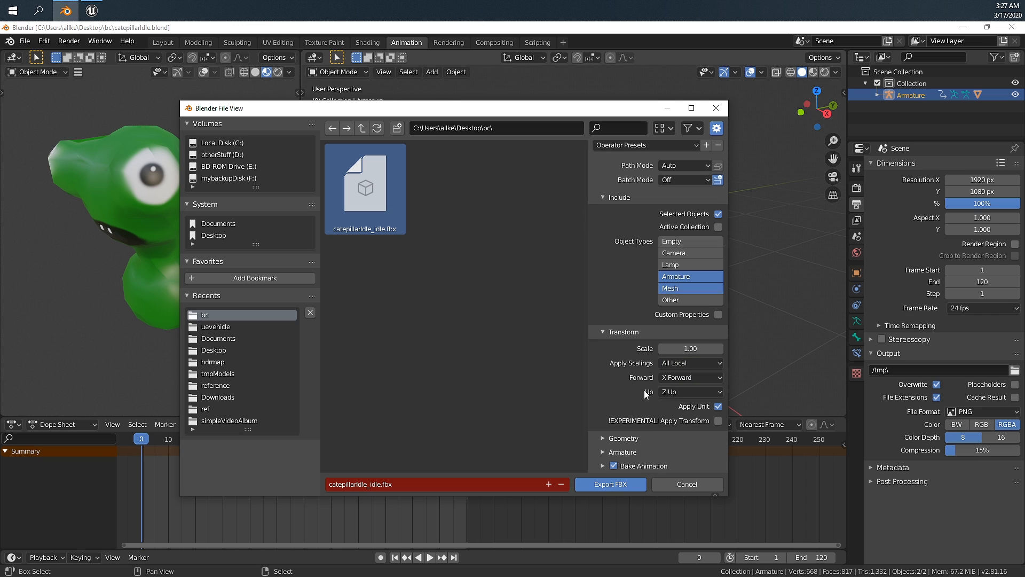
Step: Set the exported geometry's smoothing to Face
{"action": "left_click", "coordinate": [633, 433]}
{"action": "scroll", "coordinate": [633, 431], "scroll_direction": "down", "scroll_amount": 3}
{"action": "left_click", "coordinate": [680, 379]}
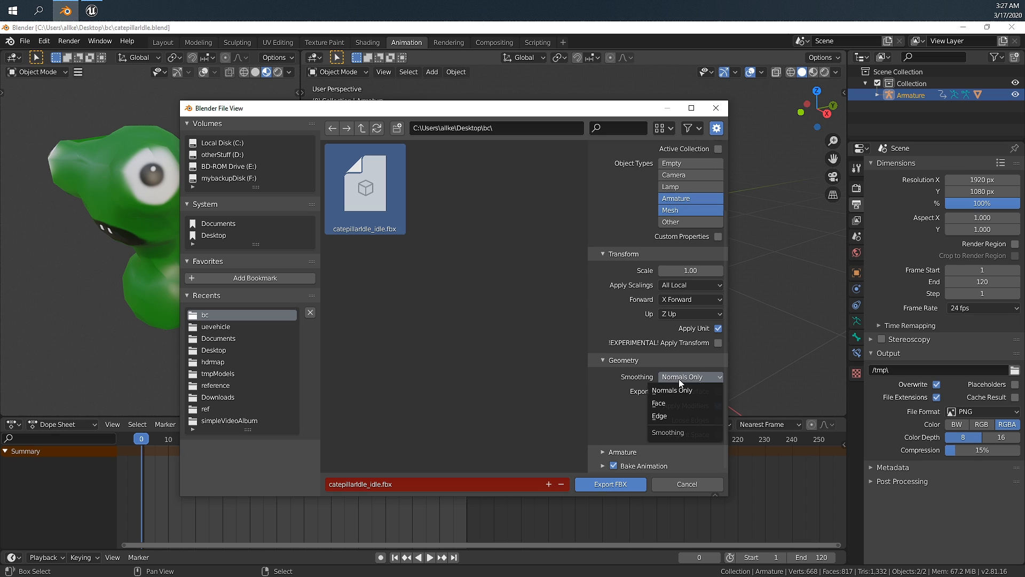
{"action": "left_click", "coordinate": [669, 404]}
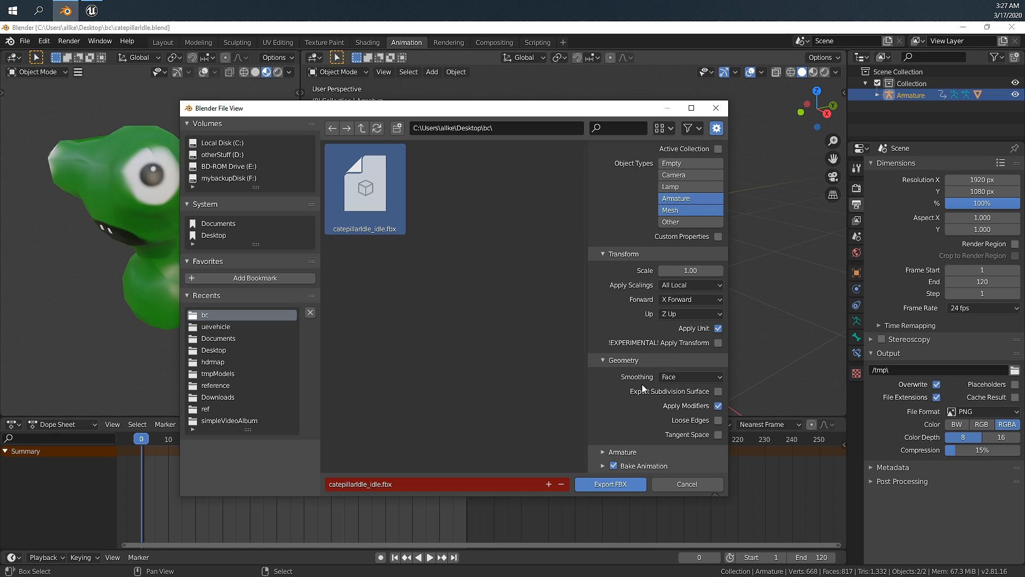
Step: Disable Add Leaf Bones, enable Only Deform Bones for the armature, and export the FBX file
{"action": "left_click", "coordinate": [622, 450]}
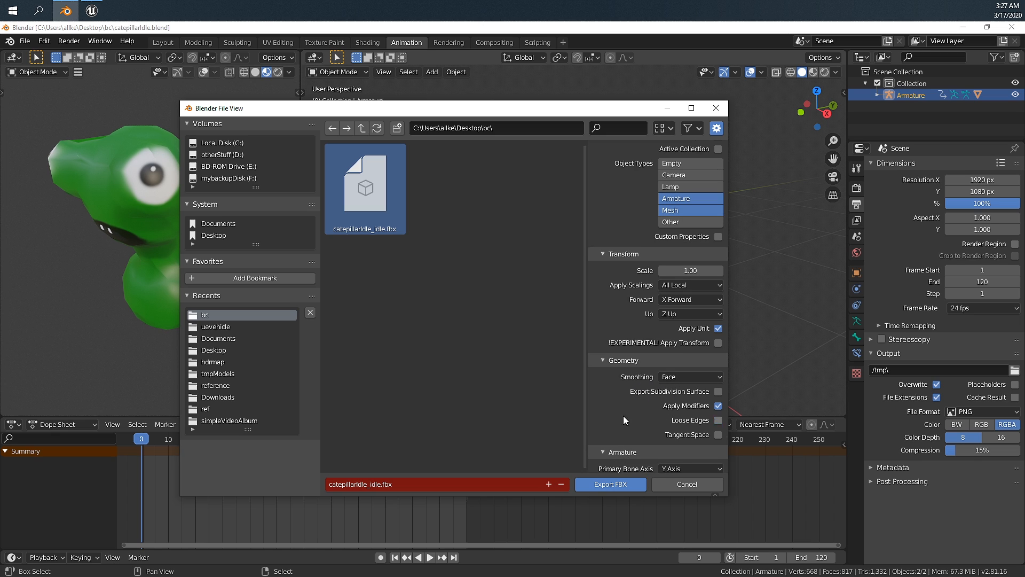
{"action": "scroll", "coordinate": [623, 415], "scroll_direction": "down", "scroll_amount": 3}
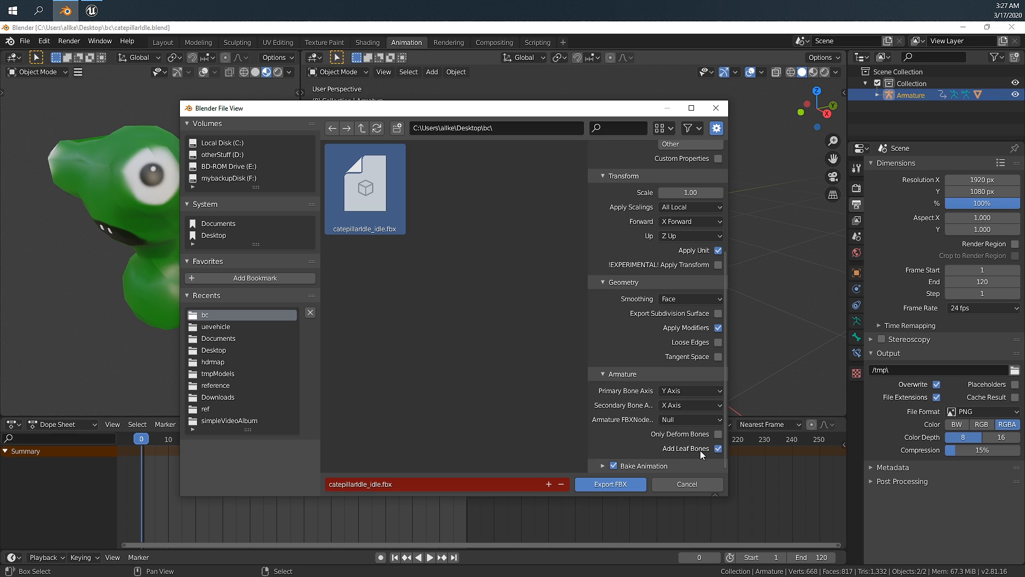
{"action": "left_click", "coordinate": [718, 448]}
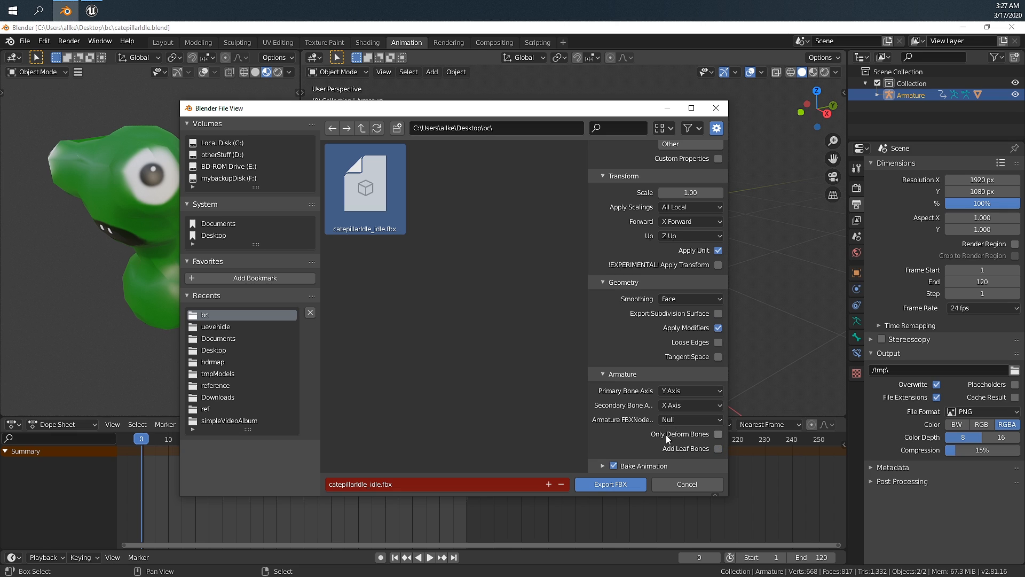
{"action": "left_click", "coordinate": [718, 435]}
{"action": "left_click", "coordinate": [610, 485]}
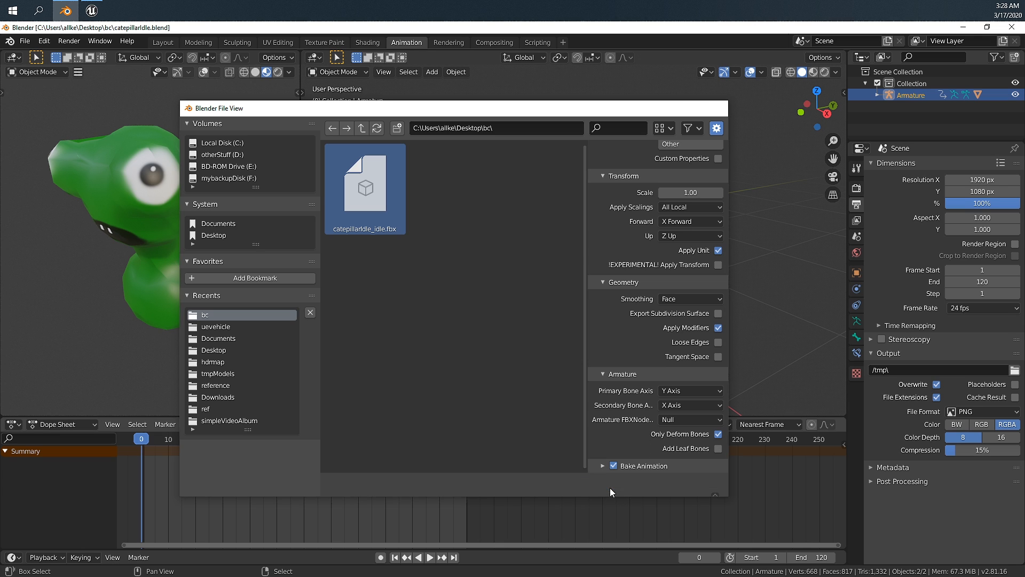
Step: Switch to Unreal Editor, frame the level's floor, and look through the assets in the Content folder
{"action": "left_click", "coordinate": [91, 10]}
{"action": "right_click_drag", "start_coordinate": [543, 233], "coordinate": [491, 320]}
{"action": "right_click_drag", "start_coordinate": [575, 208], "coordinate": [538, 171]}
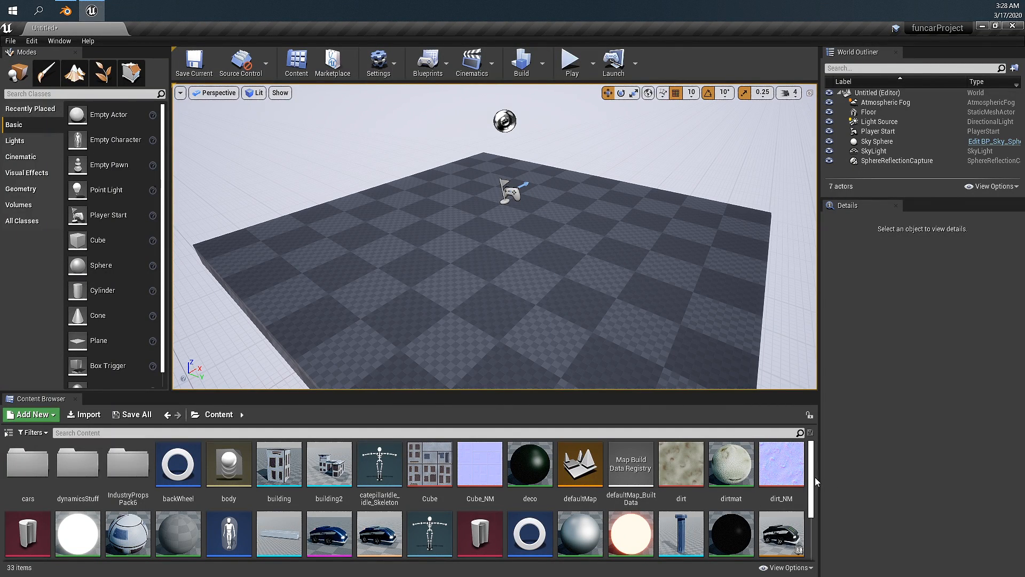
{"action": "left_click_drag", "start_coordinate": [810, 476], "coordinate": [812, 552]}
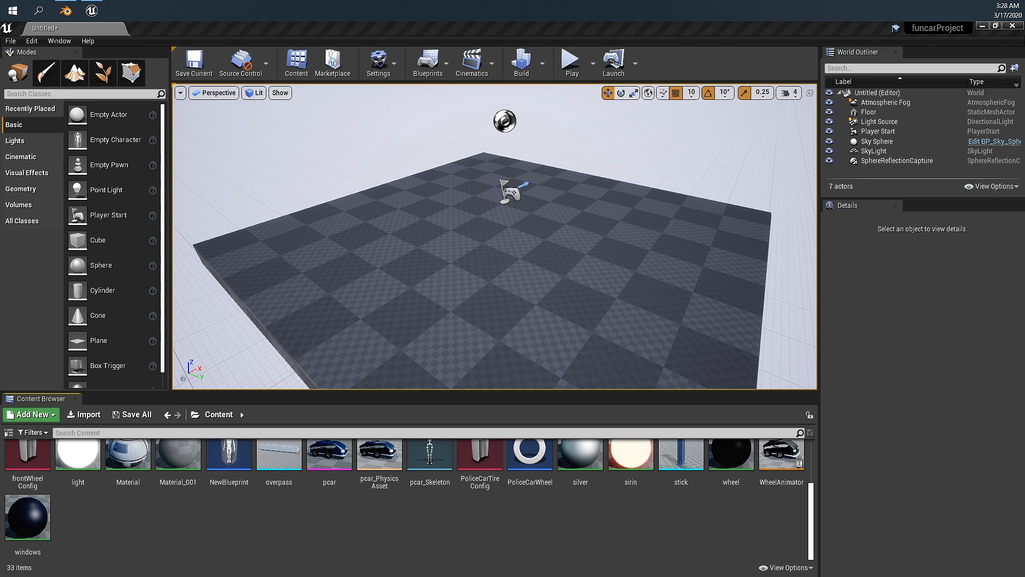
Step: Bring catepillarIdle_idle.fbx from the bc folder into the project's Content folder to open its import options
{"action": "left_click_drag", "start_coordinate": [0, 261], "coordinate": [613, 337]}
{"action": "left_click_drag", "start_coordinate": [559, 434], "coordinate": [296, 515]}
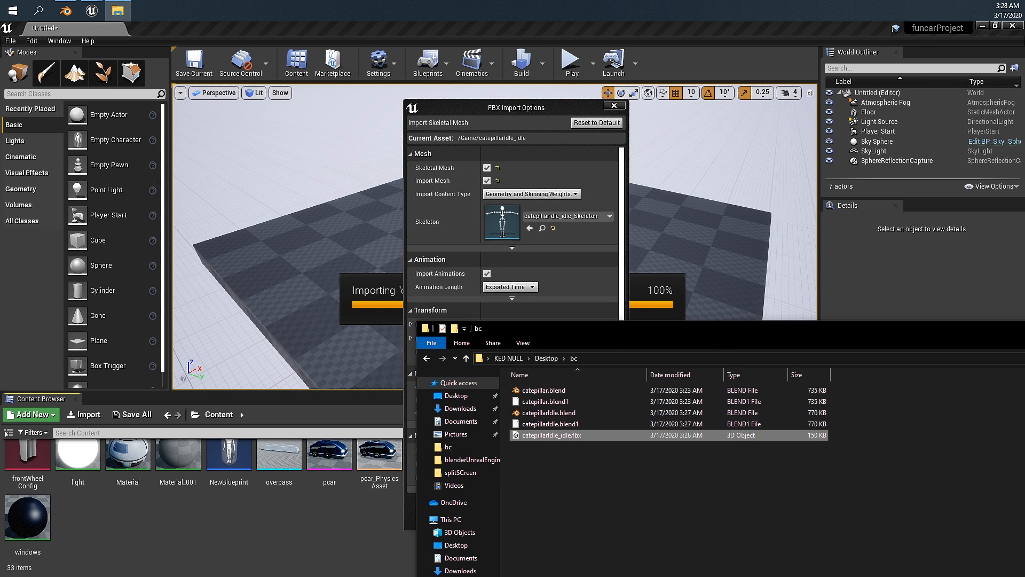
{"action": "left_click_drag", "start_coordinate": [854, 332], "coordinate": [267, 158]}
{"action": "left_click", "coordinate": [562, 154]}
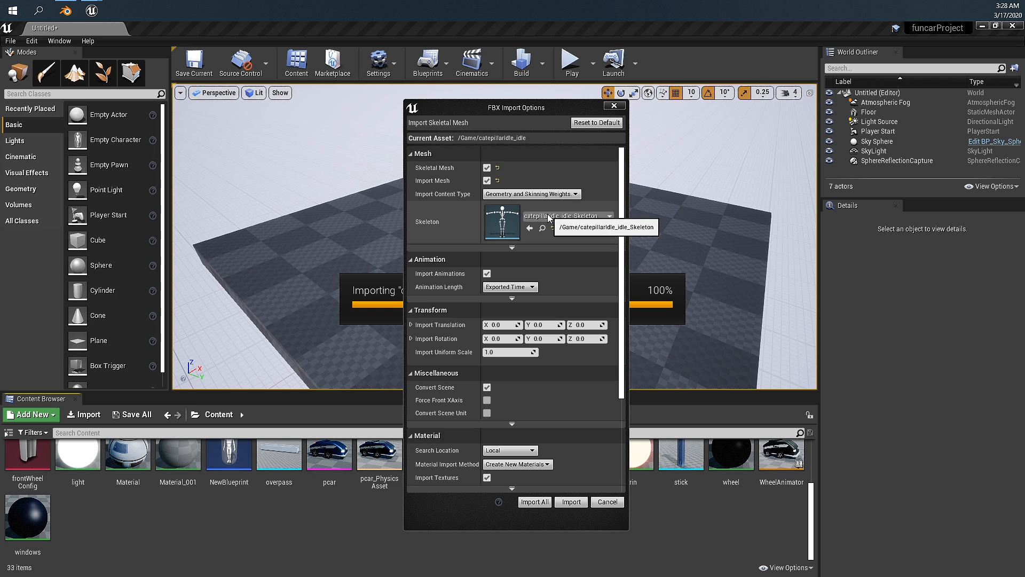
Step: Try to import everything from the FBX as a skeletal mesh with catepillarIdle_idle_Skeleton and Import Animations enabled
{"action": "left_click", "coordinate": [584, 215]}
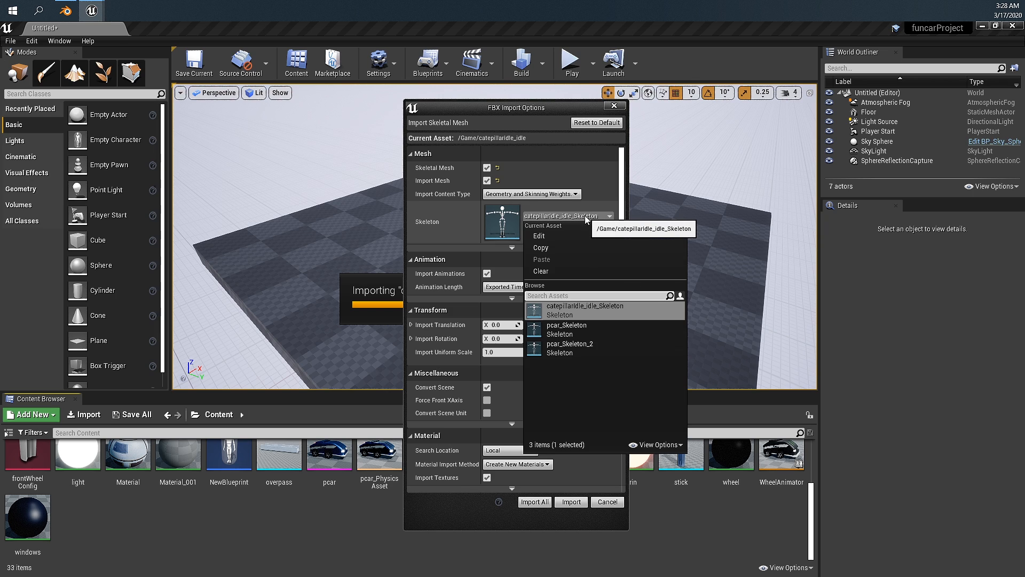
{"action": "left_click", "coordinate": [585, 214]}
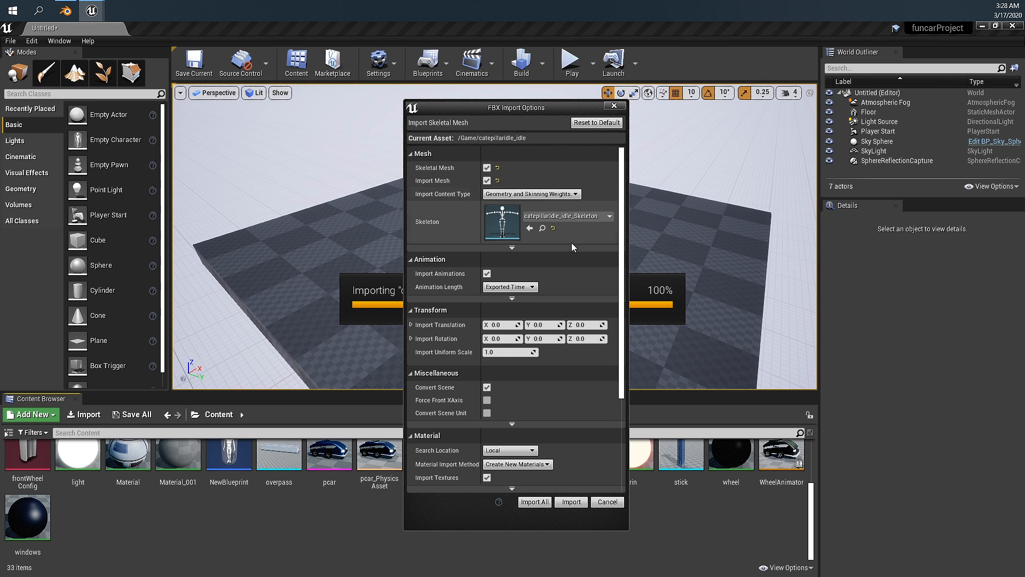
{"action": "scroll", "coordinate": [496, 272], "scroll_direction": "down", "scroll_amount": 1}
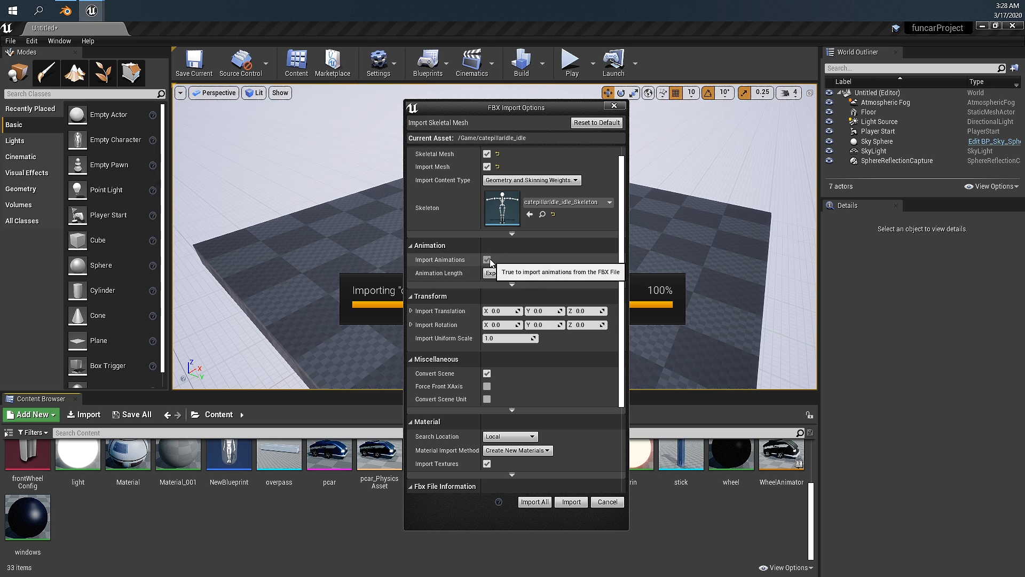
{"action": "left_click", "coordinate": [487, 259]}
{"action": "left_click", "coordinate": [487, 260]}
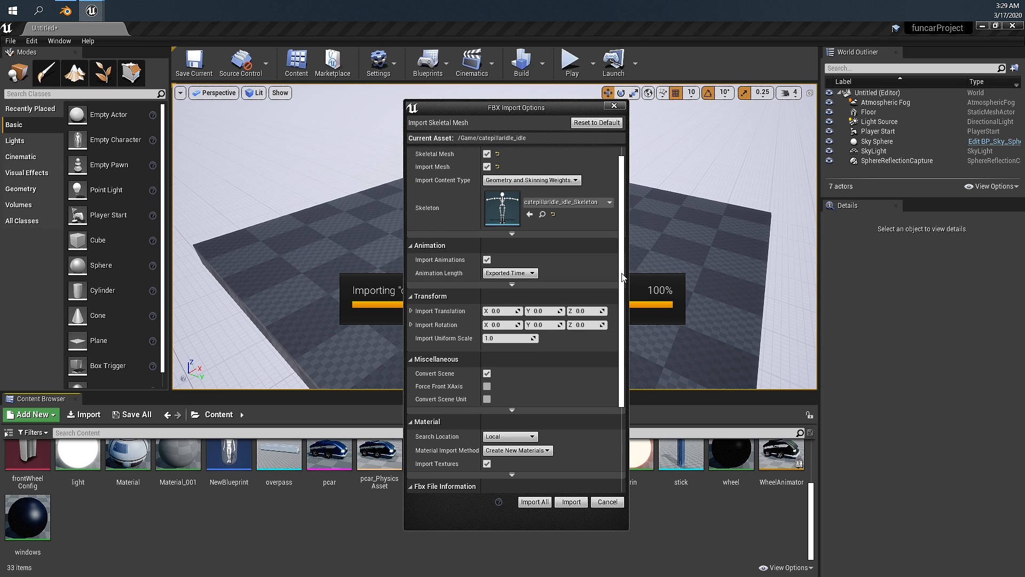
{"action": "scroll", "coordinate": [622, 352], "scroll_direction": "down", "scroll_amount": 3}
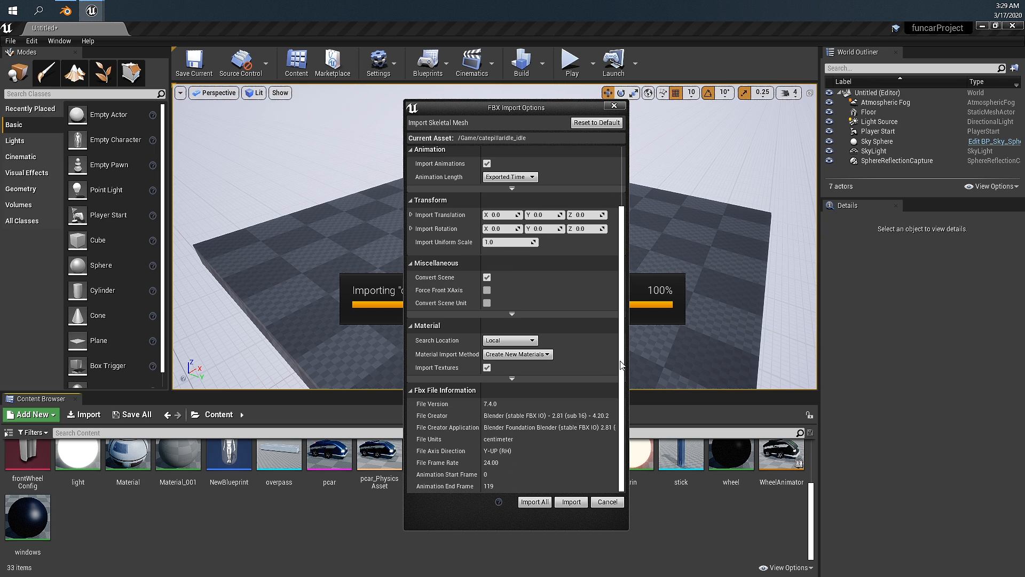
{"action": "scroll", "coordinate": [622, 352], "scroll_direction": "up", "scroll_amount": 5}
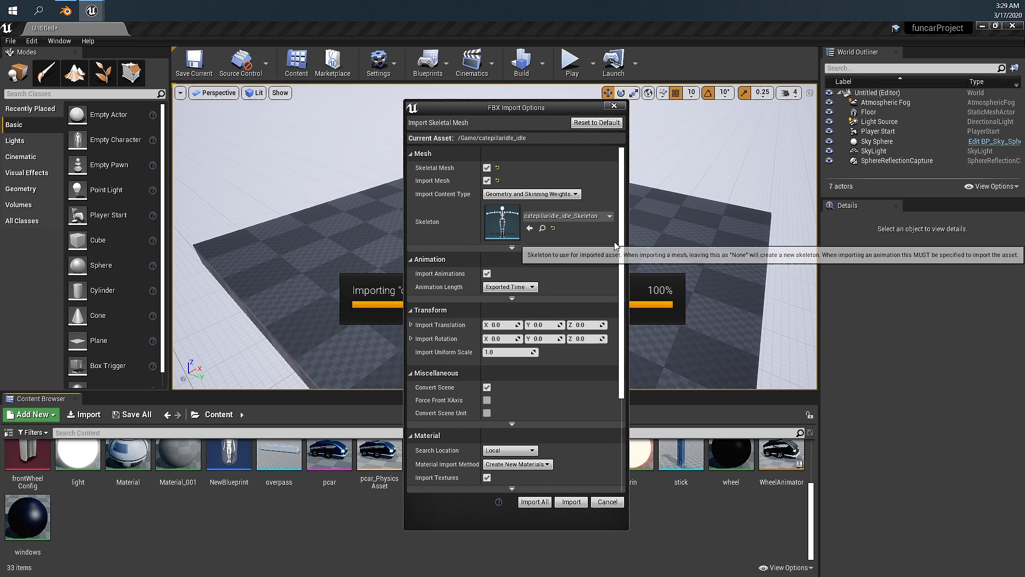
{"action": "left_click", "coordinate": [535, 502]}
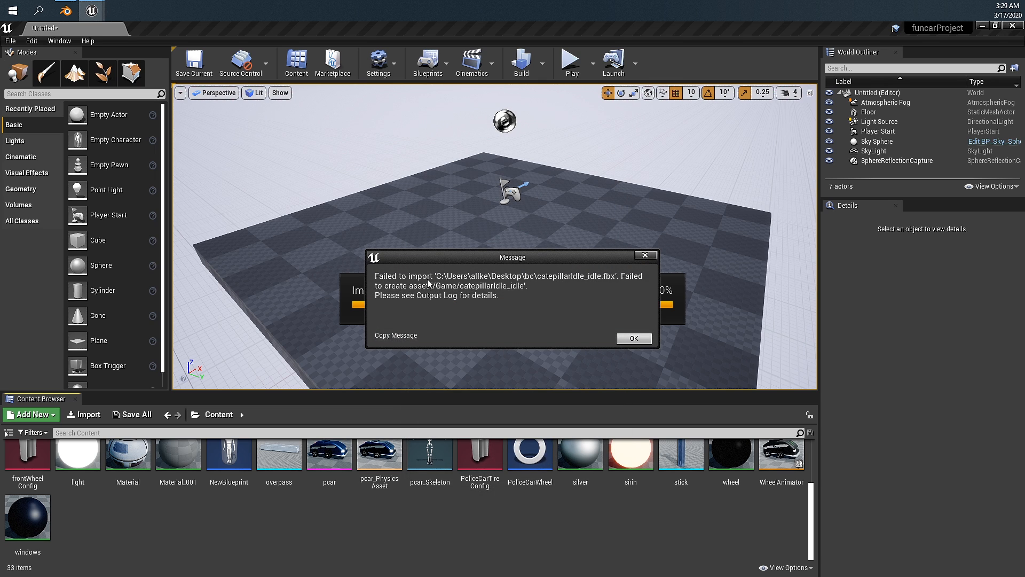
{"action": "left_click", "coordinate": [633, 338]}
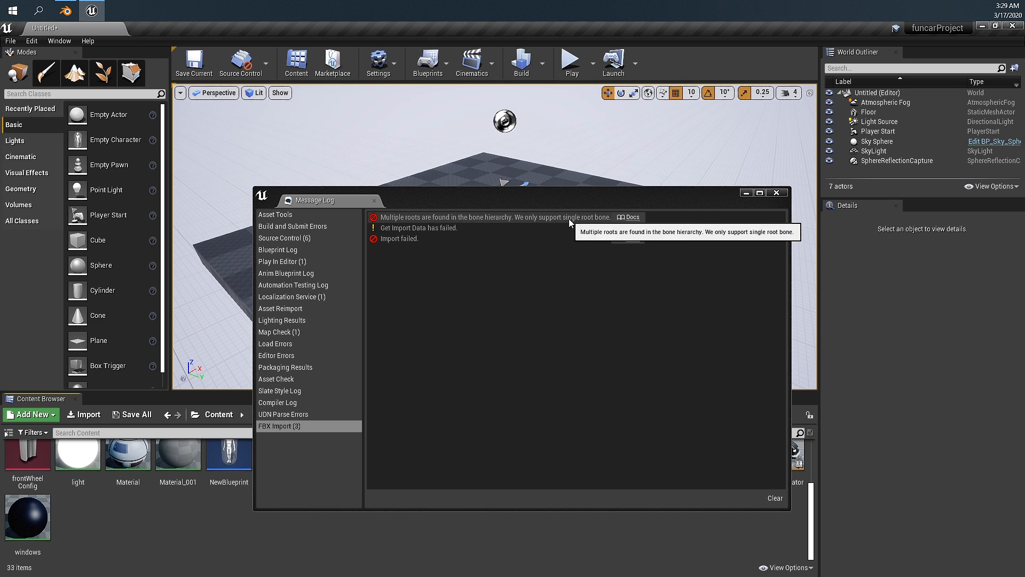
Step: Dismiss the import message log, switch to Blender, and select the armature's detached target bone in Pose Mode
{"action": "left_click", "coordinate": [776, 192]}
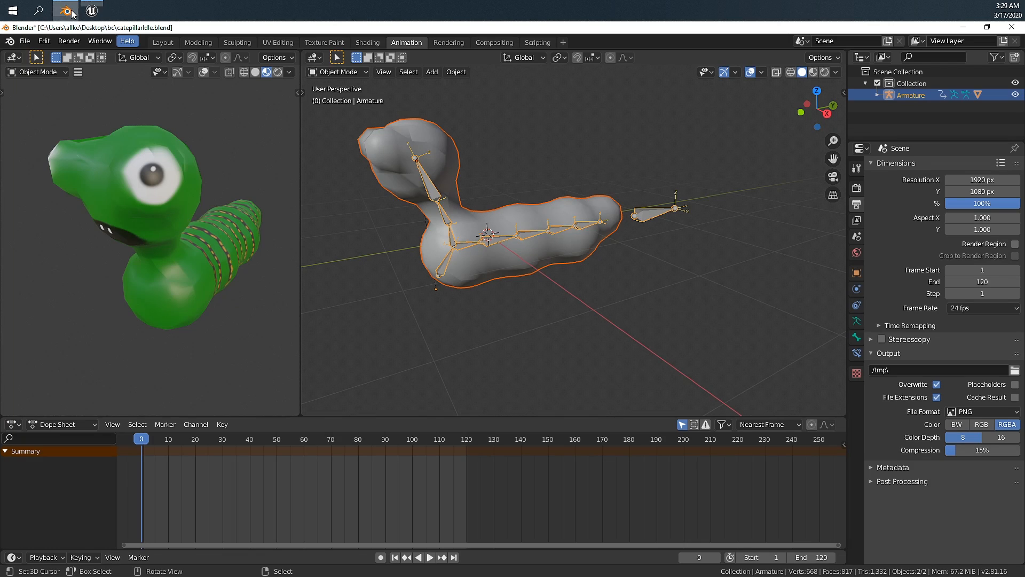
{"action": "left_click", "coordinate": [65, 11]}
{"action": "middle_click_drag", "start_coordinate": [562, 230], "coordinate": [554, 260]}
{"action": "left_click", "coordinate": [642, 234]}
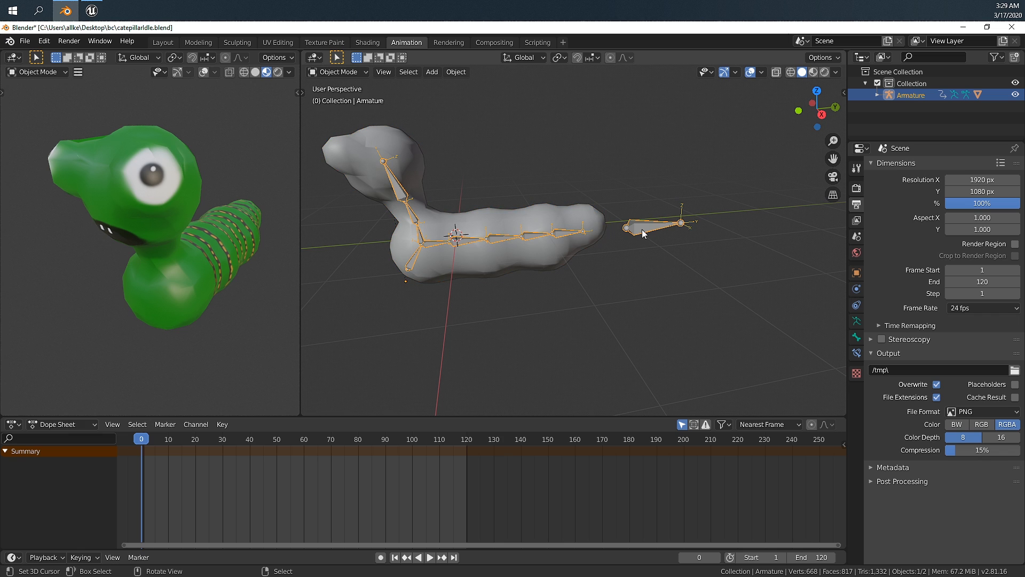
{"action": "left_click", "coordinate": [350, 74]}
{"action": "left_click", "coordinate": [347, 109]}
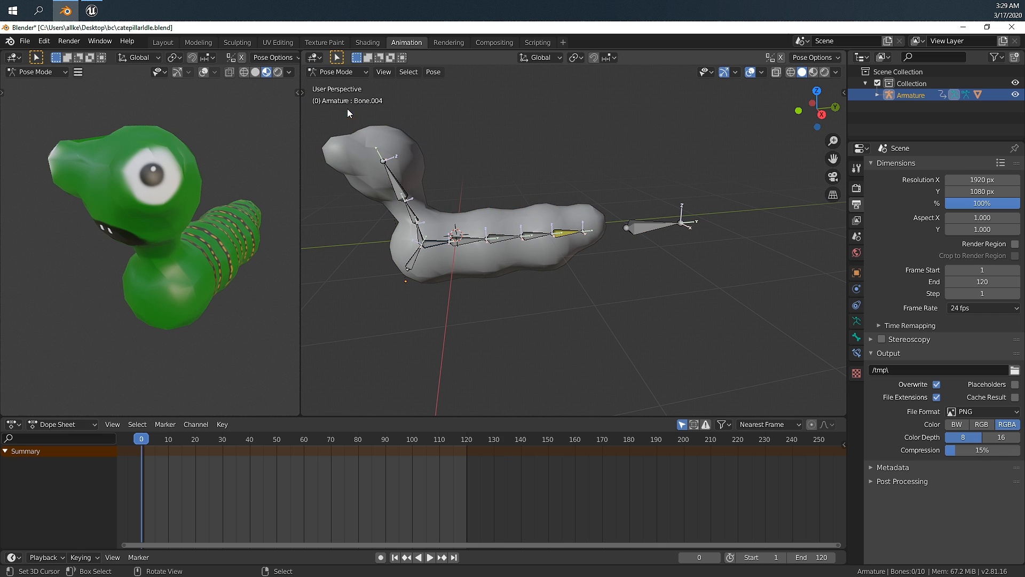
{"action": "left_click", "coordinate": [647, 233]}
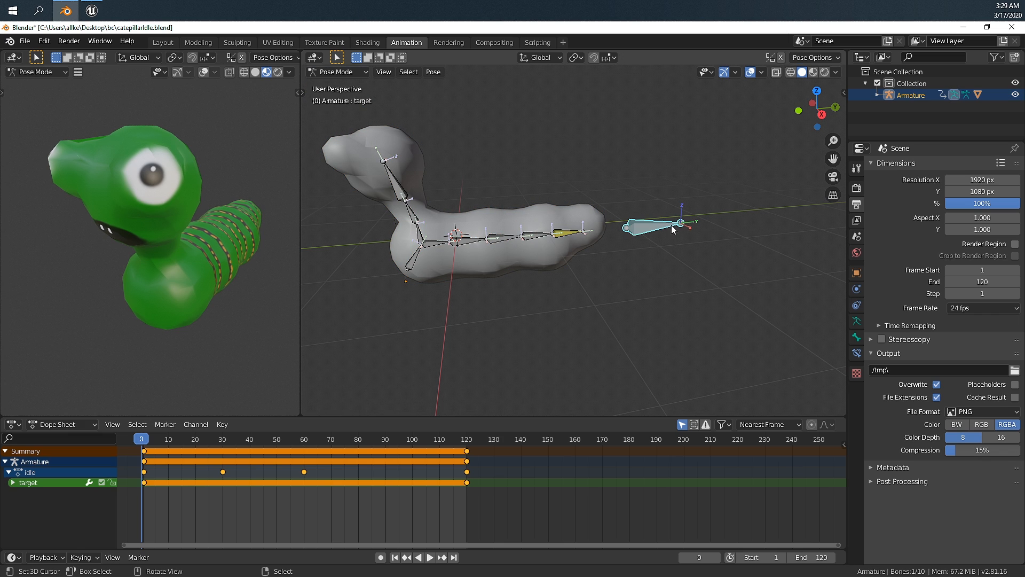
{"action": "middle_click_drag", "start_coordinate": [672, 228], "coordinate": [648, 235], "text": "shift"}
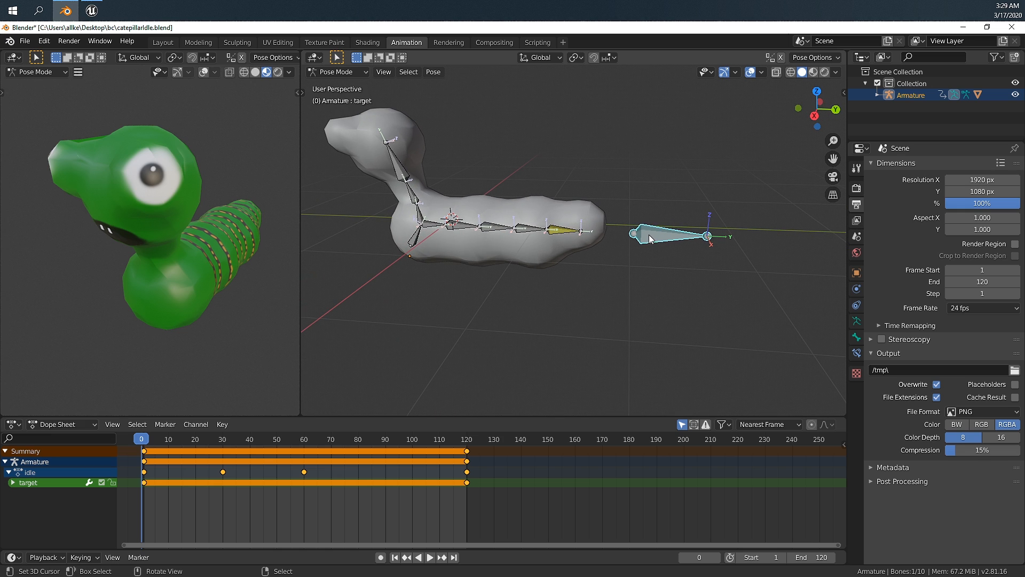
{"action": "left_click", "coordinate": [571, 235]}
{"action": "left_click", "coordinate": [687, 239]}
Step: Separate the target bone from the caterpillar's armature in Edit Mode
{"action": "left_click", "coordinate": [336, 72]}
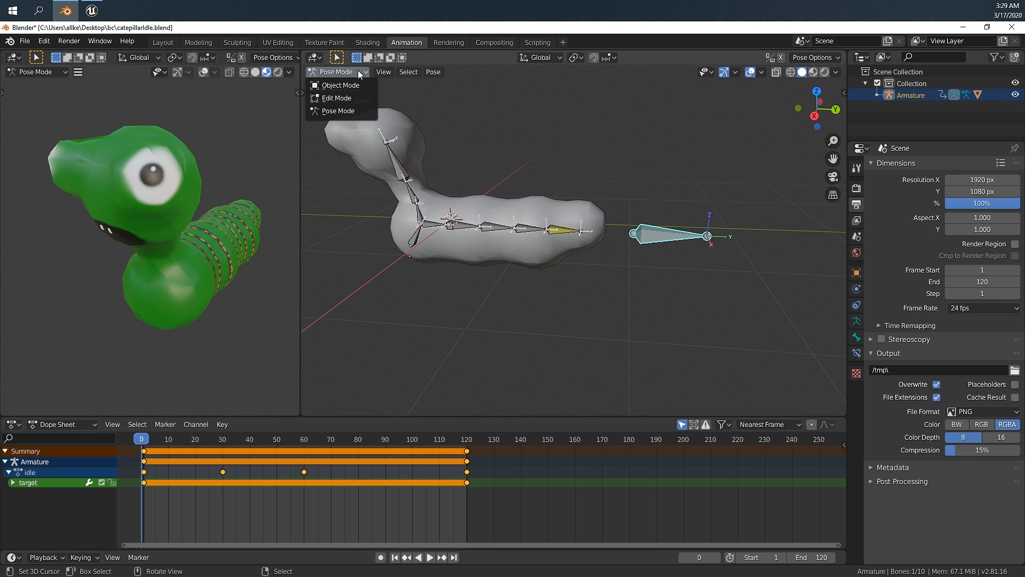
{"action": "left_click", "coordinate": [354, 98]}
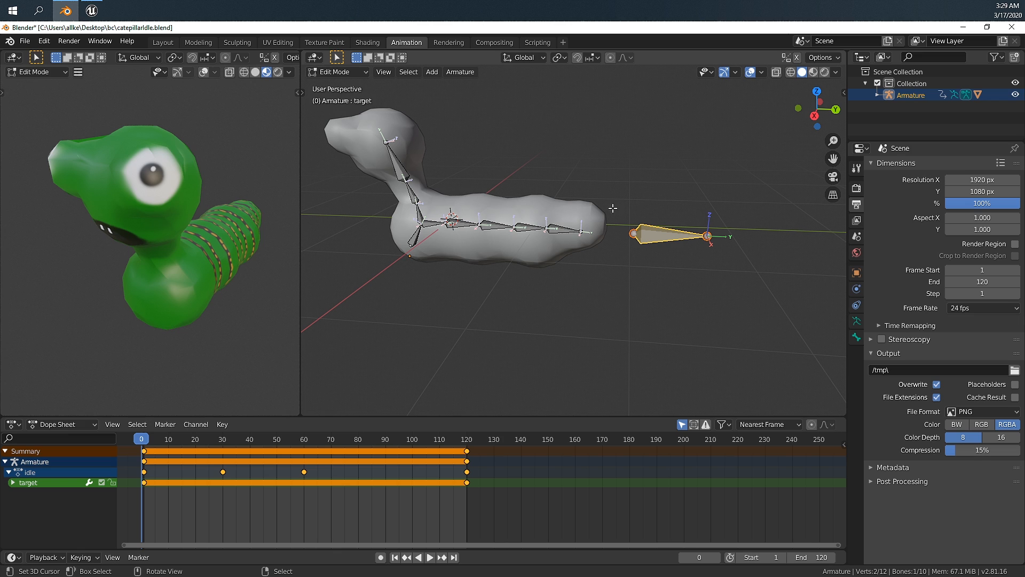
{"action": "key", "text": "p"}
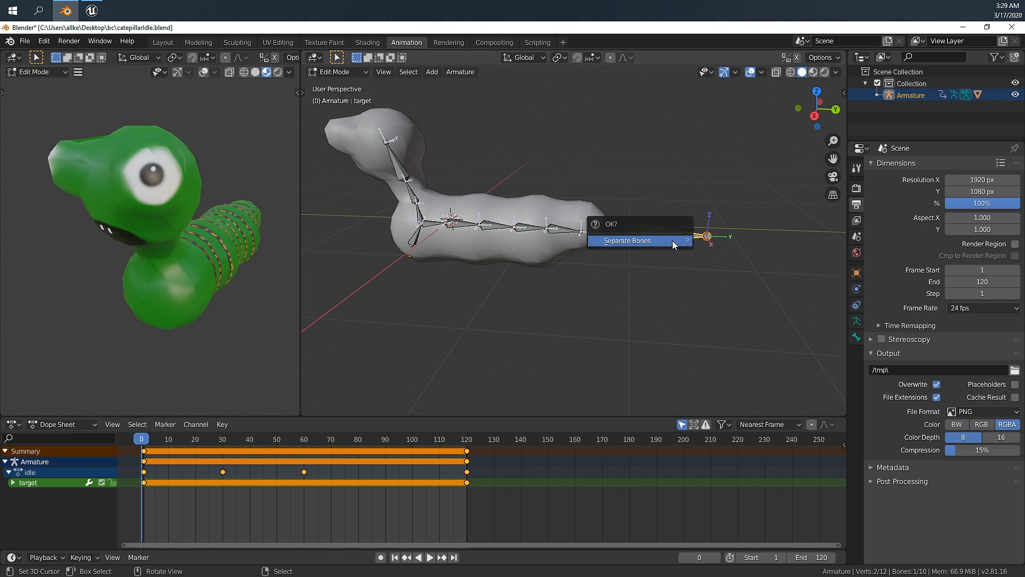
{"action": "left_click", "coordinate": [652, 242]}
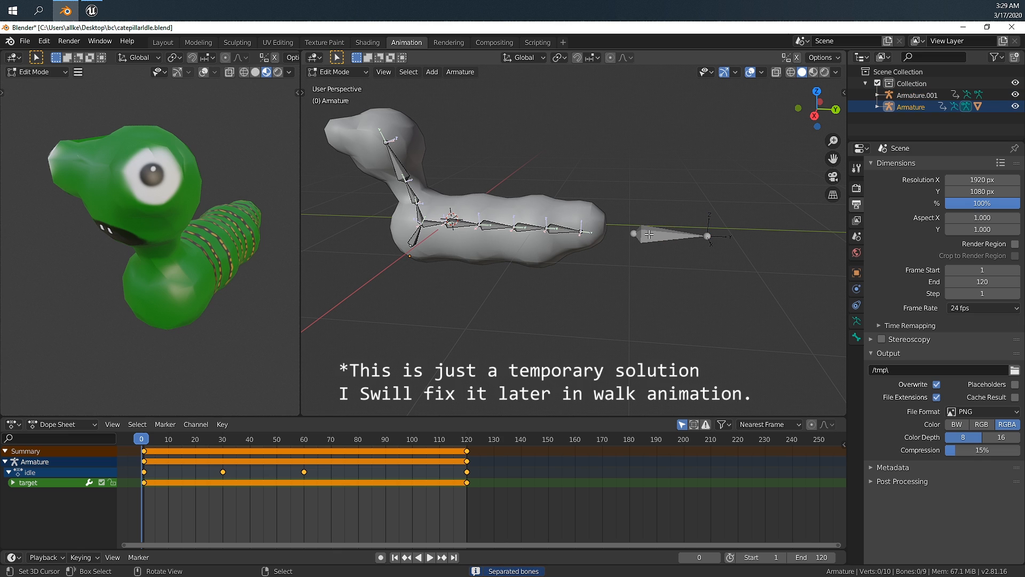
Step: Select the caterpillar mesh together with its main armature in Object Mode and save the Blender file
{"action": "left_click", "coordinate": [337, 72]}
{"action": "left_click", "coordinate": [337, 84]}
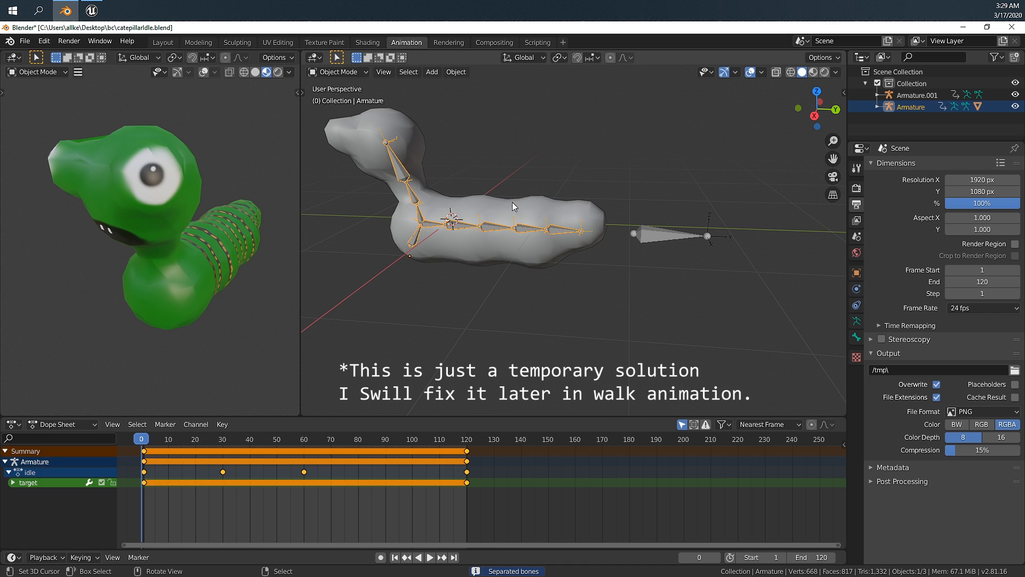
{"action": "left_click", "coordinate": [511, 206]}
{"action": "left_click", "coordinate": [505, 229]}
{"action": "left_click", "coordinate": [508, 209]}
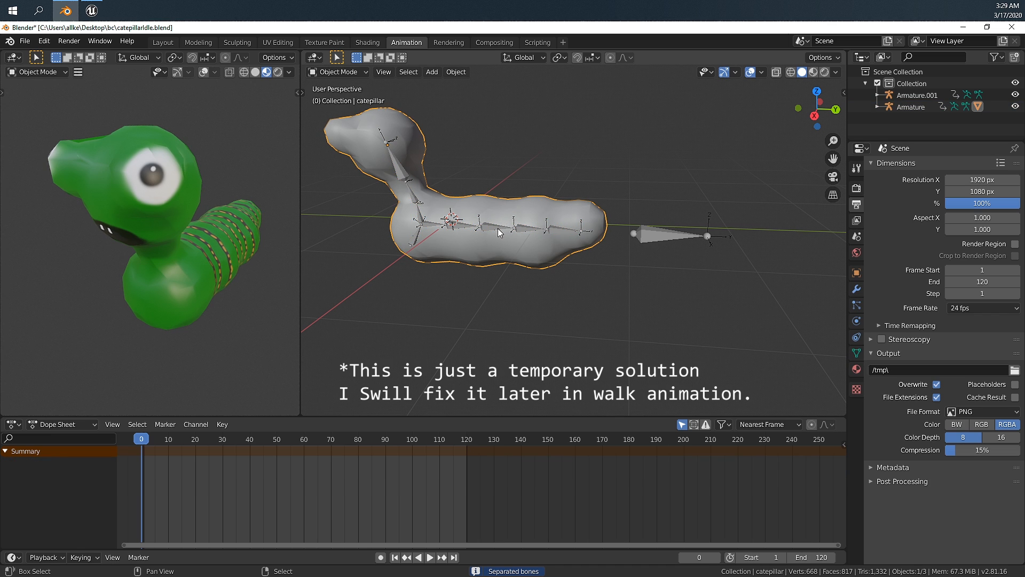
{"action": "left_click", "coordinate": [499, 231], "text": "shift"}
{"action": "middle_click_drag", "start_coordinate": [474, 211], "coordinate": [533, 218]}
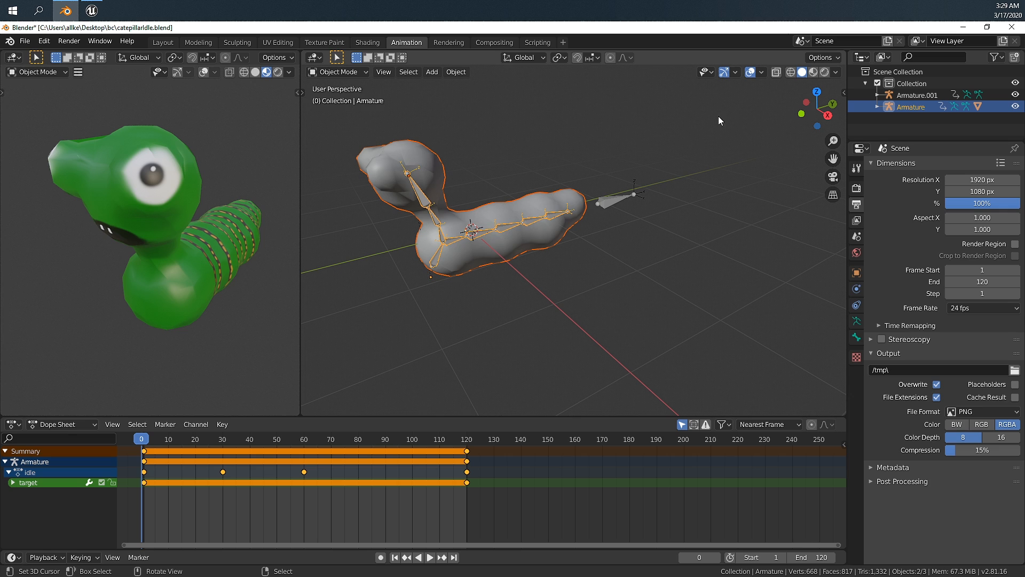
{"action": "key", "text": "ctrl+s"}
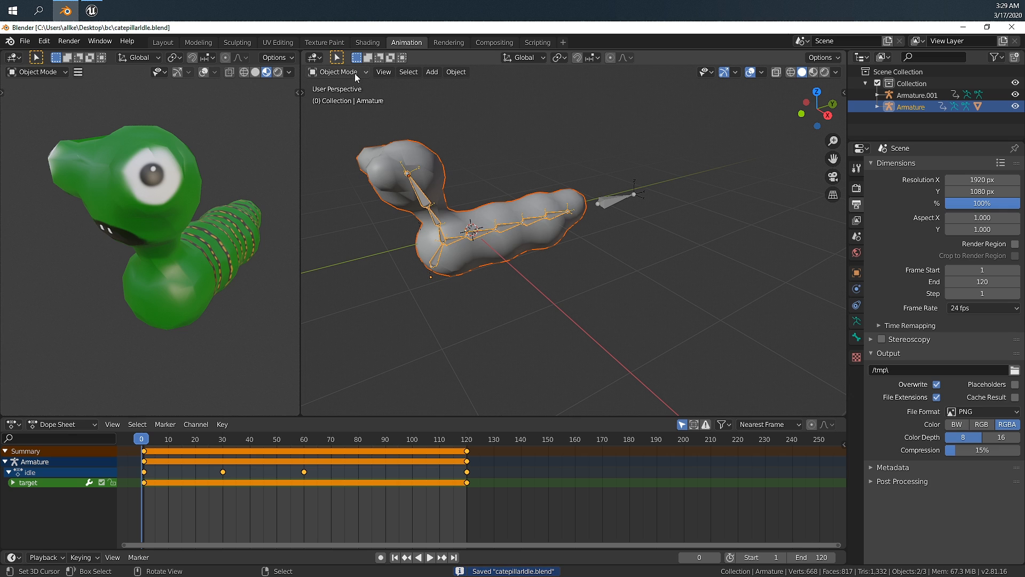
Step: Start an FBX export with the existing catepillarIdle_idle.fbx in the bc folder as the target file
{"action": "left_click", "coordinate": [25, 41]}
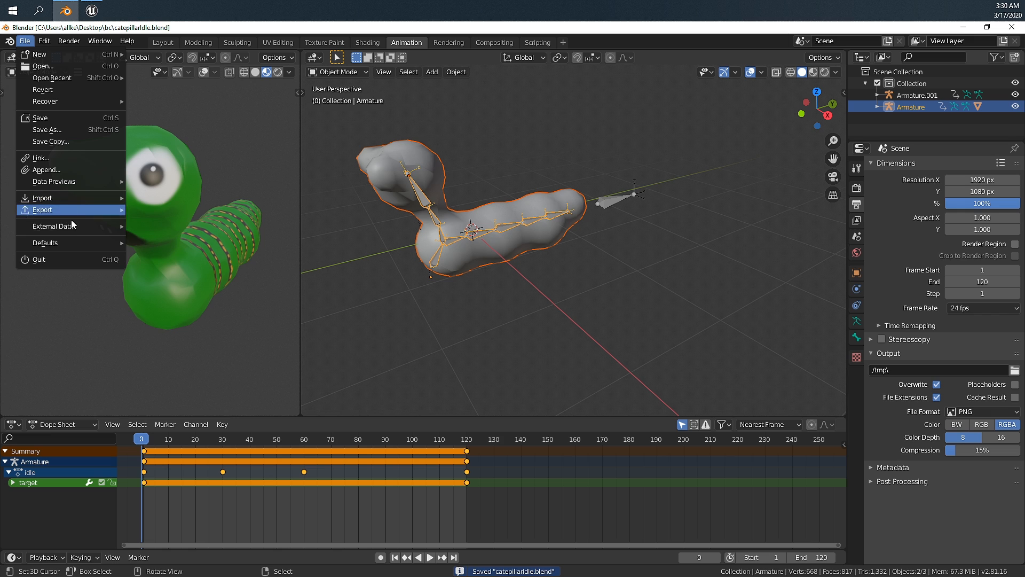
{"action": "mouse_move", "coordinate": [84, 201]}
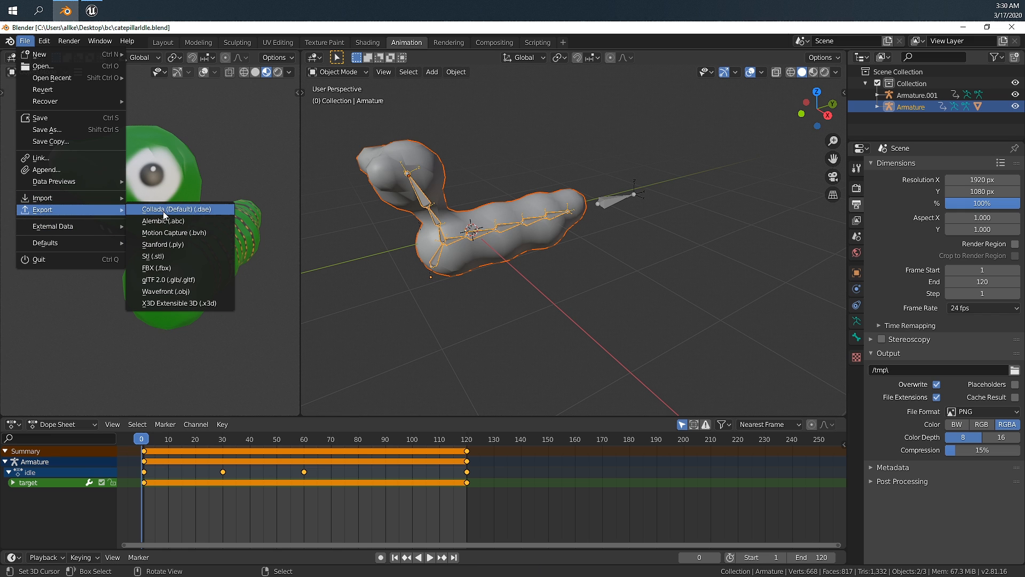
{"action": "left_click", "coordinate": [184, 271]}
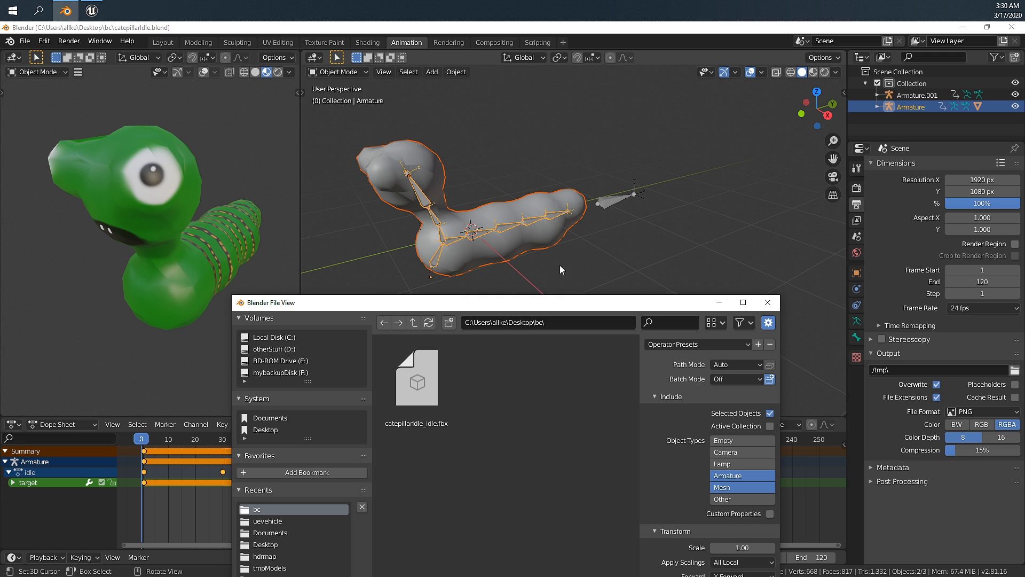
{"action": "left_click_drag", "start_coordinate": [537, 301], "coordinate": [500, 155]}
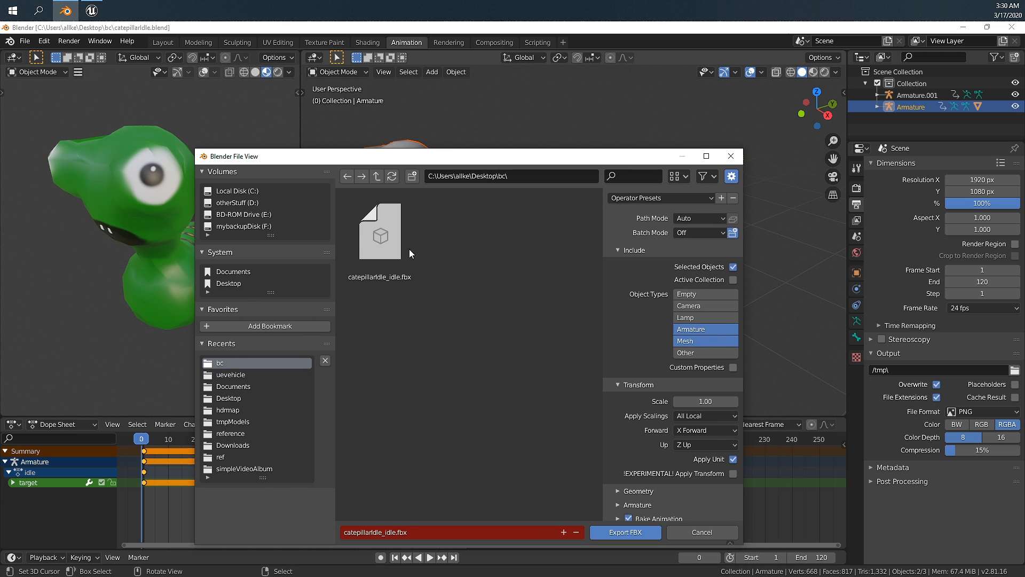
{"action": "left_click", "coordinate": [379, 269]}
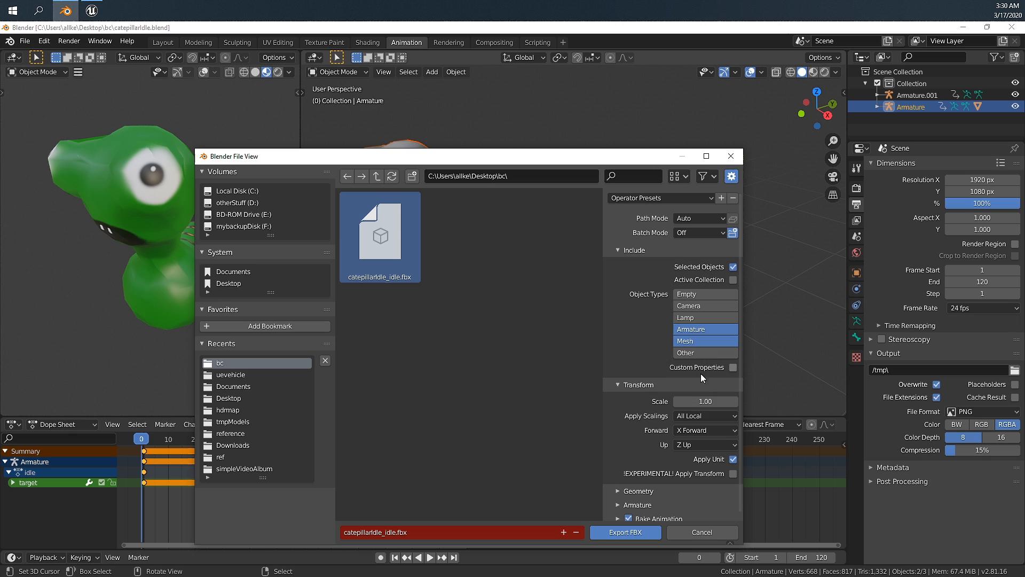
Step: Review the armature and geometry export options and export the selected objects over the existing FBX
{"action": "scroll", "coordinate": [639, 422], "scroll_direction": "down", "scroll_amount": 1}
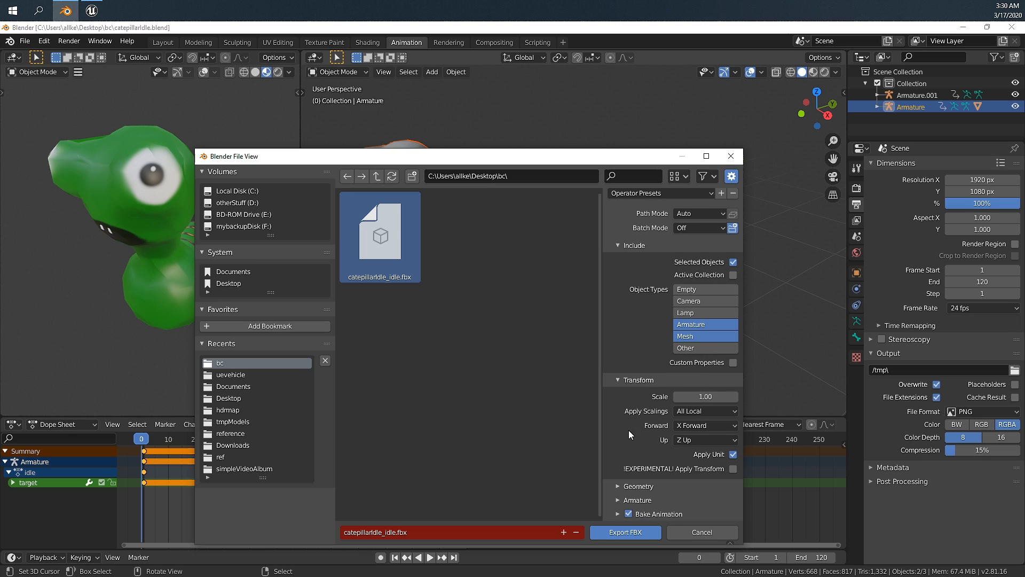
{"action": "left_click", "coordinate": [636, 498]}
{"action": "scroll", "coordinate": [643, 451], "scroll_direction": "down", "scroll_amount": 4}
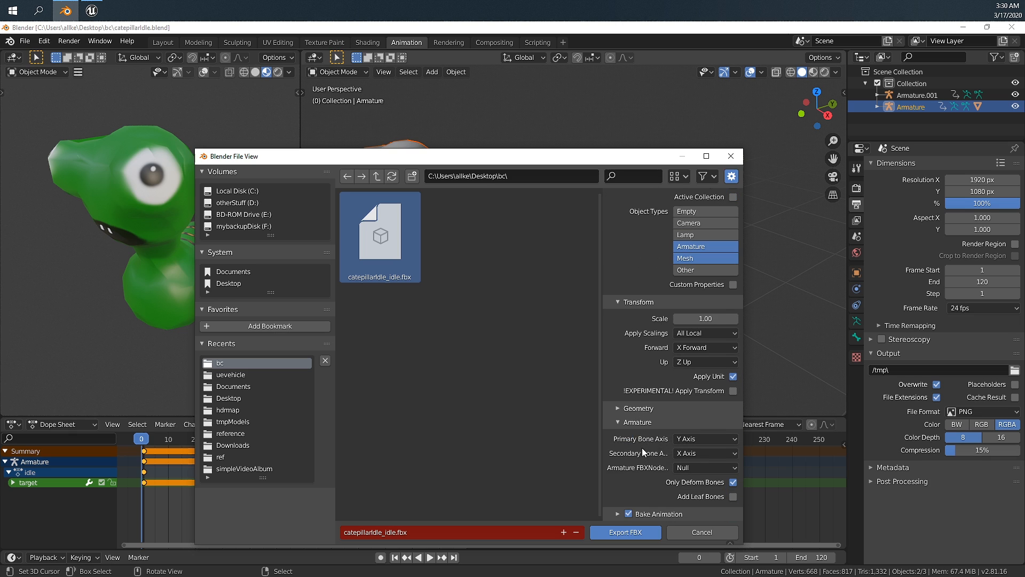
{"action": "left_click", "coordinate": [641, 410]}
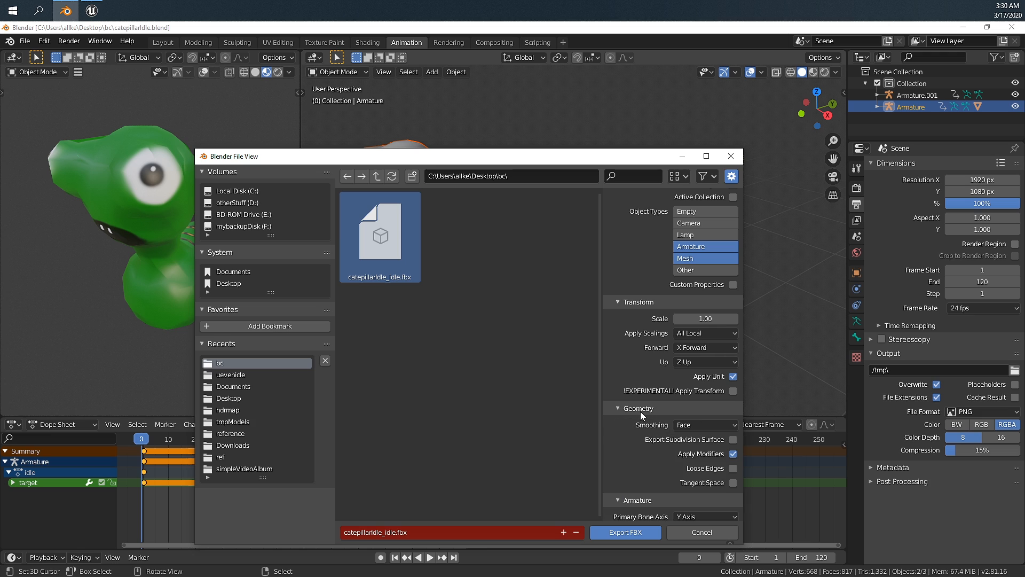
{"action": "left_click", "coordinate": [639, 410]}
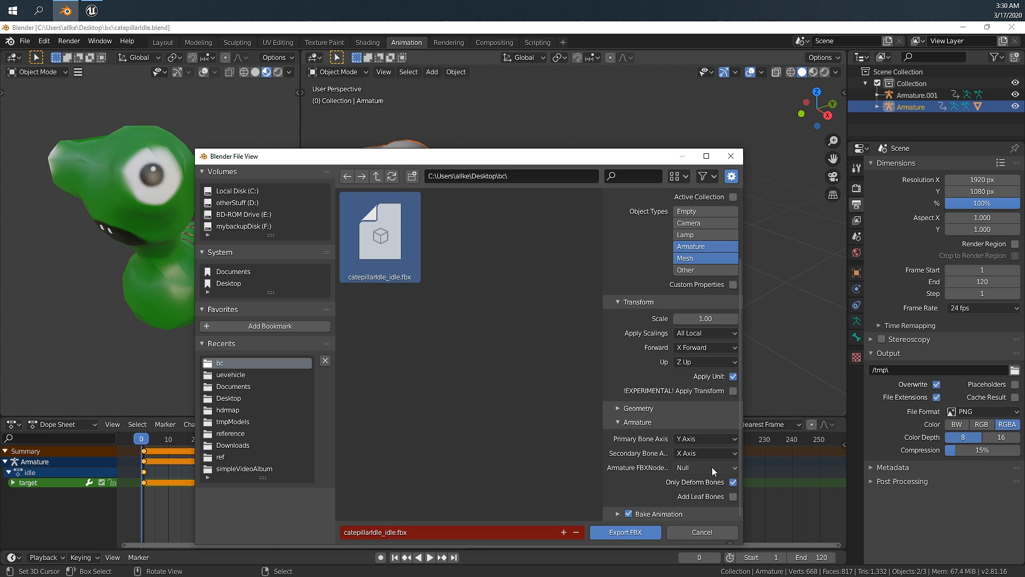
{"action": "left_click", "coordinate": [625, 532]}
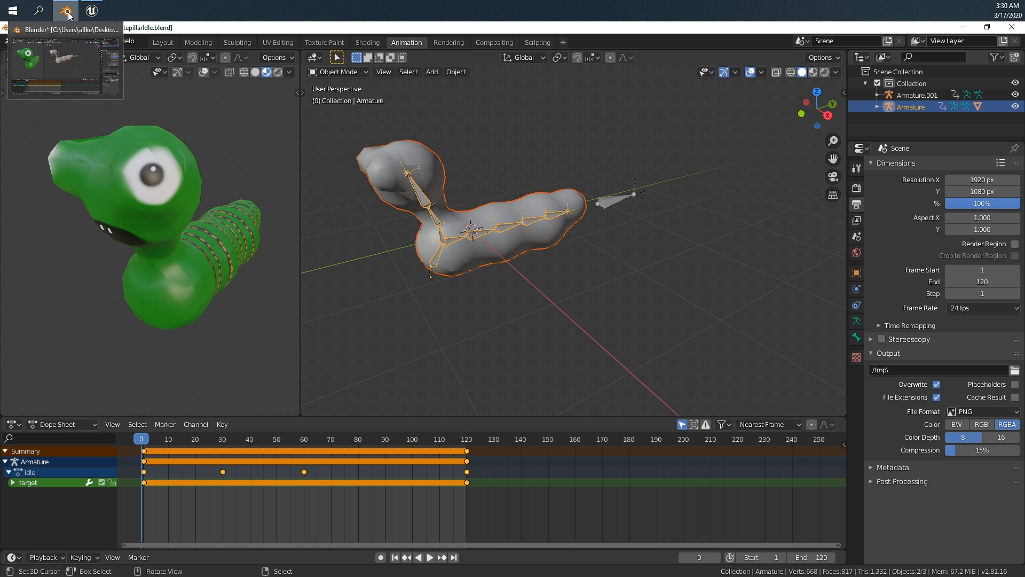
Step: Switch to Unreal Editor and bring the re-exported catepillarIdle_idle.fbx from the bc folder into the Content folder
{"action": "left_click", "coordinate": [92, 11]}
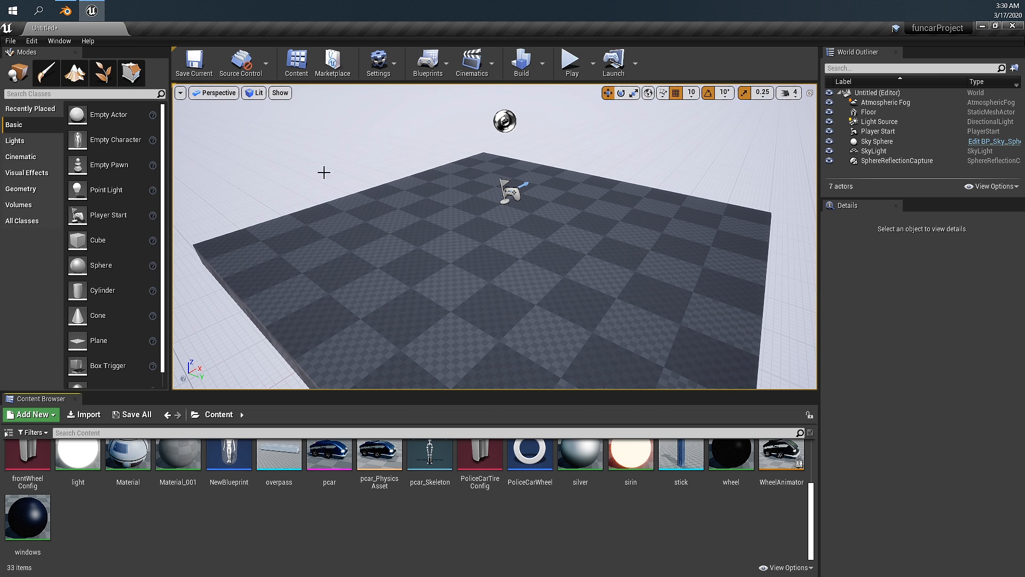
{"action": "left_click_drag", "start_coordinate": [1024, 139], "coordinate": [691, 142]}
{"action": "left_click_drag", "start_coordinate": [618, 246], "coordinate": [297, 513]}
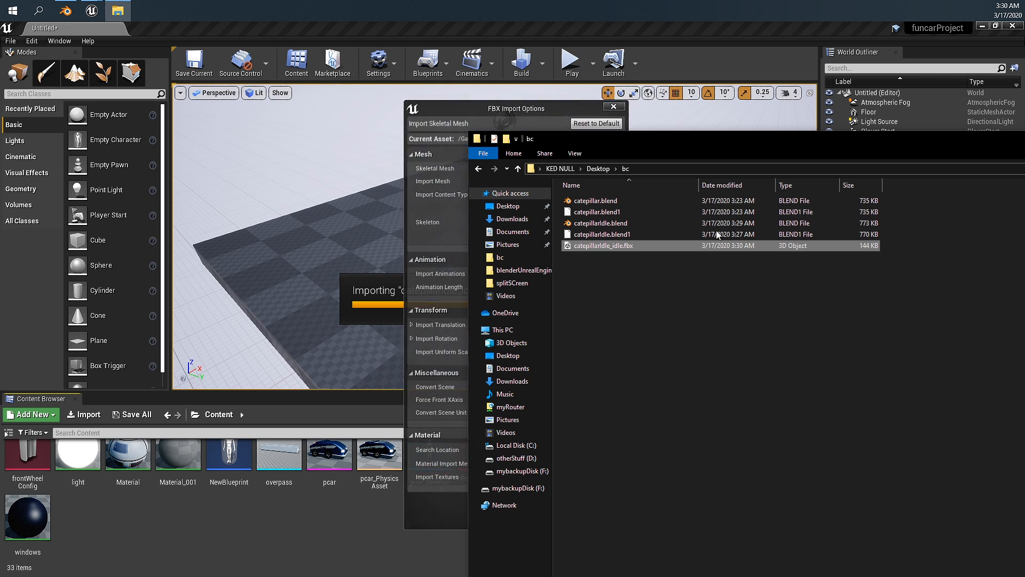
{"action": "left_click_drag", "start_coordinate": [711, 140], "coordinate": [408, 100]}
{"action": "left_click", "coordinate": [883, 101]}
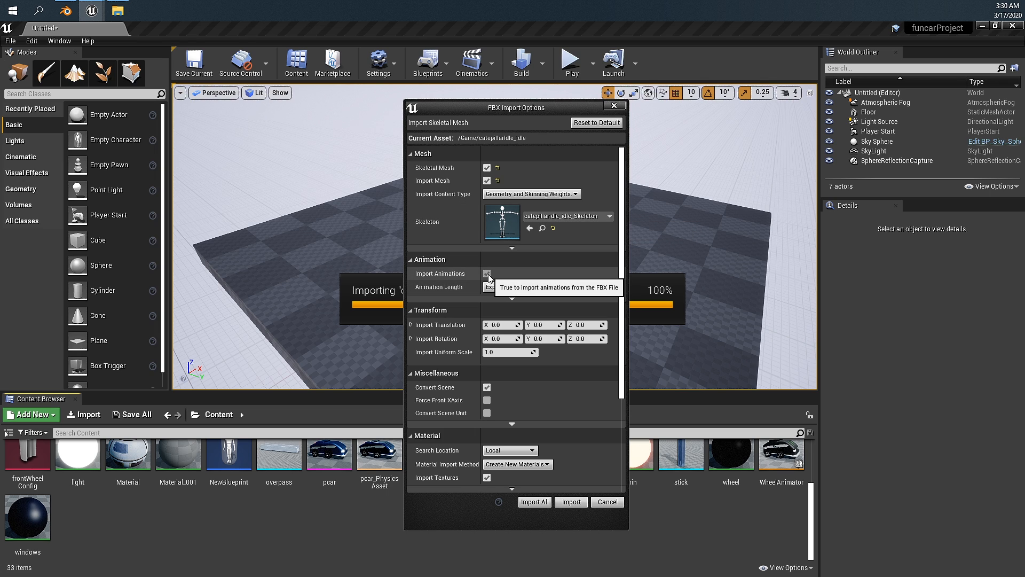
Step: Import everything from the FBX as a skeletal mesh with Import Animations enabled, and close the message log
{"action": "left_click", "coordinate": [534, 502]}
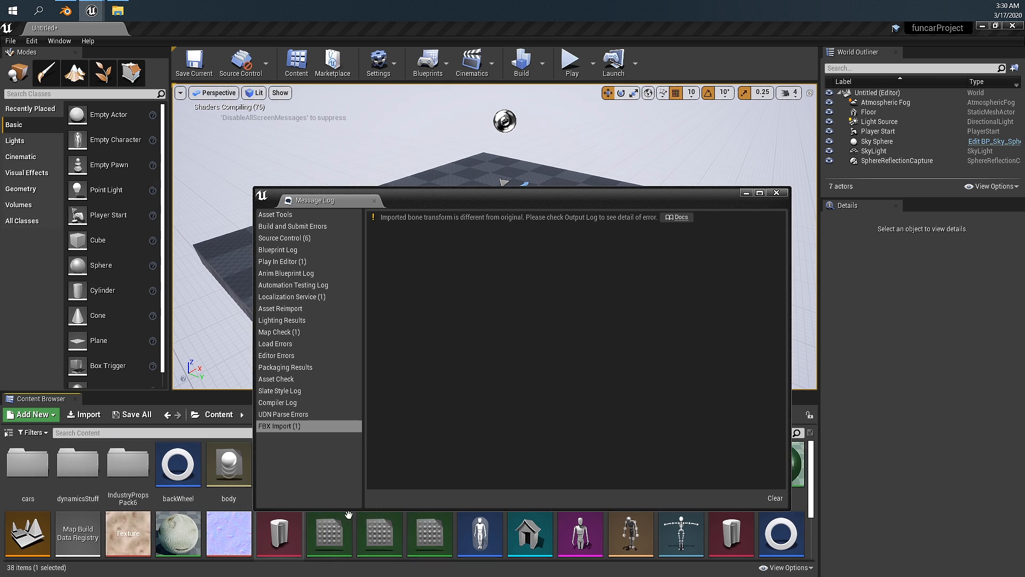
{"action": "left_click", "coordinate": [777, 195]}
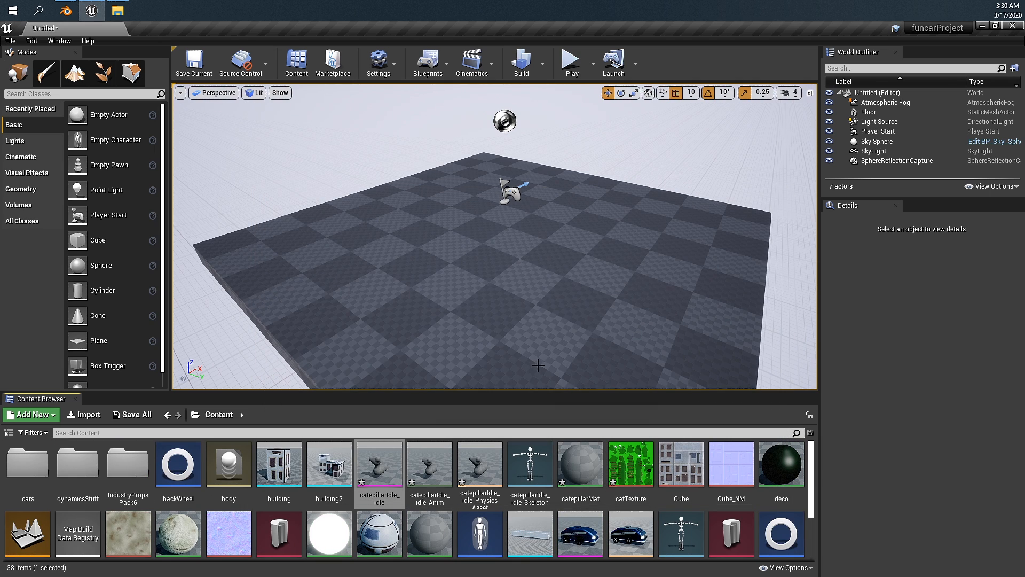
{"action": "left_click_drag", "start_coordinate": [810, 470], "coordinate": [811, 469]}
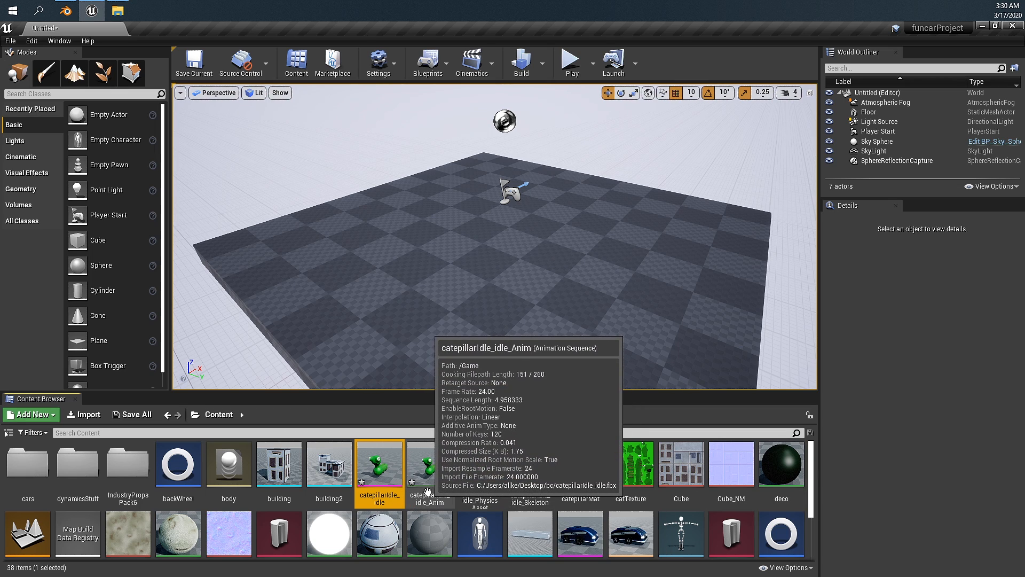
Step: Preview the imported catepillarIdle_idle_Anim animation from several angles, and close its editor
{"action": "double_click", "coordinate": [437, 484]}
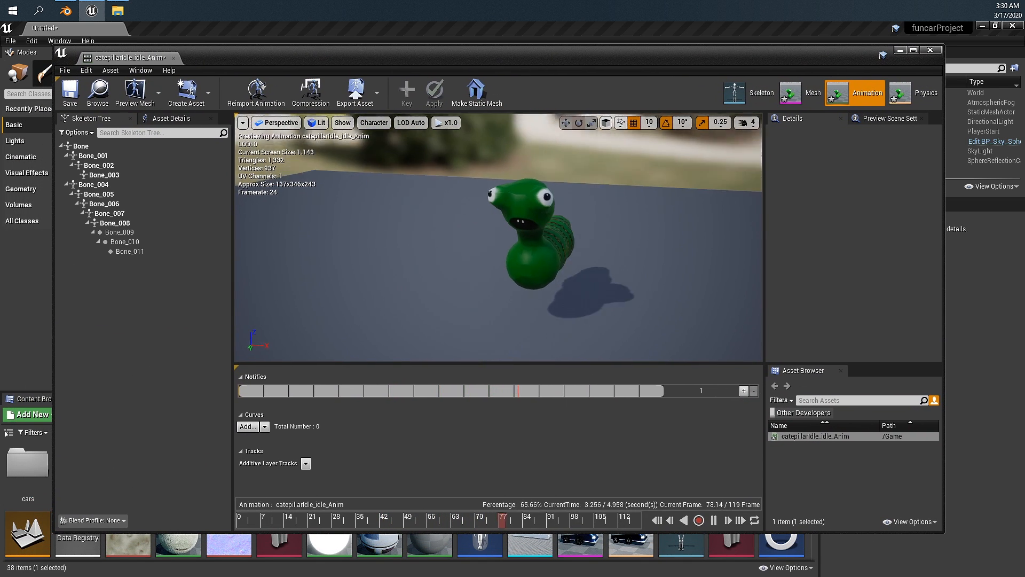
{"action": "right_click_drag", "start_coordinate": [497, 237], "coordinate": [412, 238]}
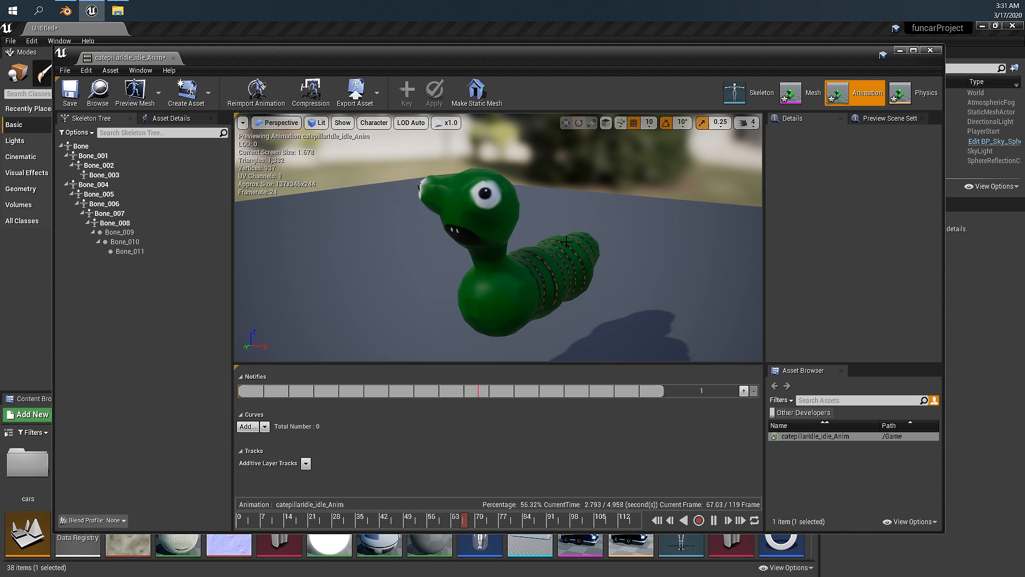
{"action": "left_click_drag", "start_coordinate": [566, 241], "coordinate": [587, 242], "text": "alt"}
{"action": "right_click_drag", "start_coordinate": [511, 226], "coordinate": [491, 221]}
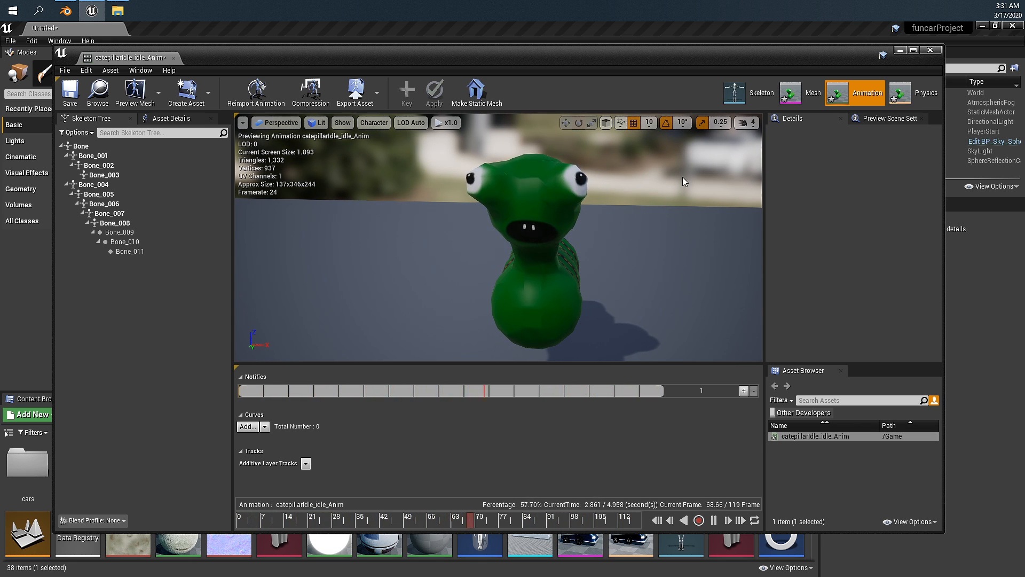
{"action": "left_click", "coordinate": [928, 52]}
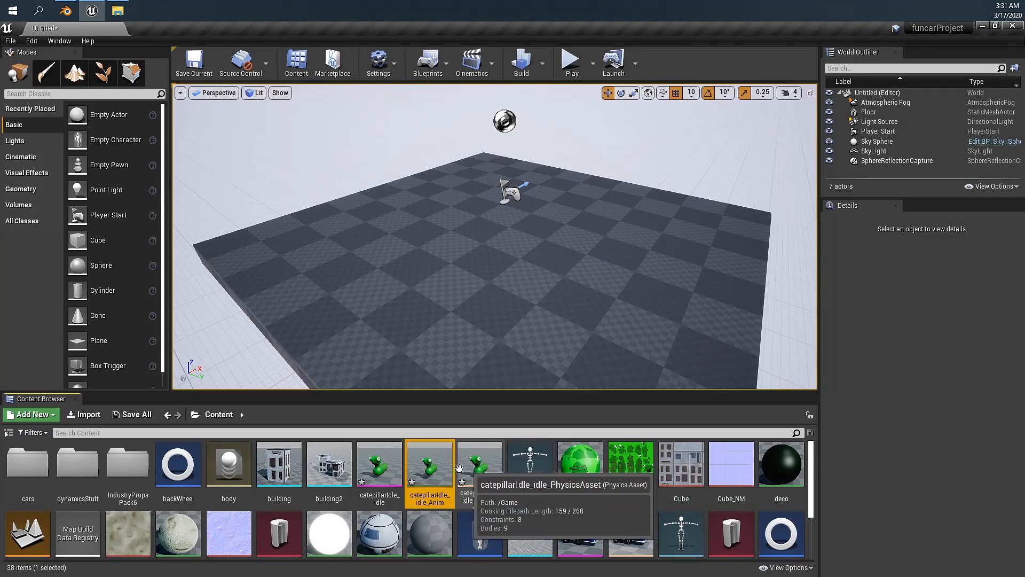
Step: Place the catepillarIdle_idle skeletal mesh on the level's floor and raise it to a Z location of 60
{"action": "left_click_drag", "start_coordinate": [381, 475], "coordinate": [349, 216]}
{"action": "key", "text": "f"}
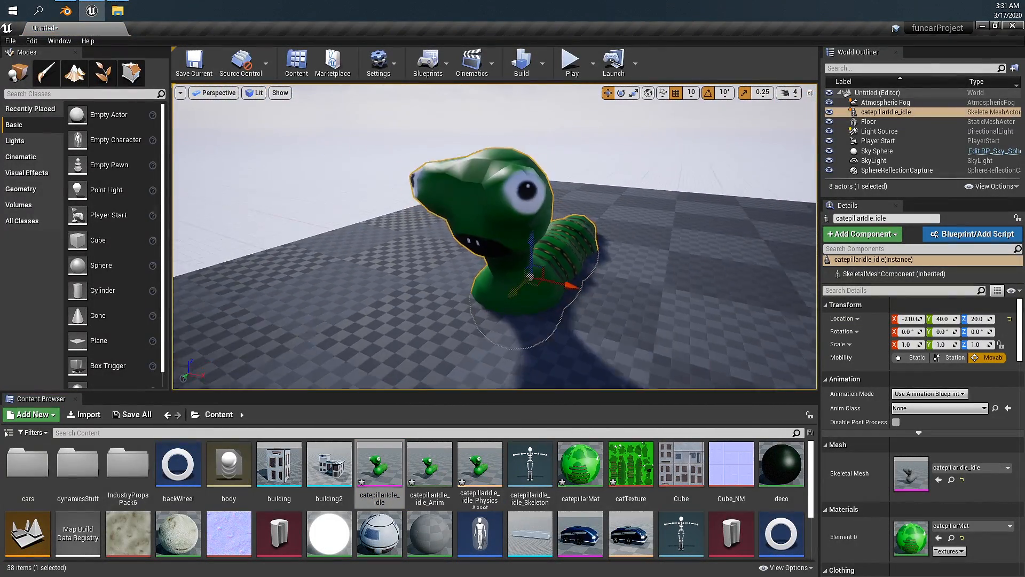
{"action": "scroll", "coordinate": [520, 248], "scroll_direction": "down", "scroll_amount": 4}
{"action": "left_click_drag", "start_coordinate": [520, 248], "coordinate": [520, 220]}
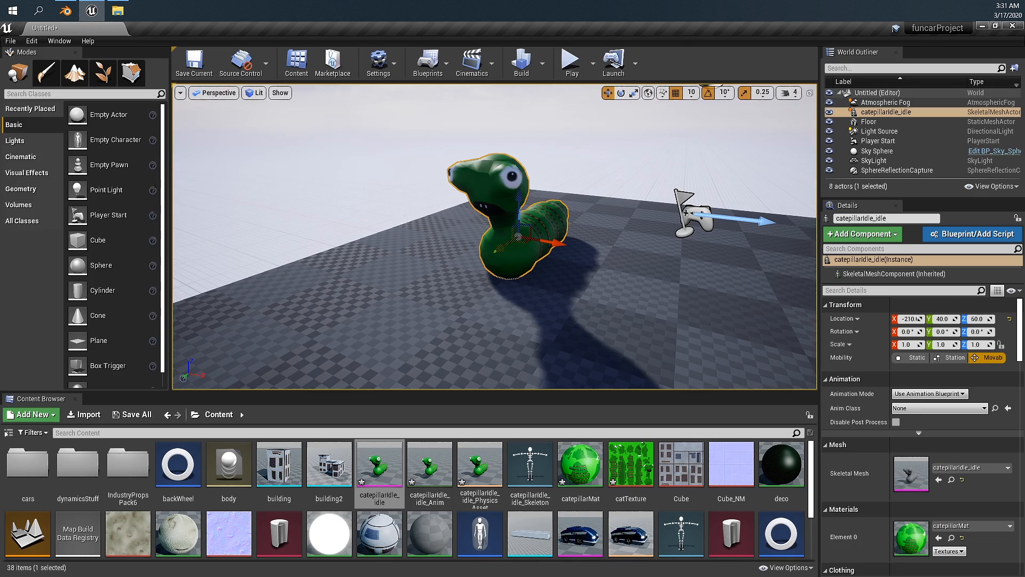
Step: Inspect the placed catepillarIdle_idle mesh from several sides and delete it from the level
{"action": "left_click_drag", "start_coordinate": [320, 210], "coordinate": [512, 210], "text": "alt"}
{"action": "scroll", "coordinate": [321, 210], "scroll_direction": "up", "scroll_amount": 3}
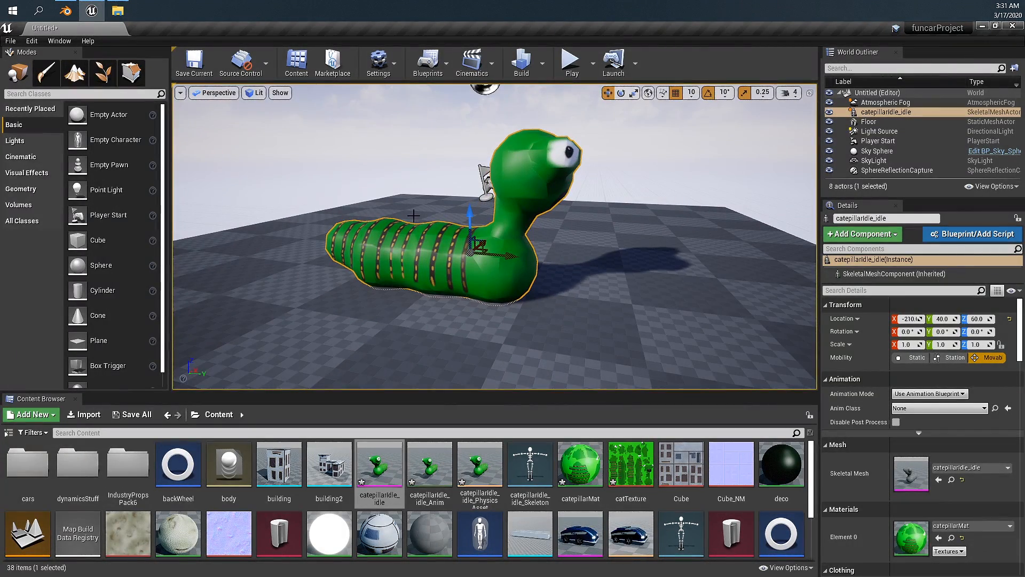
{"action": "left_click_drag", "start_coordinate": [413, 216], "coordinate": [443, 260], "text": "alt"}
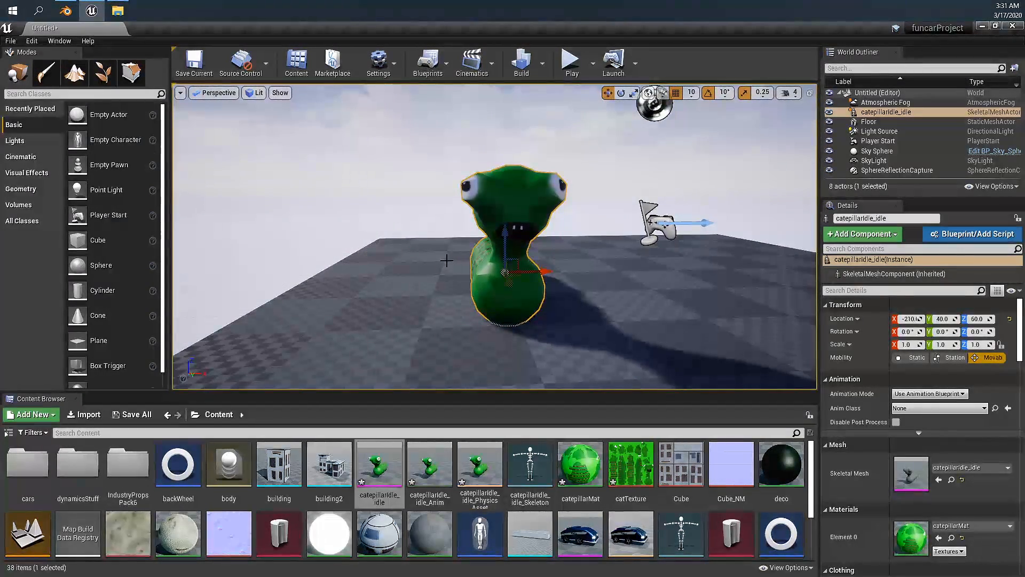
{"action": "key", "text": "Delete"}
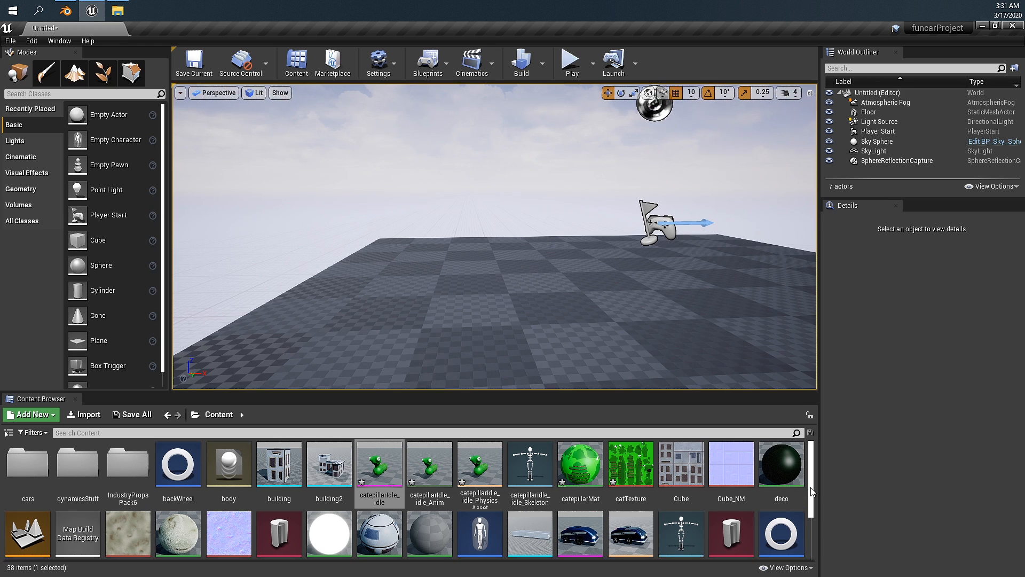
Step: Create an Animation Blueprint named ABP_catepillar in the Content folder, targeting catepillarIdle_idle_Skeleton, and open it
{"action": "scroll", "coordinate": [816, 522], "scroll_direction": "down", "scroll_amount": 2}
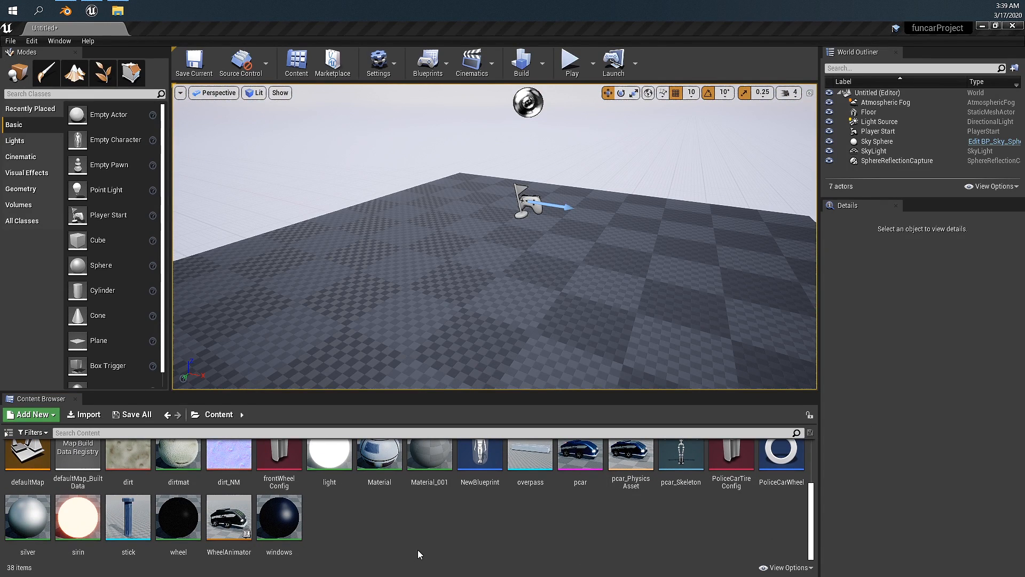
{"action": "right_click", "coordinate": [493, 548]}
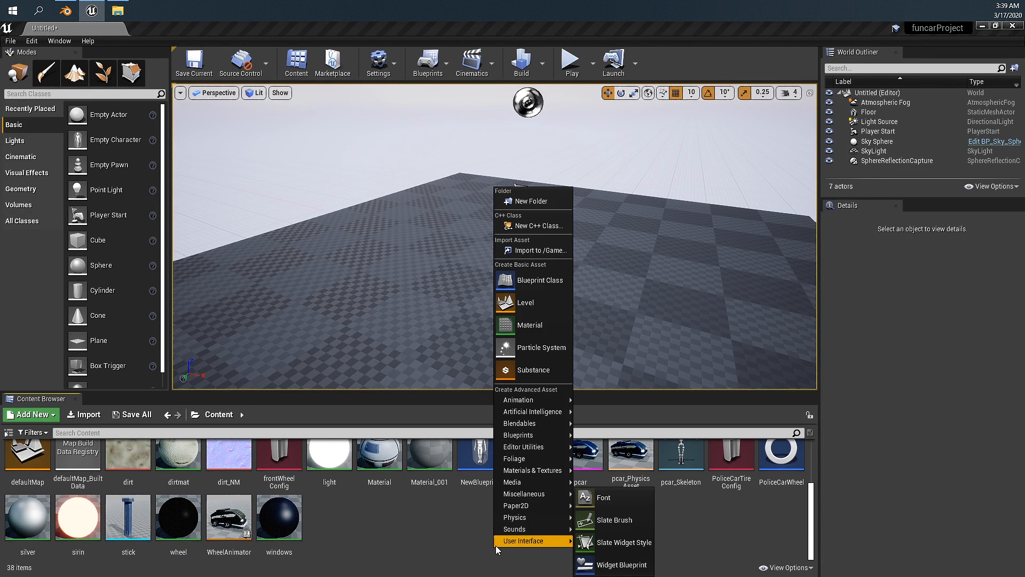
{"action": "mouse_move", "coordinate": [544, 402]}
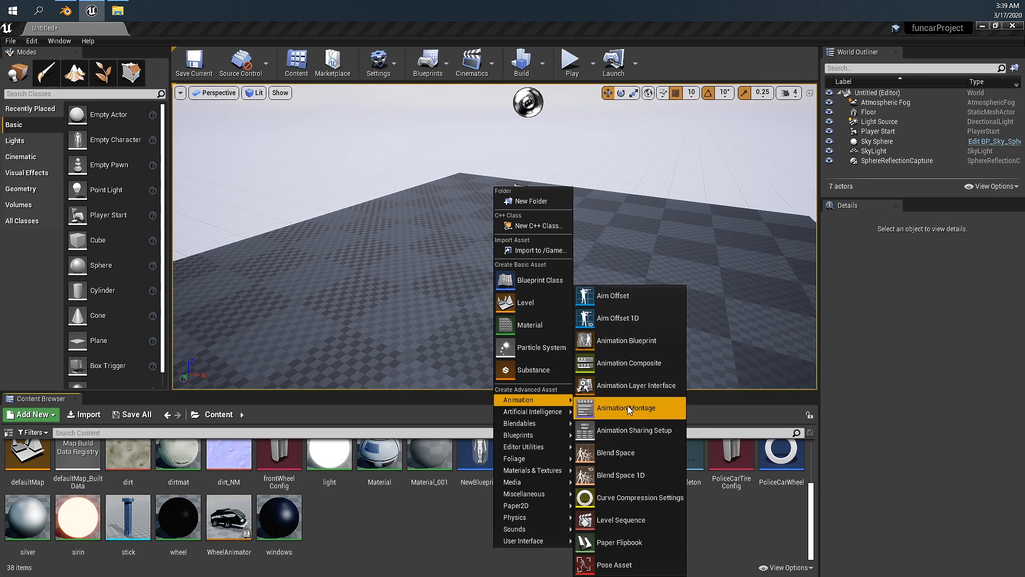
{"action": "left_click", "coordinate": [638, 344]}
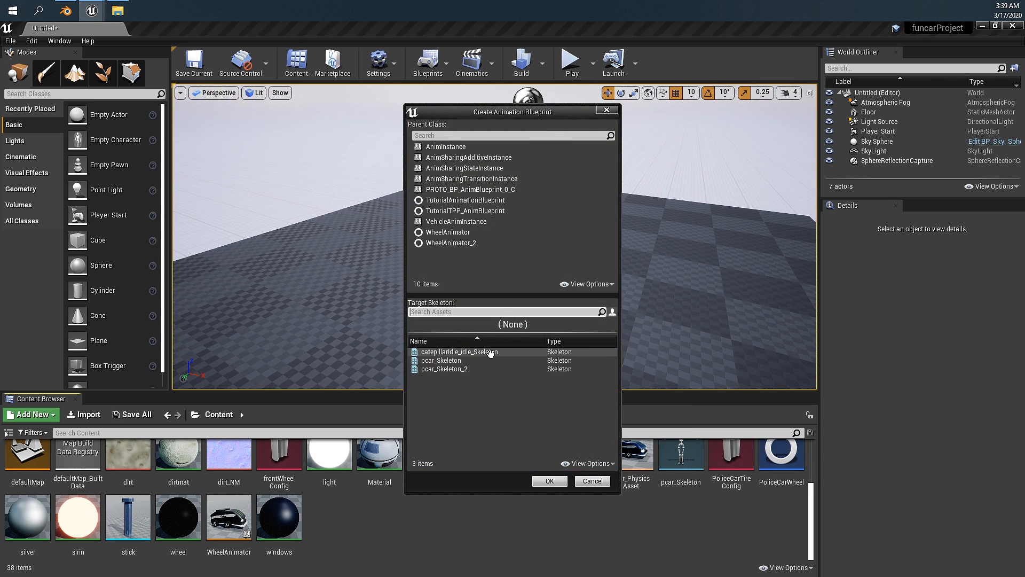
{"action": "left_click", "coordinate": [470, 353]}
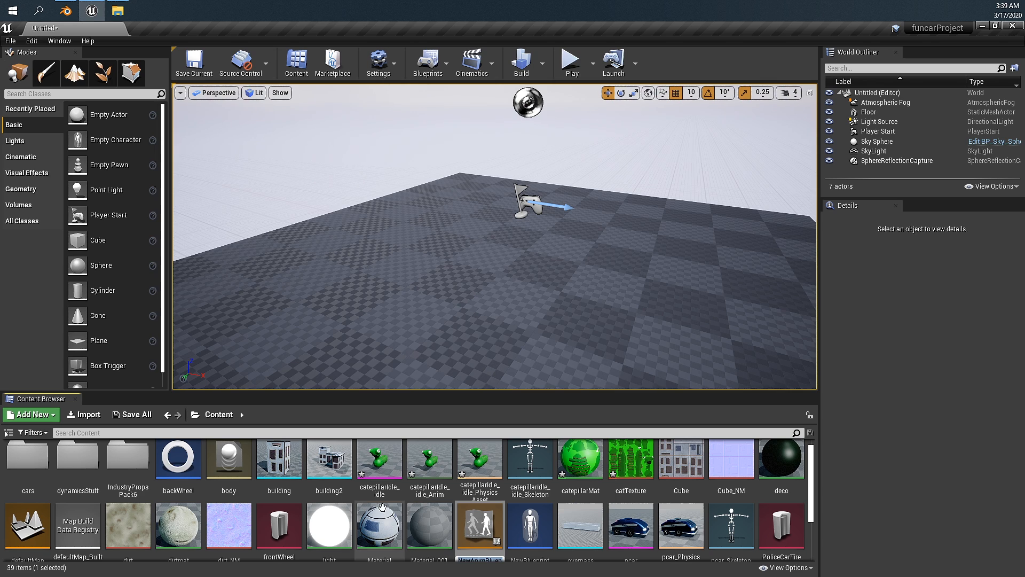
{"action": "type", "text": "ABP"}
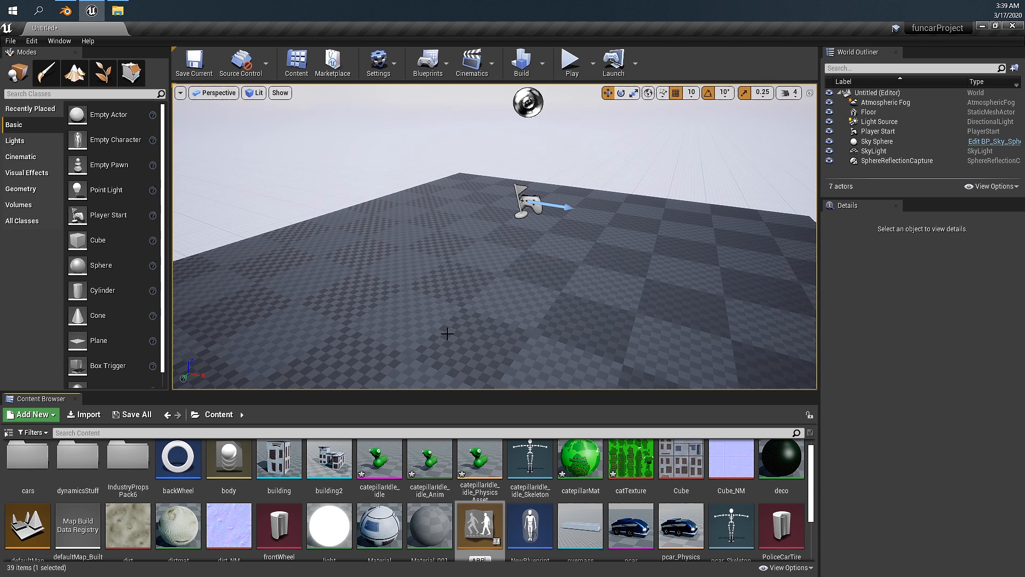
{"action": "type", "text": "_catepillar"}
{"action": "key", "text": "Return"}
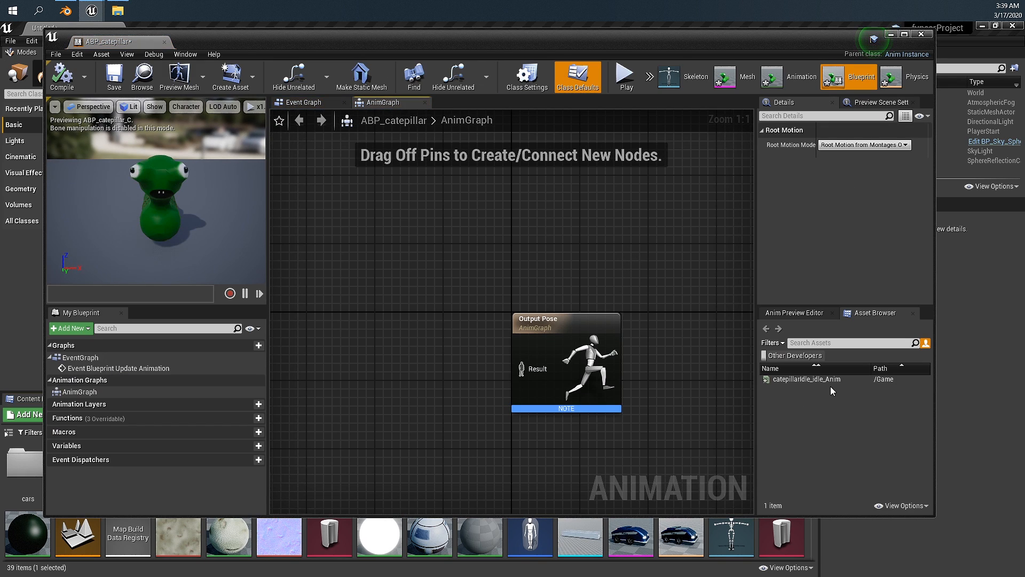
Step: Add the catepillarIdle_idle_Anim sequence to the AnimGraph and connect its pose to the Output Pose's Result
{"action": "left_click", "coordinate": [803, 313]}
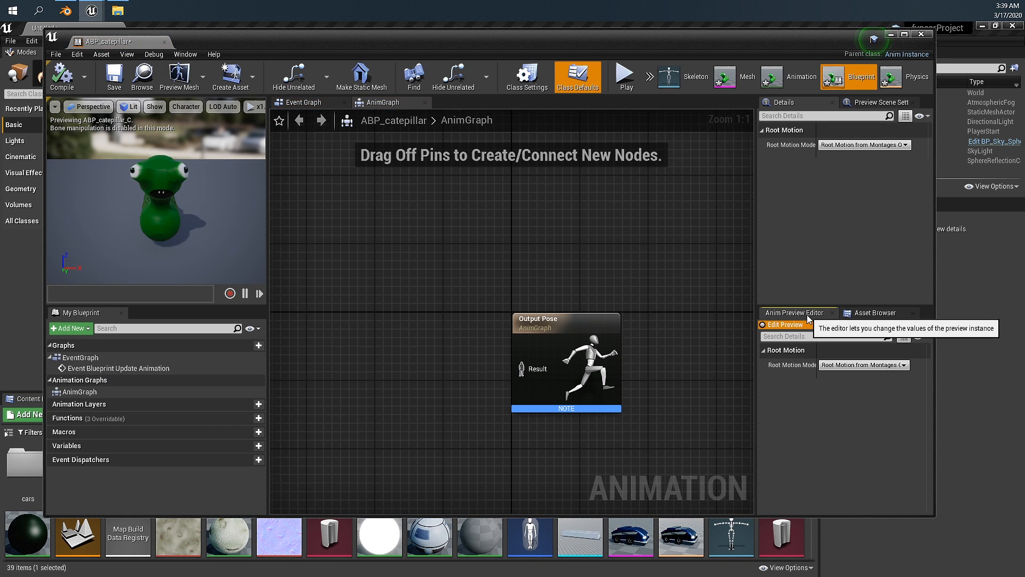
{"action": "left_click", "coordinate": [860, 316]}
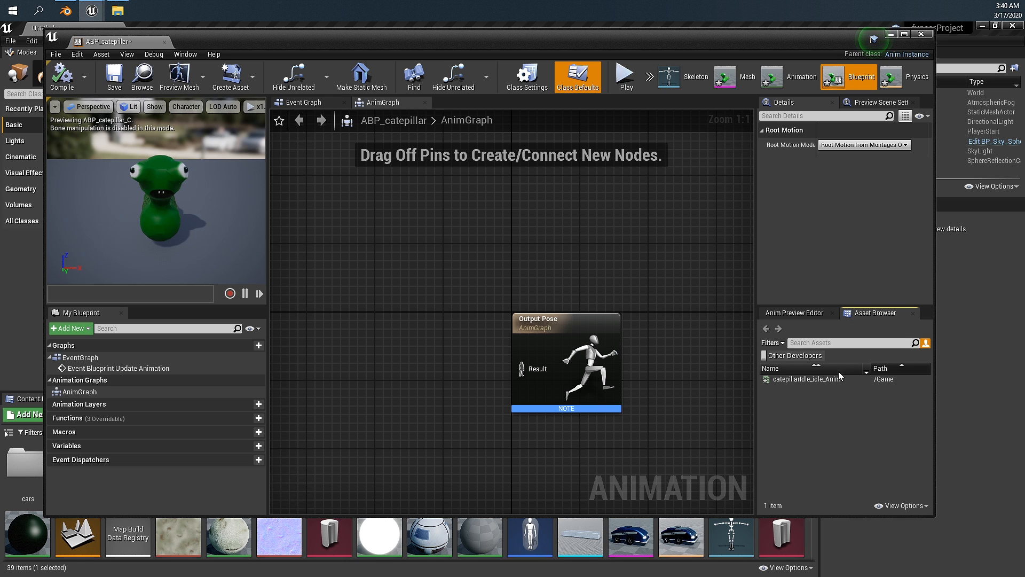
{"action": "left_click", "coordinate": [796, 380]}
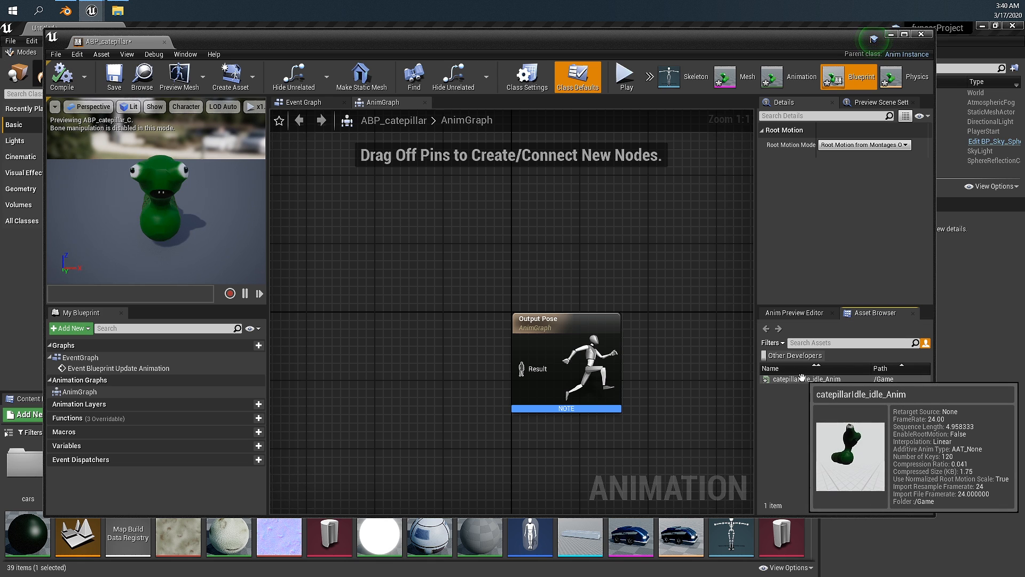
{"action": "left_click_drag", "start_coordinate": [795, 380], "coordinate": [363, 334]}
{"action": "left_click_drag", "start_coordinate": [467, 356], "coordinate": [522, 368]}
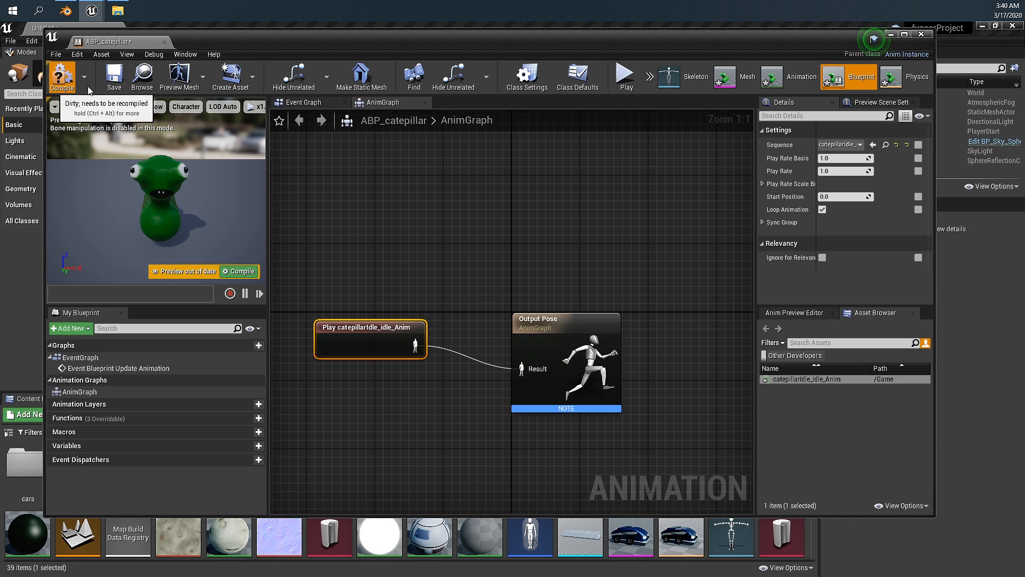
Step: Compile and save the ABP_catepillar blueprint, and close its editor
{"action": "left_click", "coordinate": [62, 75]}
{"action": "left_click", "coordinate": [113, 80]}
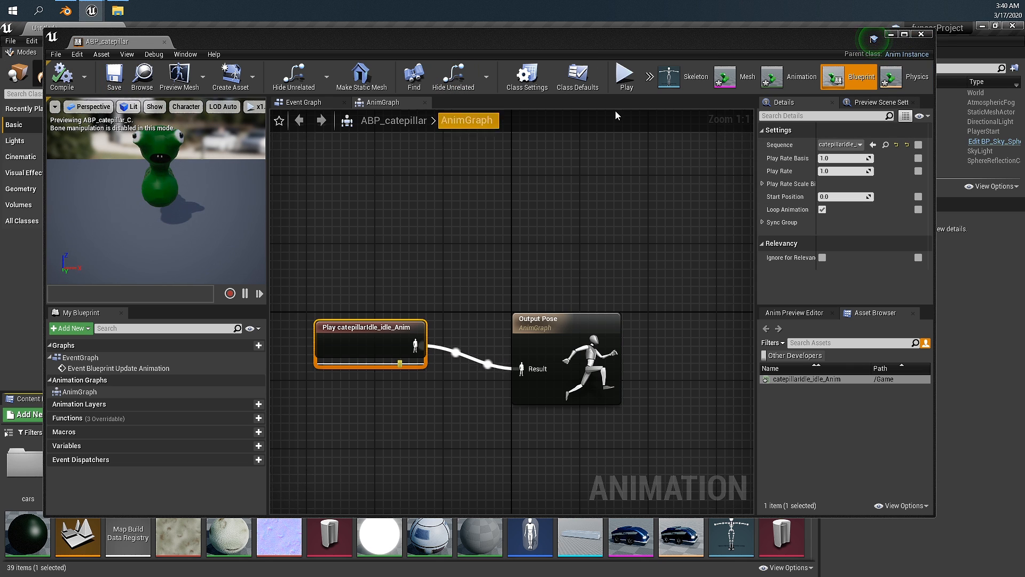
{"action": "left_click", "coordinate": [921, 35]}
Step: Place ABP_catepillar on the level's floor and play the level to view the animated caterpillar from different sides
{"action": "right_click_drag", "start_coordinate": [590, 213], "coordinate": [636, 240]}
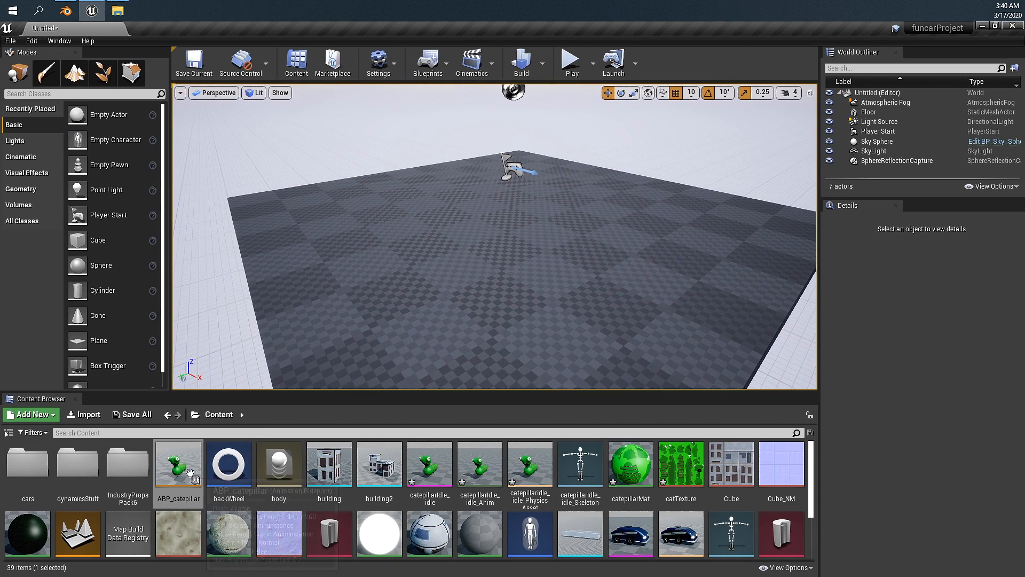
{"action": "left_click_drag", "start_coordinate": [178, 464], "coordinate": [496, 255]}
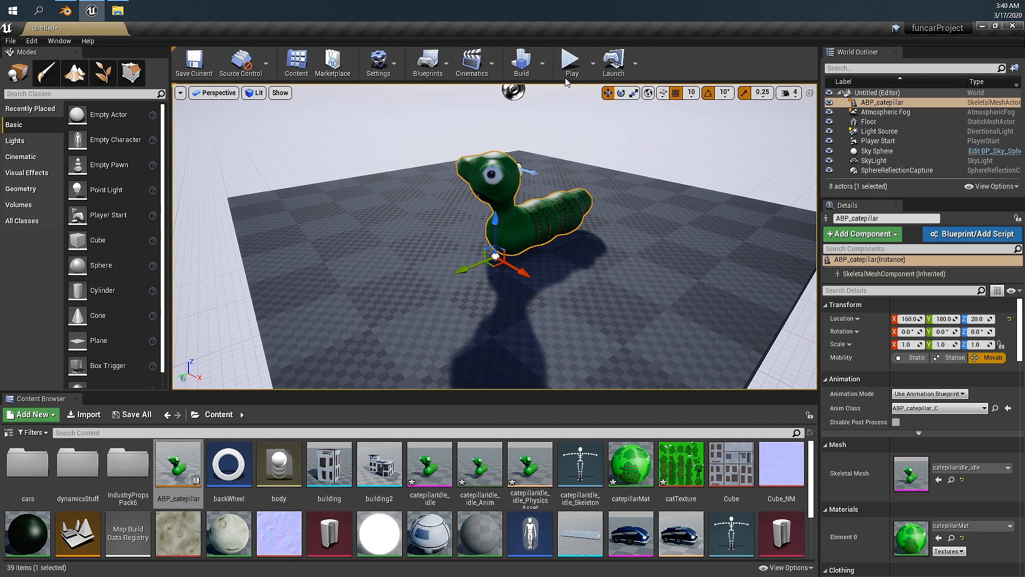
{"action": "left_click", "coordinate": [570, 64]}
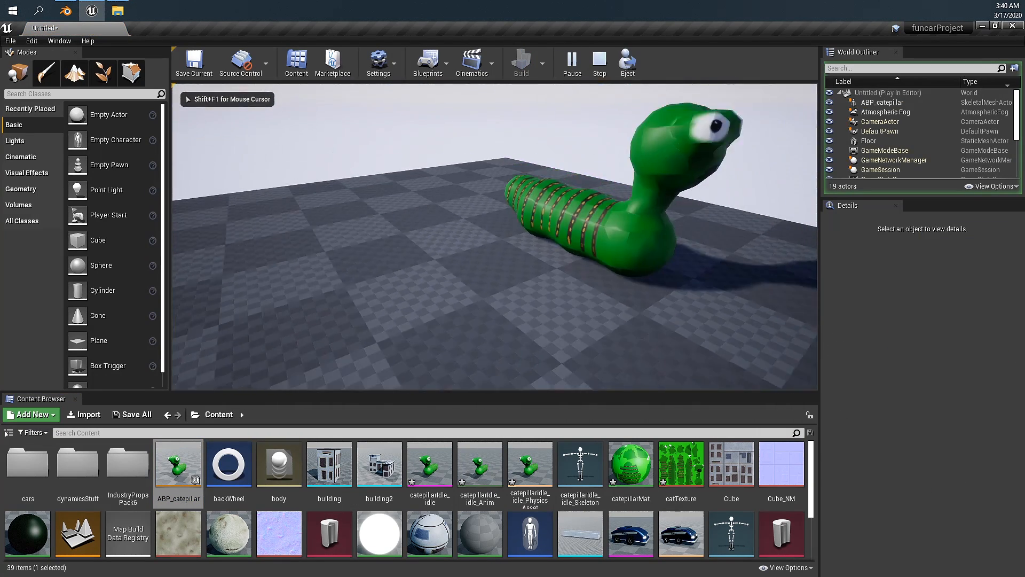
{"action": "key", "text": "d"}
{"action": "key", "text": "w"}
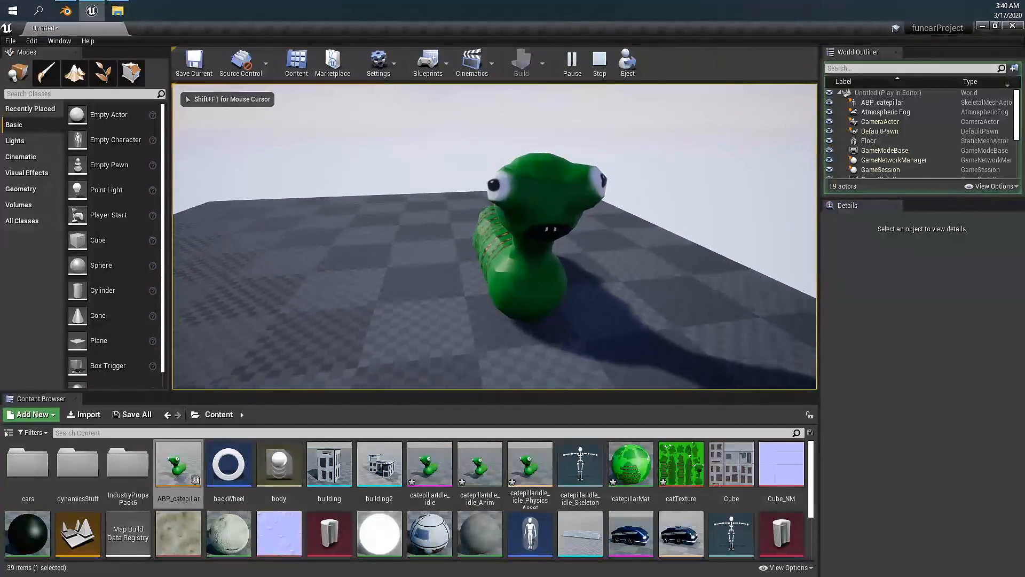
{"action": "key", "text": "d"}
{"action": "key", "text": "a"}
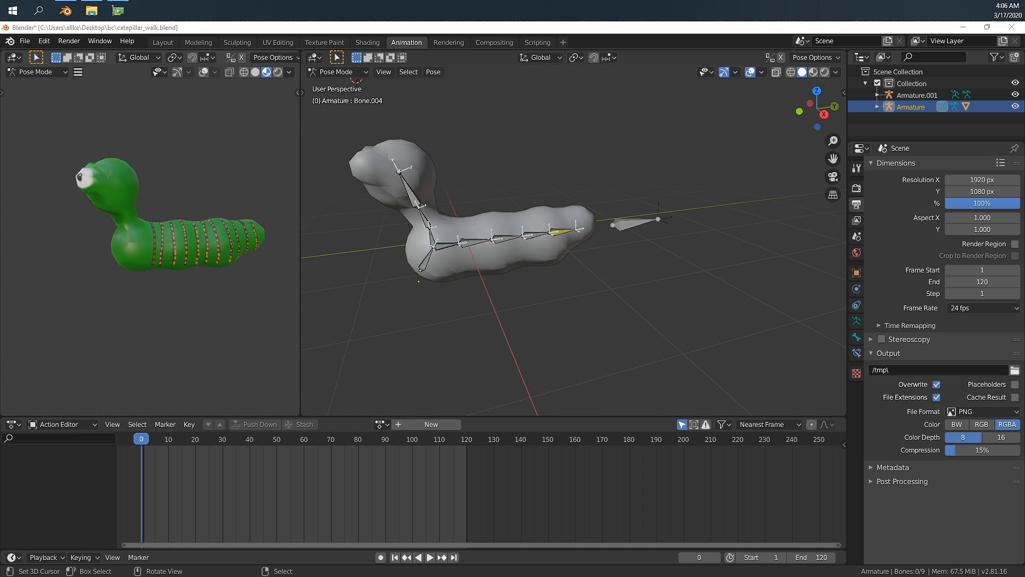
{"action": "scroll", "coordinate": [556, 254], "scroll_direction": "up", "scroll_amount": 2}
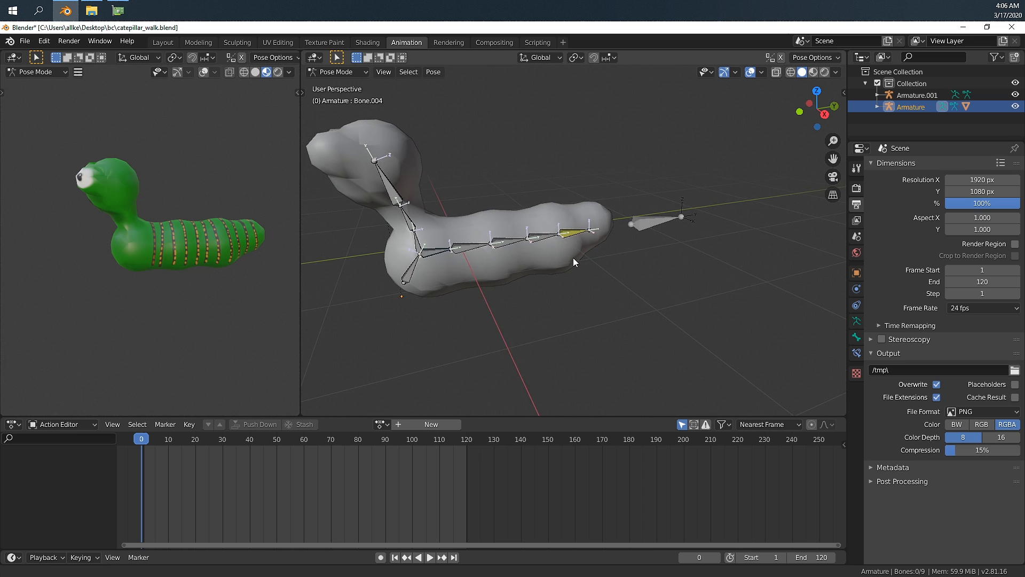
{"action": "middle_click_drag", "start_coordinate": [574, 258], "coordinate": [565, 252]}
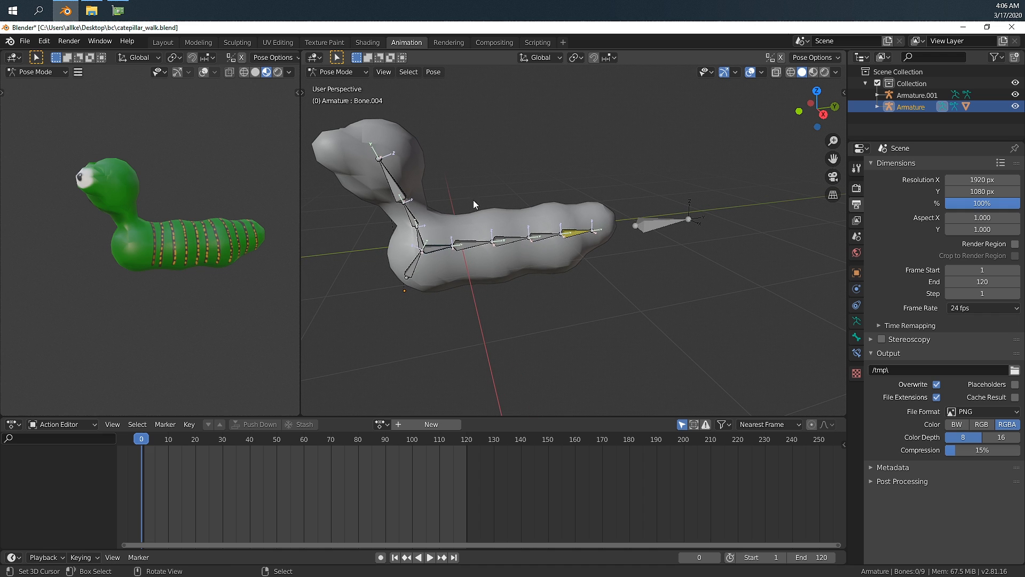
{"action": "left_click", "coordinate": [350, 73]}
{"action": "left_click", "coordinate": [347, 83]}
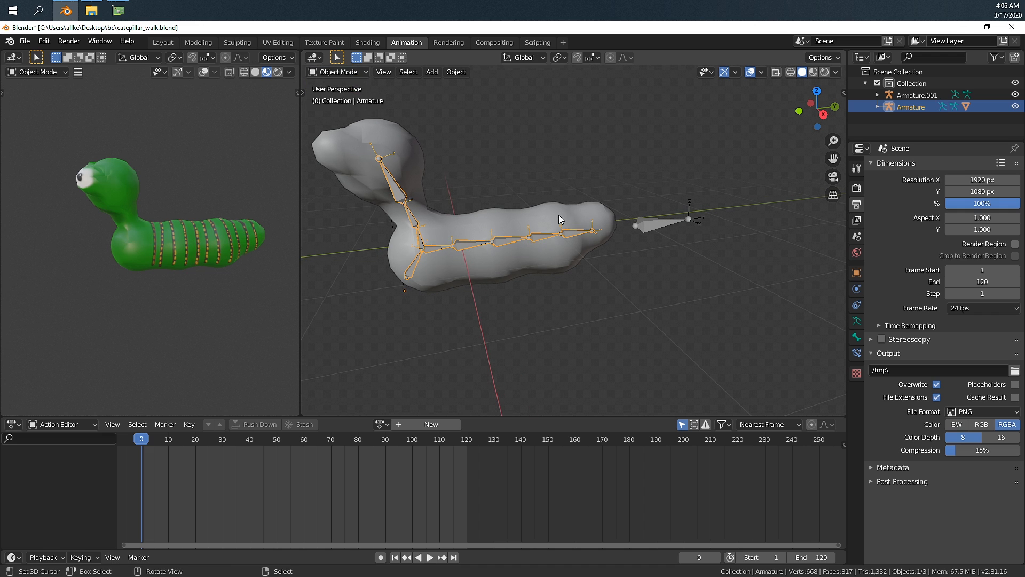
{"action": "left_click", "coordinate": [551, 240]}
{"action": "left_click", "coordinate": [570, 239]}
{"action": "left_click", "coordinate": [355, 72]}
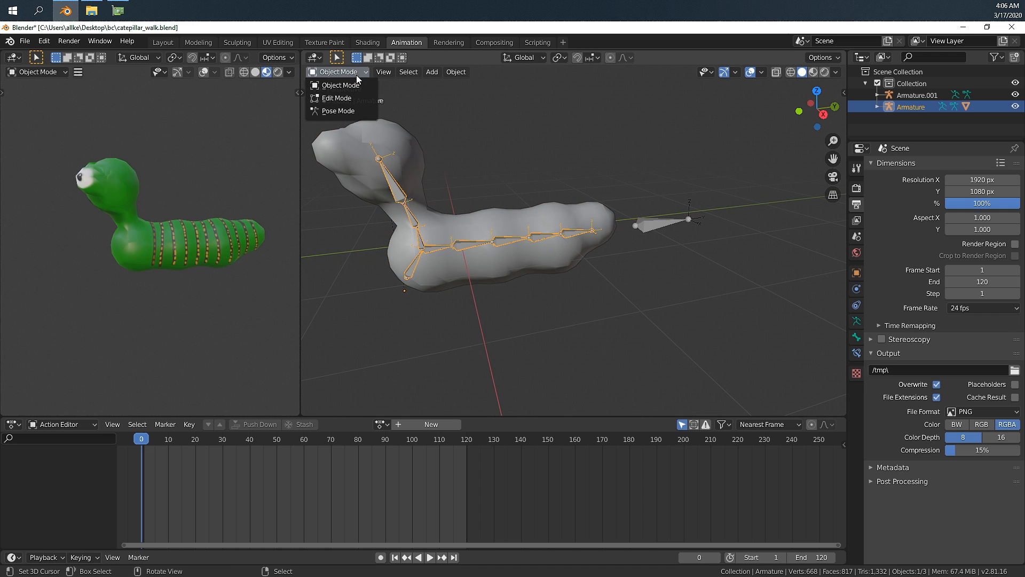
{"action": "left_click", "coordinate": [352, 112]}
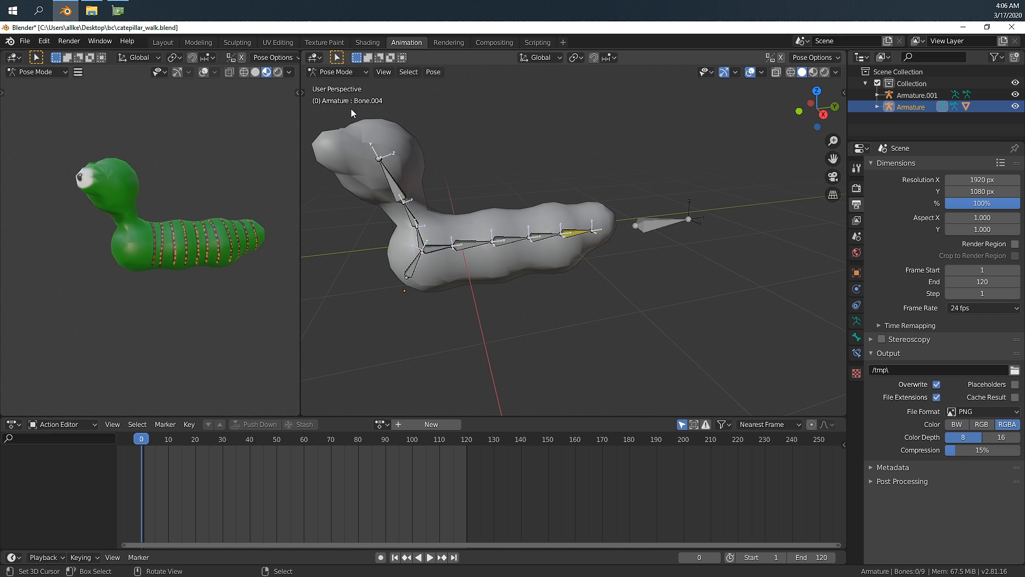
Step: In Blender's catepillar_walk.blend, select the four body bones ahead of the tail bone and try scaling them along global Y to about 0.69
{"action": "left_click", "coordinate": [546, 237]}
{"action": "left_click", "coordinate": [504, 239], "text": "shift"}
{"action": "left_click", "coordinate": [456, 246], "text": "shift"}
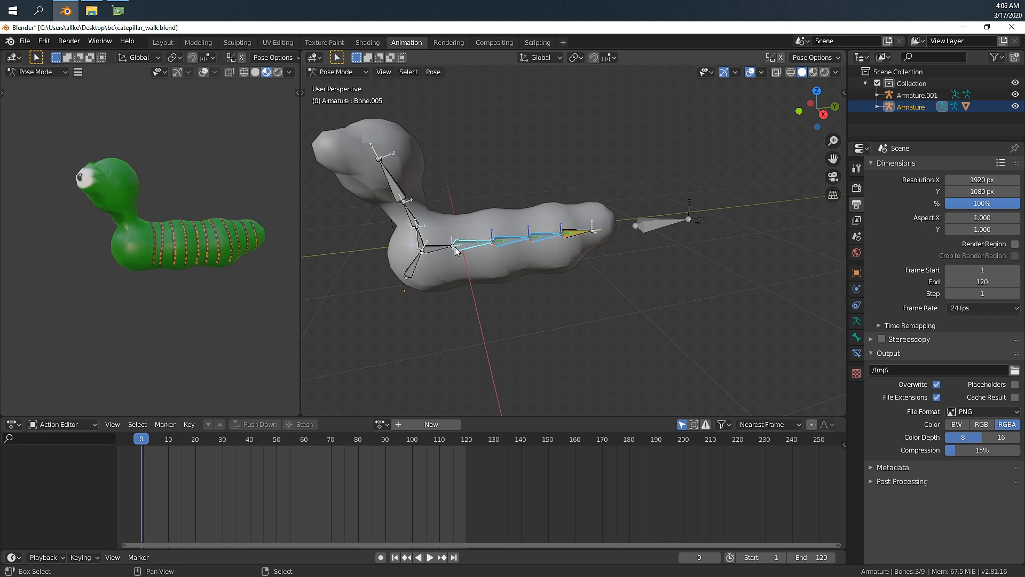
{"action": "left_click", "coordinate": [443, 249], "text": "shift"}
{"action": "middle_click_drag", "start_coordinate": [596, 249], "coordinate": [594, 250]}
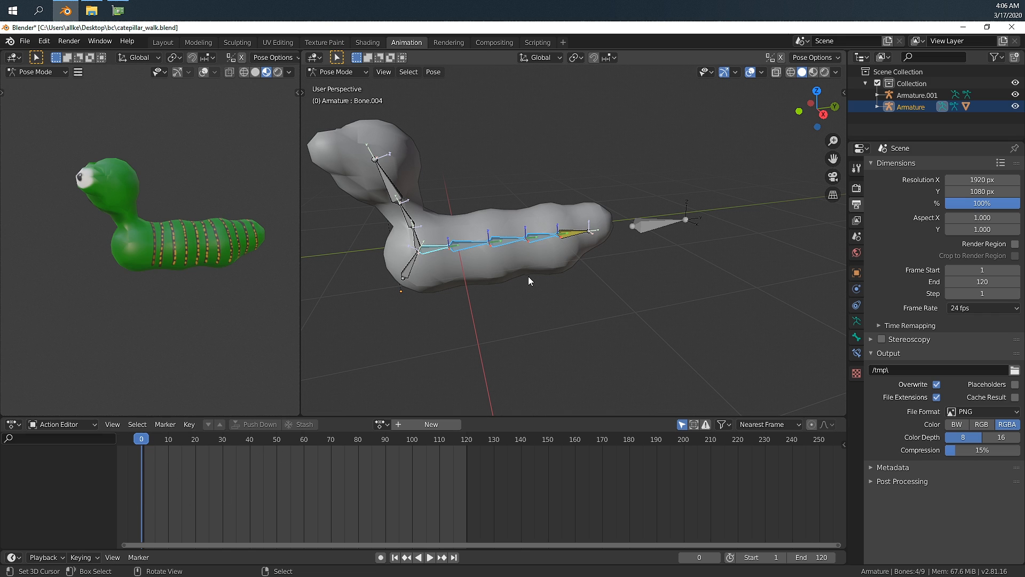
{"action": "key", "text": "s"}
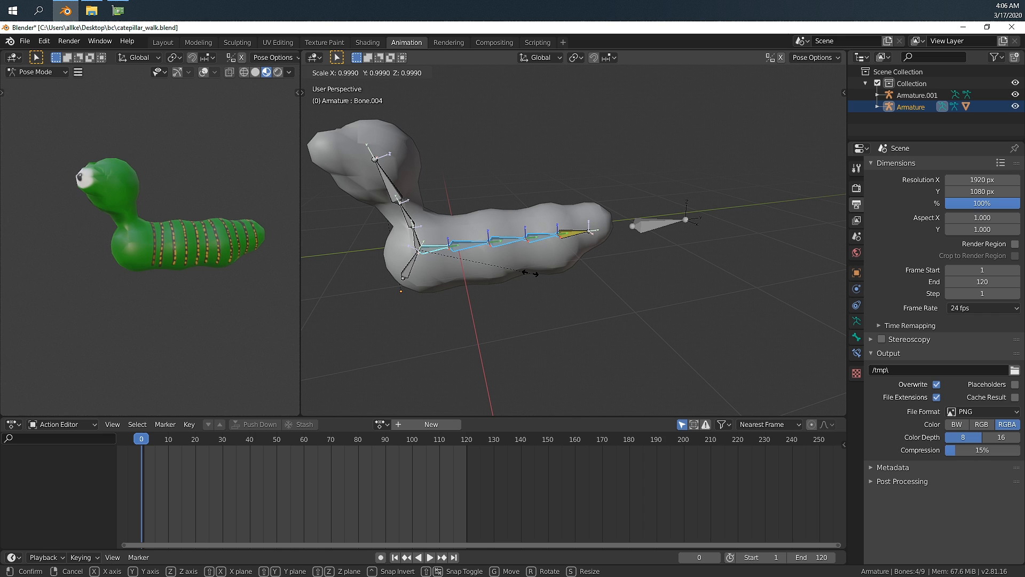
{"action": "key", "text": "y"}
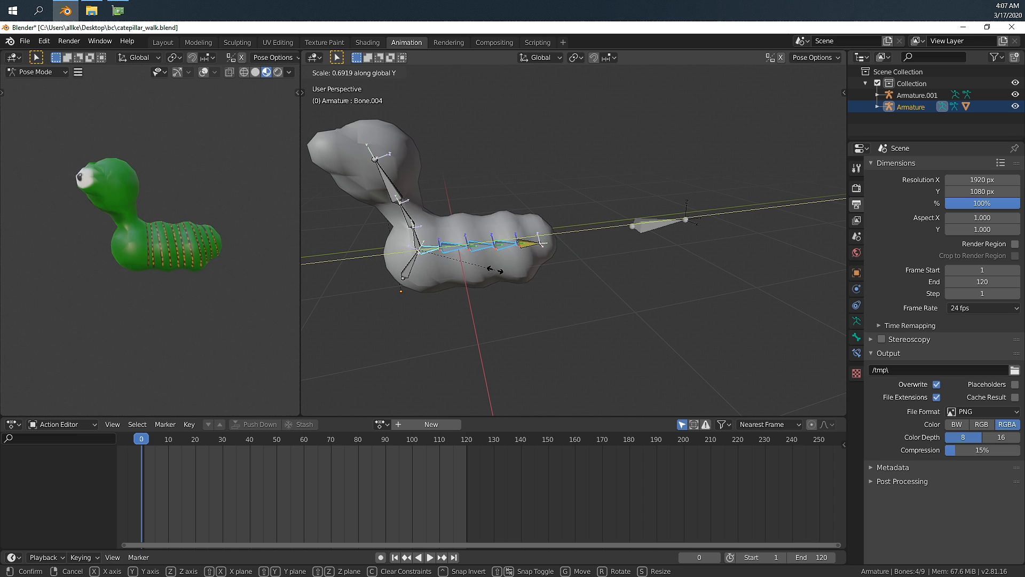
{"action": "right_click", "coordinate": [524, 270]}
{"action": "middle_click_drag", "start_coordinate": [521, 299], "coordinate": [511, 267]}
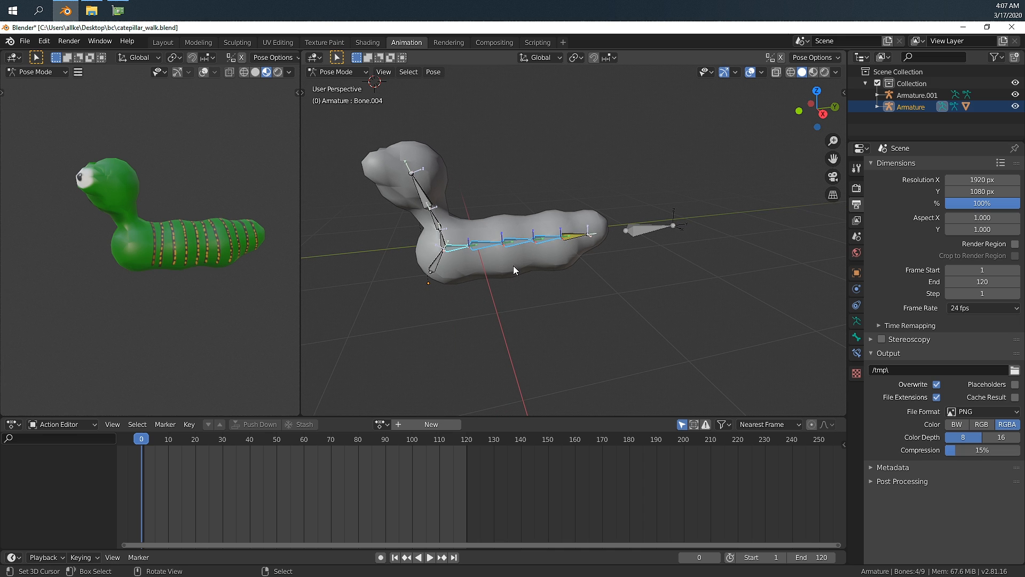
Step: Switch to Object Mode and move the Armature.001 control bone along global Y toward the caterpillar's body
{"action": "left_click", "coordinate": [640, 230]}
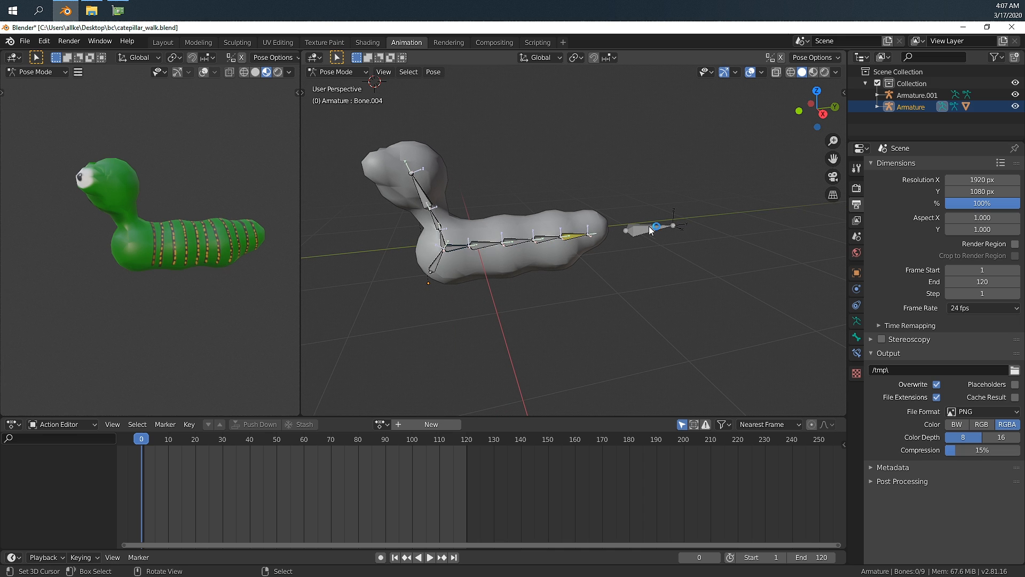
{"action": "left_click", "coordinate": [640, 245]}
{"action": "mouse_move", "coordinate": [640, 247]}
{"action": "middle_mouse_down"}
{"action": "mouse_move", "coordinate": [626, 245]}
{"action": "mouse_move", "coordinate": [633, 257]}
{"action": "middle_mouse_up"}
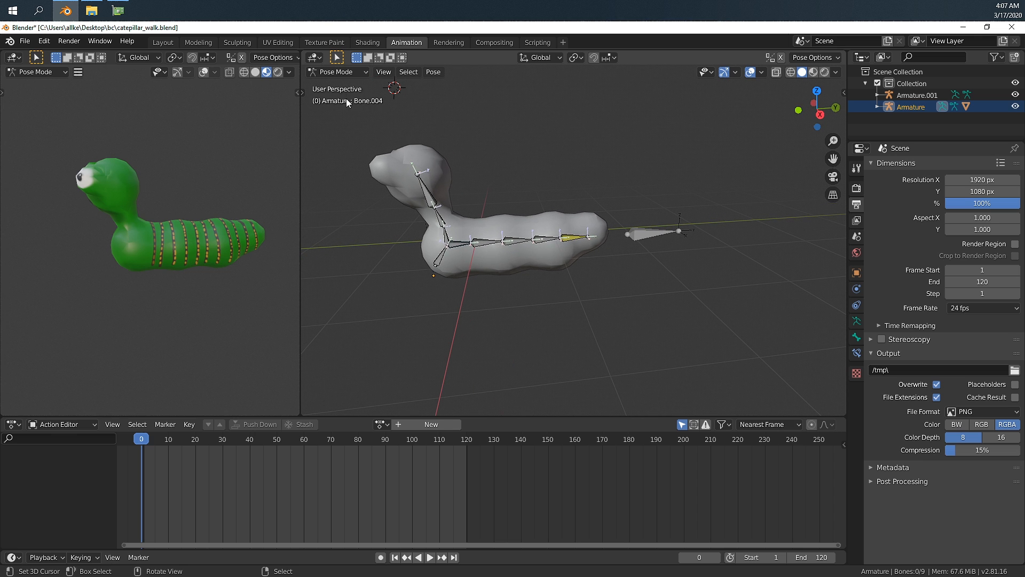
{"action": "left_click", "coordinate": [335, 72]}
{"action": "left_click", "coordinate": [340, 85]}
{"action": "left_click", "coordinate": [656, 232]}
{"action": "key", "text": "g"}
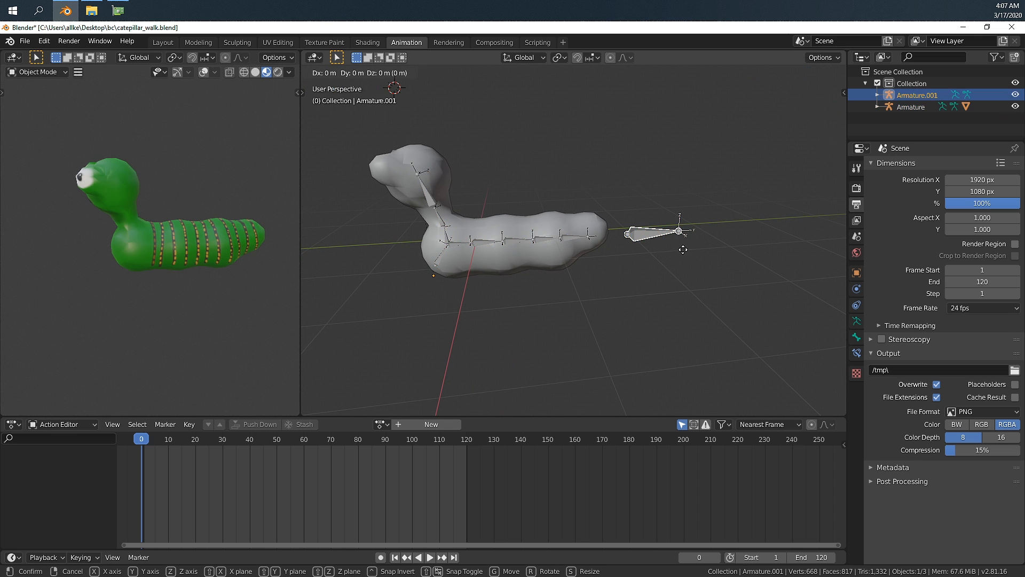
{"action": "key", "text": "y"}
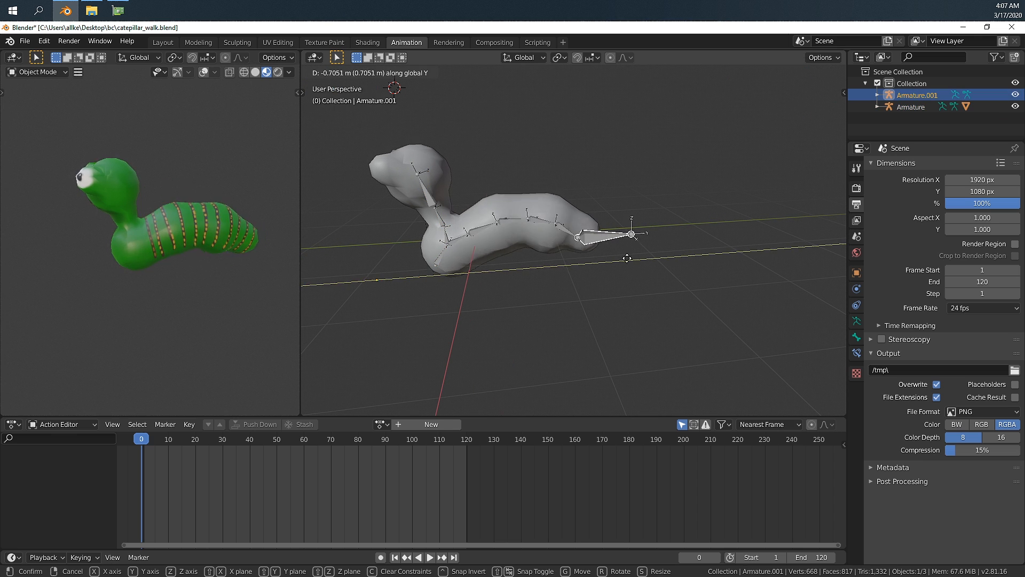
{"action": "left_click", "coordinate": [656, 262]}
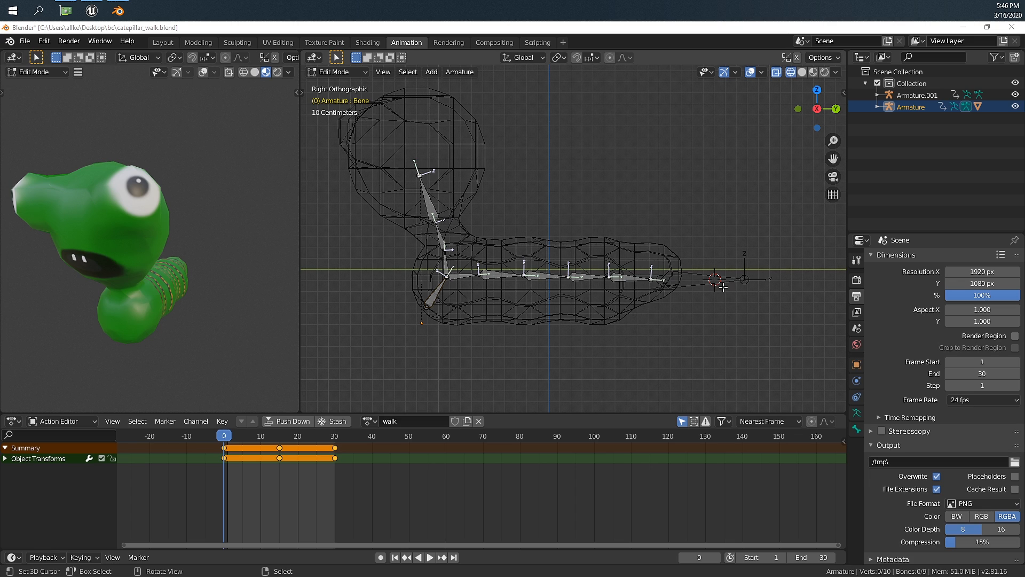
Step: Switch to Object Mode and join the Armature.001 control bone into the main Armature
{"action": "left_click", "coordinate": [358, 73]}
{"action": "left_click", "coordinate": [354, 84]}
{"action": "left_click", "coordinate": [707, 280]}
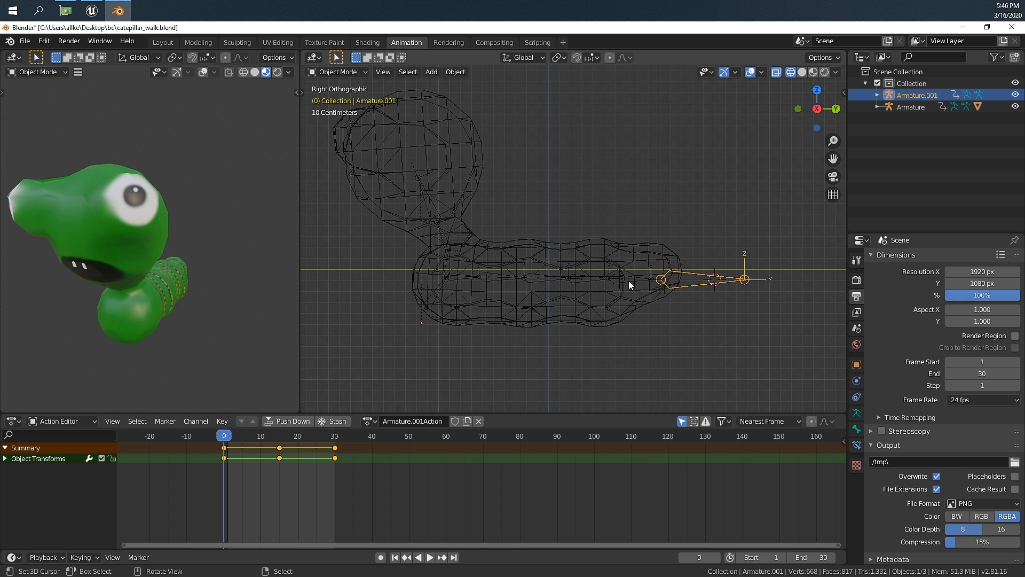
{"action": "left_click", "coordinate": [510, 279], "text": "shift"}
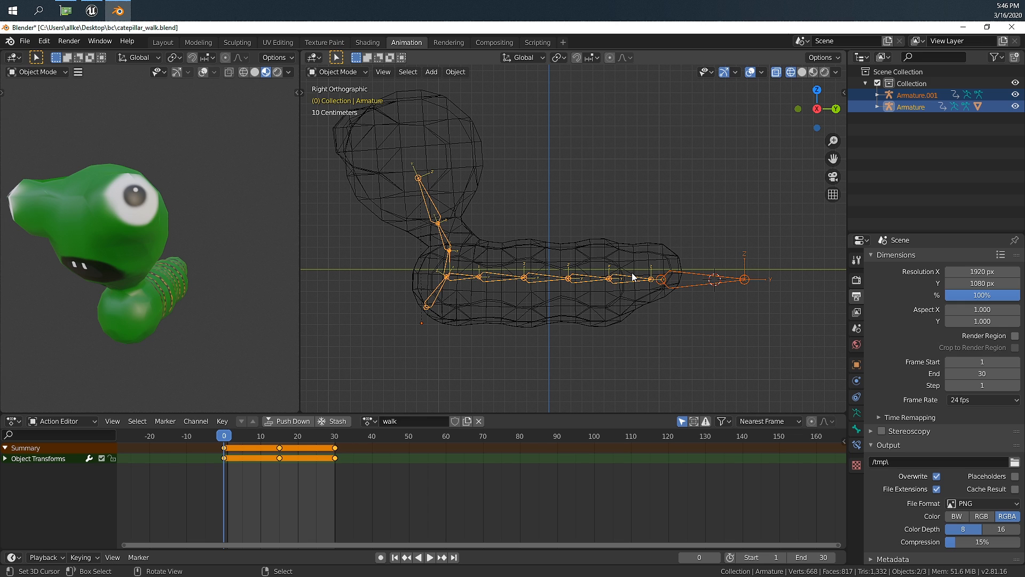
{"action": "key", "text": "ctrl+j"}
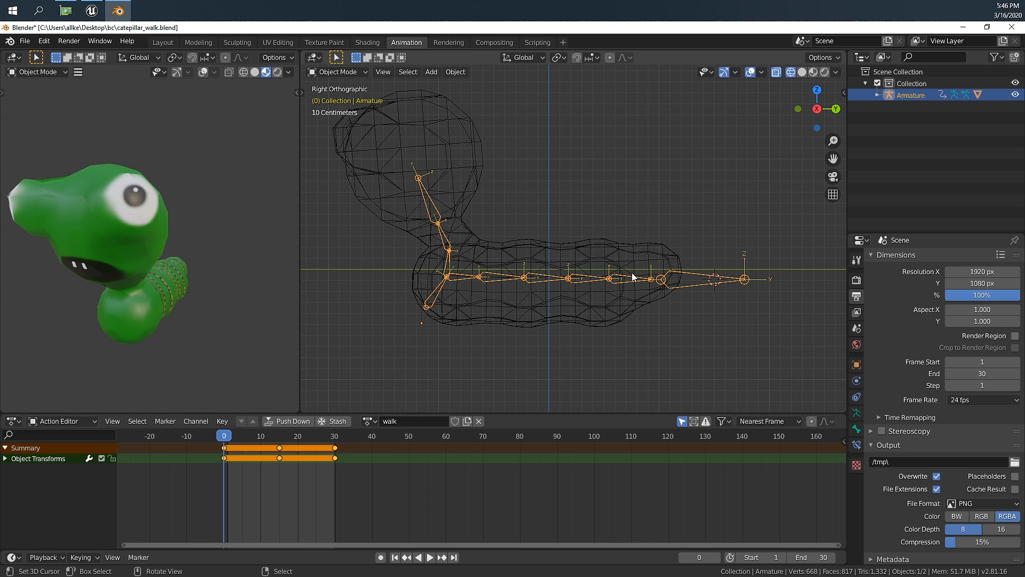
Step: In Edit Mode, parent the target bone behind the tail to the root bone named Bone, using Keep Offset
{"action": "key", "text": "Tab"}
{"action": "left_click", "coordinate": [696, 279]}
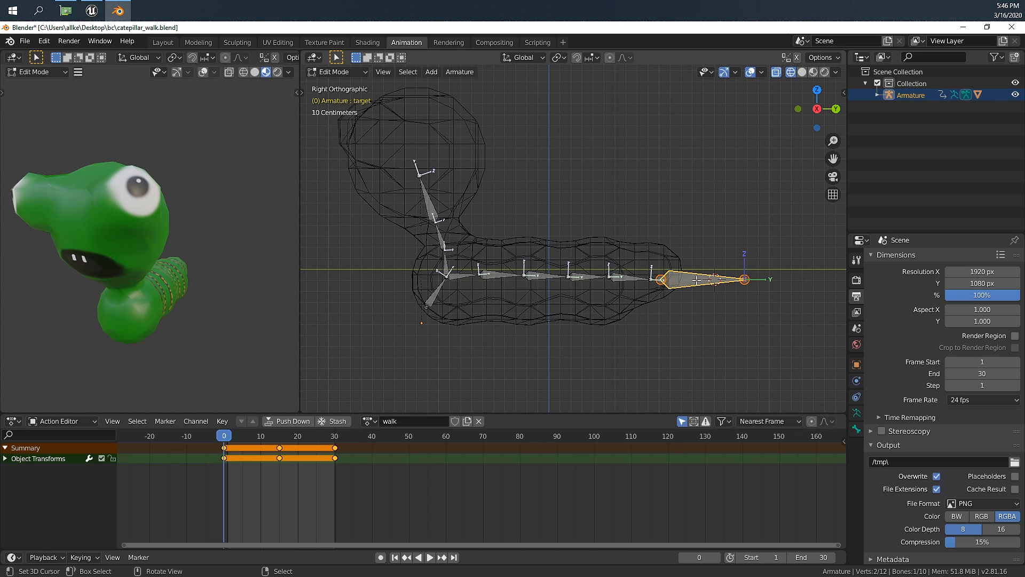
{"action": "key", "text": "g"}
{"action": "right_click", "coordinate": [733, 295]}
{"action": "left_click", "coordinate": [436, 295], "text": "shift"}
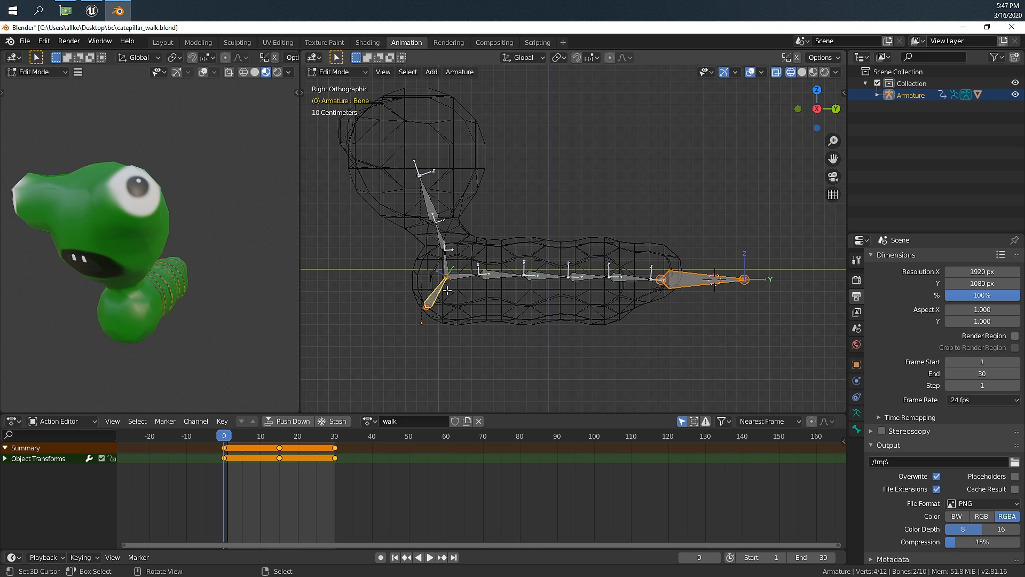
{"action": "key", "text": "ctrl+p"}
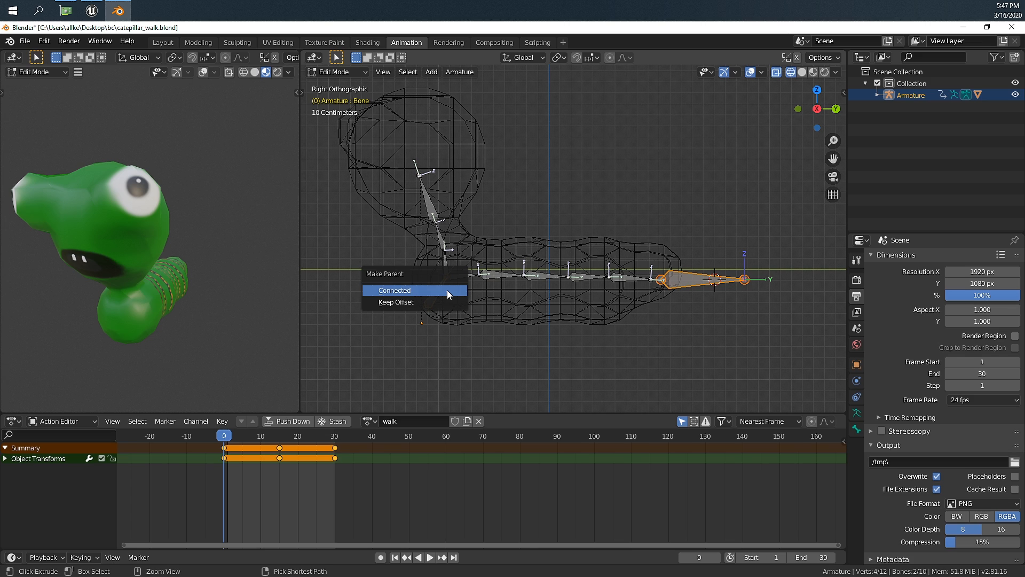
{"action": "left_click", "coordinate": [417, 300]}
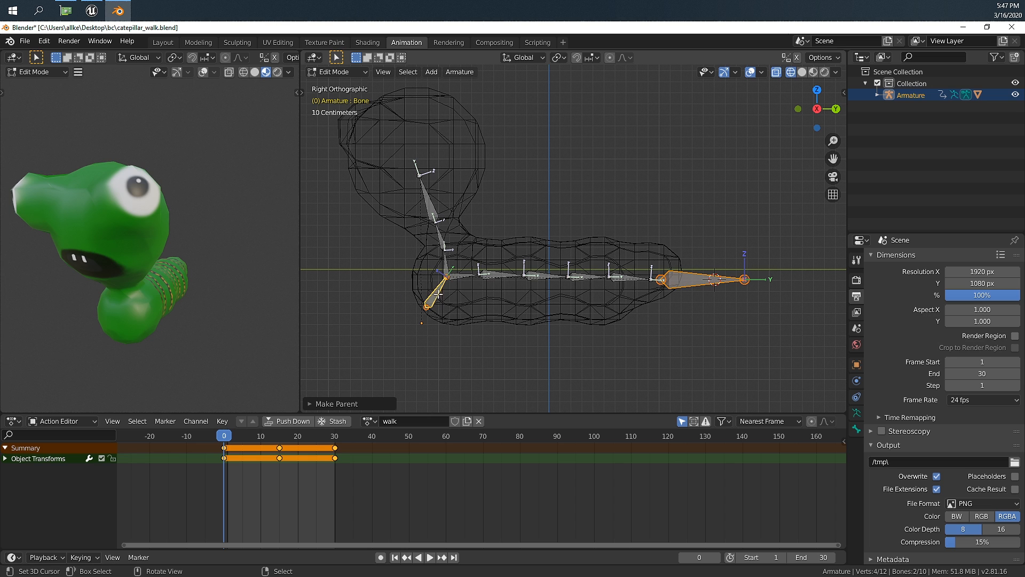
Step: Return to Object Mode, select the joined Armature and look through the list of available actions
{"action": "key", "text": "Tab"}
{"action": "left_click", "coordinate": [669, 278]}
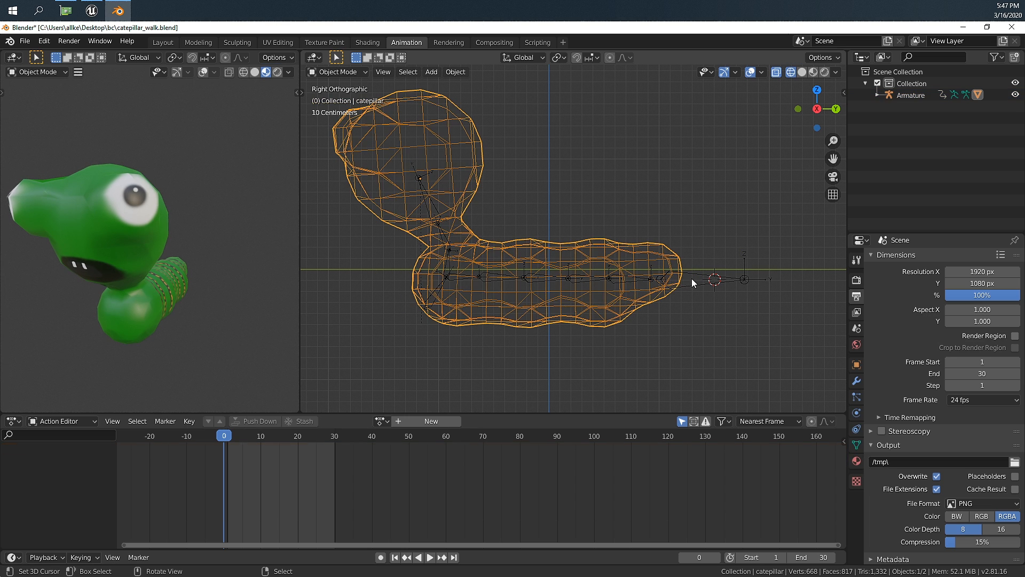
{"action": "left_click", "coordinate": [691, 278]}
{"action": "middle_click_drag", "start_coordinate": [592, 267], "coordinate": [596, 276], "text": "shift"}
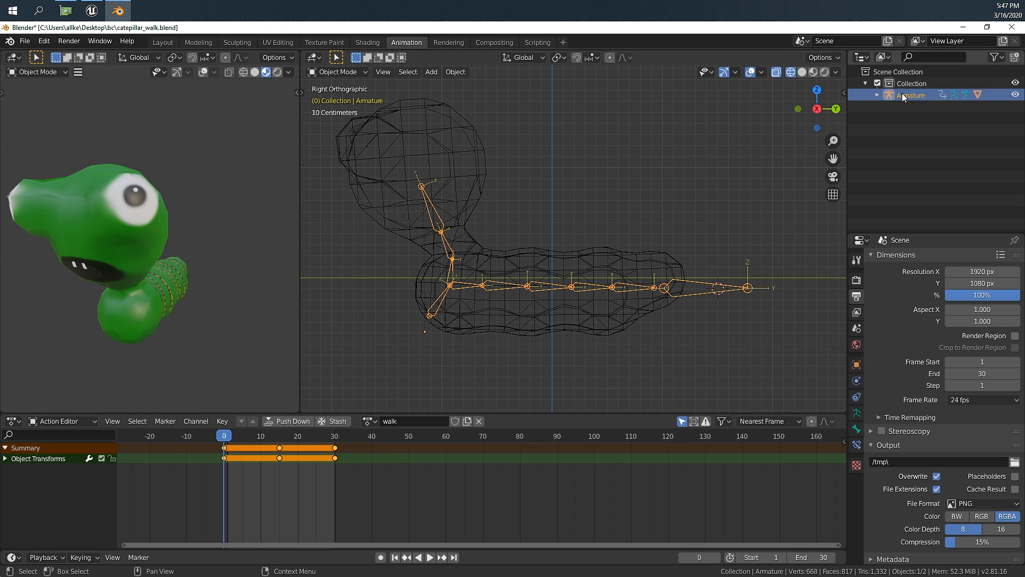
{"action": "left_click", "coordinate": [886, 57]}
{"action": "left_click", "coordinate": [885, 57]}
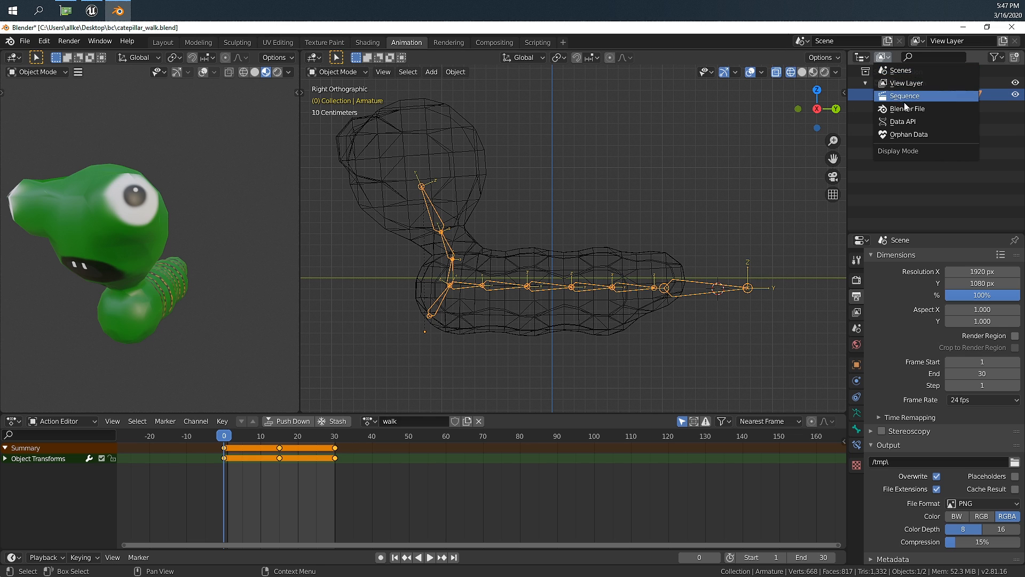
{"action": "left_click", "coordinate": [875, 57]}
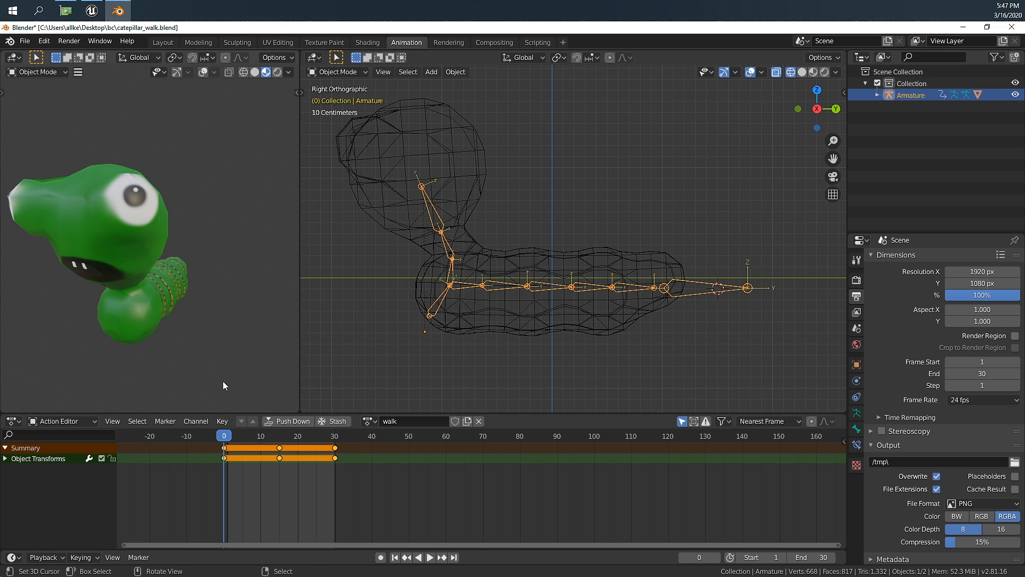
{"action": "left_click", "coordinate": [368, 421]}
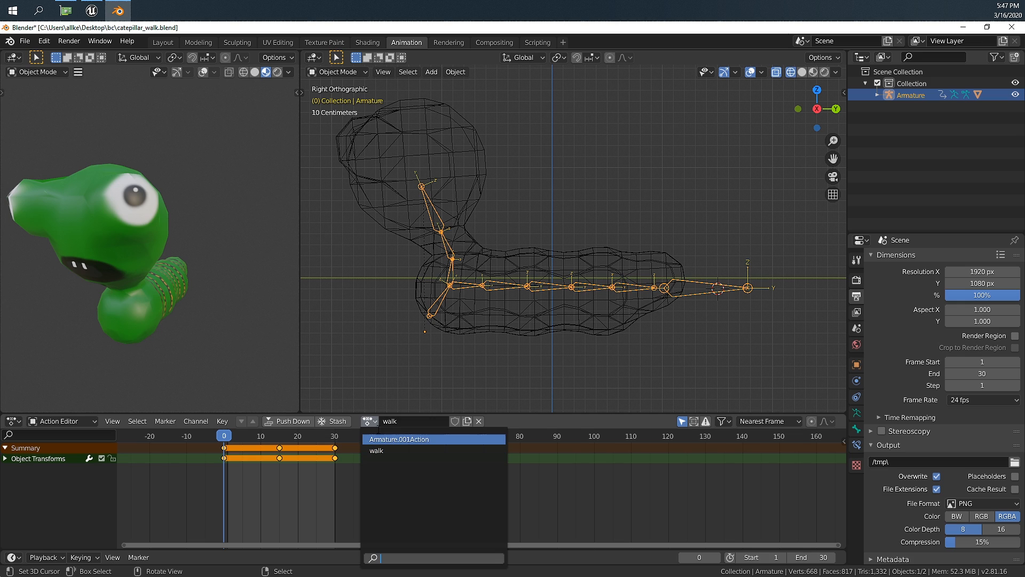
{"action": "left_click", "coordinate": [397, 378]}
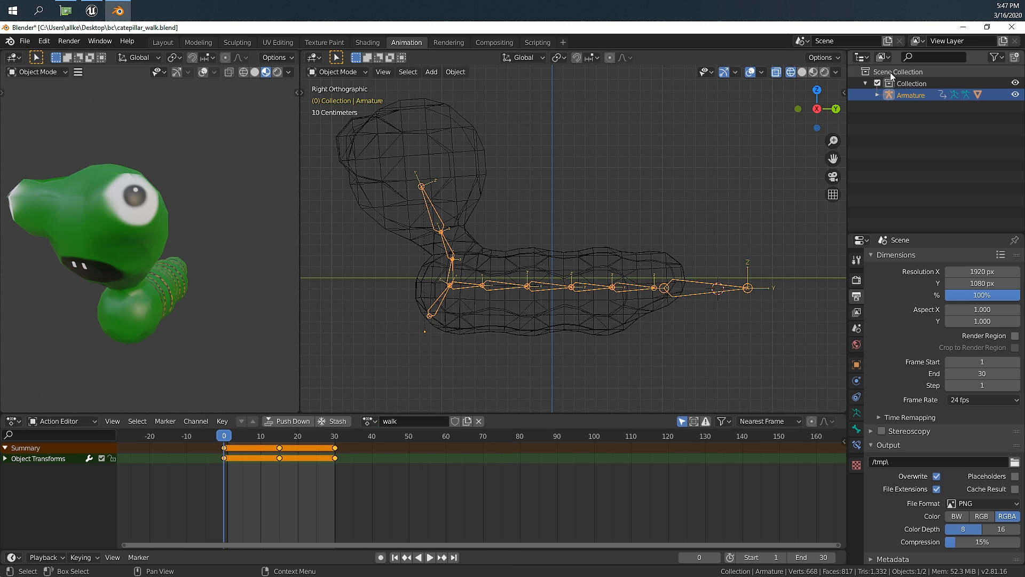
Step: Show the Blender File data in the outliner, delete the leftover Armature.001Action, and save the file
{"action": "left_click", "coordinate": [884, 58]}
{"action": "left_click", "coordinate": [903, 108]}
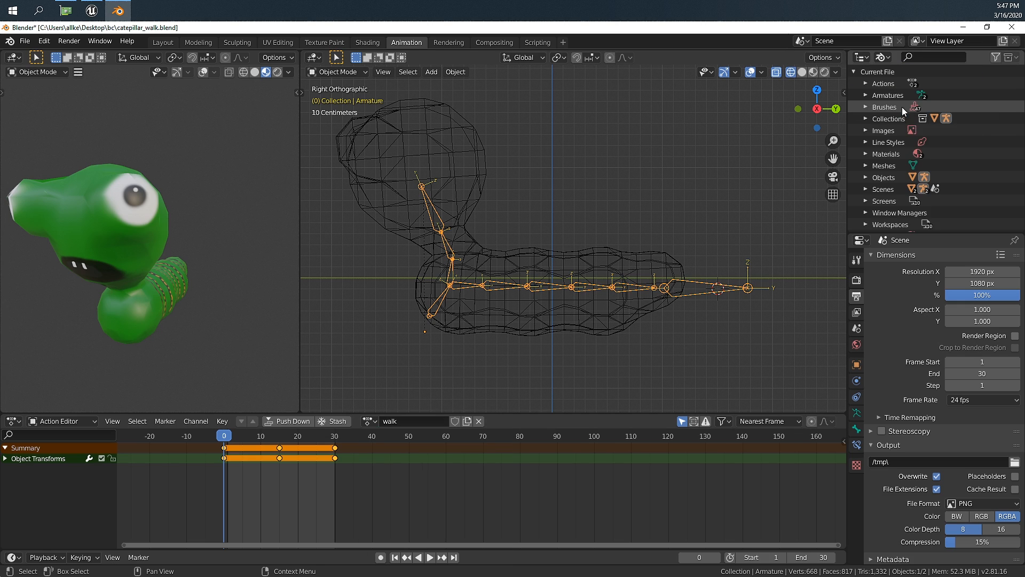
{"action": "left_click", "coordinate": [865, 82]}
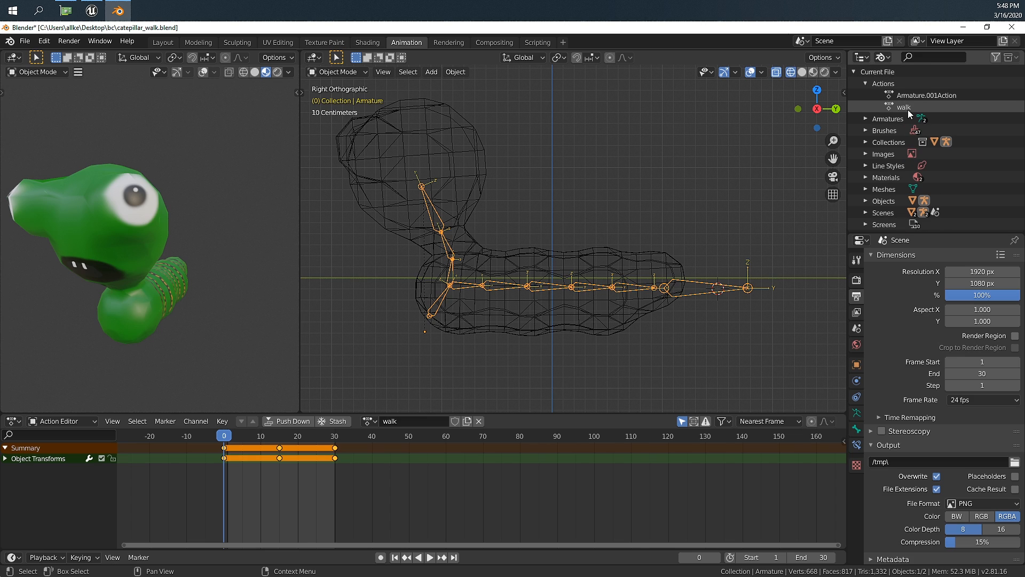
{"action": "left_click", "coordinate": [905, 110]}
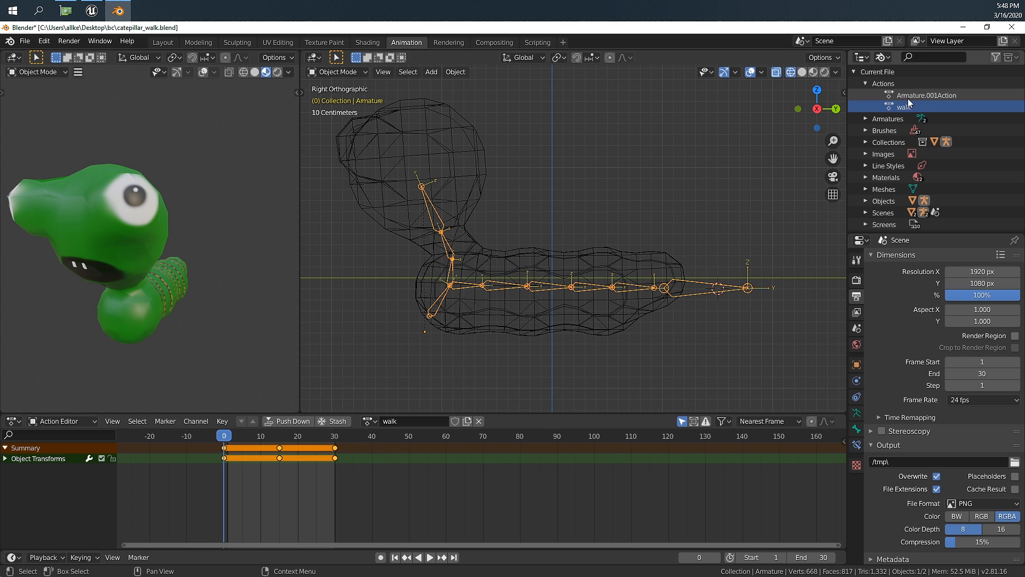
{"action": "left_click", "coordinate": [909, 95]}
{"action": "right_click", "coordinate": [910, 95]}
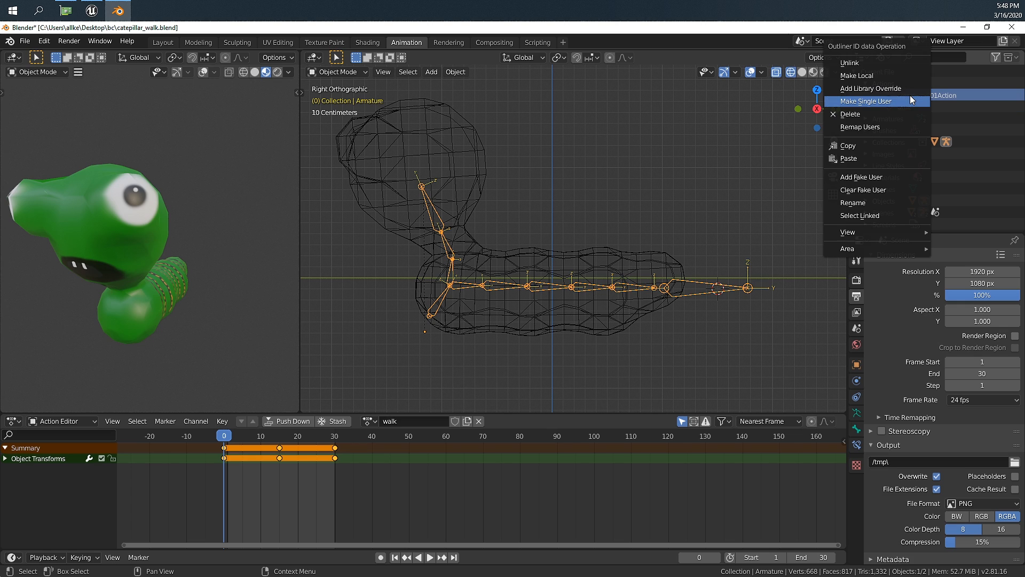
{"action": "left_click", "coordinate": [882, 113]}
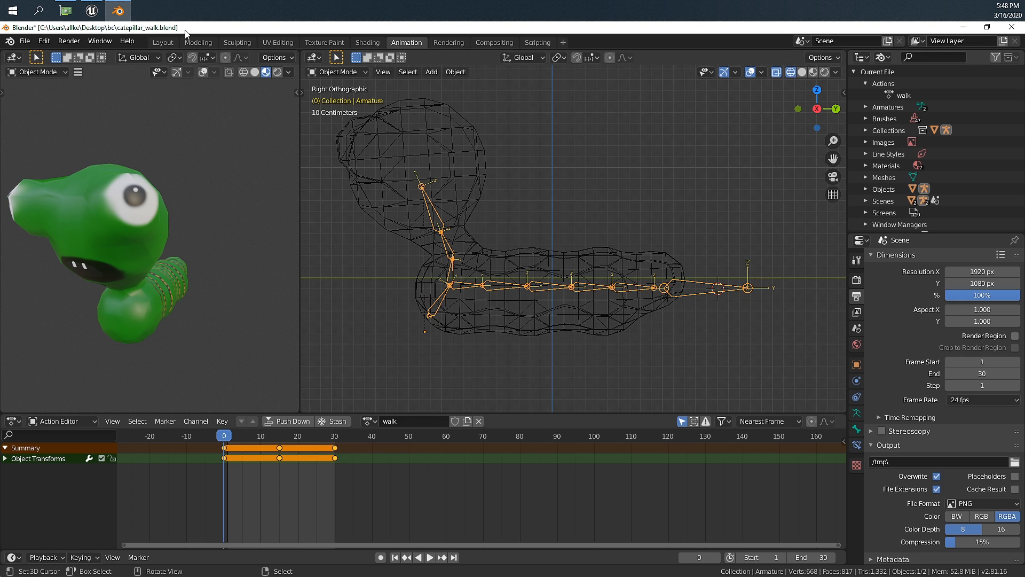
{"action": "key", "text": "ctrl+s"}
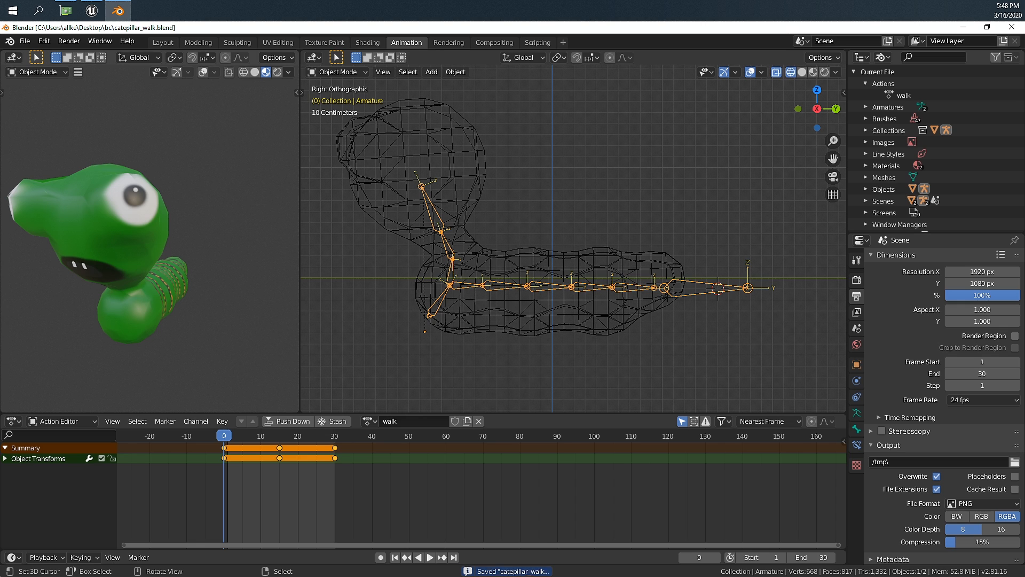
Step: Put the Armature in Pose Mode and set the outliner's display mode back to View Layer
{"action": "key", "text": "ctrl+Tab"}
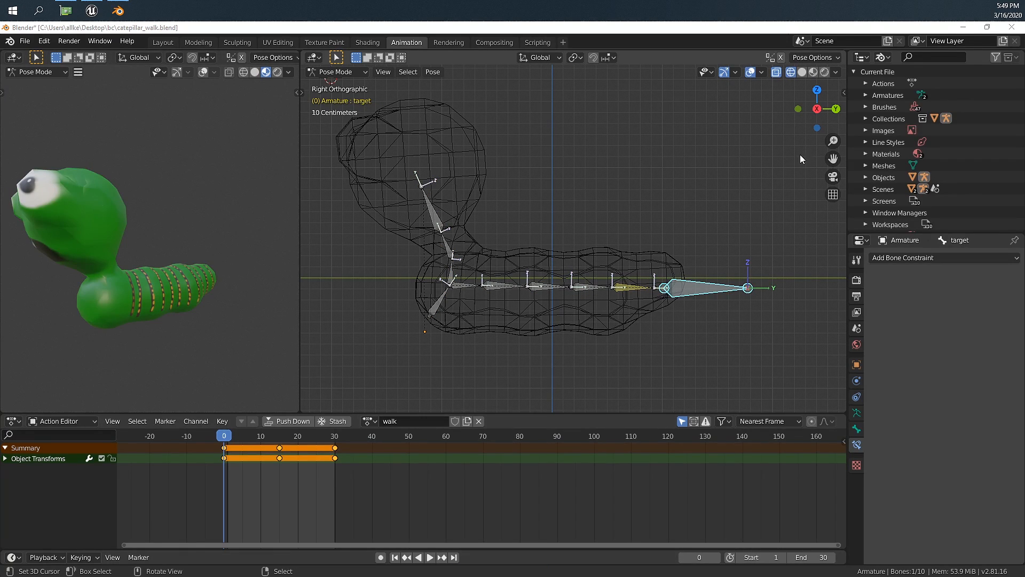
{"action": "left_click", "coordinate": [886, 58]}
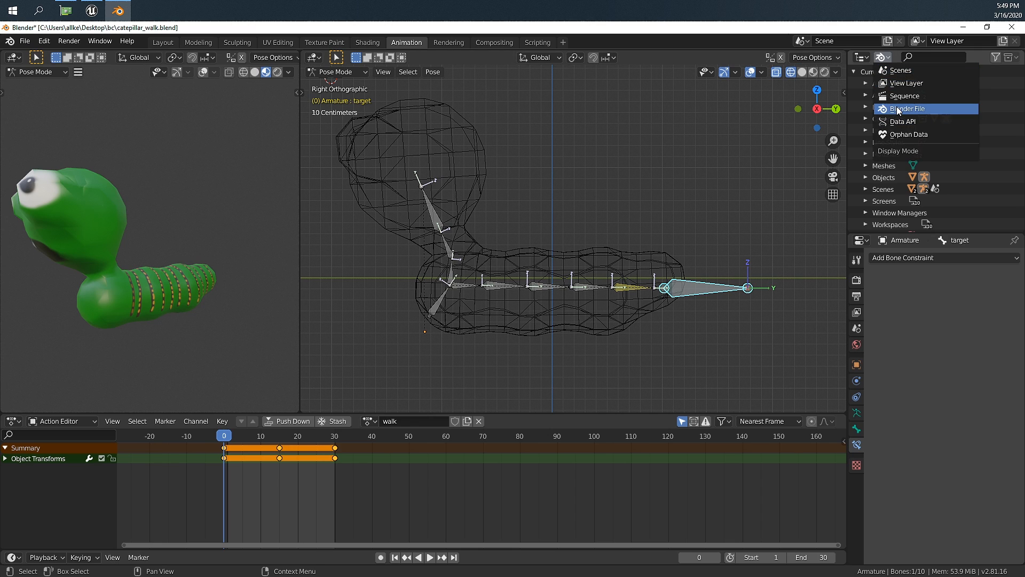
{"action": "left_click", "coordinate": [902, 84]}
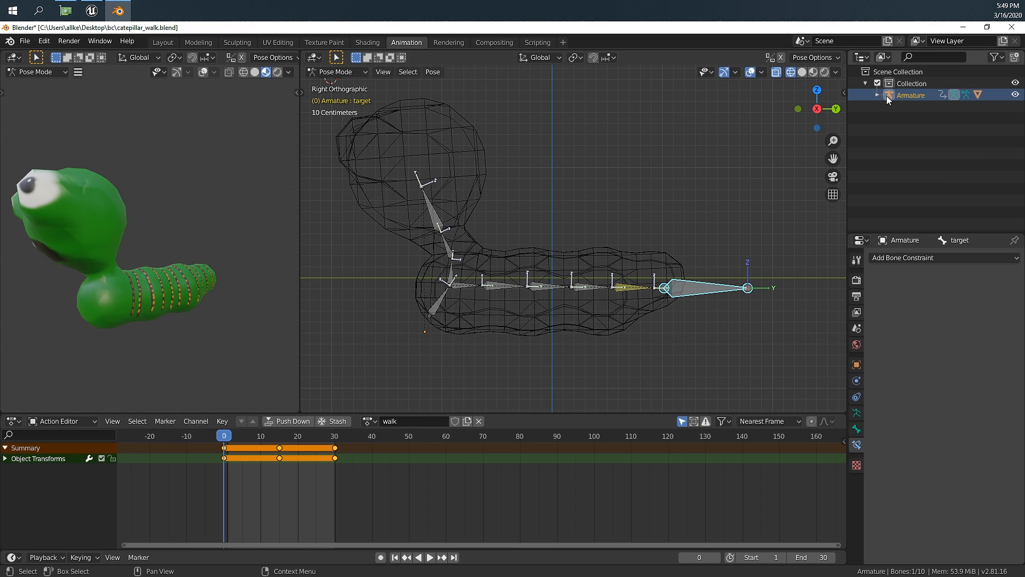
Step: Preview the walk action's existing motion along the timeline
{"action": "left_click", "coordinate": [924, 97]}
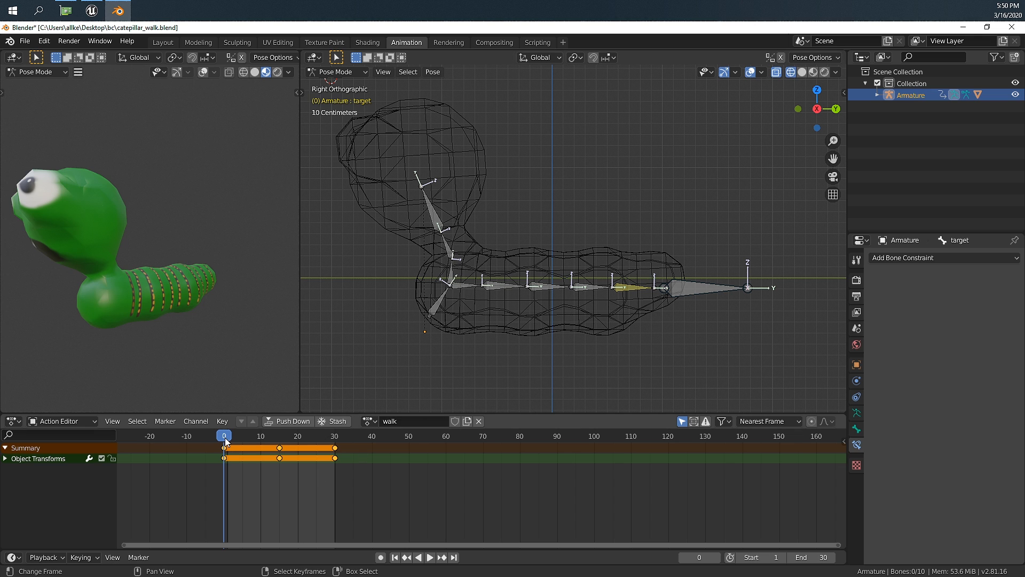
{"action": "key", "text": "space"}
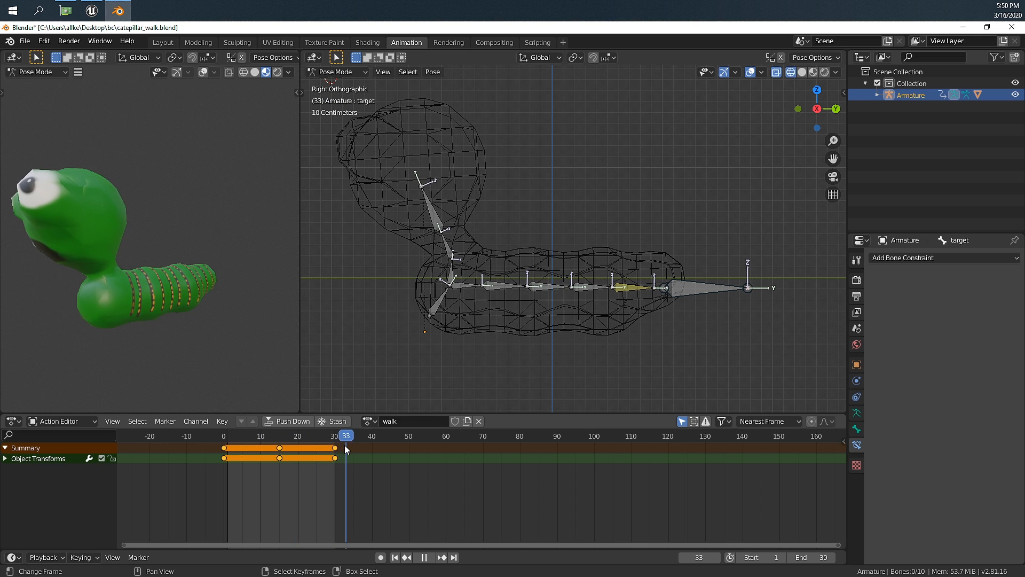
{"action": "key", "text": "Escape"}
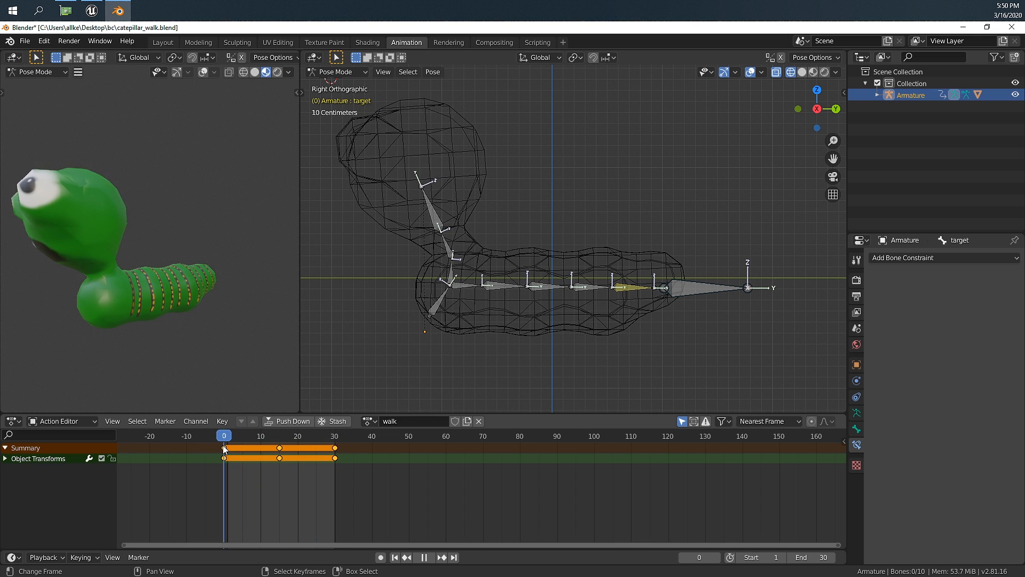
Step: Insert LocRot keyframes for the target bone in its stretched-out position at frames 0 and 30
{"action": "left_click", "coordinate": [709, 290]}
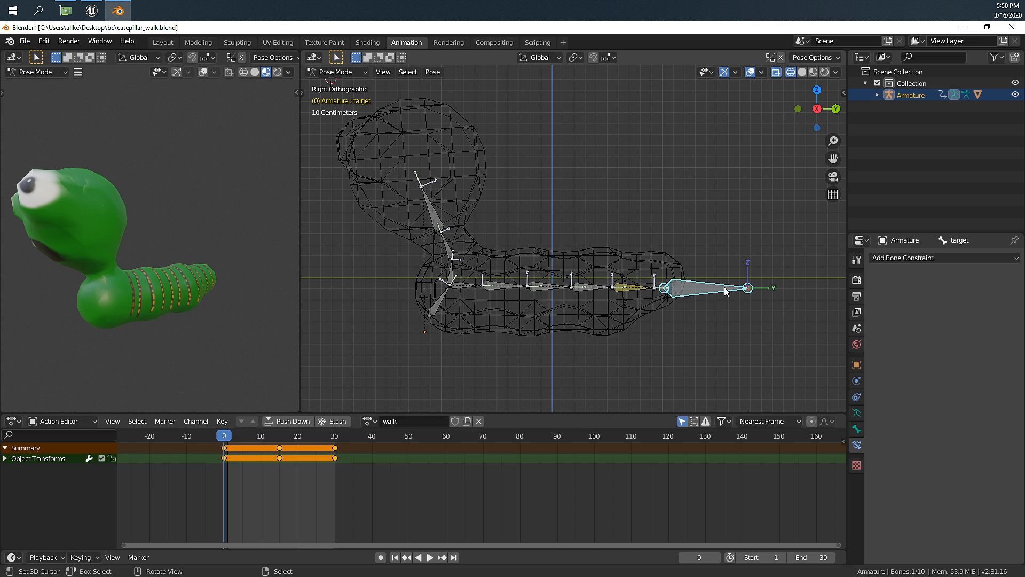
{"action": "key", "text": "i"}
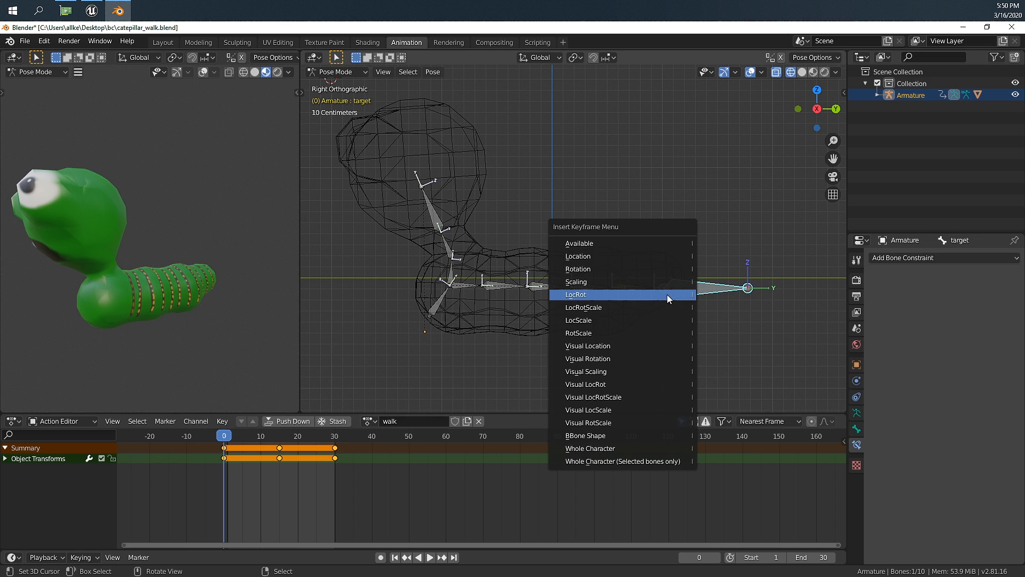
{"action": "left_click", "coordinate": [633, 295]}
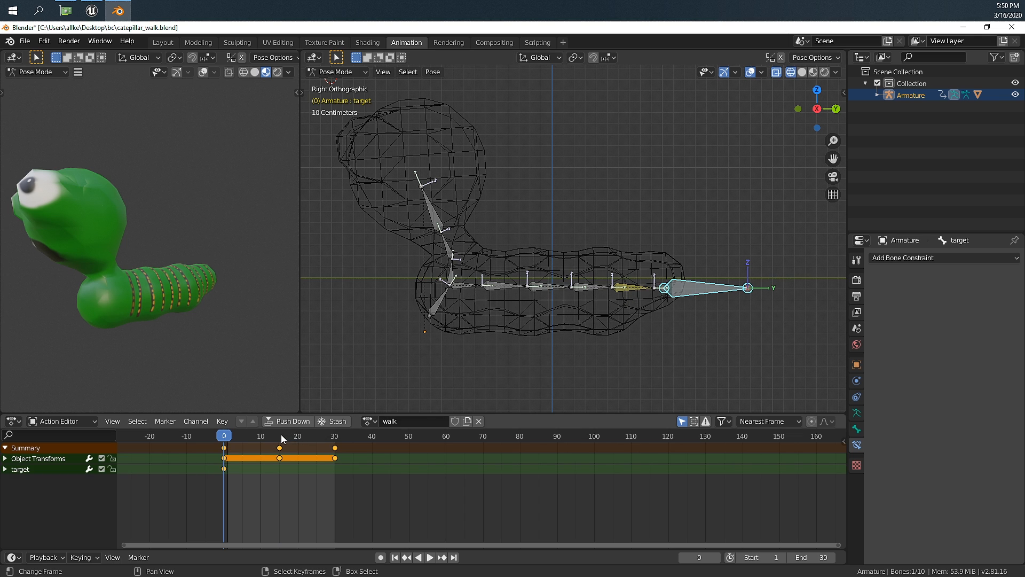
{"action": "left_click_drag", "start_coordinate": [283, 437], "coordinate": [334, 437]}
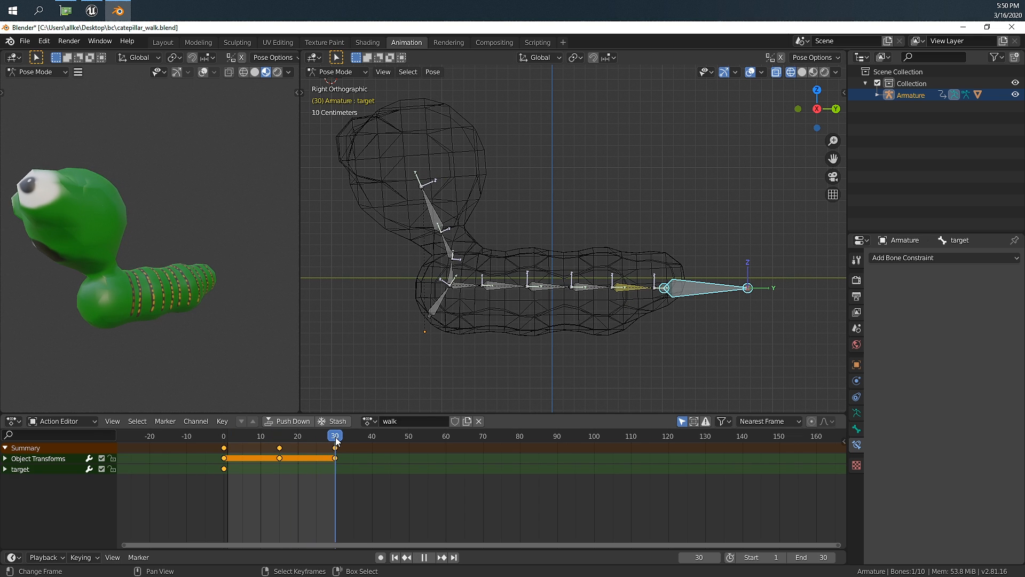
{"action": "key", "text": "i"}
{"action": "left_click", "coordinate": [705, 258]}
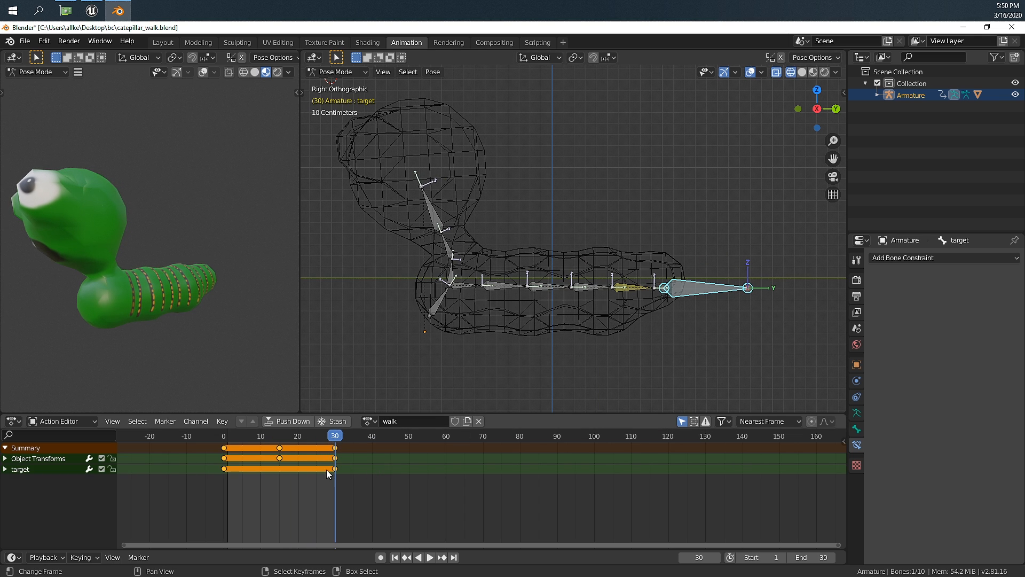
Step: Keyframe the target bone at frame 15, moved along global Y toward the head so the body arches, and play the animation from frame 0
{"action": "left_click_drag", "start_coordinate": [288, 438], "coordinate": [281, 438]}
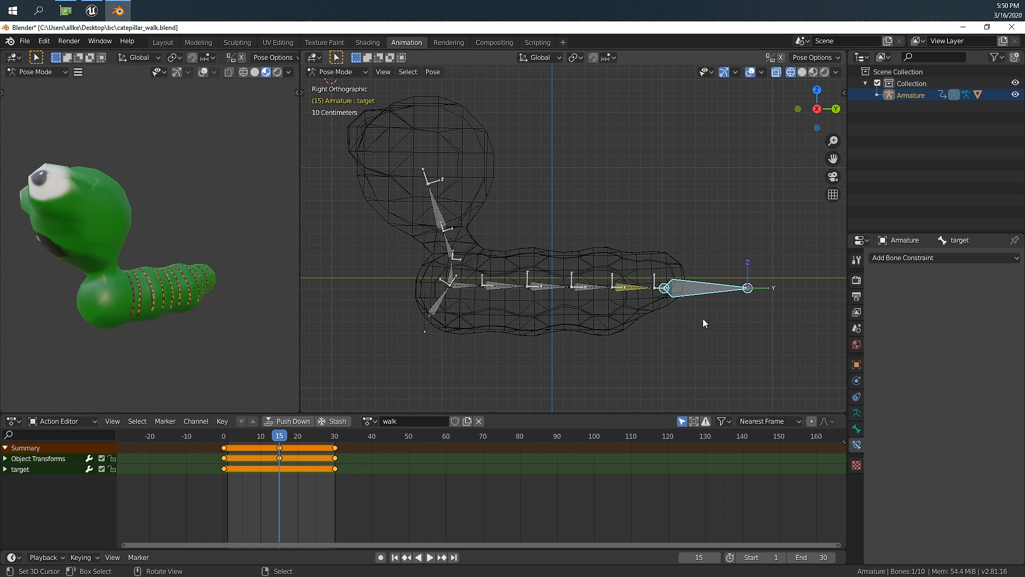
{"action": "key", "text": "g"}
{"action": "key", "text": "y"}
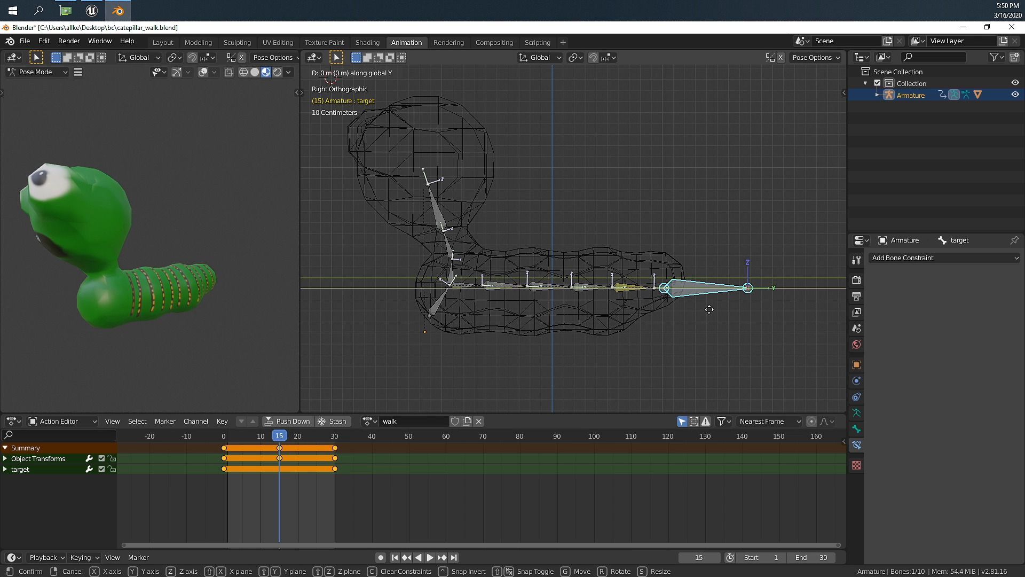
{"action": "left_click", "coordinate": [575, 328]}
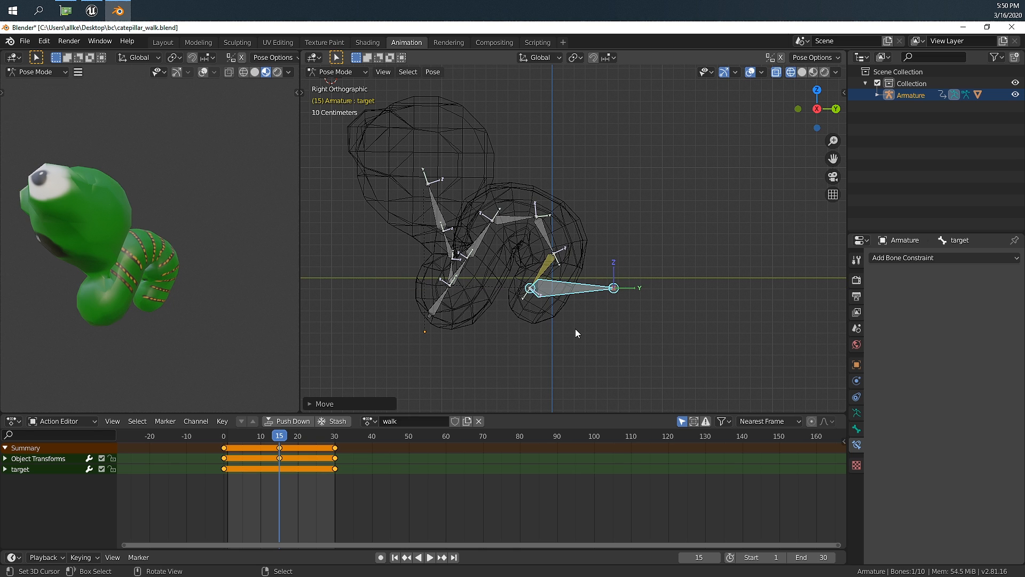
{"action": "key", "text": "i"}
{"action": "left_click", "coordinate": [575, 328]}
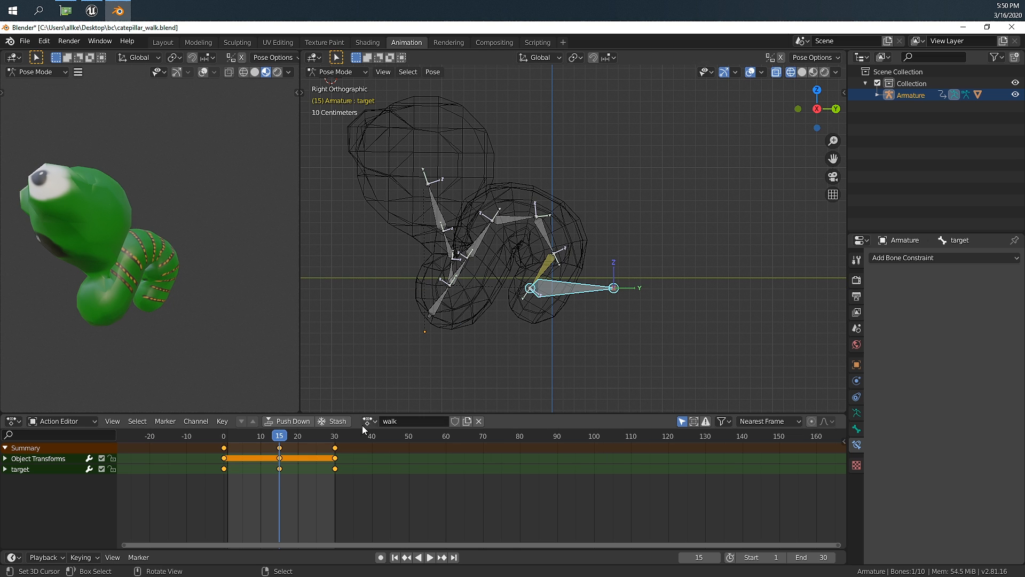
{"action": "left_click_drag", "start_coordinate": [279, 442], "coordinate": [223, 442]}
{"action": "key", "text": "space"}
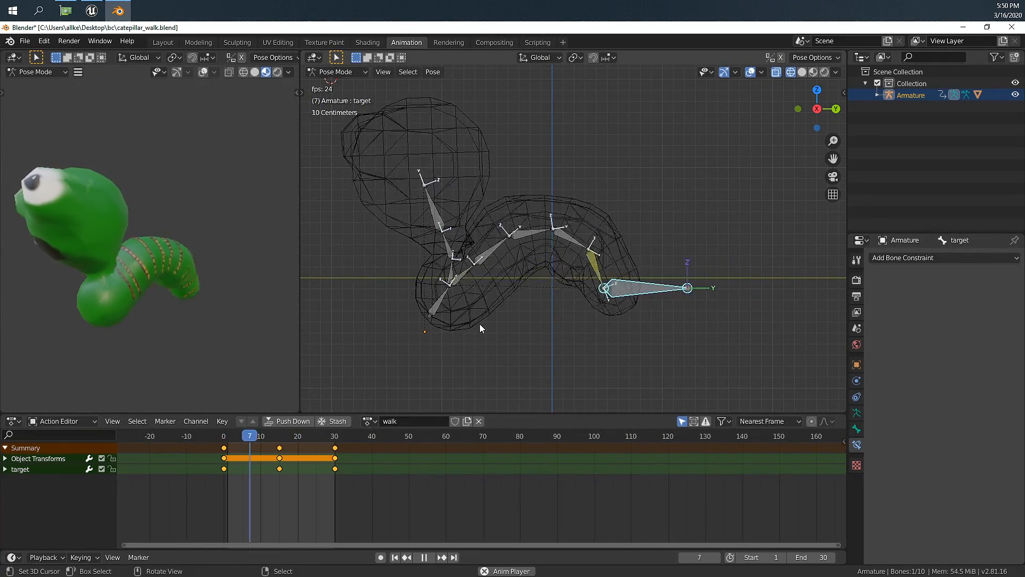
Step: Set the interpolation of all bones' keyframes in the walk action to Linear and play the animation
{"action": "key", "text": "Escape"}
{"action": "key", "text": "a"}
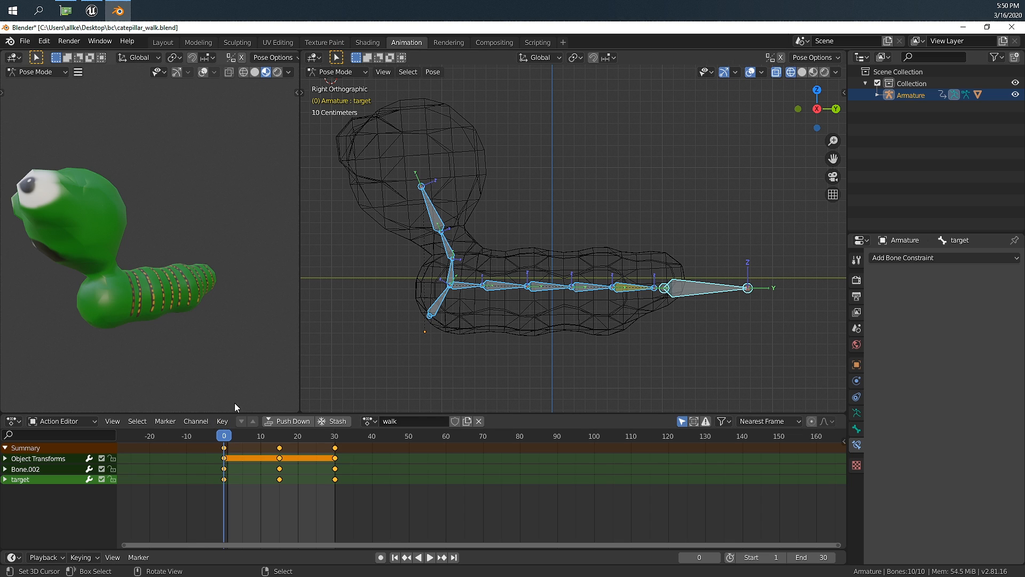
{"action": "left_click", "coordinate": [222, 421]}
{"action": "mouse_move", "coordinate": [265, 253]}
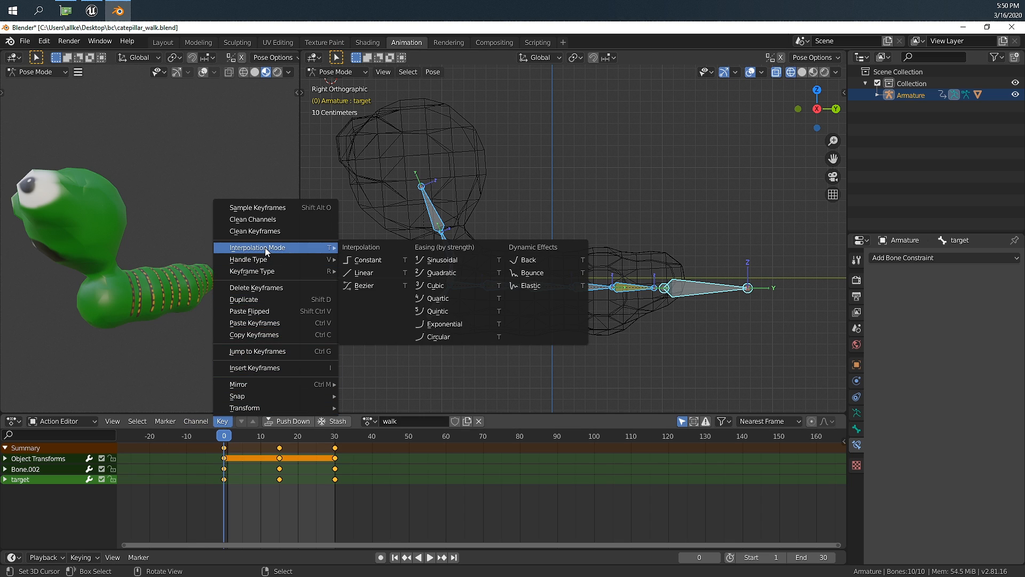
{"action": "left_click", "coordinate": [367, 274]}
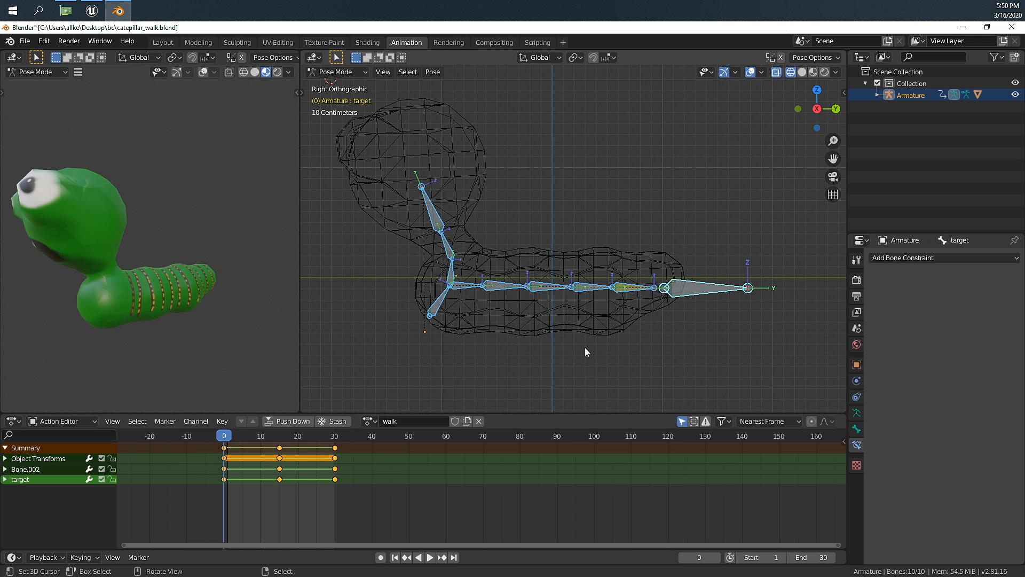
{"action": "left_click", "coordinate": [491, 372]}
{"action": "key", "text": "space"}
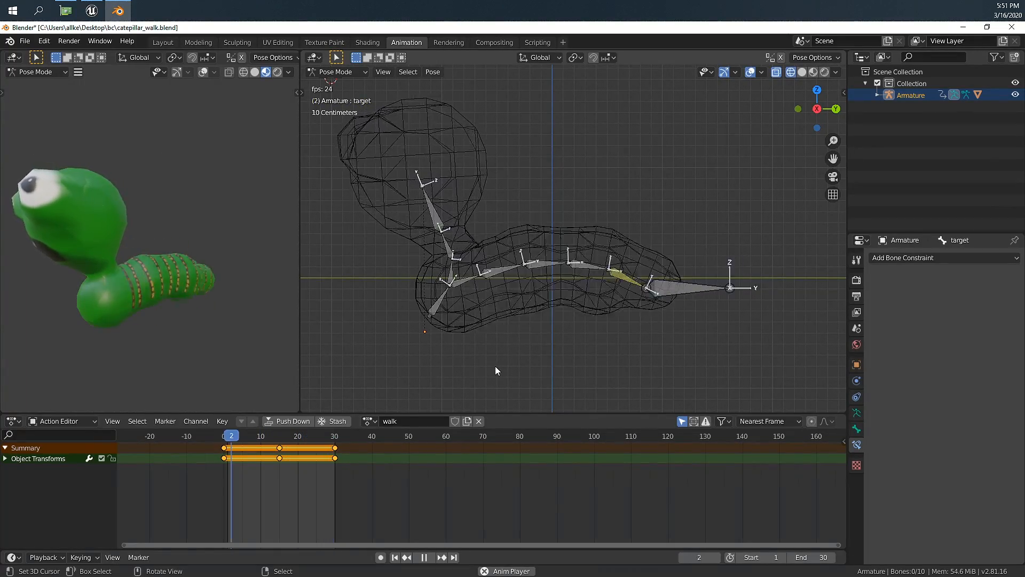
{"action": "key", "text": "Escape"}
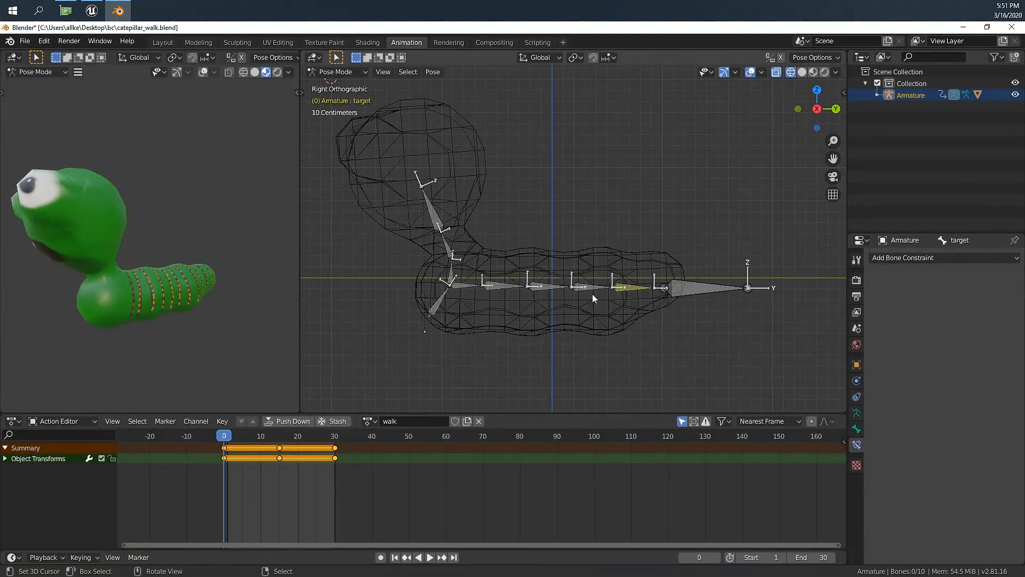
Step: Try to move the target bone at frame 30 about 0.08 m along global Y toward the tail bone's end
{"action": "left_click_drag", "start_coordinate": [315, 435], "coordinate": [335, 435]}
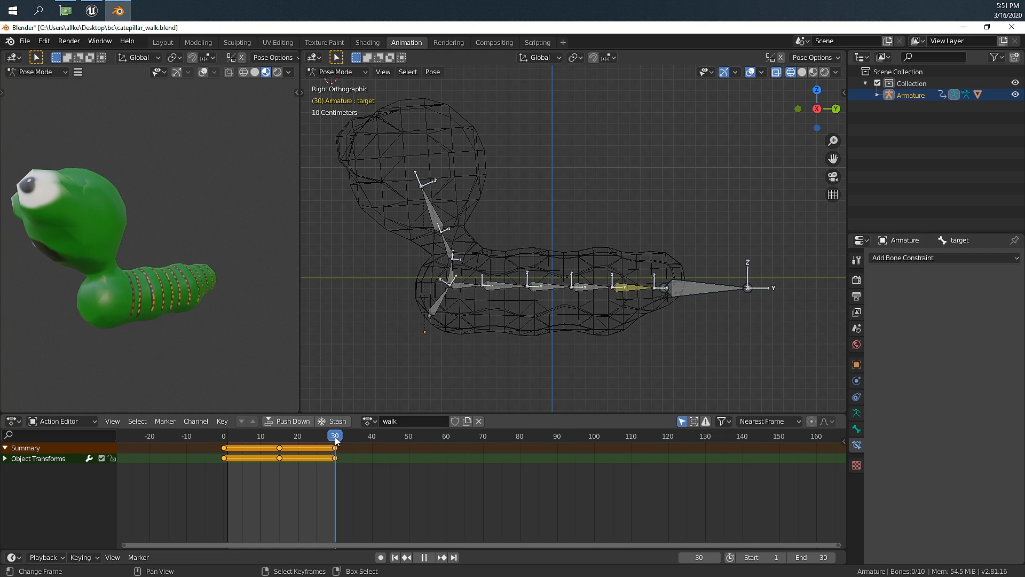
{"action": "key", "text": "space"}
{"action": "left_click", "coordinate": [702, 289]}
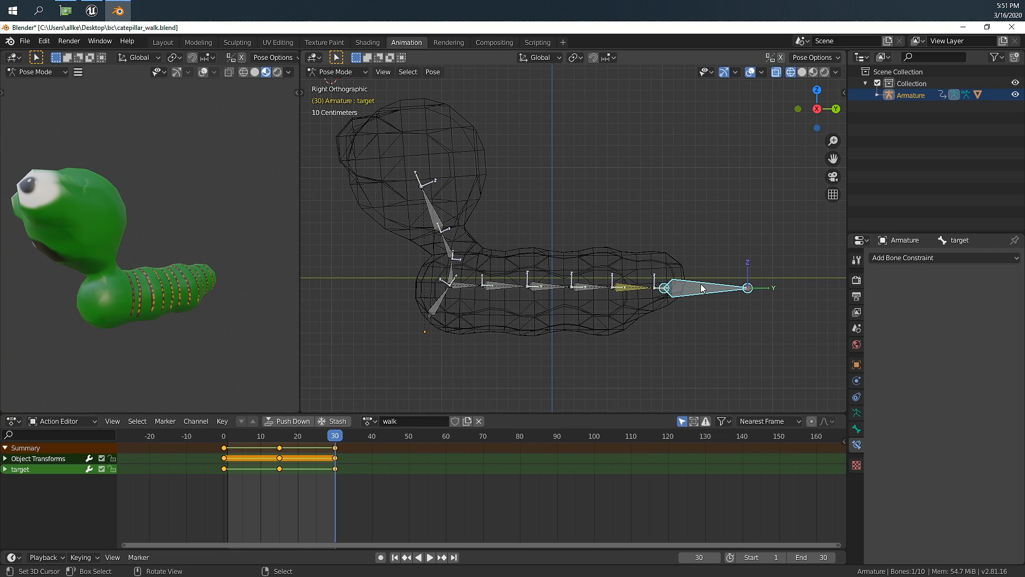
{"action": "key", "text": "g"}
{"action": "key", "text": "y"}
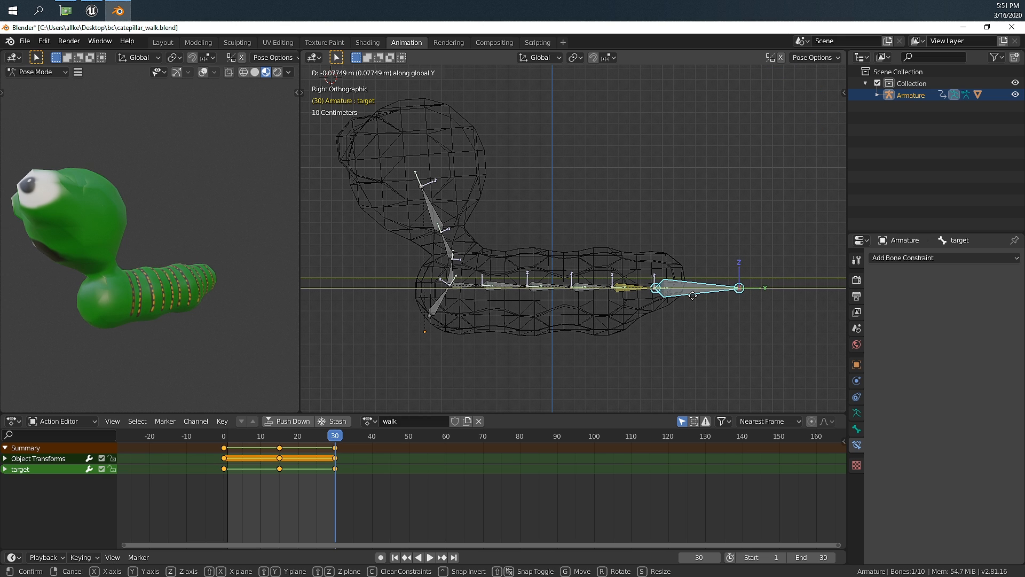
{"action": "left_click", "coordinate": [694, 299]}
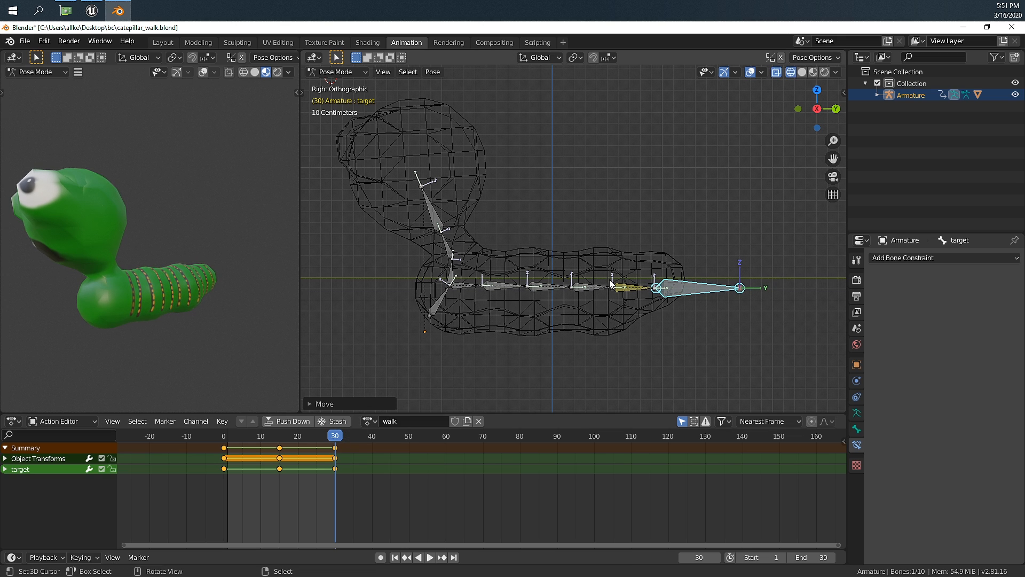
{"action": "left_click", "coordinate": [228, 436]}
{"action": "key", "text": "space"}
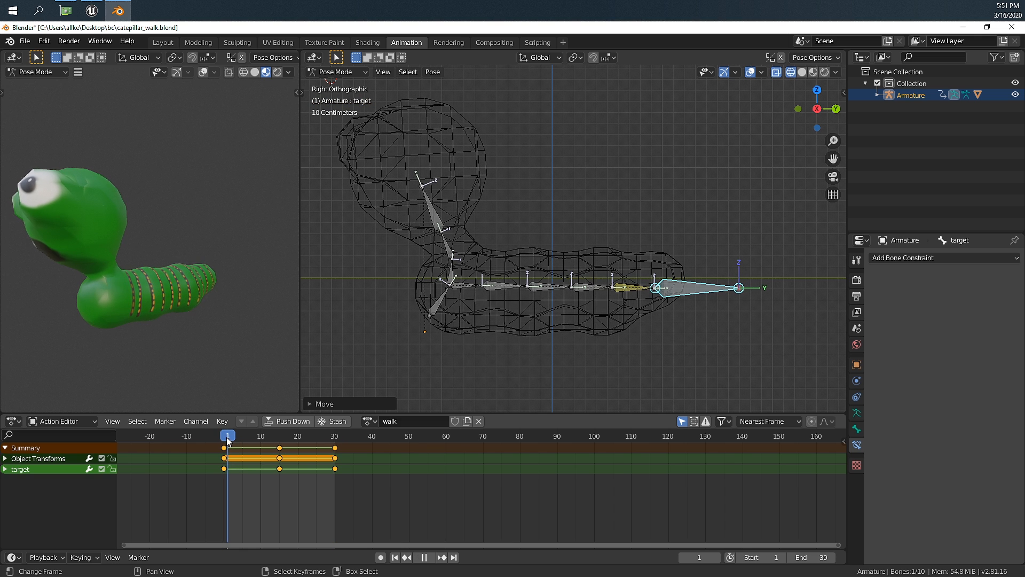
{"action": "left_click", "coordinate": [348, 436]}
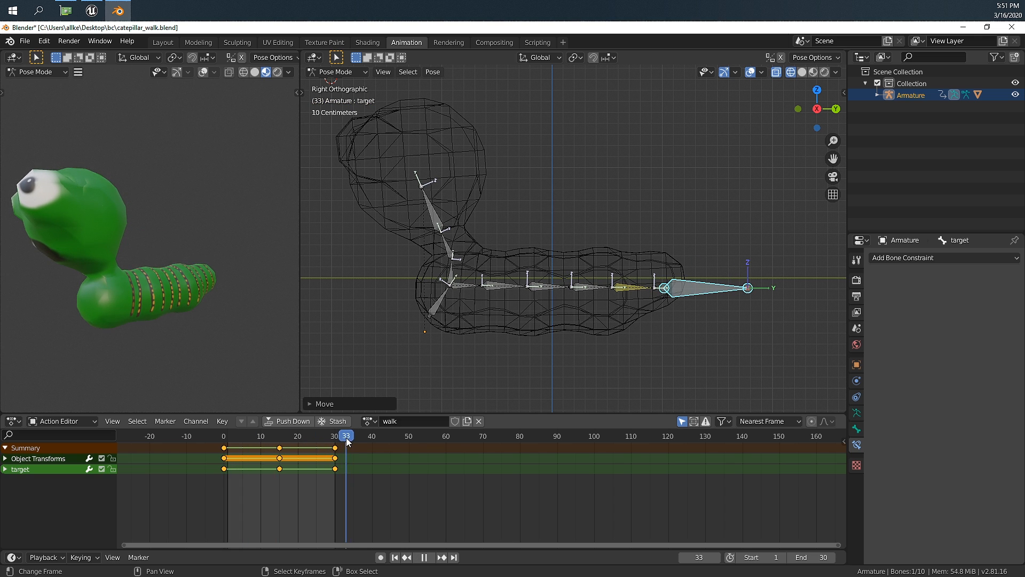
Step: At frame 0, move the target bone along global Y to meet the tail bone's end and insert a LocRot keyframe
{"action": "left_click_drag", "start_coordinate": [347, 438], "coordinate": [225, 436]}
{"action": "key", "text": "space"}
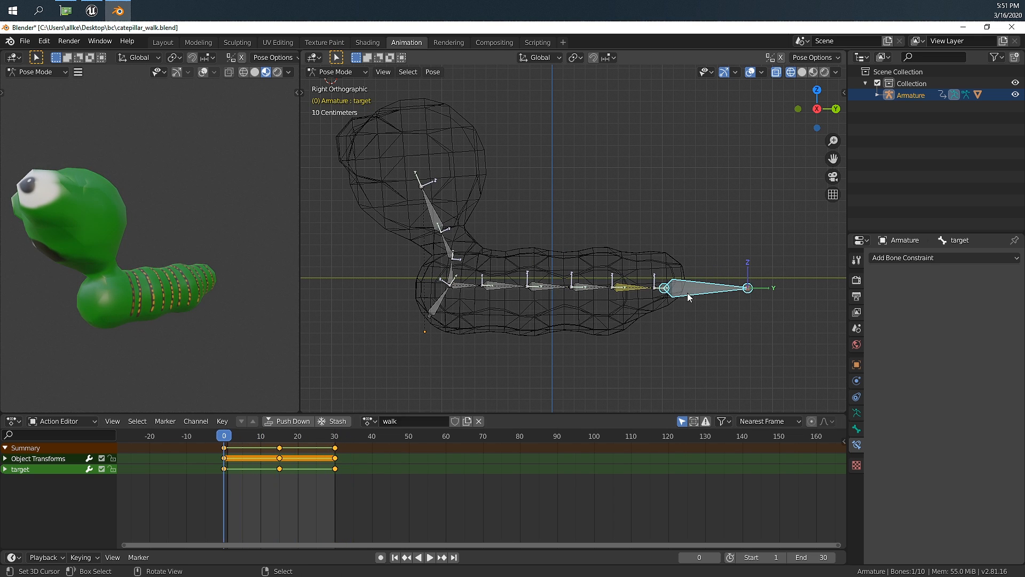
{"action": "key", "text": "g"}
{"action": "key", "text": "y"}
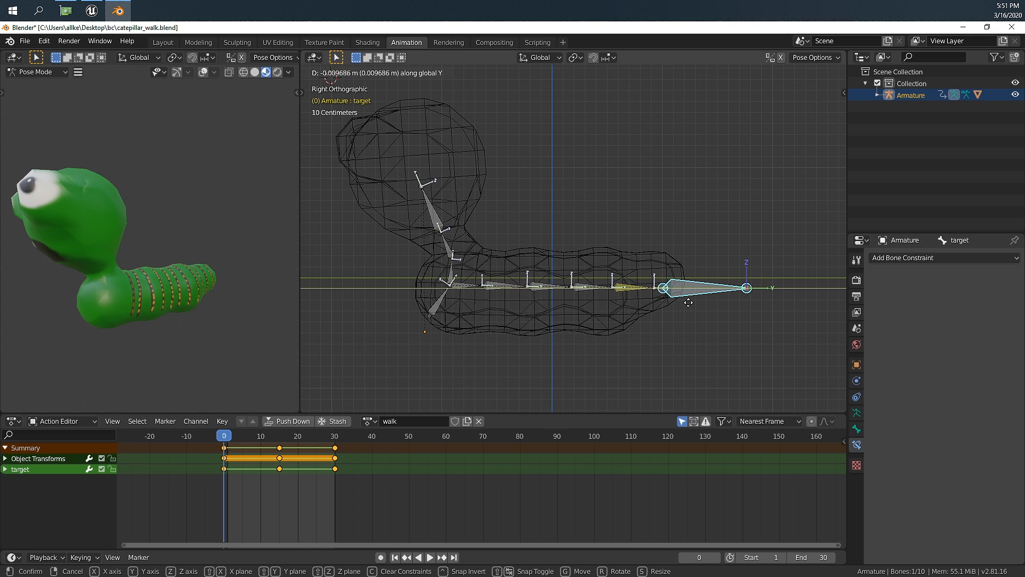
{"action": "left_click", "coordinate": [683, 302]}
{"action": "scroll", "coordinate": [671, 299], "scroll_direction": "up", "scroll_amount": 3}
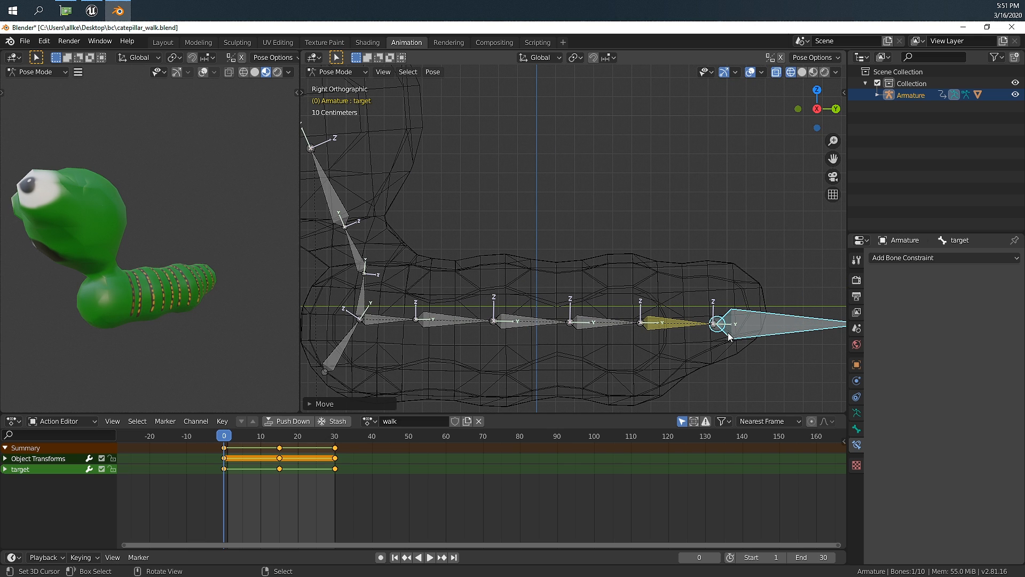
{"action": "middle_click_drag", "start_coordinate": [728, 332], "coordinate": [691, 315], "text": "shift"}
{"action": "key", "text": "g"}
{"action": "key", "text": "y"}
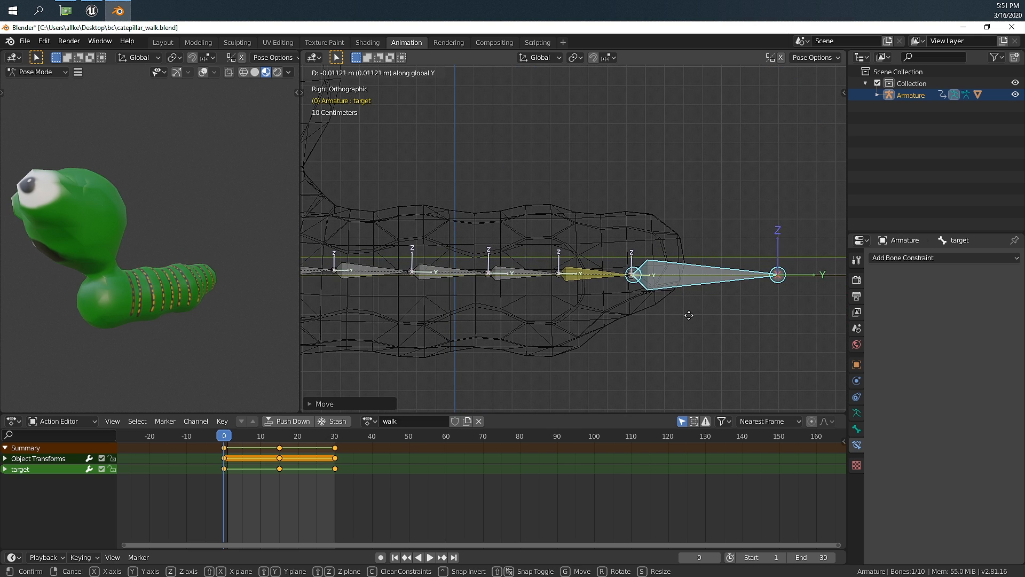
{"action": "left_click", "coordinate": [689, 315]}
{"action": "key", "text": "i"}
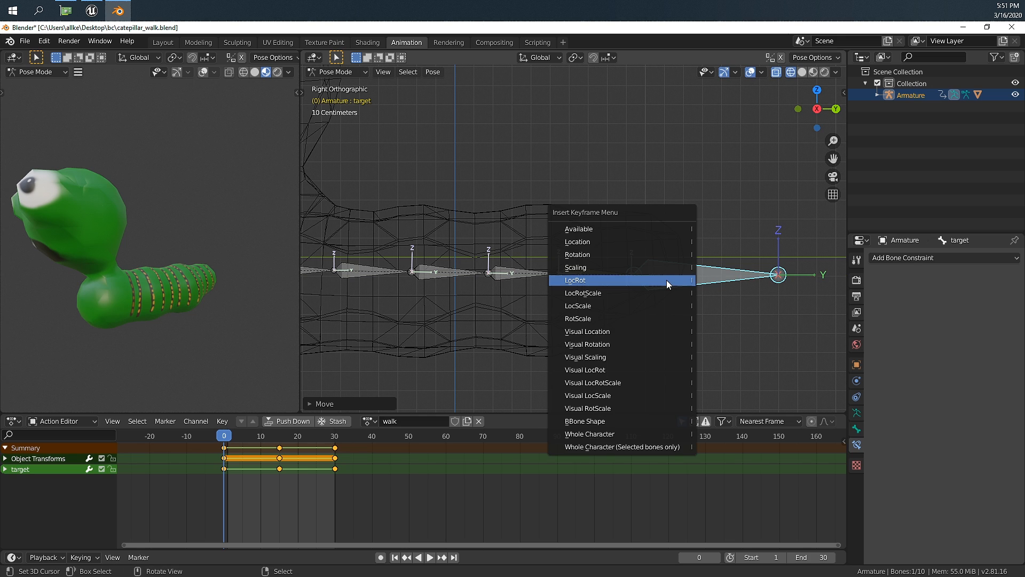
{"action": "left_click", "coordinate": [666, 281]}
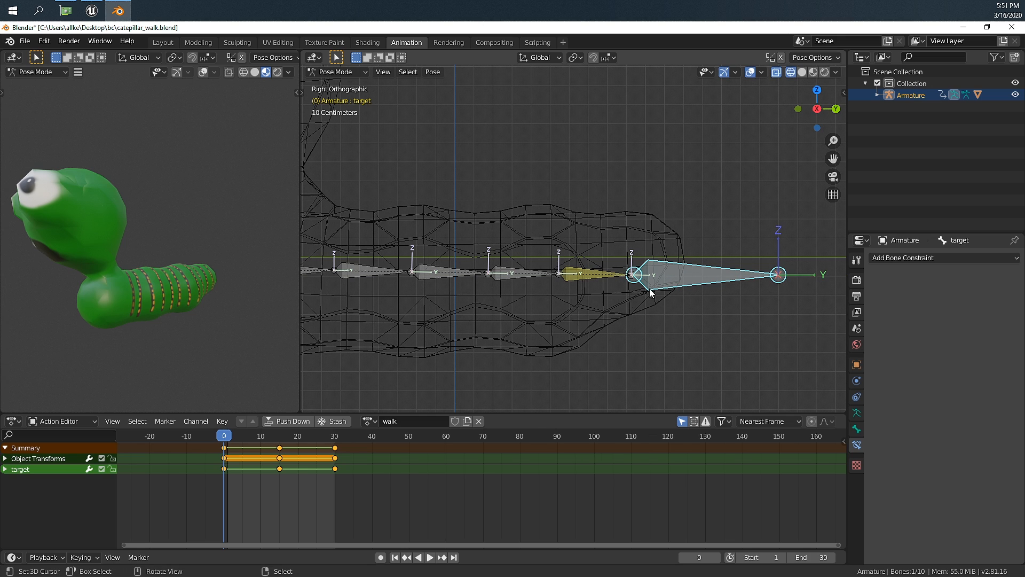
Step: At frame 30, move the target bone about 0.08 m along global Y to the tail bone's end and insert a LocRot keyframe
{"action": "left_click", "coordinate": [334, 440]}
{"action": "key", "text": "space"}
{"action": "key", "text": "space"}
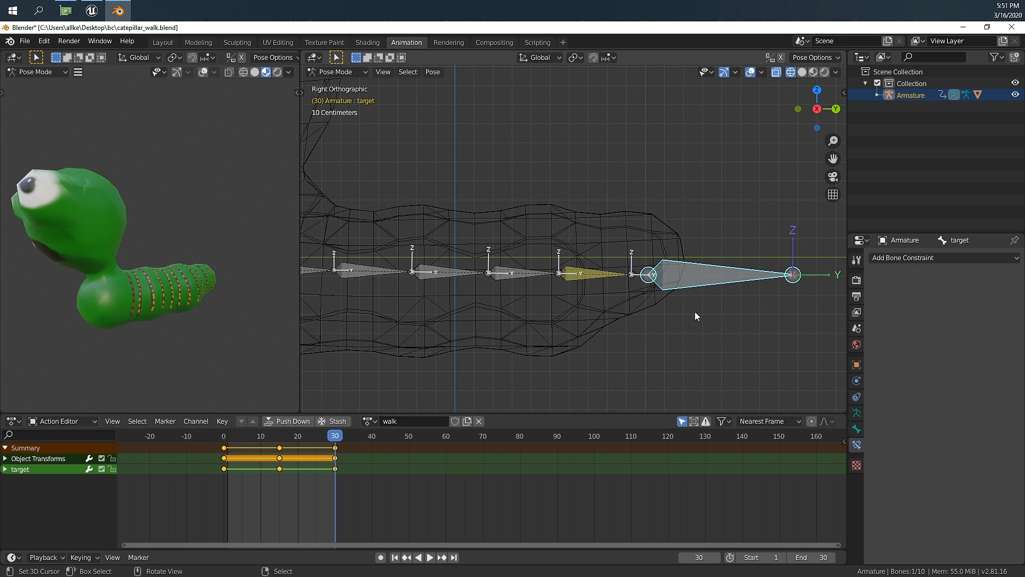
{"action": "key", "text": "g"}
{"action": "key", "text": "y"}
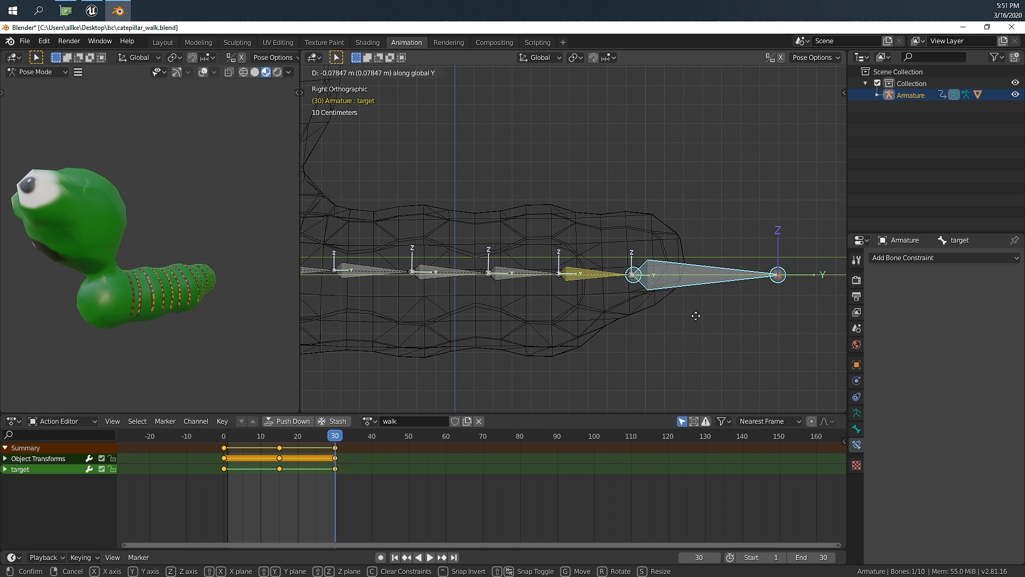
{"action": "left_click", "coordinate": [695, 319]}
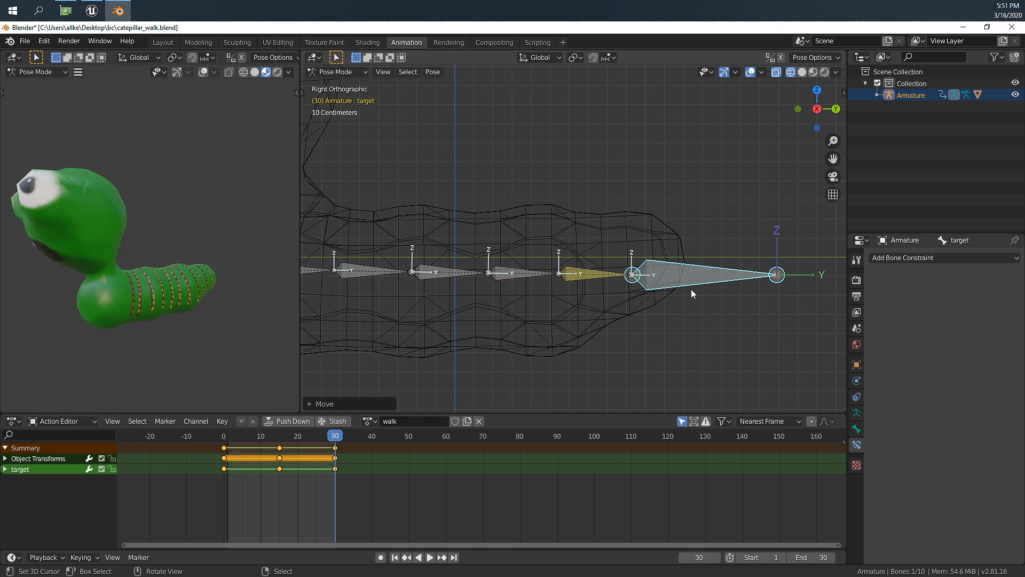
{"action": "key", "text": "i"}
{"action": "left_click", "coordinate": [690, 289]}
Step: Play back the adjusted walk cycle, then stop it and save the Blender file
{"action": "key", "text": "space"}
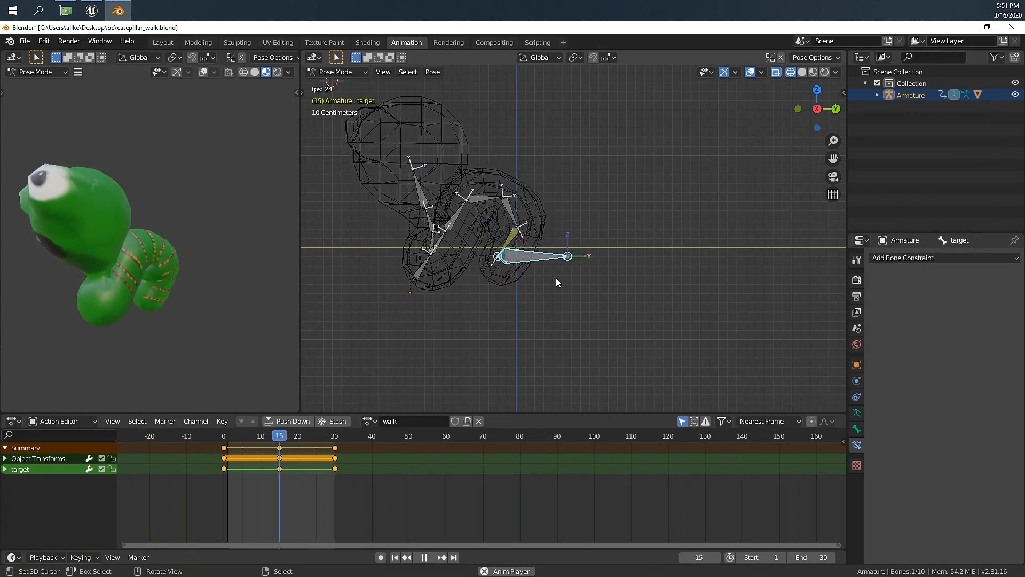
{"action": "key", "text": "Escape"}
{"action": "key", "text": "ctrl+s"}
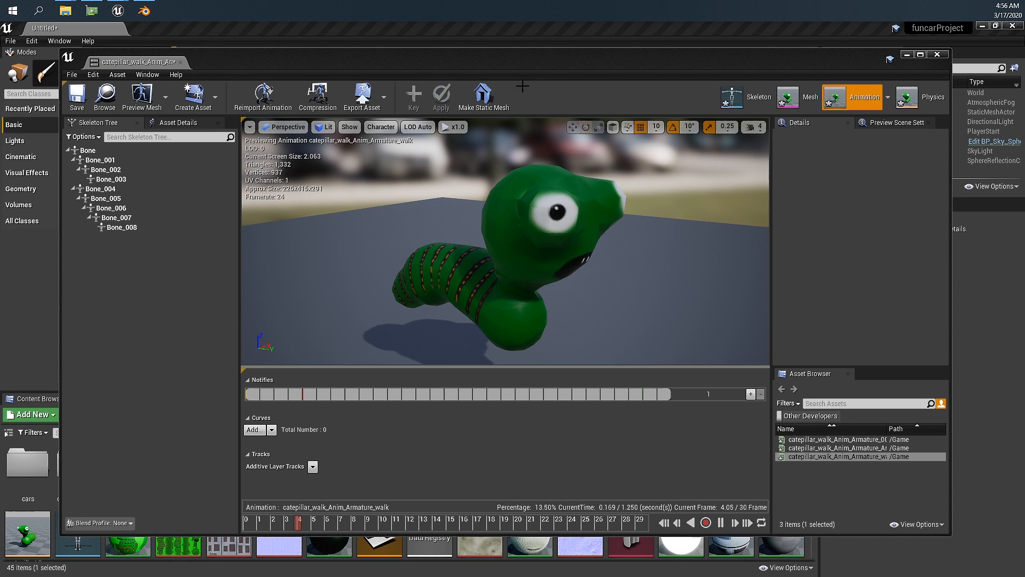
Step: Switch to Unreal Engine's animation editor and examine the catepillar_walk_Anim_Armature_walk animation playing on the caterpillar
{"action": "left_click", "coordinate": [521, 72]}
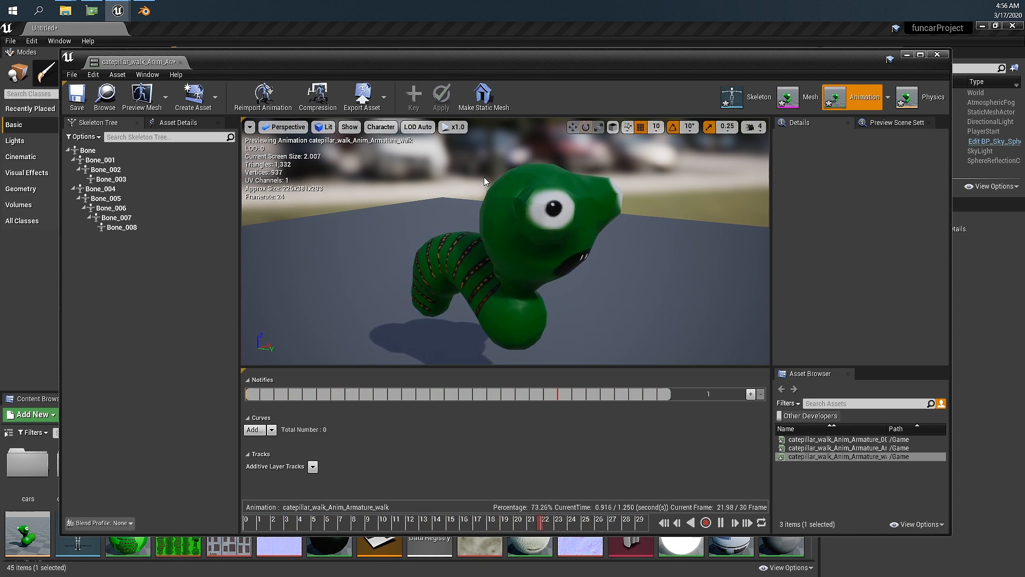
{"action": "left_click_drag", "start_coordinate": [537, 64], "coordinate": [525, 60]}
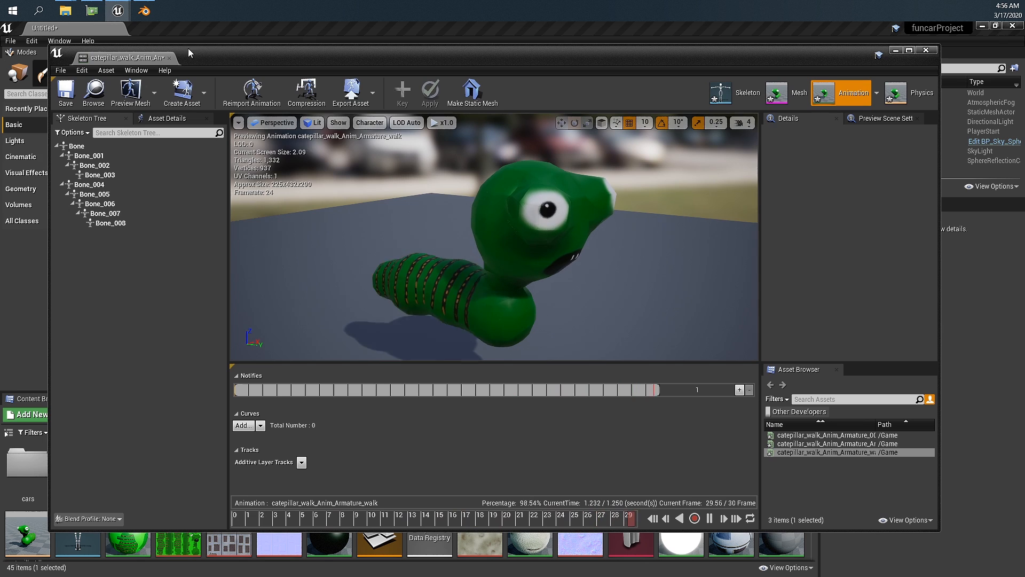
{"action": "right_click_drag", "start_coordinate": [495, 197], "coordinate": [505, 192]}
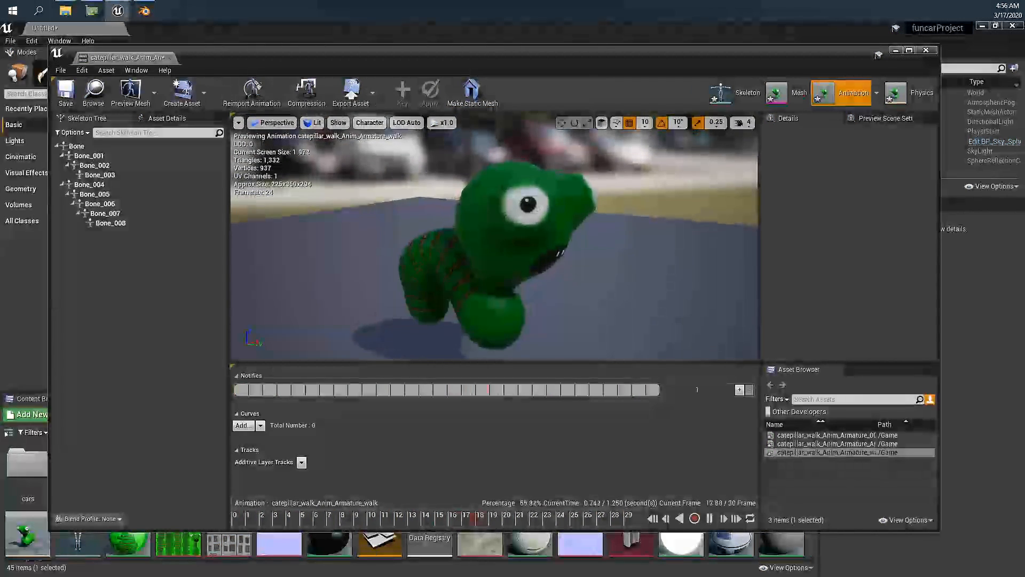